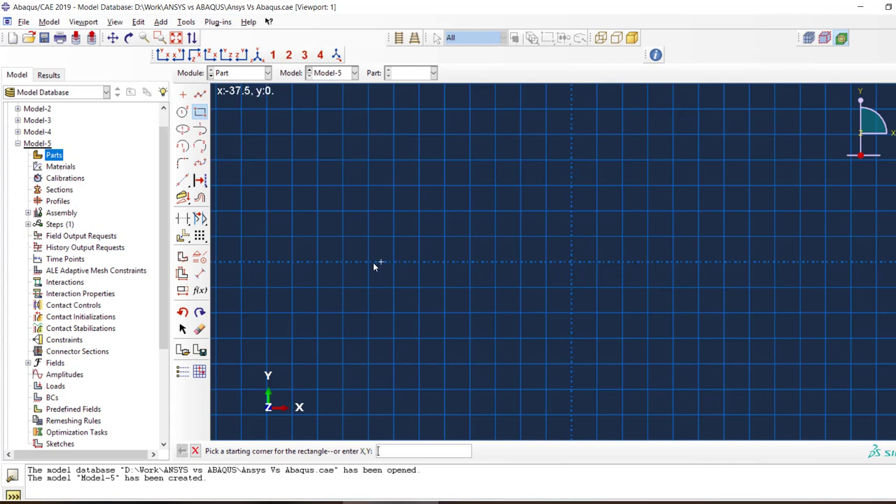
Sketch a long rectangle about 107.5 wide and 5 high, with its lower edge on the horizontal axis
{"action": "left_click", "coordinate": [318, 263]}
{"action": "left_click", "coordinate": [863, 238]}
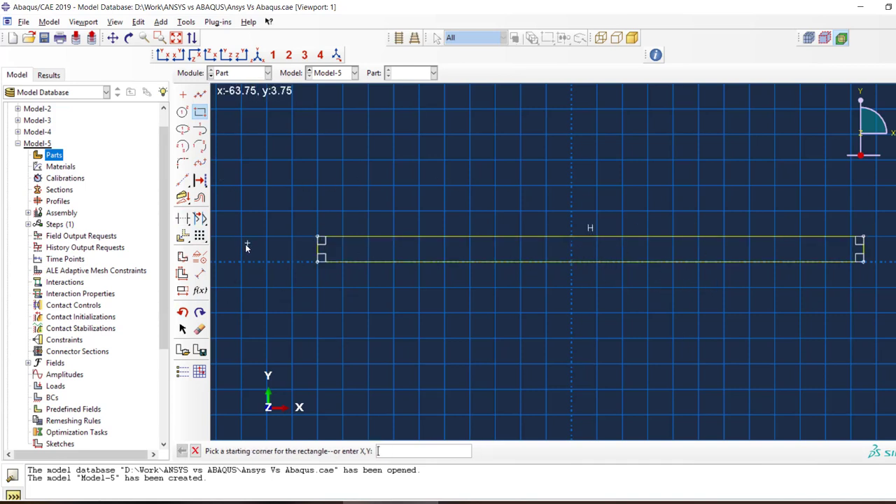
{"action": "left_click", "coordinate": [198, 274]}
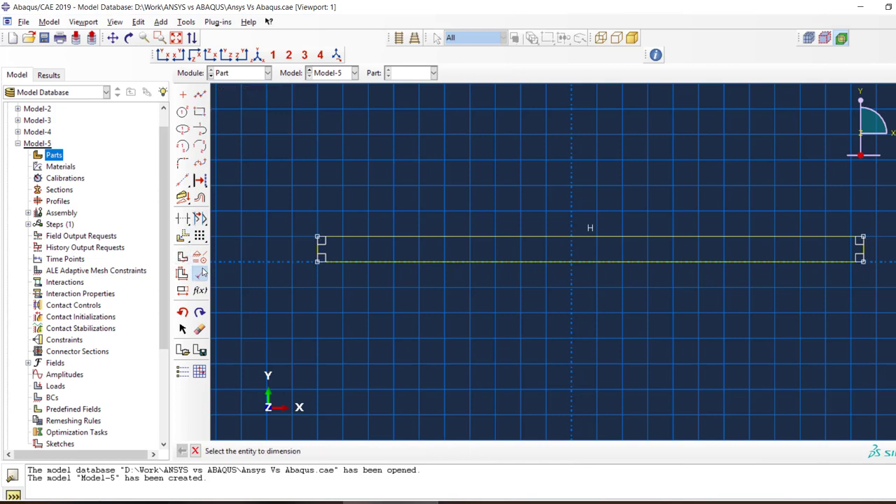
Draw a vertical line from the midpoint of the rectangle's lower edge up past its upper edge to about y = 16.25
{"action": "left_click", "coordinate": [200, 94]}
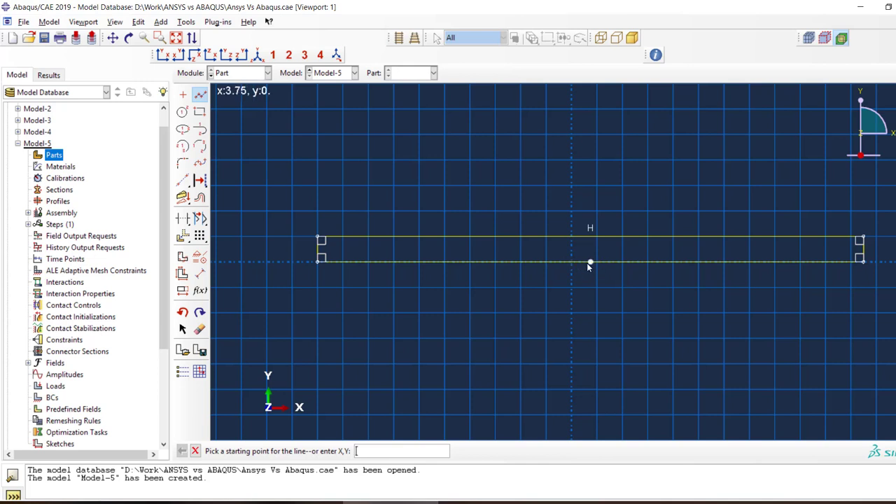
{"action": "left_click", "coordinate": [590, 262]}
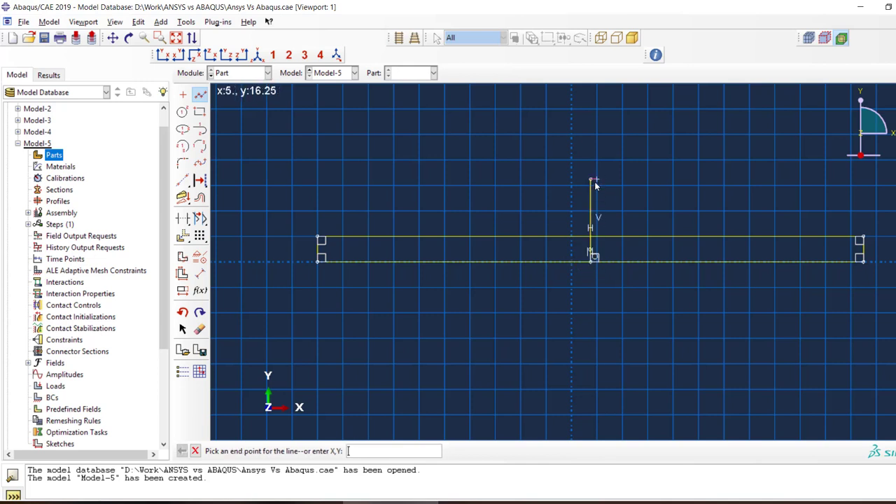
{"action": "right_click", "coordinate": [471, 205]}
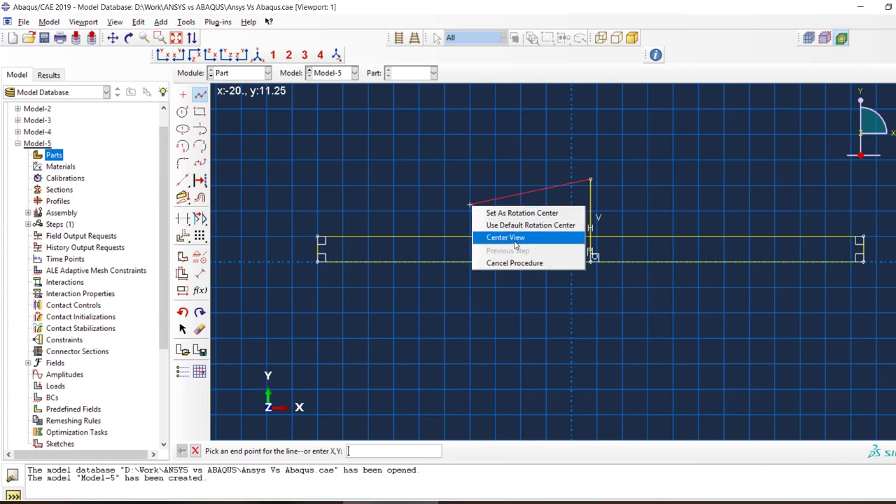
{"action": "left_click", "coordinate": [424, 214]}
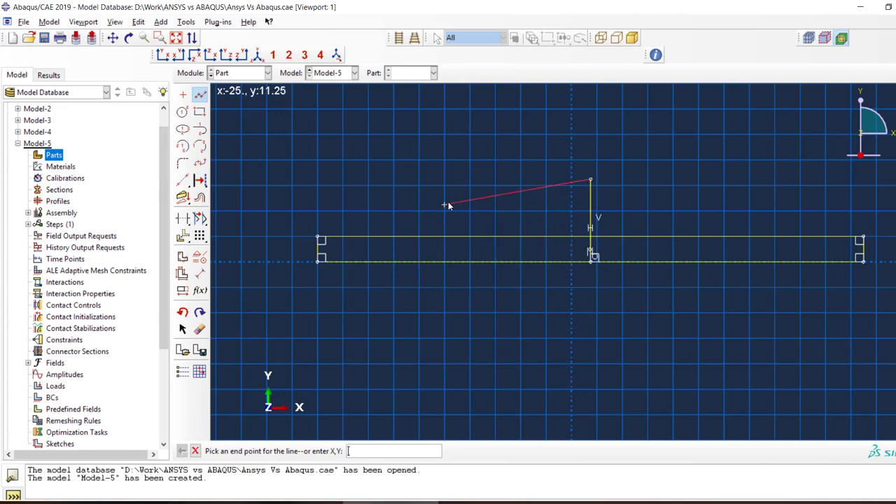
{"action": "key", "text": "Escape"}
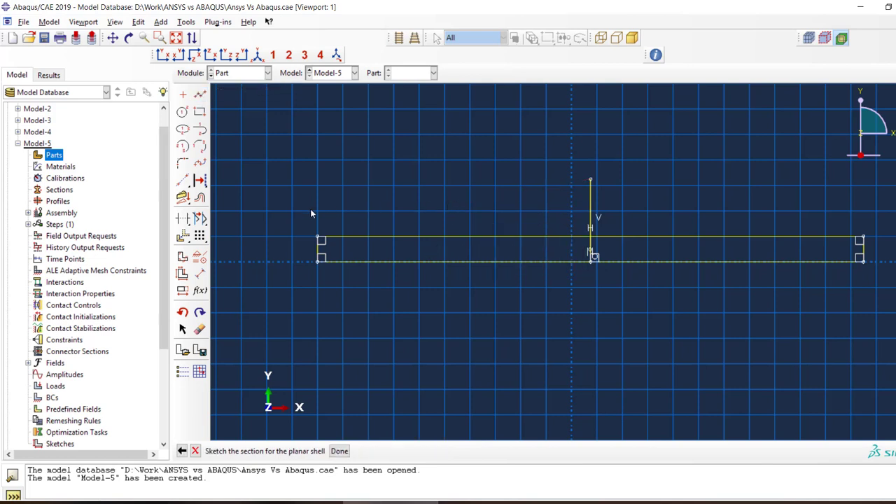
Dimension the horizontal distance between the rectangle's left edge and the vertical midline, setting it to 50
{"action": "left_click", "coordinate": [200, 273]}
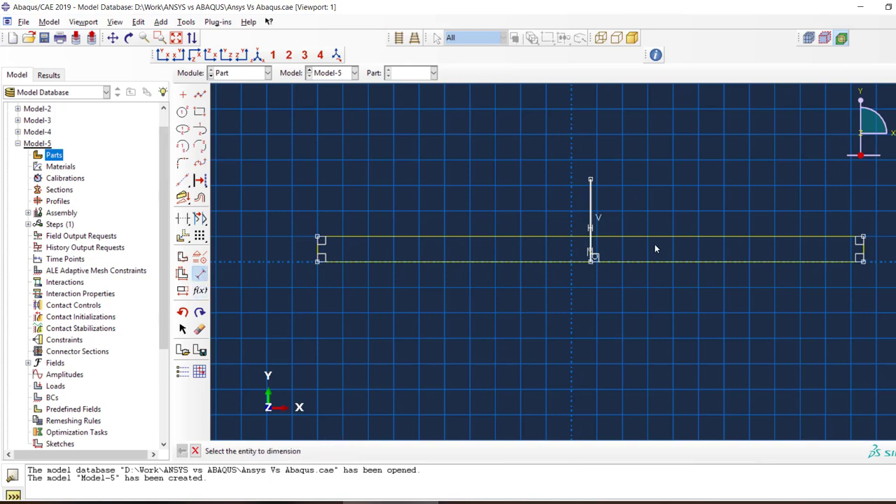
{"action": "left_click", "coordinate": [591, 218]}
{"action": "left_click", "coordinate": [319, 250]}
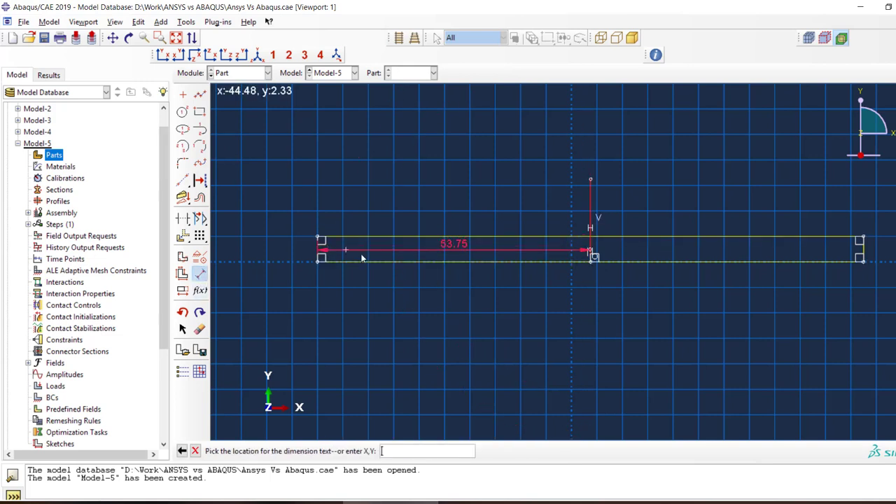
{"action": "left_click", "coordinate": [413, 284]}
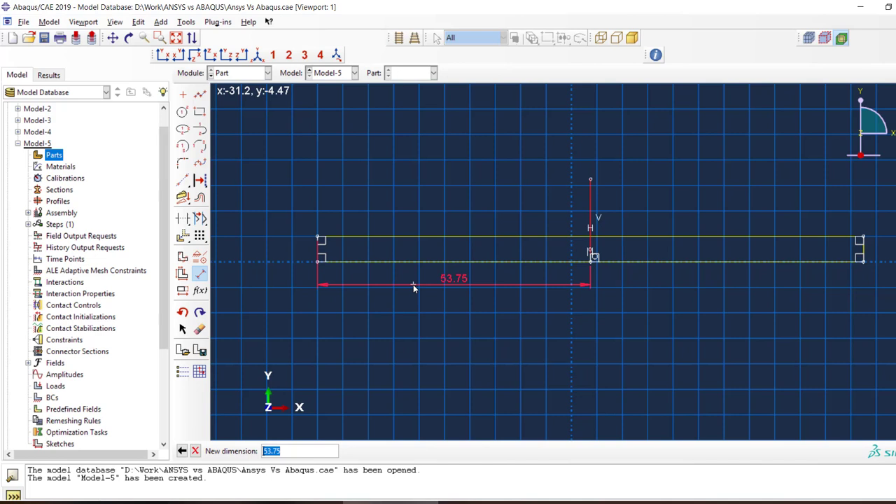
{"action": "type", "text": "4"}
{"action": "type", "text": "50"}
{"action": "key", "text": "Return"}
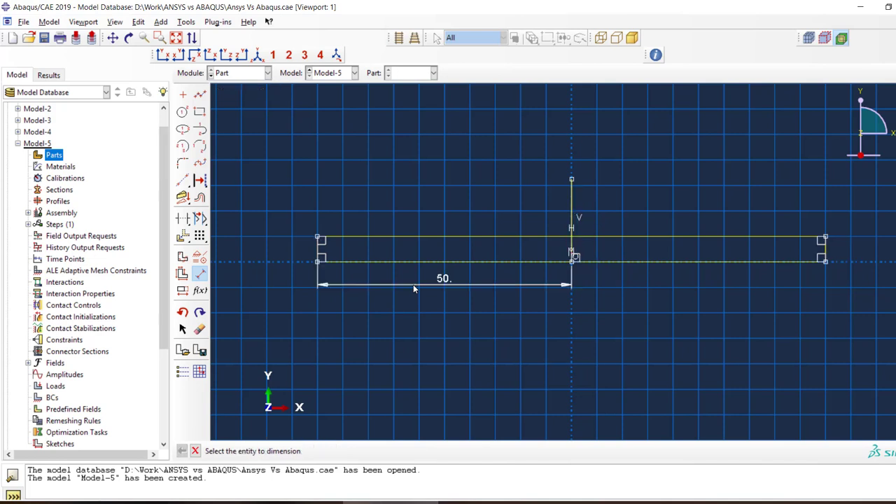
{"action": "left_click", "coordinate": [572, 226]}
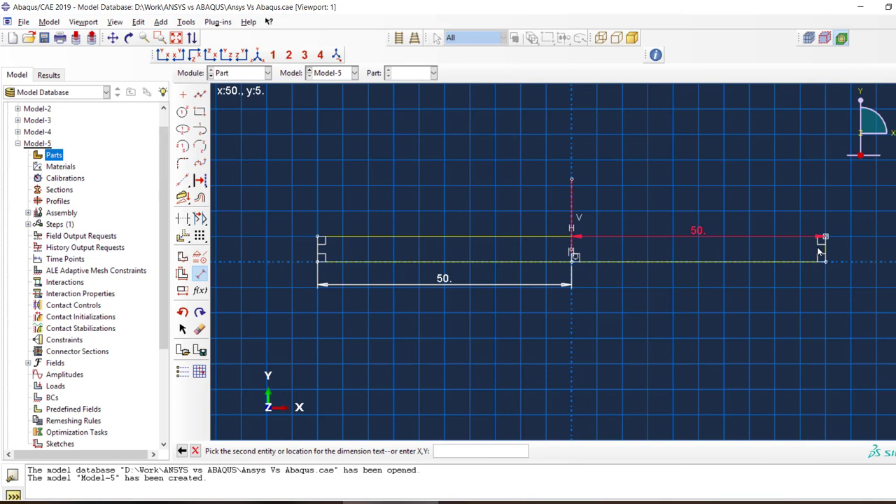
{"action": "key", "text": "Escape"}
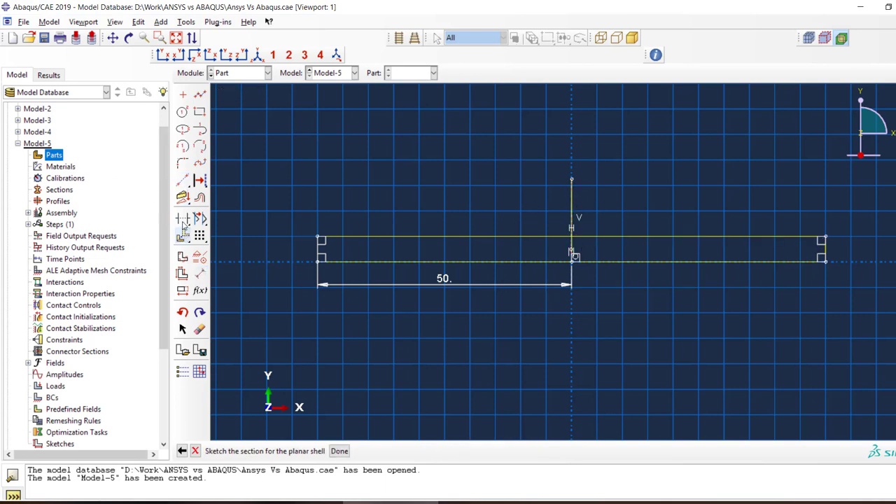
Convert the vertical midline to construction geometry and finish the planar shell section sketch
{"action": "left_click", "coordinate": [199, 181]}
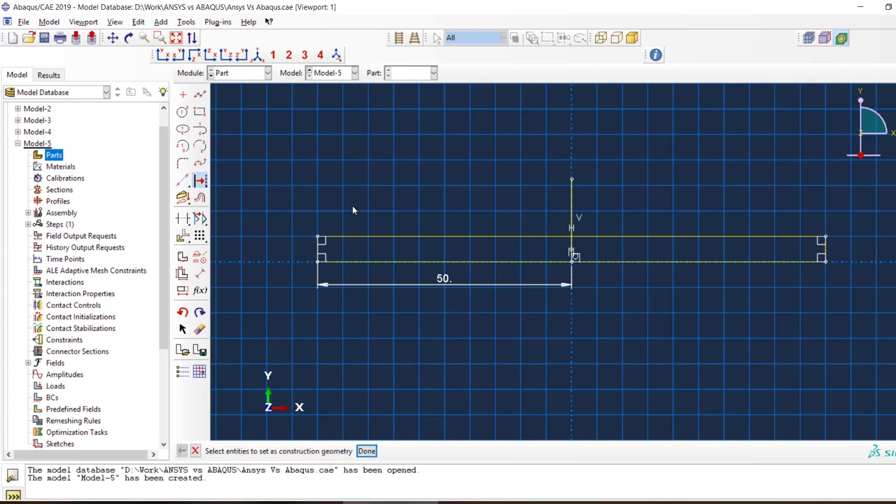
{"action": "left_click", "coordinate": [572, 210]}
{"action": "left_click", "coordinate": [366, 451]}
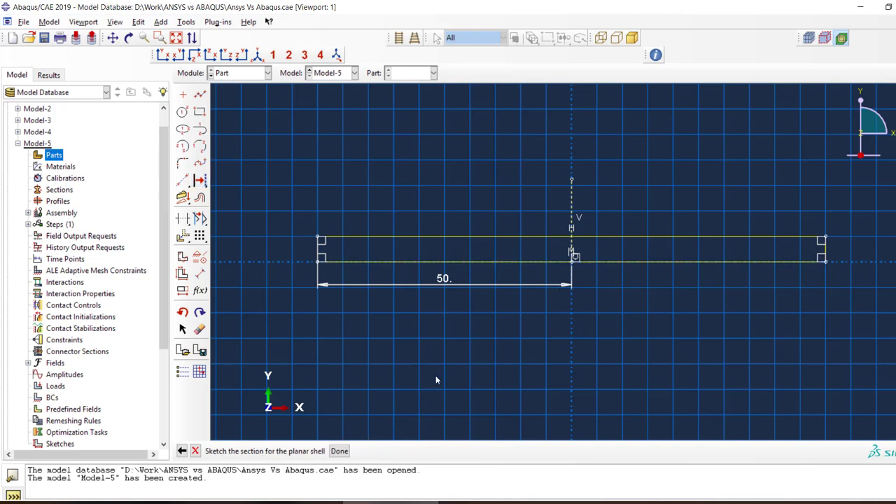
{"action": "left_click", "coordinate": [339, 452]}
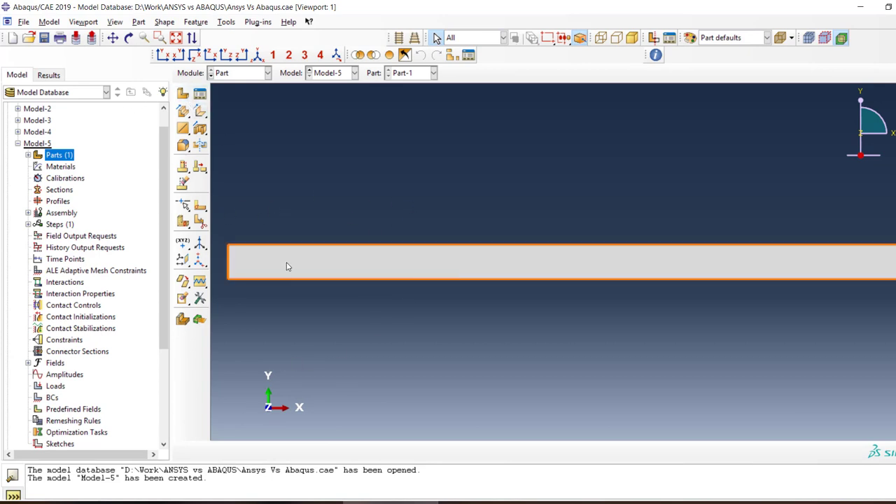
Begin a face partition of the beam with the Sketch method, using its left edge as the vertical, right-hand reference
{"action": "left_click", "coordinate": [434, 272]}
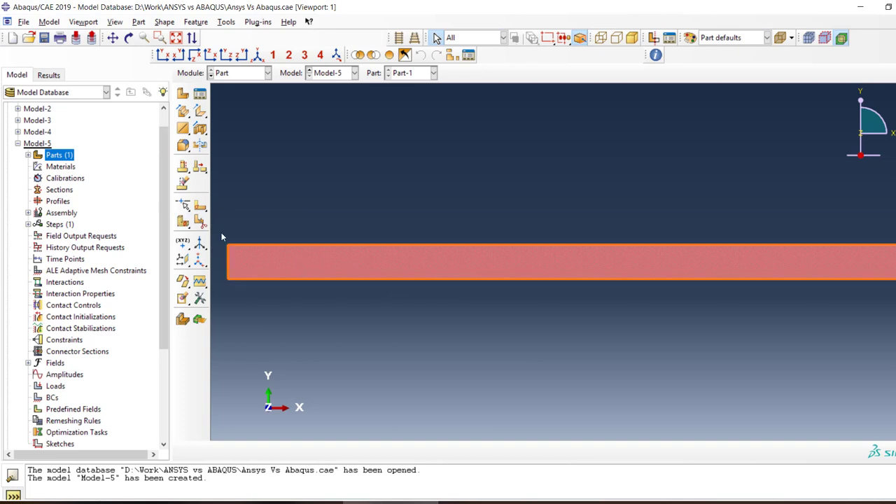
{"action": "left_click", "coordinate": [199, 223]}
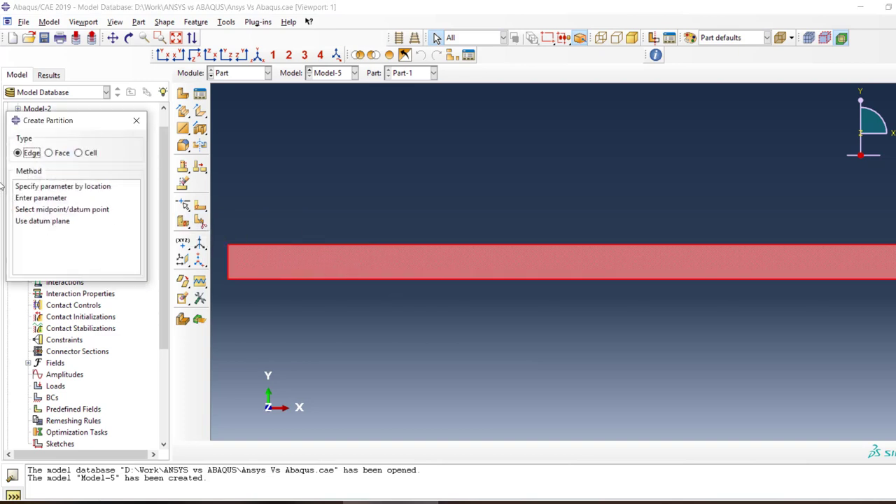
{"action": "left_click", "coordinate": [49, 153]}
{"action": "left_click", "coordinate": [28, 186]}
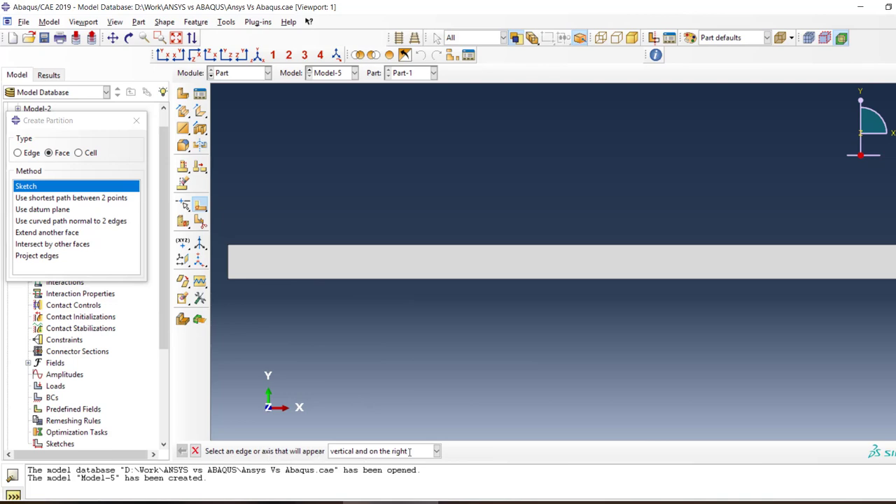
{"action": "left_click", "coordinate": [231, 265]}
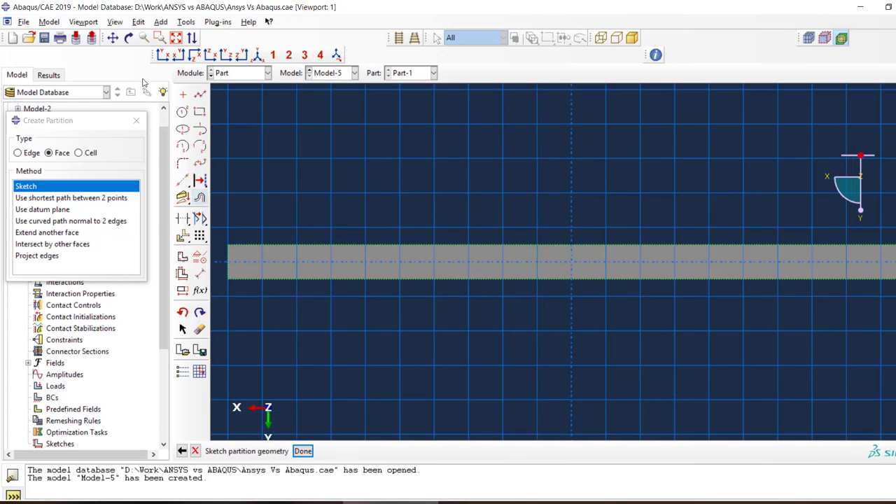
Draw a vertical line across the beam at x = 0, ending below it at y = -10
{"action": "left_click", "coordinate": [200, 95]}
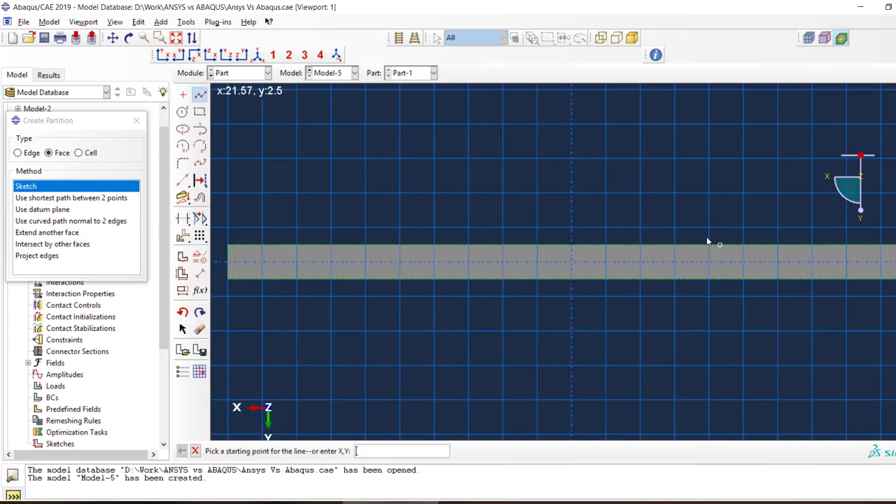
{"action": "left_click", "coordinate": [572, 221]}
{"action": "left_click", "coordinate": [572, 331]}
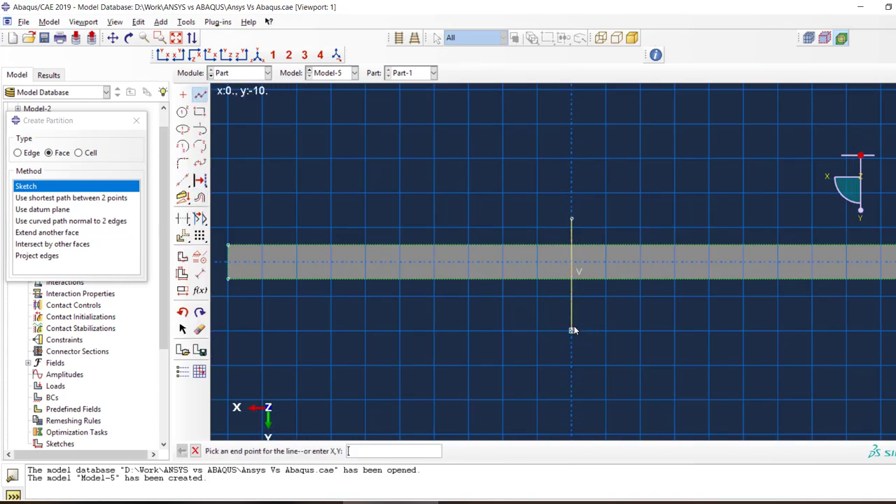
{"action": "key", "text": "Escape"}
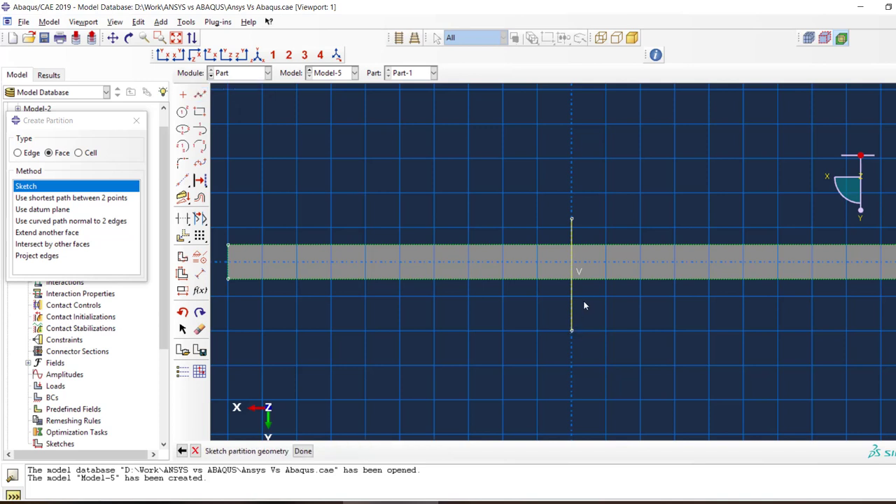
Draw two more vertical lines across the beam, one near its left end at x = -45 and one at about x = 40
{"action": "left_click", "coordinate": [201, 96]}
{"action": "left_click", "coordinate": [262, 211]}
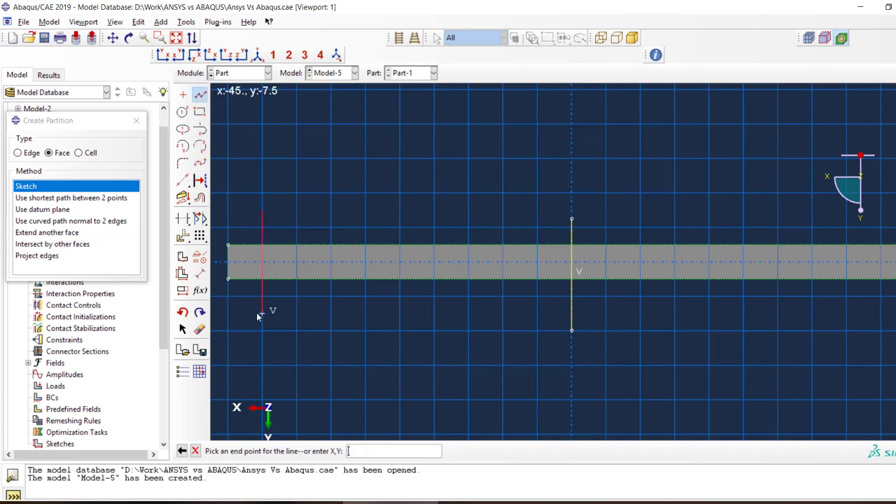
{"action": "left_click", "coordinate": [260, 314]}
{"action": "key", "text": "Escape"}
{"action": "left_click", "coordinate": [202, 97]}
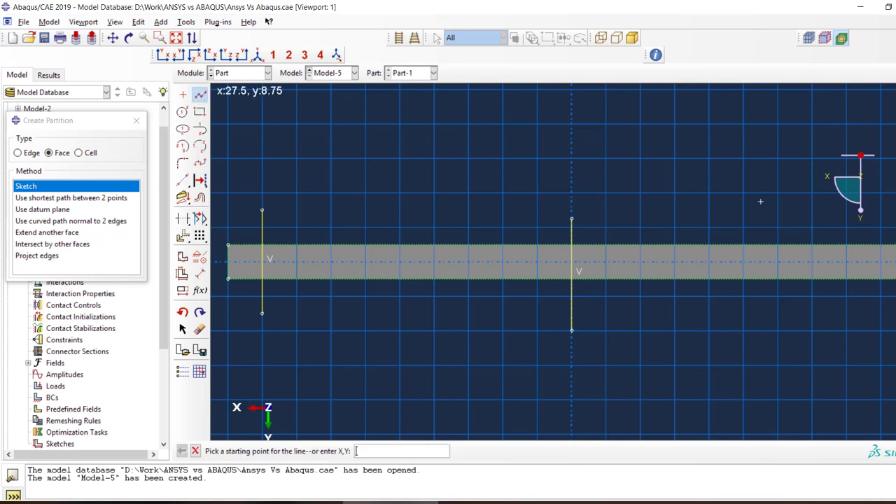
{"action": "left_click", "coordinate": [847, 220]}
{"action": "left_click", "coordinate": [849, 306]}
{"action": "key", "text": "Escape"}
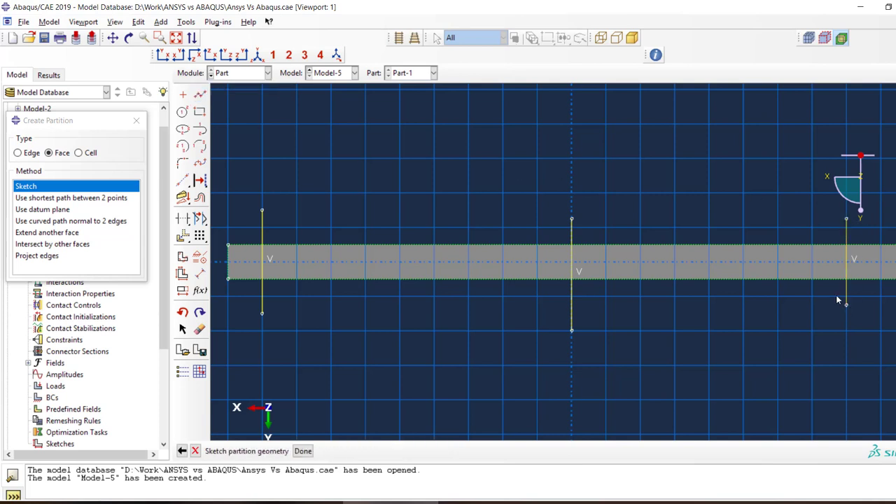
Dimension the distance between the left partition line and the middle one, setting it to 48
{"action": "left_click", "coordinate": [199, 273]}
{"action": "left_click", "coordinate": [571, 237]}
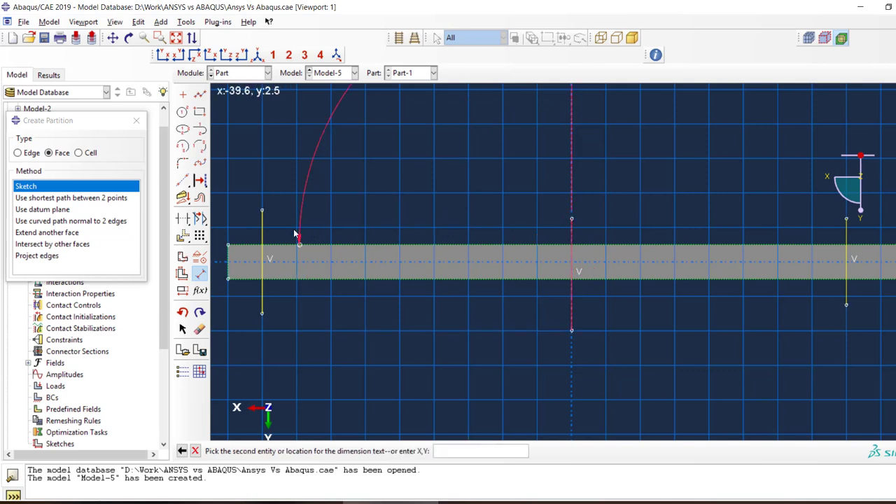
{"action": "left_click", "coordinate": [263, 233]}
{"action": "left_click", "coordinate": [350, 287]}
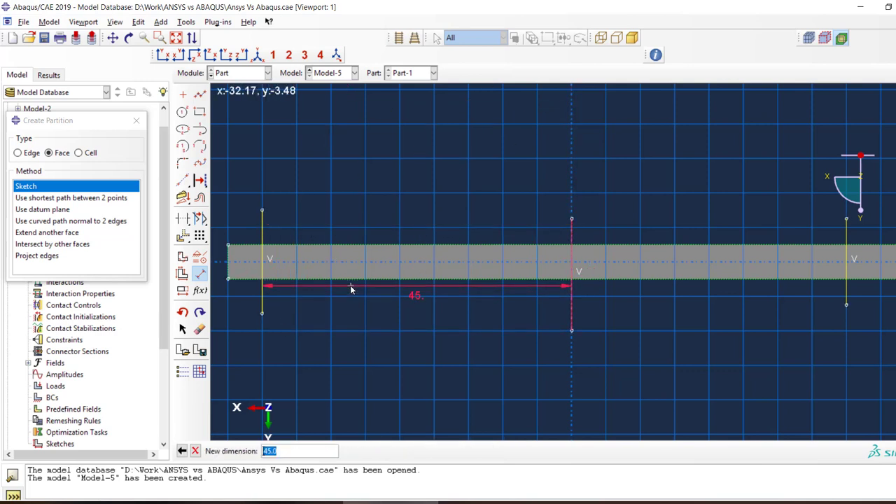
{"action": "type", "text": "48"}
{"action": "key", "text": "Return"}
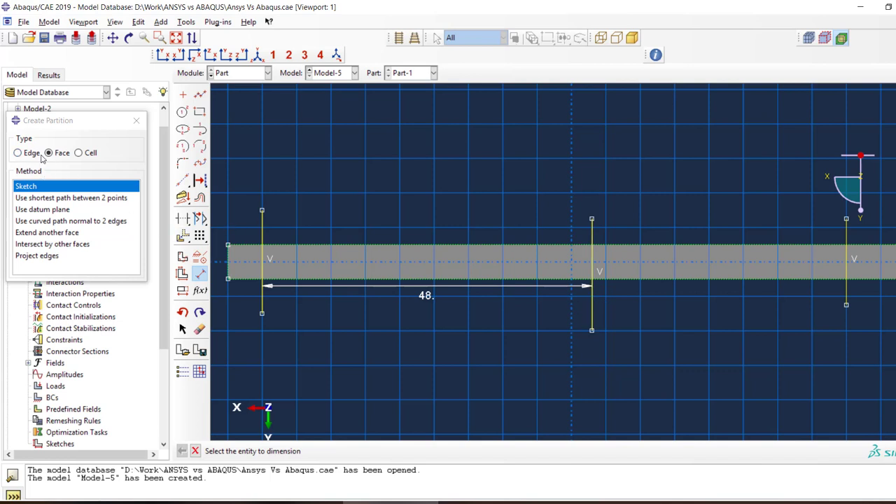
Add an isolated point at the midpoint of the beam's lower edge, where it meets the vertical axis
{"action": "left_click", "coordinate": [136, 121]}
{"action": "left_click", "coordinate": [200, 258]}
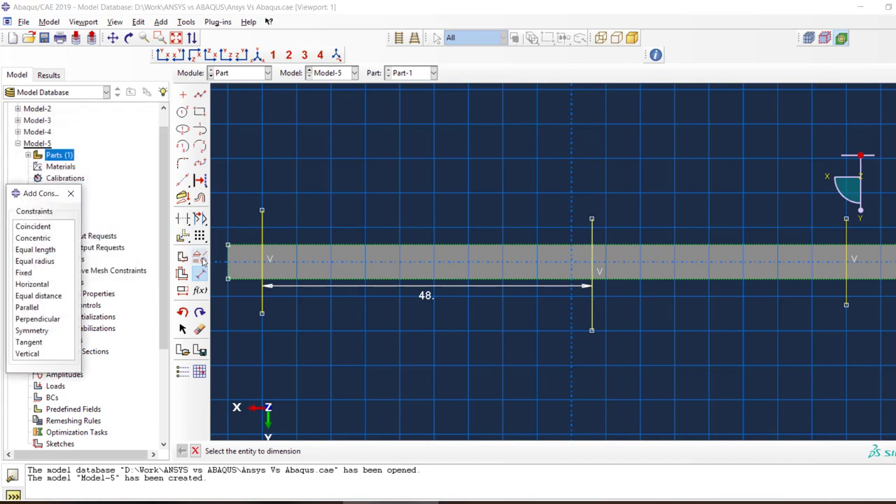
{"action": "left_click", "coordinate": [52, 228]}
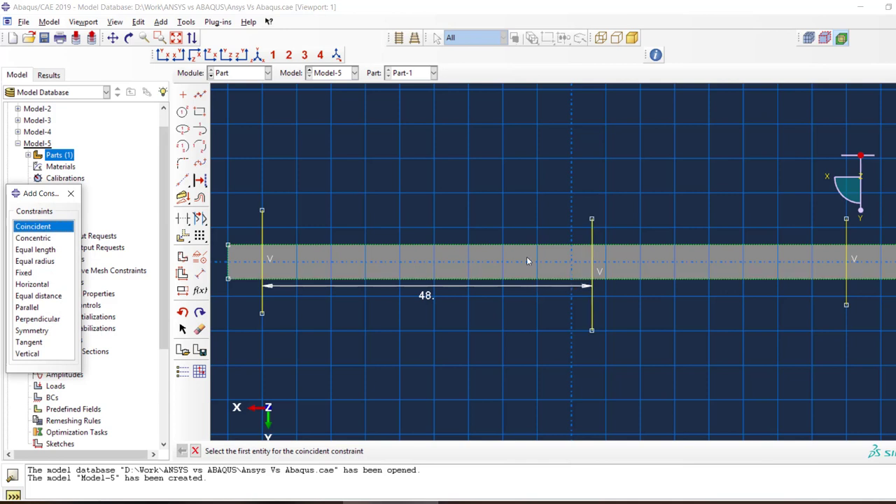
{"action": "left_click", "coordinate": [190, 96]}
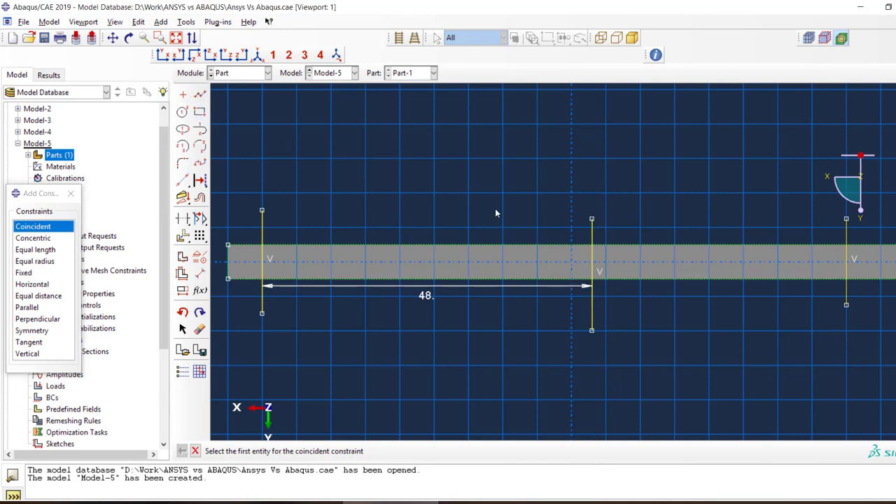
{"action": "left_click", "coordinate": [184, 96]}
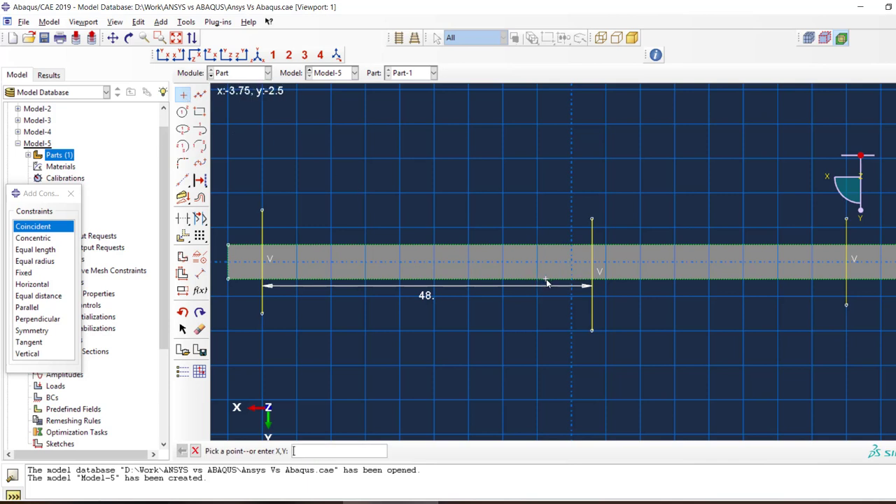
{"action": "left_click", "coordinate": [572, 280]}
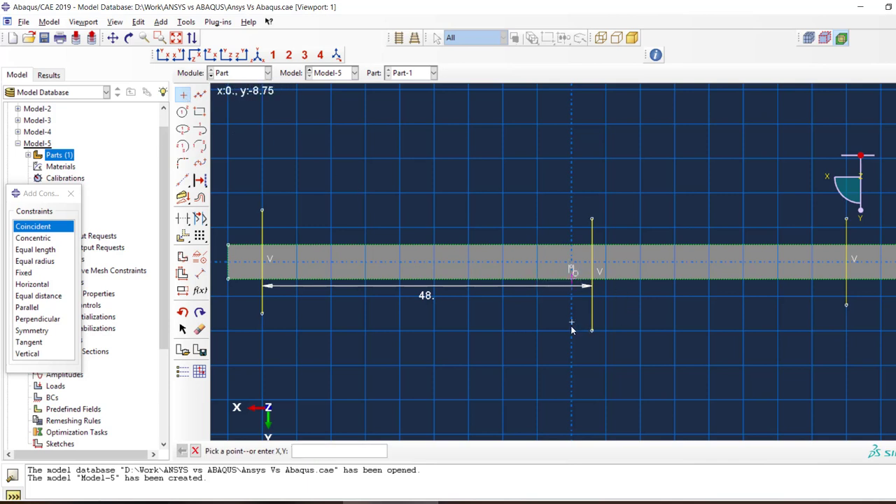
Apply a fixed constraint to the isolated point at the midpoint of the beam's lower edge
{"action": "left_click", "coordinate": [25, 272]}
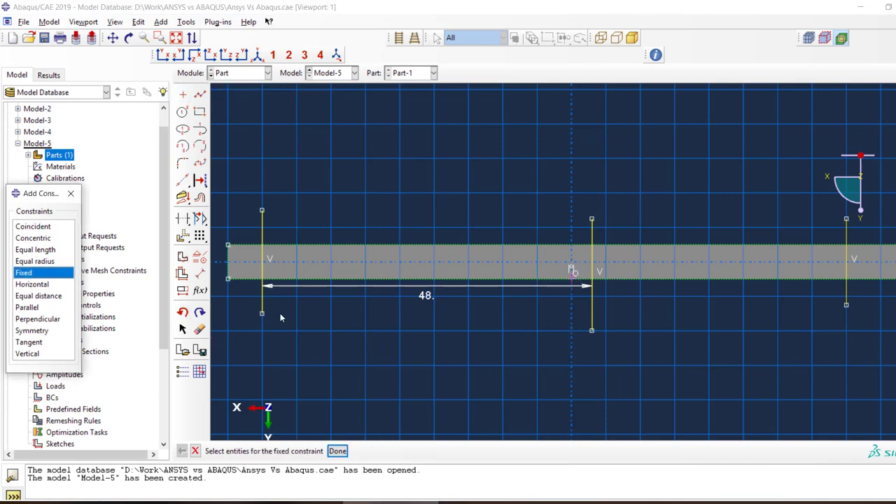
{"action": "left_click", "coordinate": [572, 284]}
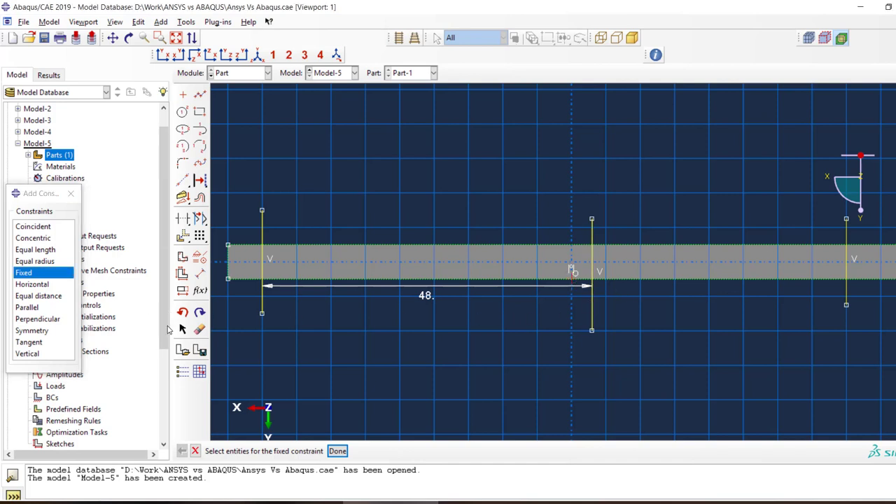
{"action": "left_click", "coordinate": [572, 281]}
Make the middle partition line's lower endpoint coincident with the fixed point on the beam's lower edge
{"action": "left_click", "coordinate": [26, 225]}
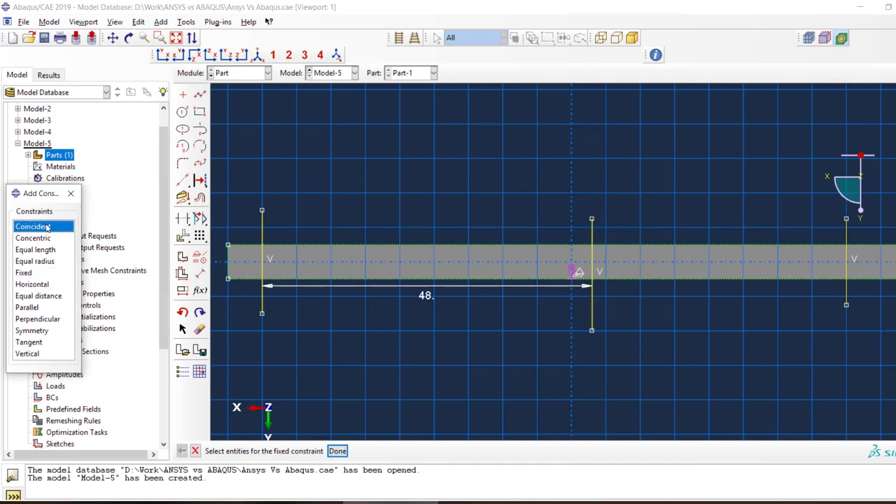
{"action": "left_click", "coordinate": [591, 330]}
{"action": "left_click", "coordinate": [572, 273]}
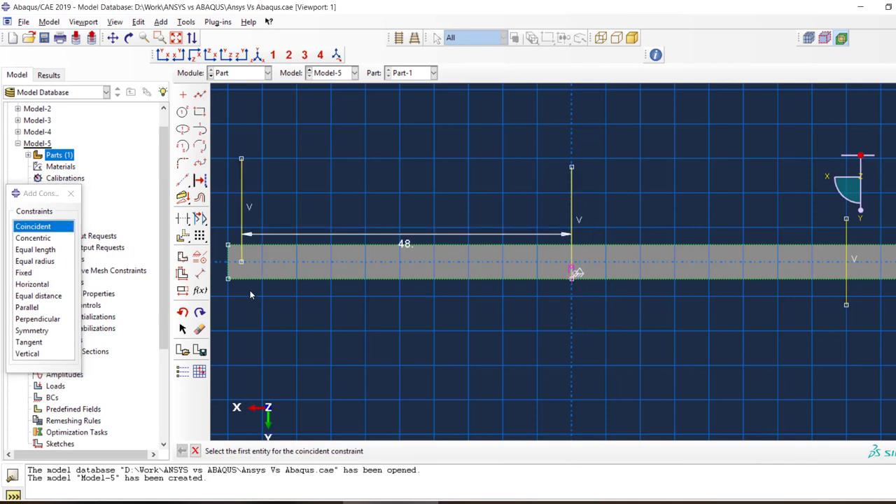
Make the left partition line's lower endpoint coincident with the beam's lower edge
{"action": "left_click", "coordinate": [71, 193]}
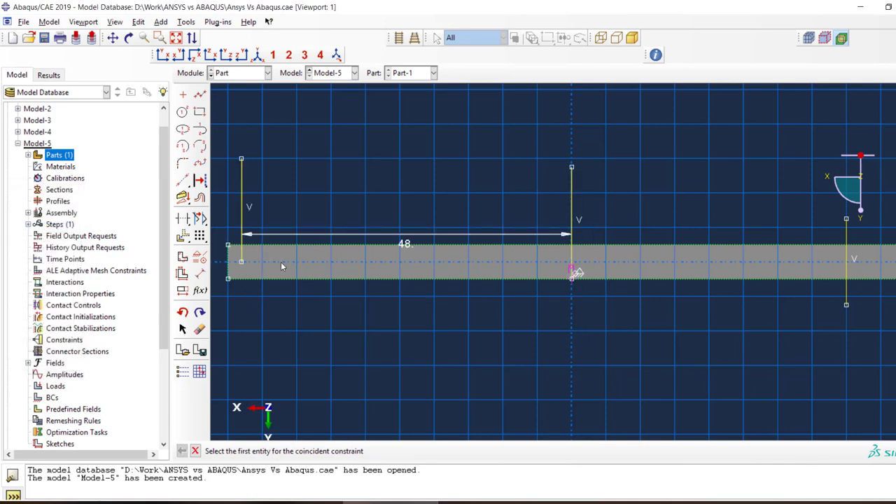
{"action": "left_click", "coordinate": [244, 279]}
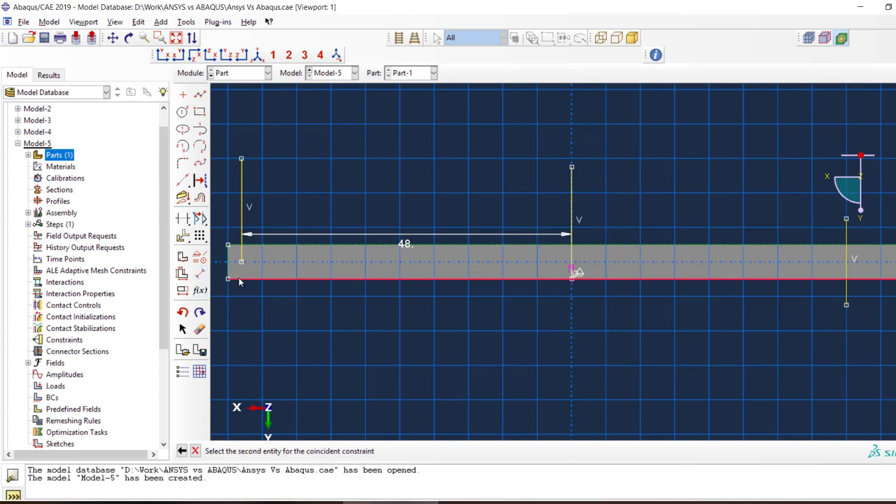
{"action": "left_click", "coordinate": [240, 262]}
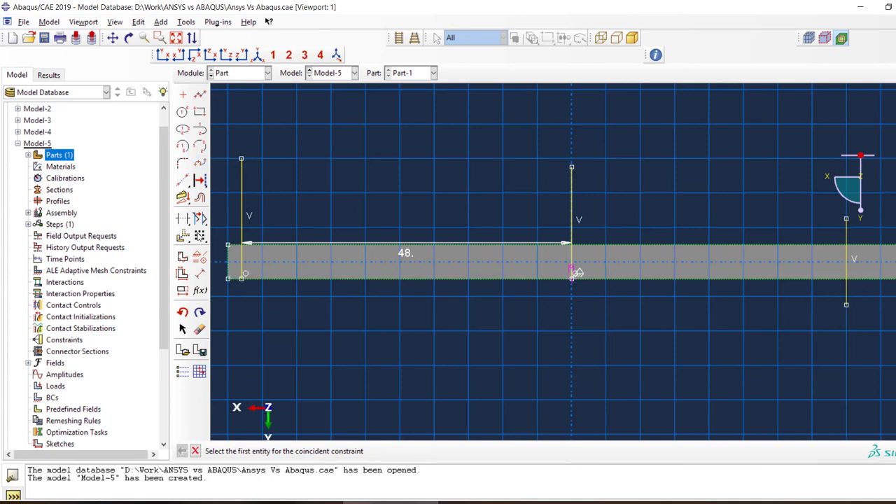
Dimension the distance between the middle partition line and the right one, setting it to 48
{"action": "left_click", "coordinate": [199, 273]}
{"action": "left_click", "coordinate": [572, 200]}
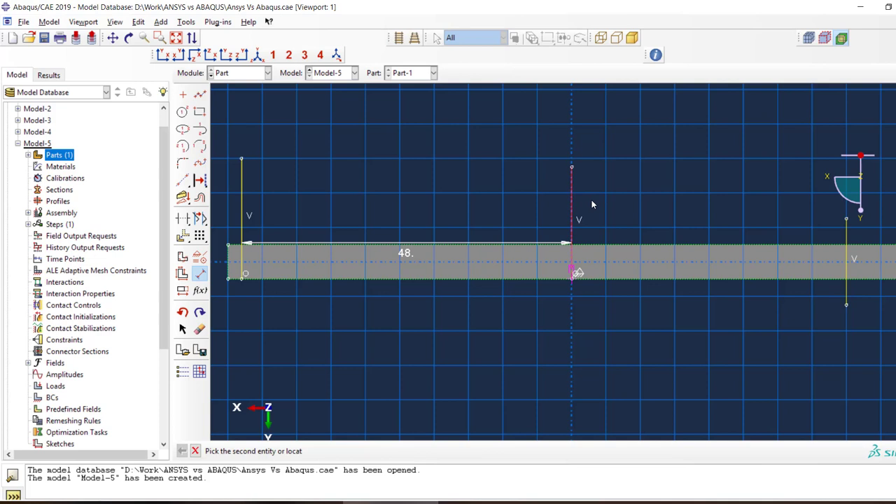
{"action": "left_click", "coordinate": [845, 241]}
{"action": "left_click", "coordinate": [736, 300]}
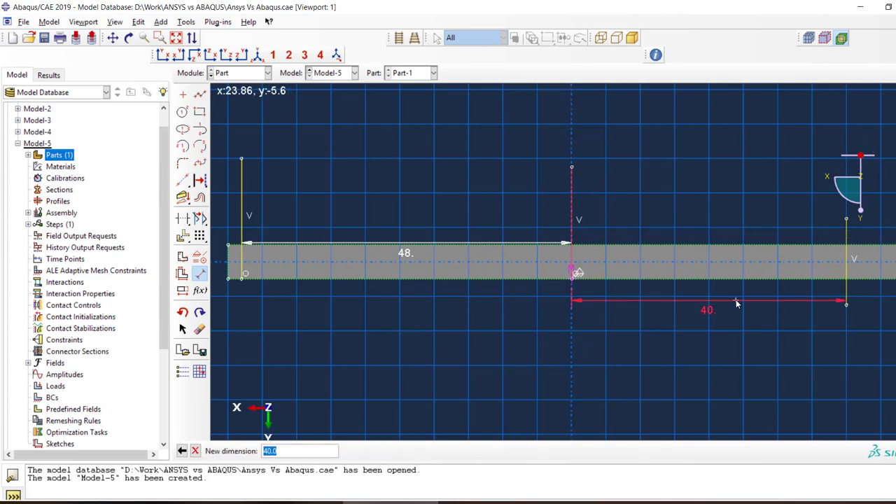
{"action": "type", "text": "48"}
{"action": "key", "text": "Return"}
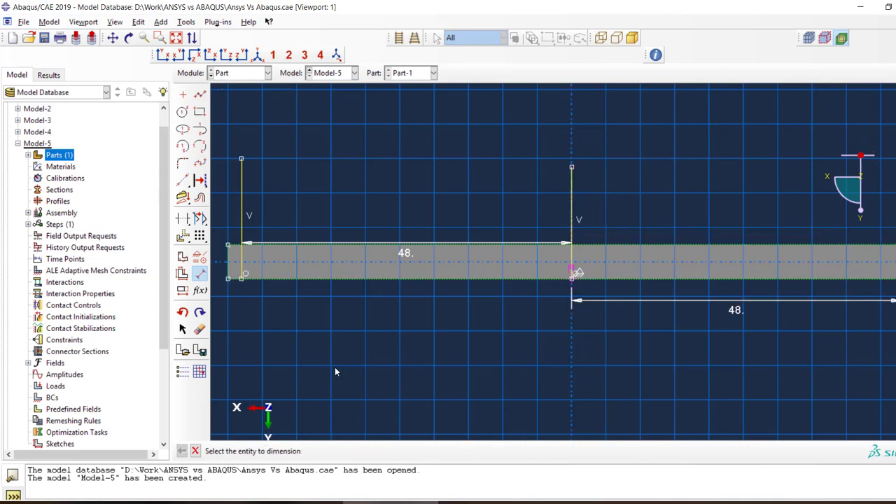
Finish the sketch to partition the beam's face along the three lines, and end the face partition command
{"action": "left_click", "coordinate": [195, 451]}
{"action": "left_click", "coordinate": [302, 451]}
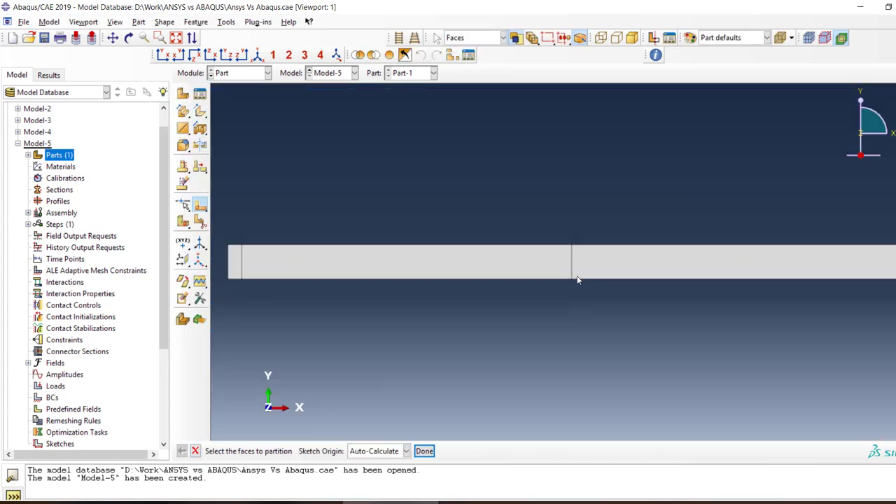
{"action": "left_click", "coordinate": [424, 451]}
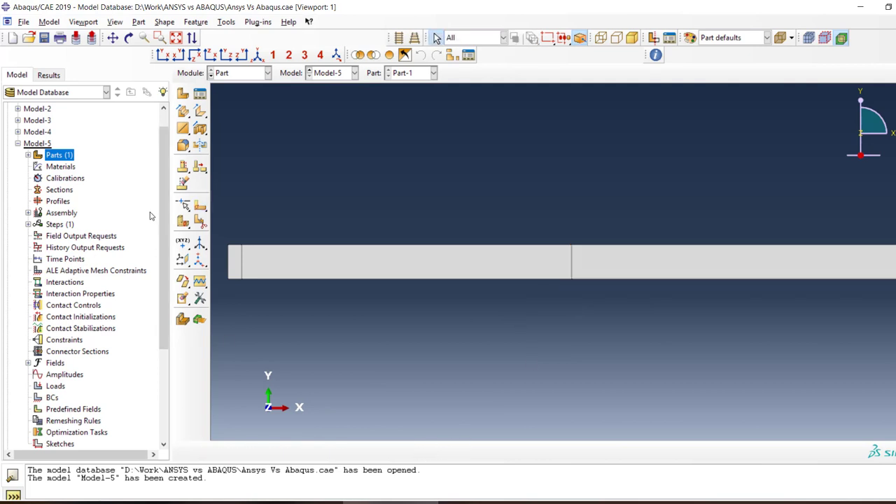
Inspect the part's feature list and the edit settings of its planar shell feature
{"action": "left_click", "coordinate": [28, 154]}
{"action": "double_click", "coordinate": [48, 167]}
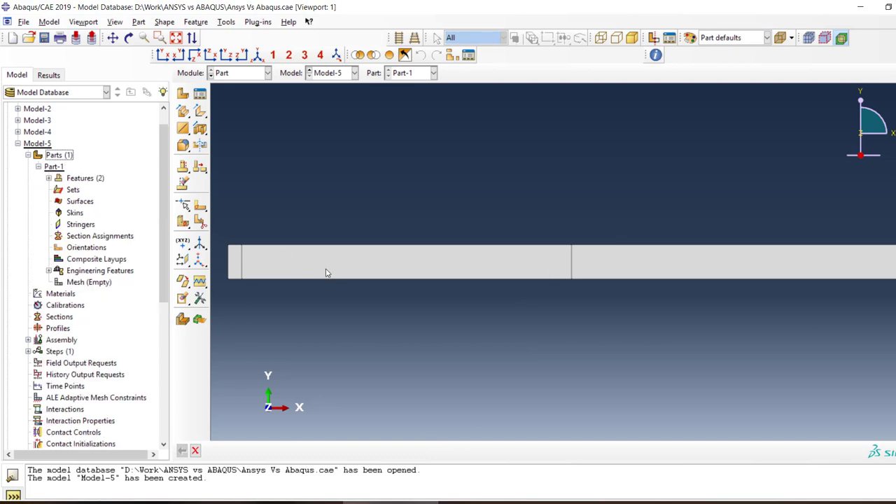
{"action": "left_click", "coordinate": [49, 179]}
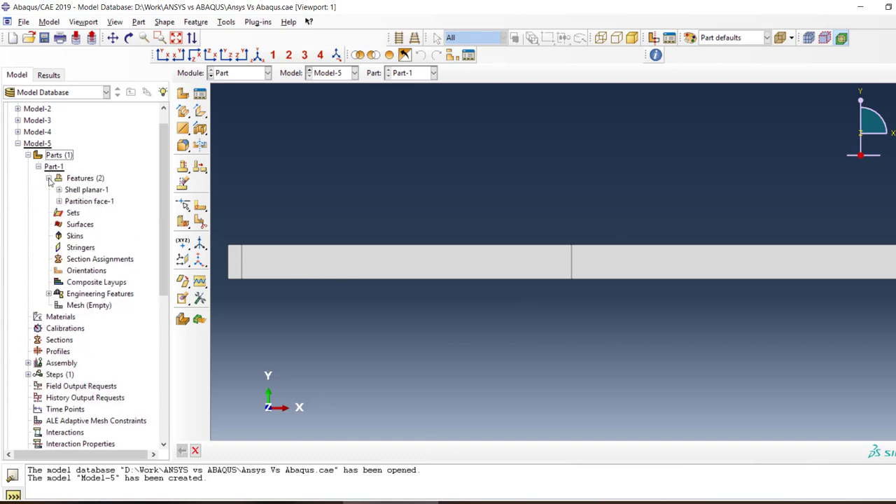
{"action": "left_click", "coordinate": [84, 190]}
{"action": "left_click", "coordinate": [59, 190]}
{"action": "double_click", "coordinate": [77, 190]}
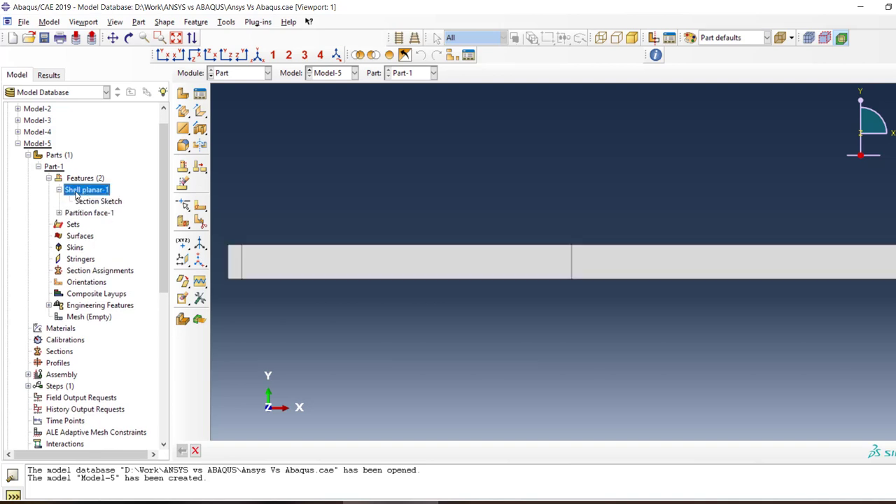
{"action": "left_click", "coordinate": [98, 352]}
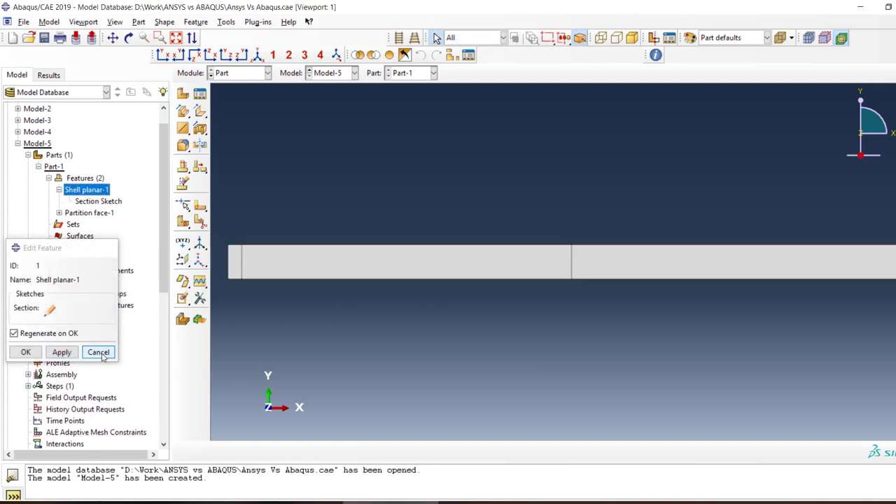
{"action": "left_click", "coordinate": [37, 167]}
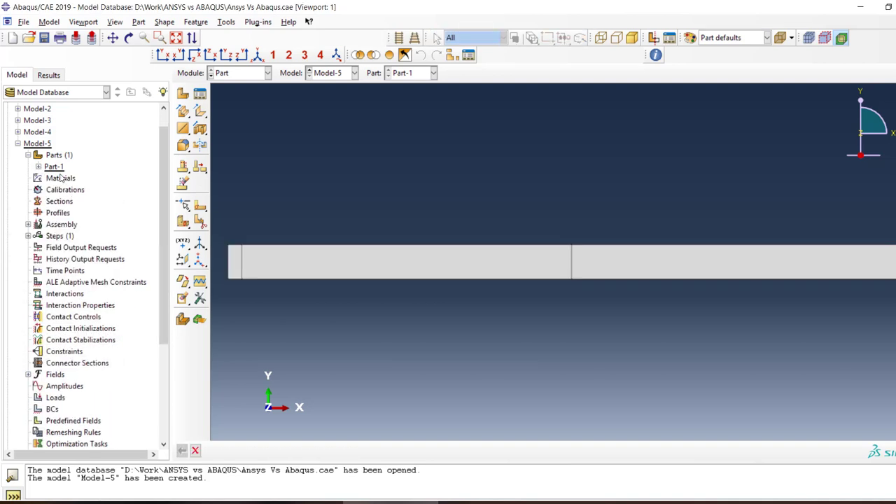
Create an isotropic elastic material with Young's modulus 1.6e6 and Poisson's ratio 0.3
{"action": "double_click", "coordinate": [61, 178]}
{"action": "left_click", "coordinate": [70, 205]}
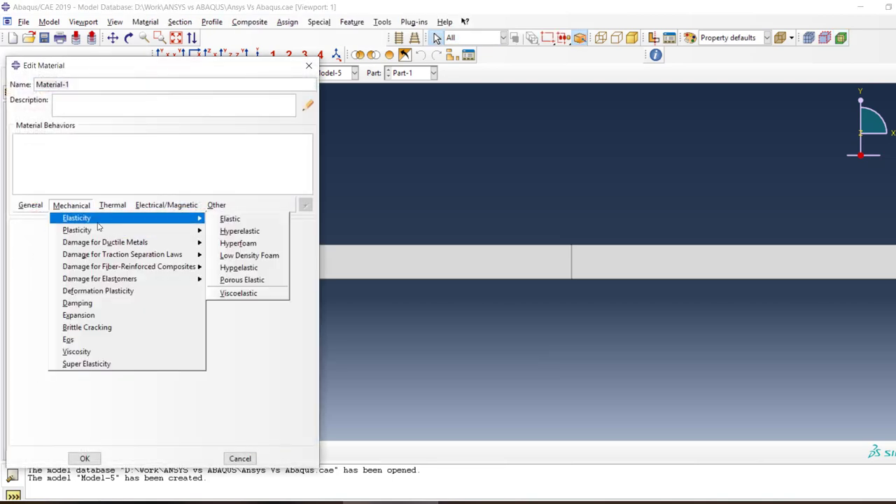
{"action": "left_click", "coordinate": [218, 222]}
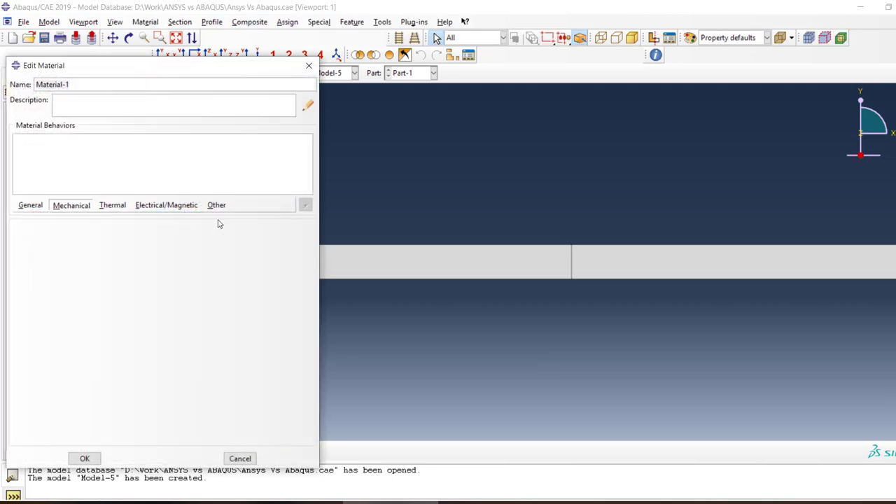
{"action": "left_click", "coordinate": [60, 375]}
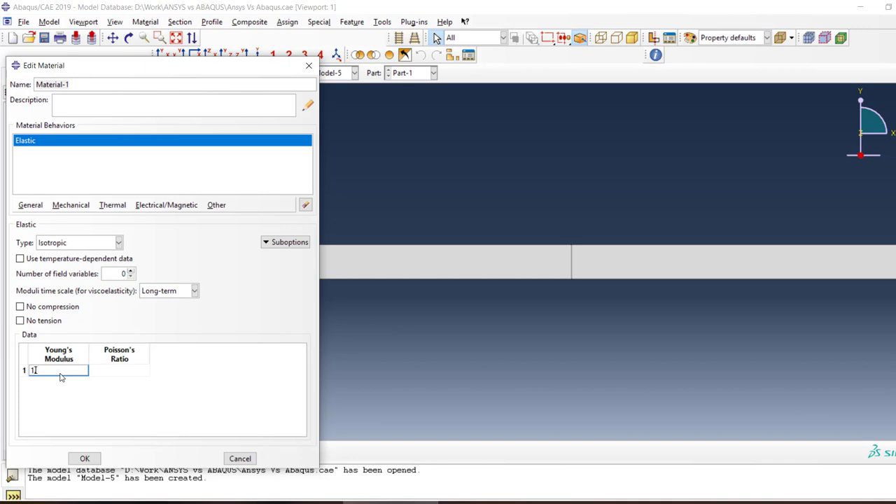
{"action": "key", "text": "Tab"}
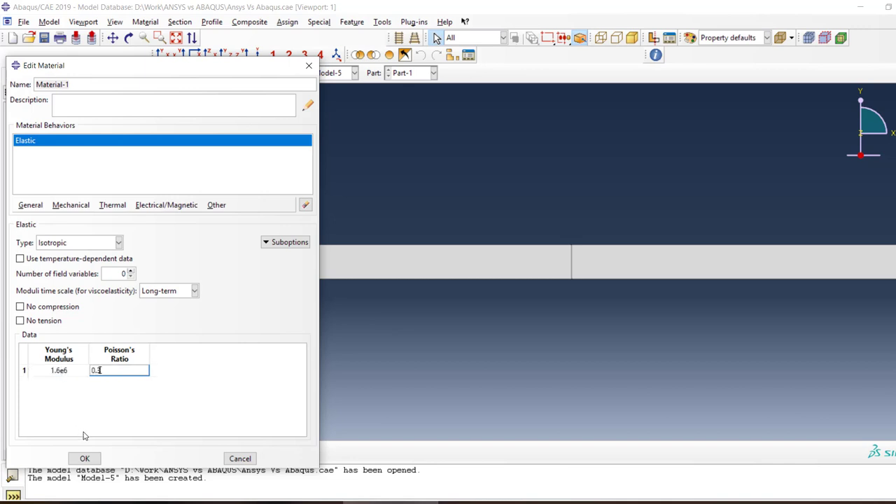
{"action": "left_click", "coordinate": [84, 459]}
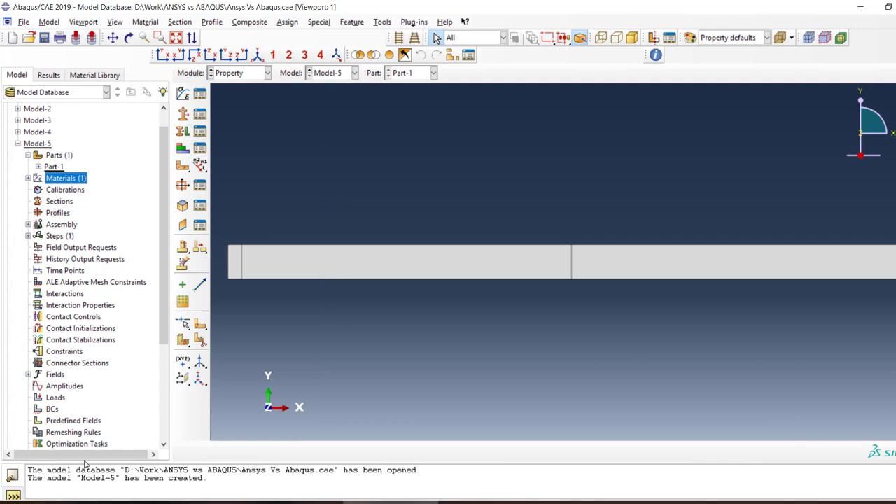
Create a solid homogeneous section using Material-1 with a plane stress/strain thickness of 6
{"action": "double_click", "coordinate": [49, 203]}
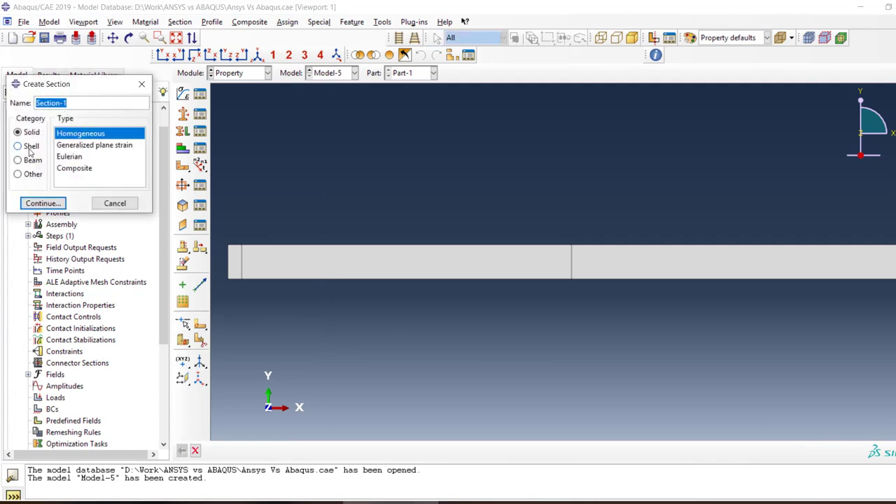
{"action": "left_click", "coordinate": [48, 203]}
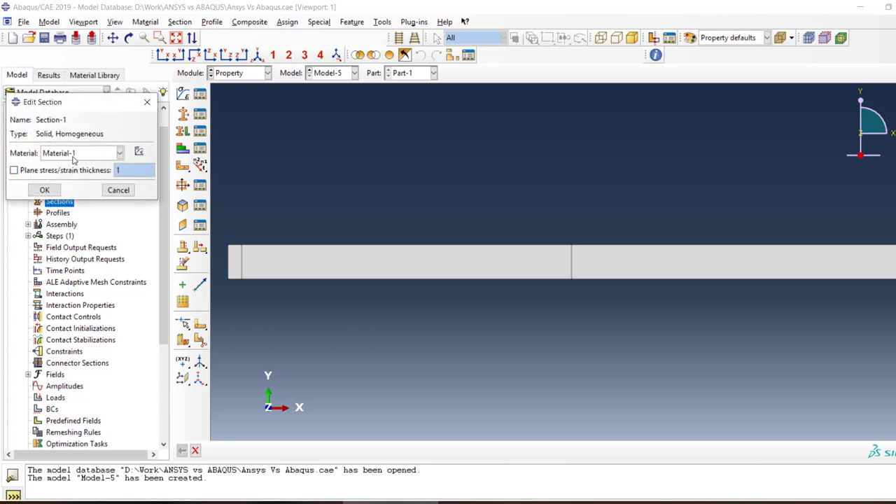
{"action": "left_click", "coordinate": [66, 174]}
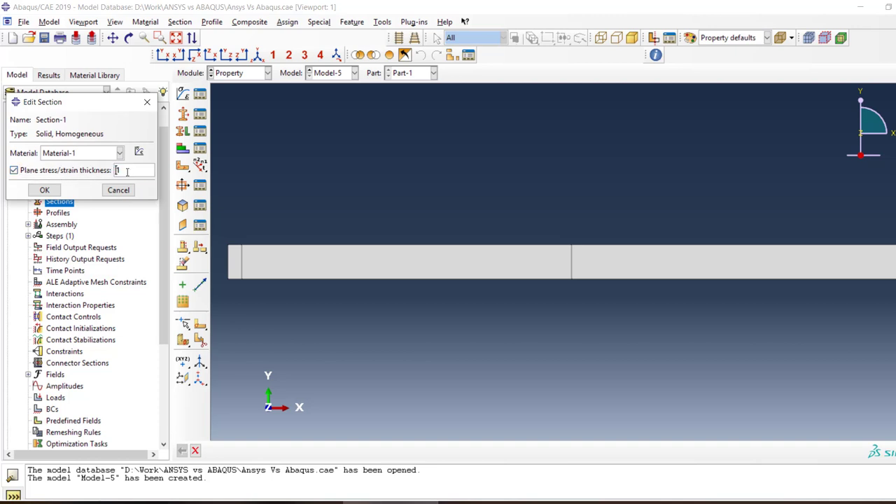
{"action": "left_click_drag", "start_coordinate": [128, 171], "coordinate": [90, 172]}
{"action": "type", "text": "6"}
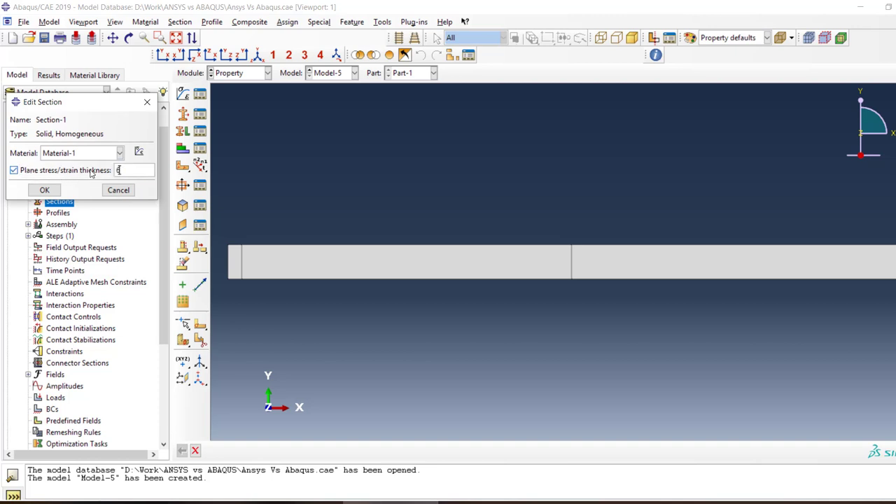
{"action": "left_click", "coordinate": [44, 190]}
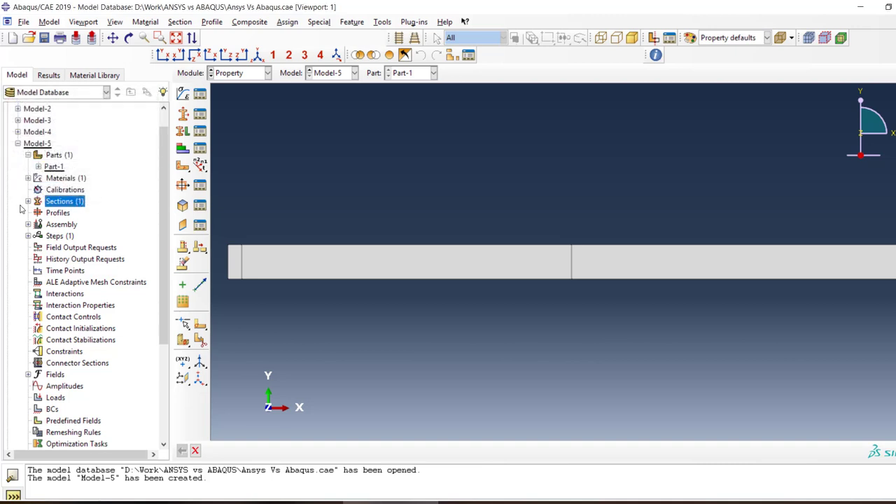
Add a dependent instance of Part-1 to the assembly
{"action": "left_click", "coordinate": [28, 224]}
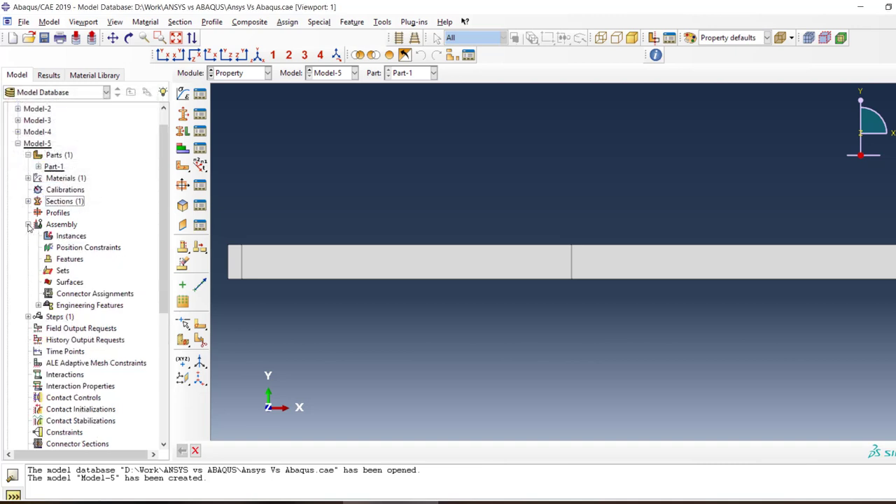
{"action": "double_click", "coordinate": [71, 237]}
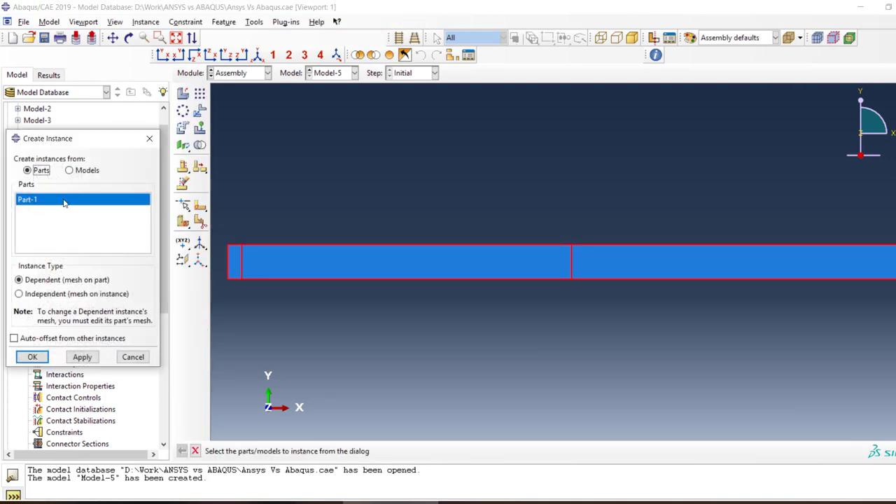
{"action": "left_click", "coordinate": [32, 357]}
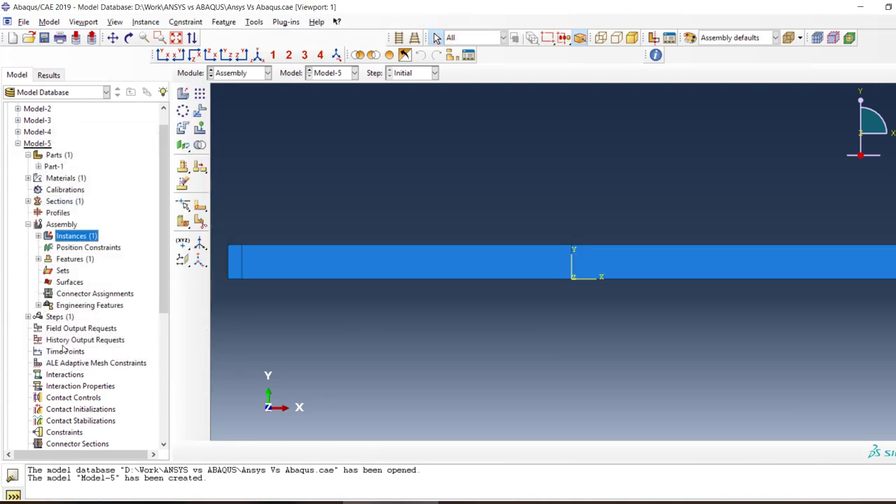
Create a Displacement/Rotation boundary condition in the Initial step on the lower vertex of the left partition line
{"action": "left_click", "coordinate": [28, 317]}
{"action": "left_click", "coordinate": [38, 328]}
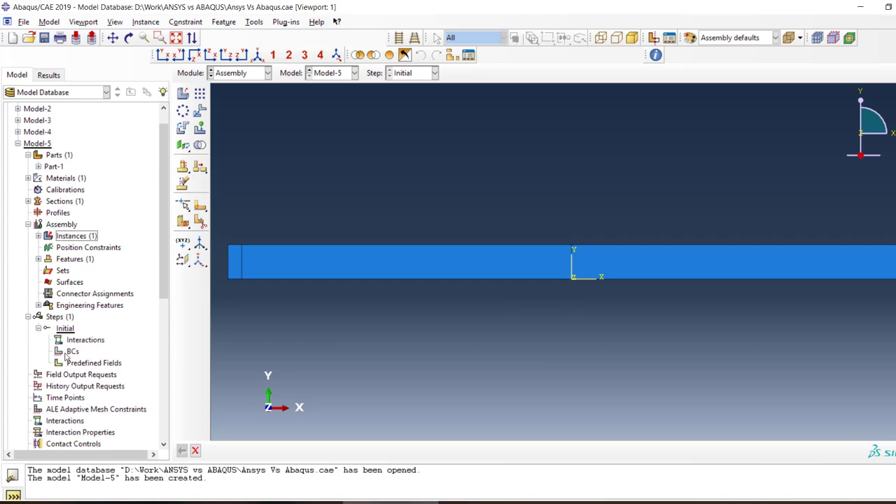
{"action": "double_click", "coordinate": [68, 351]}
{"action": "left_click", "coordinate": [149, 250]}
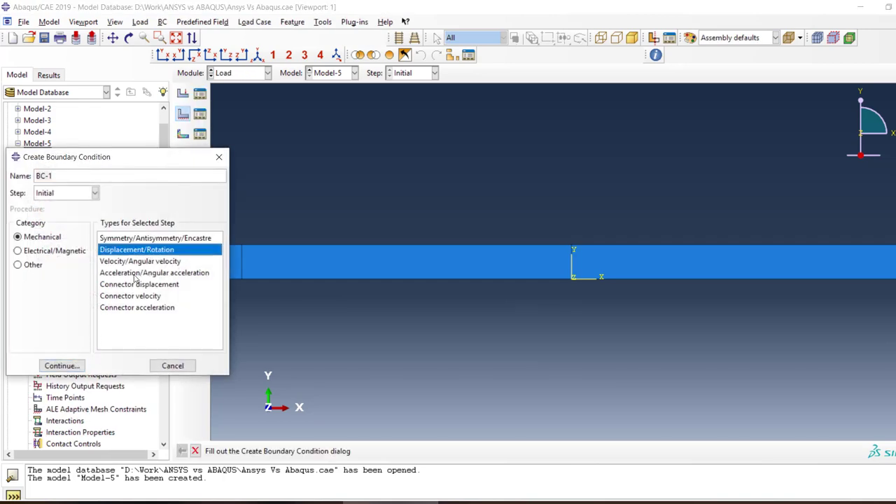
{"action": "left_click", "coordinate": [61, 366]}
{"action": "left_click", "coordinate": [242, 280]}
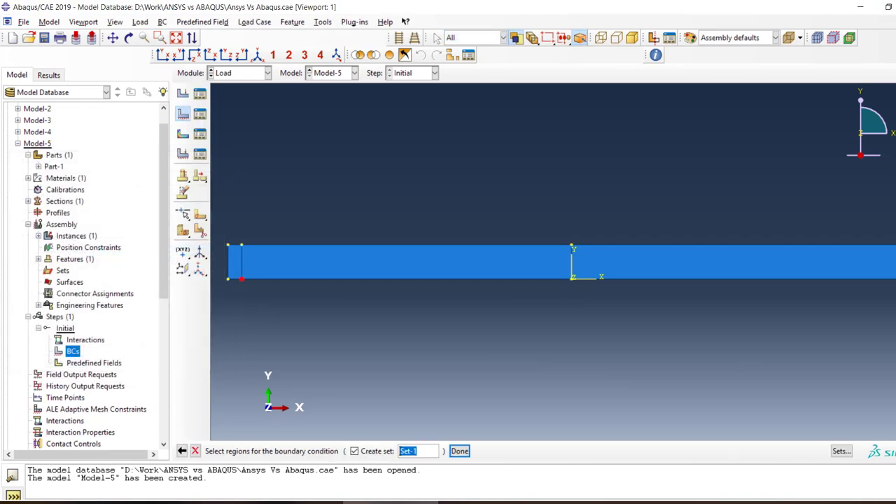
{"action": "left_click", "coordinate": [459, 451]}
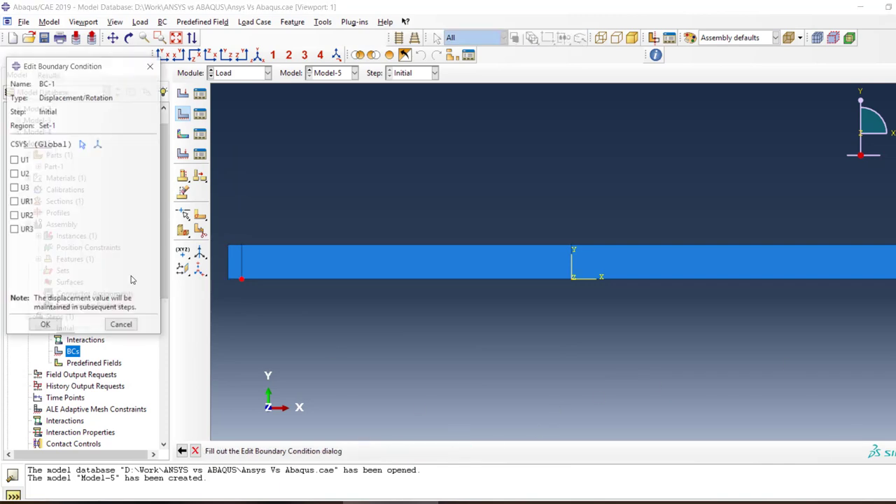
Restrain all six degrees of freedom, U1, U2, U3, UR1, UR2 and UR3, in boundary condition BC-1
{"action": "left_click", "coordinate": [23, 161]}
{"action": "left_click", "coordinate": [16, 174]}
{"action": "left_click", "coordinate": [17, 188]}
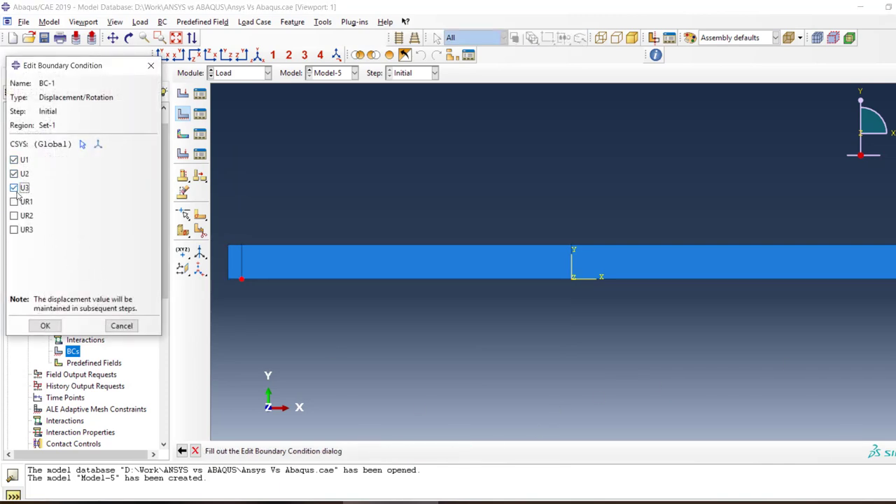
{"action": "left_click", "coordinate": [16, 201]}
{"action": "left_click", "coordinate": [16, 216]}
{"action": "left_click", "coordinate": [17, 229]}
{"action": "left_click", "coordinate": [45, 325]}
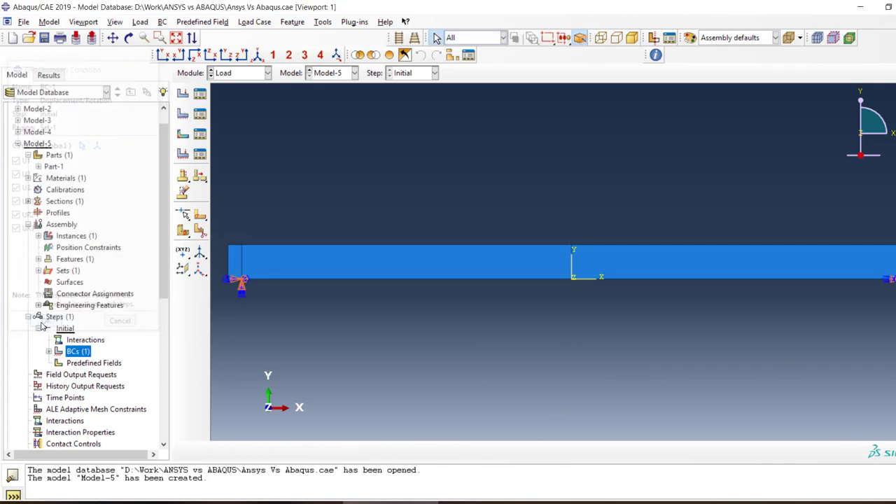
Create a Displacement/Rotation boundary condition in the Initial step on the upper vertex of the midspan partition line, restraining only U2
{"action": "double_click", "coordinate": [74, 347]}
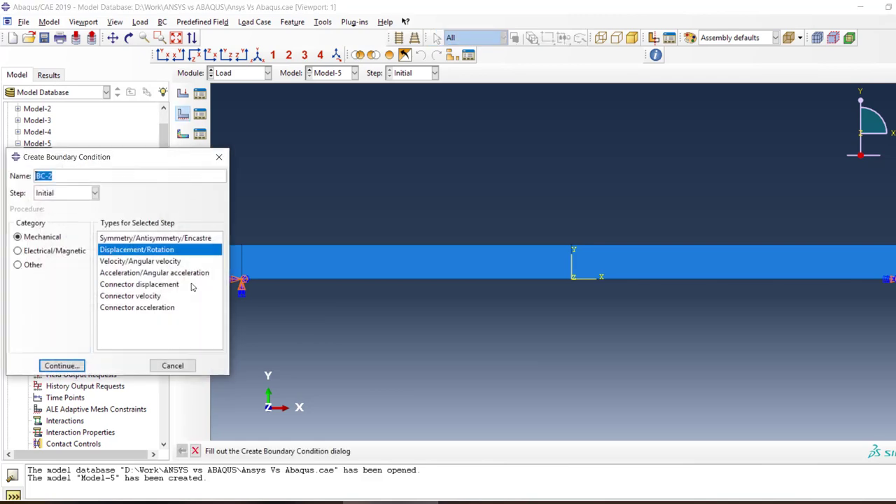
{"action": "left_click", "coordinate": [62, 365]}
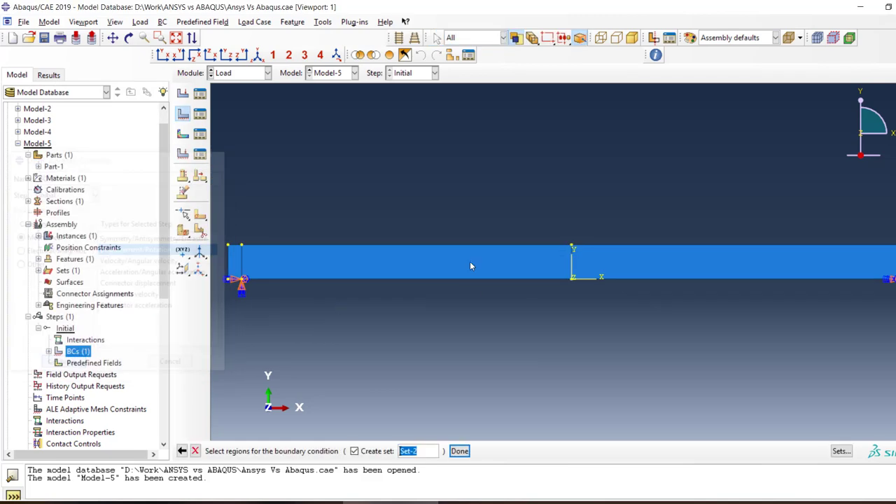
{"action": "left_click", "coordinate": [573, 249]}
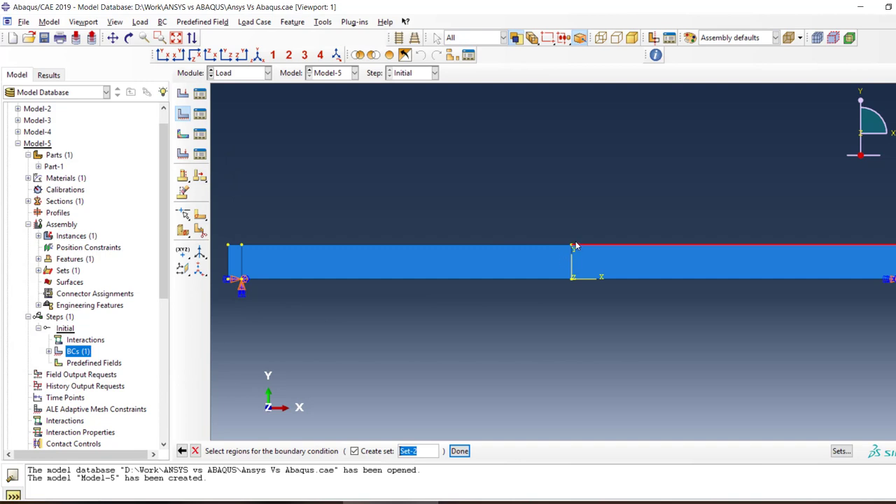
{"action": "left_click", "coordinate": [572, 248]}
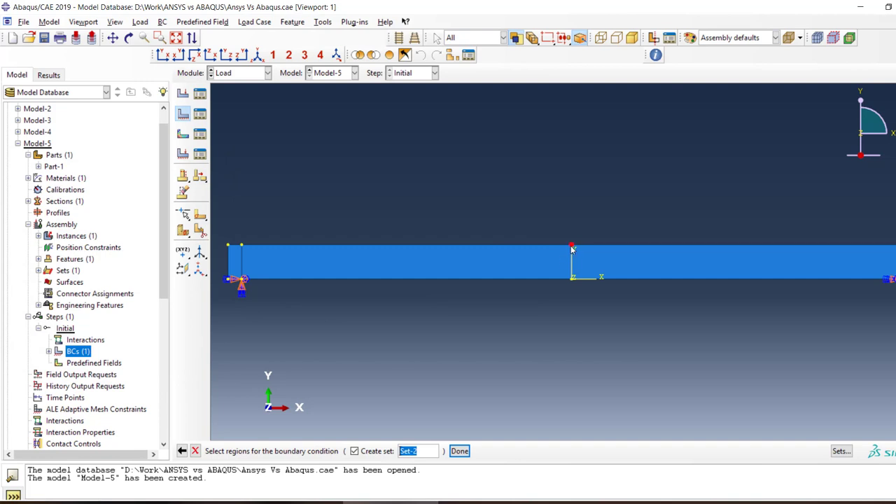
{"action": "left_click", "coordinate": [459, 451]}
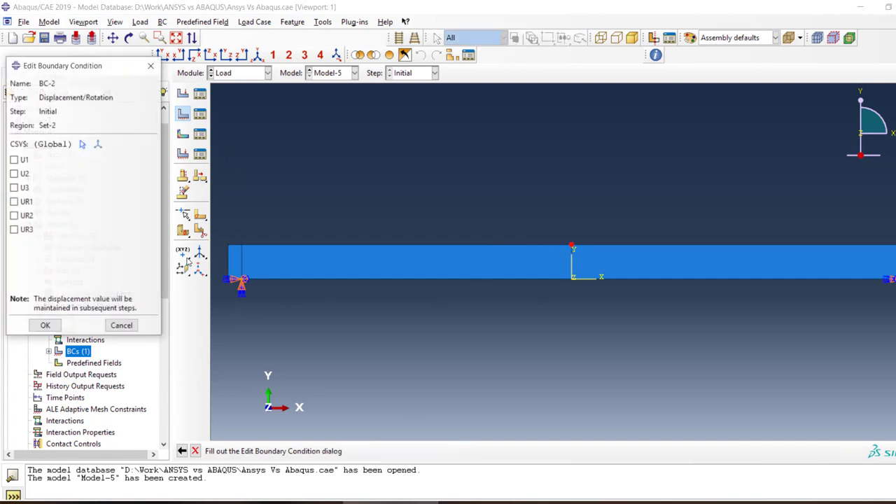
{"action": "left_click", "coordinate": [16, 174]}
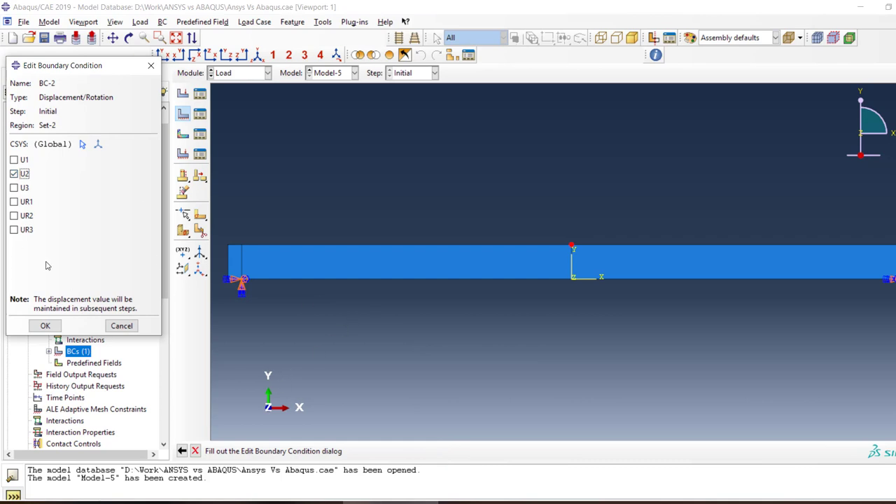
{"action": "left_click", "coordinate": [45, 326]}
Create a Static, General analysis step with the default settings
{"action": "scroll", "coordinate": [24, 322], "scroll_direction": "down", "scroll_amount": 2}
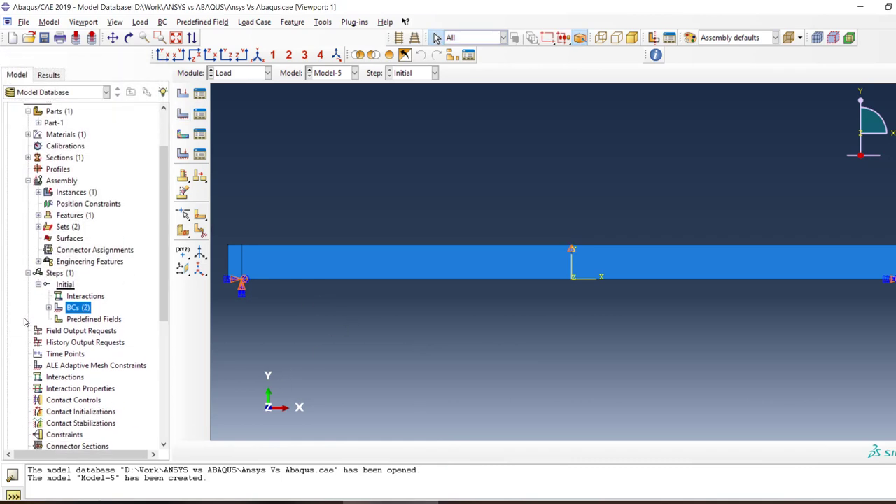
{"action": "double_click", "coordinate": [57, 259]}
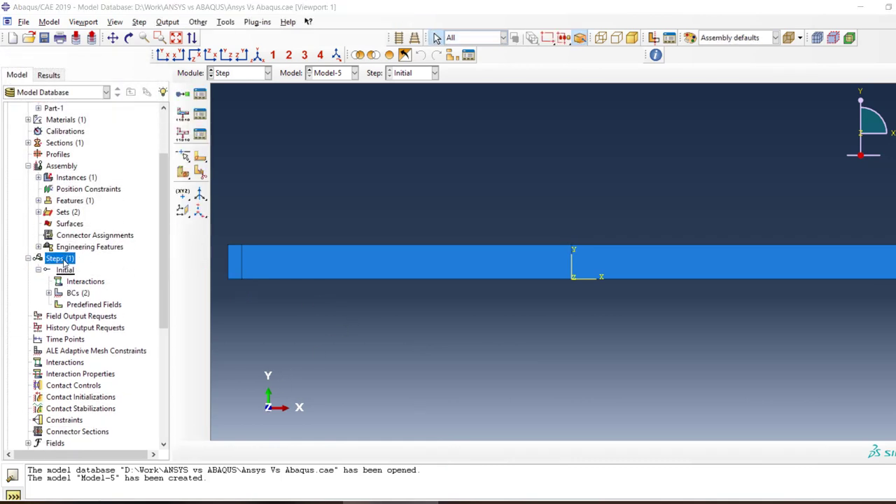
{"action": "left_click", "coordinate": [40, 431]}
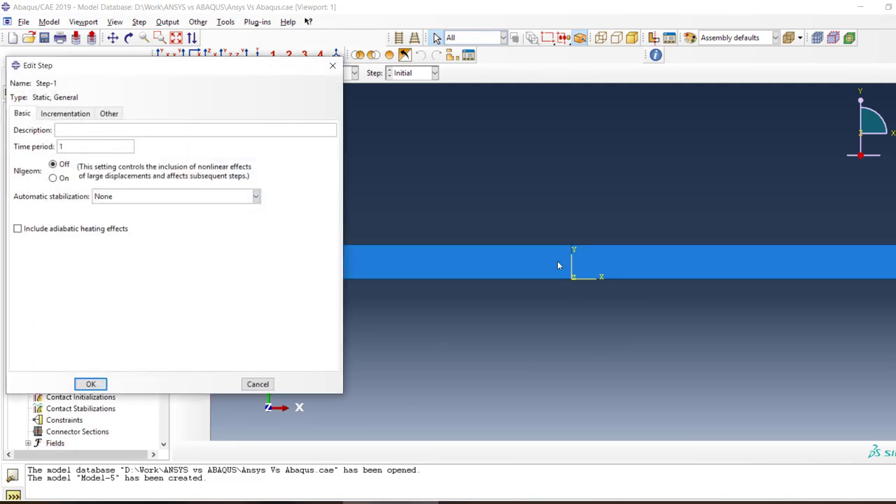
{"action": "left_click", "coordinate": [90, 386]}
Set the U2 displacement of boundary condition BC-2 to -3 in Step-1
{"action": "left_click", "coordinate": [38, 316]}
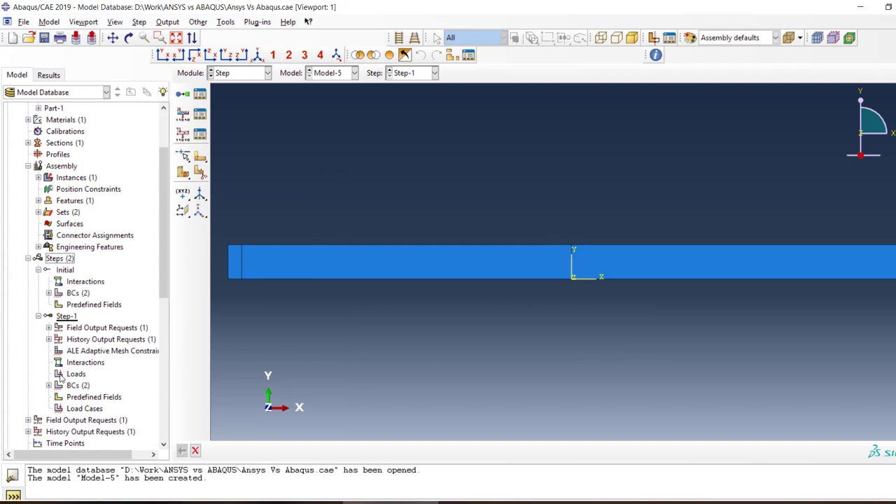
{"action": "left_click", "coordinate": [49, 386]}
{"action": "double_click", "coordinate": [93, 408]}
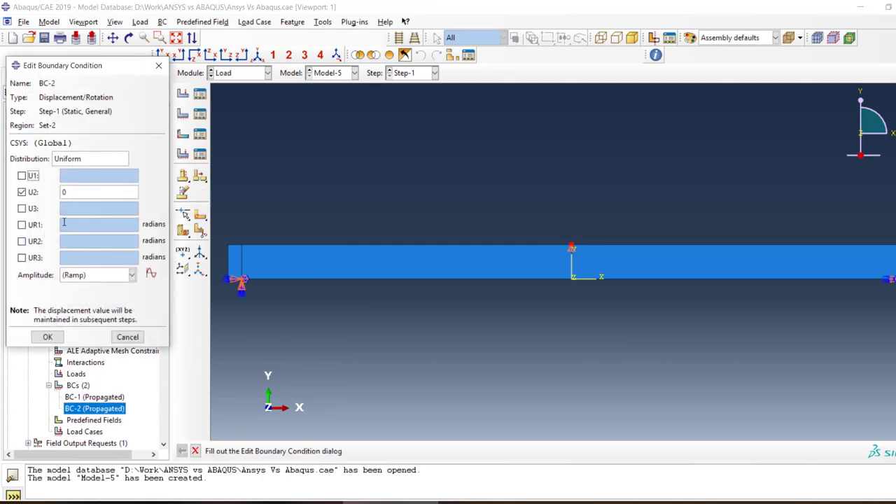
{"action": "left_click_drag", "start_coordinate": [72, 193], "coordinate": [56, 192]}
{"action": "type", "text": "-1"}
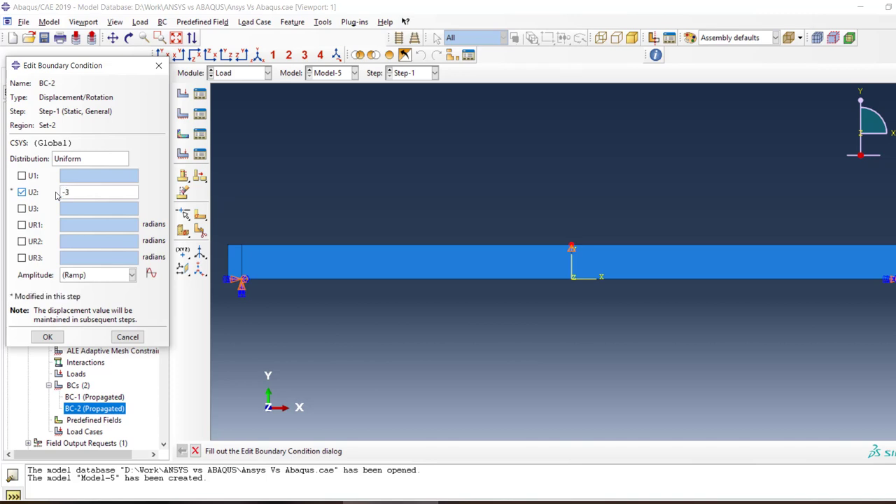
{"action": "left_click", "coordinate": [60, 337]}
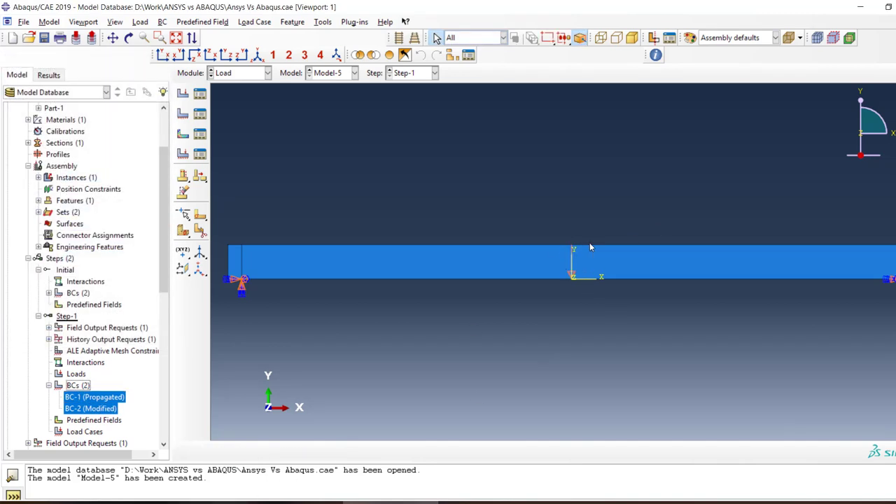
Compare the beam's supports and midspan displacement with the fence board problem image in Photos, and return to Abaqus/CAE
{"action": "scroll", "coordinate": [571, 250], "scroll_direction": "up", "scroll_amount": 2}
{"action": "scroll", "coordinate": [570, 249], "scroll_direction": "down", "scroll_amount": 4}
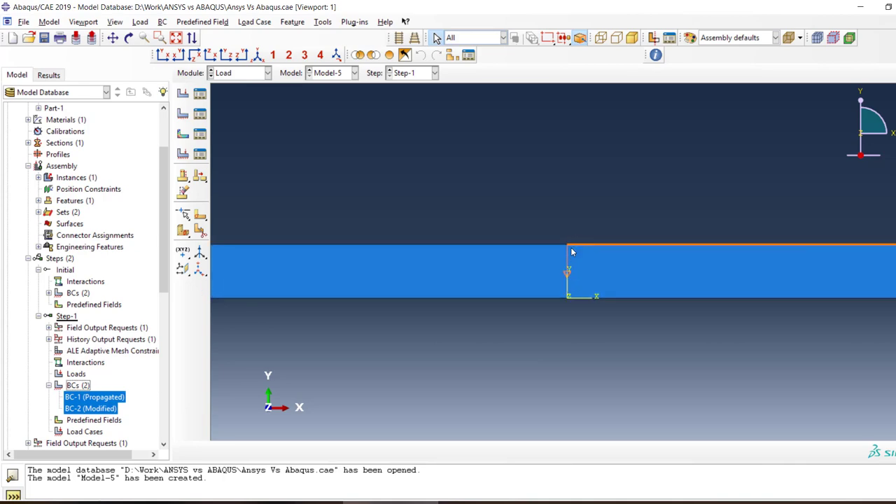
{"action": "scroll", "coordinate": [569, 249], "scroll_direction": "up", "scroll_amount": 3}
{"action": "left_click", "coordinate": [315, 502]}
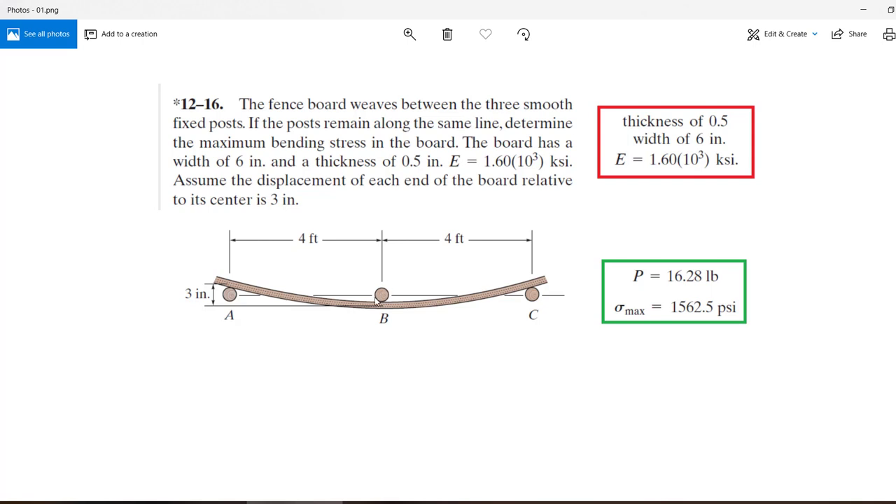
{"action": "left_click", "coordinate": [294, 502]}
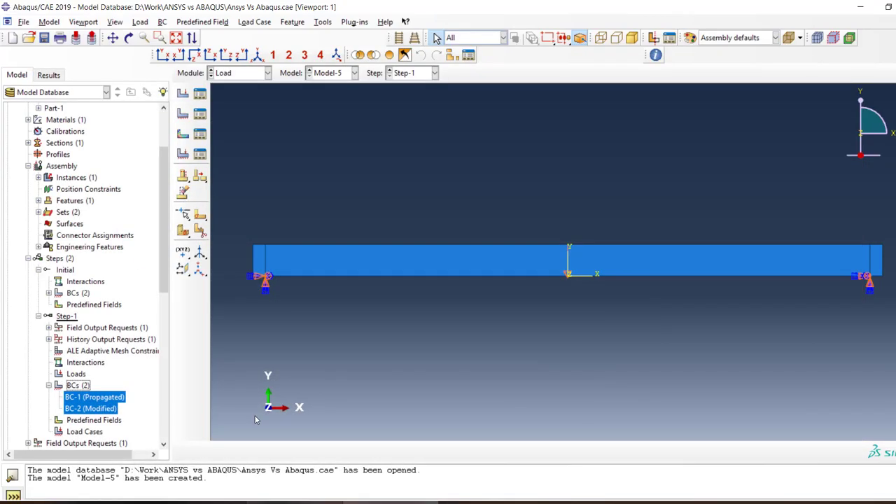
Create a full analysis job for Model-5 that uses 6 processors and GPGPU acceleration with 1 GPU
{"action": "scroll", "coordinate": [106, 396], "scroll_direction": "down", "scroll_amount": 10}
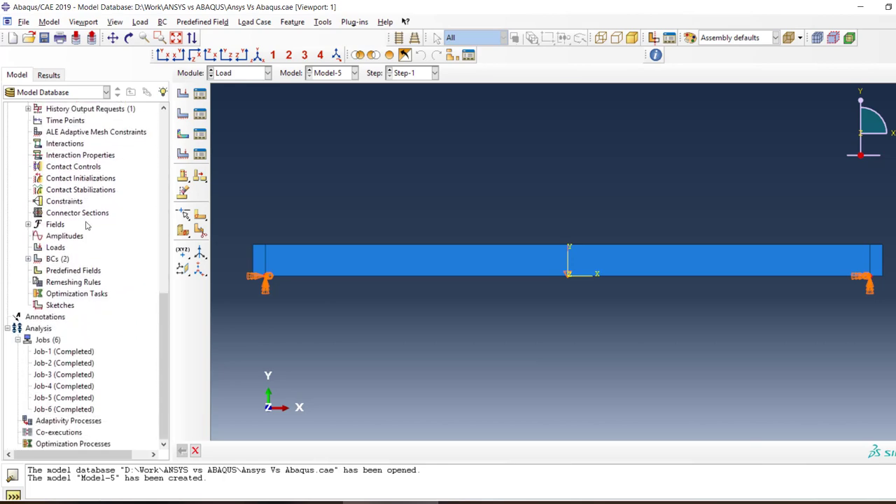
{"action": "right_click", "coordinate": [52, 340]}
{"action": "left_click", "coordinate": [79, 370]}
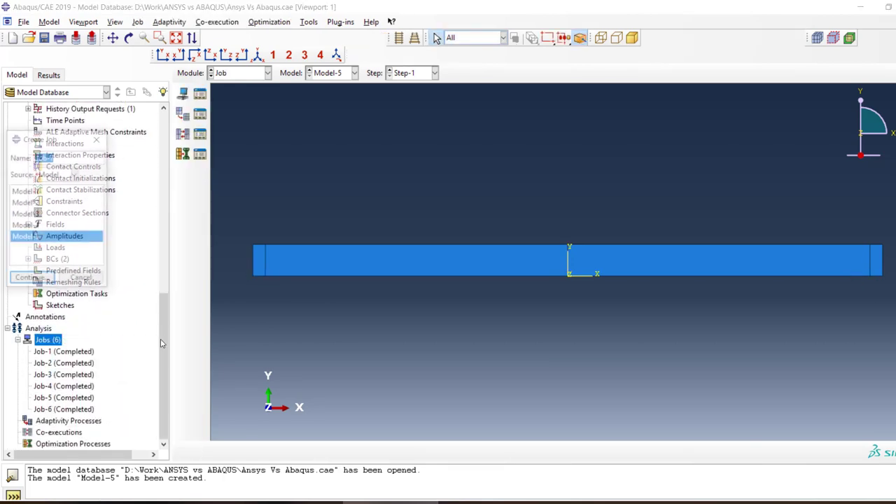
{"action": "left_click", "coordinate": [31, 280]}
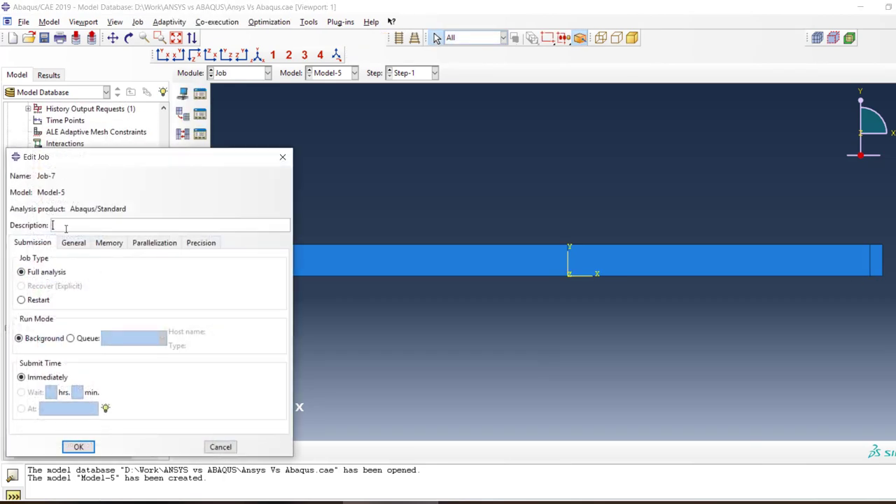
{"action": "left_click", "coordinate": [109, 242]}
{"action": "left_click", "coordinate": [153, 243]}
{"action": "left_click", "coordinate": [17, 259]}
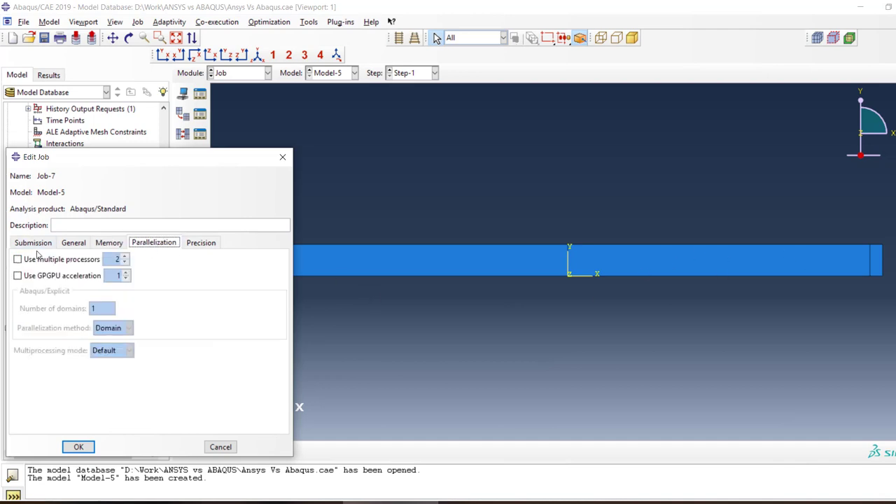
{"action": "left_click", "coordinate": [17, 275]}
{"action": "left_click", "coordinate": [125, 257]}
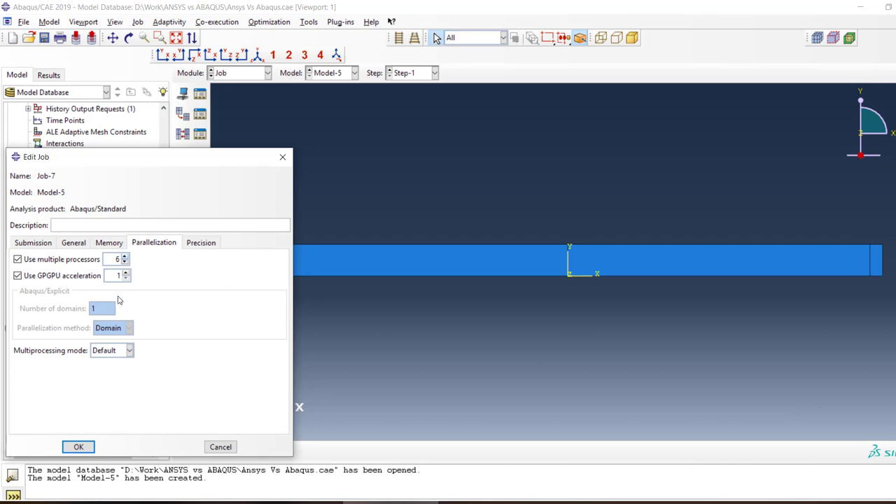
{"action": "left_click", "coordinate": [77, 448]}
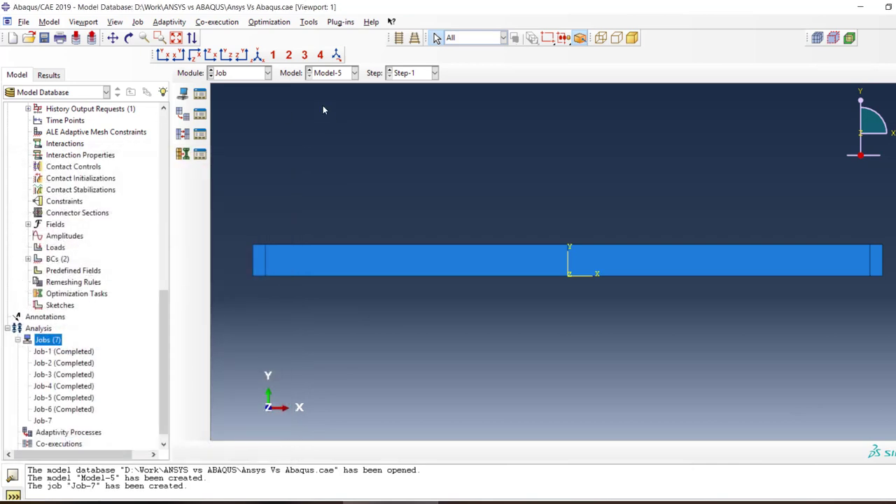
{"action": "left_click", "coordinate": [251, 77]}
{"action": "left_click", "coordinate": [238, 85]}
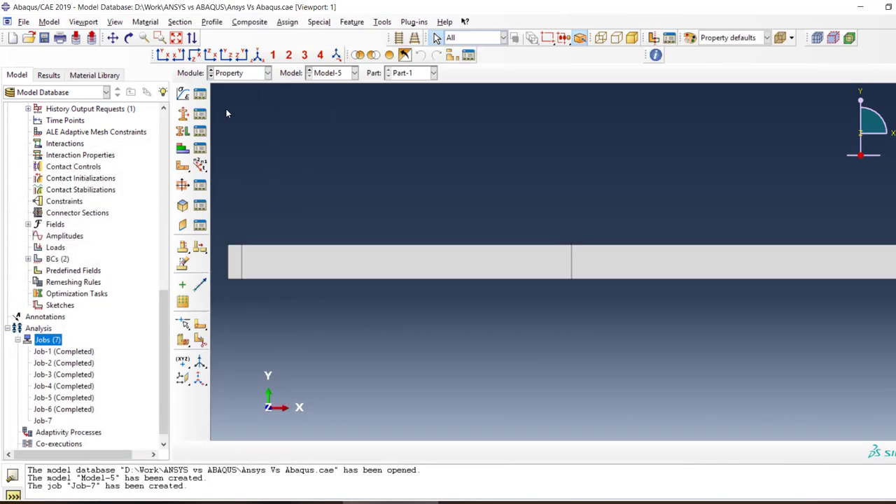
{"action": "left_click", "coordinate": [183, 131]}
{"action": "left_click_drag", "start_coordinate": [813, 186], "coordinate": [471, 386]}
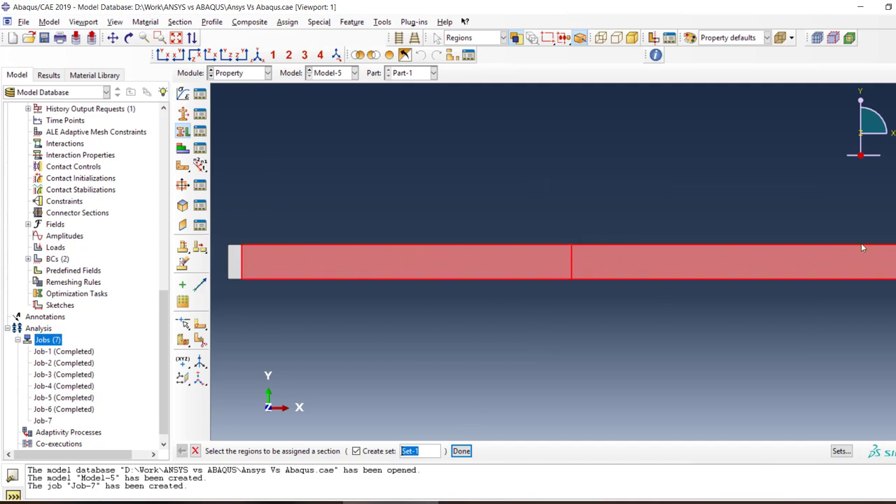
{"action": "left_click_drag", "start_coordinate": [893, 218], "coordinate": [235, 306]}
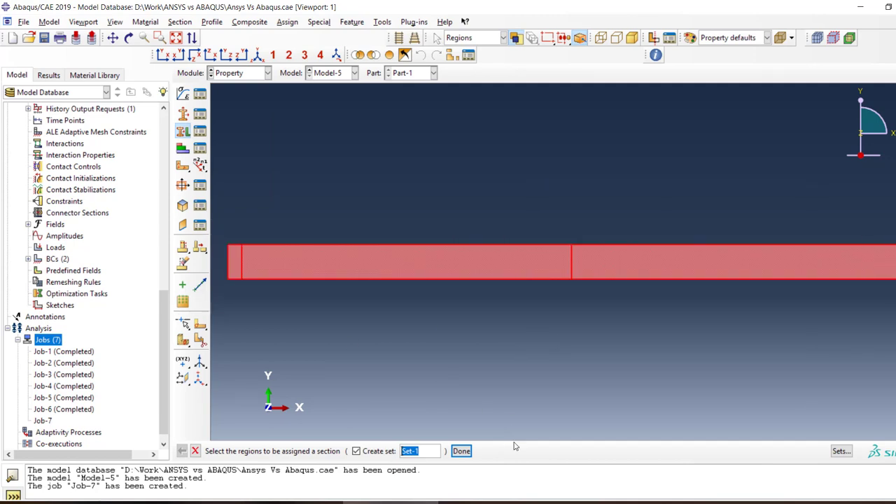
{"action": "left_click", "coordinate": [461, 451]}
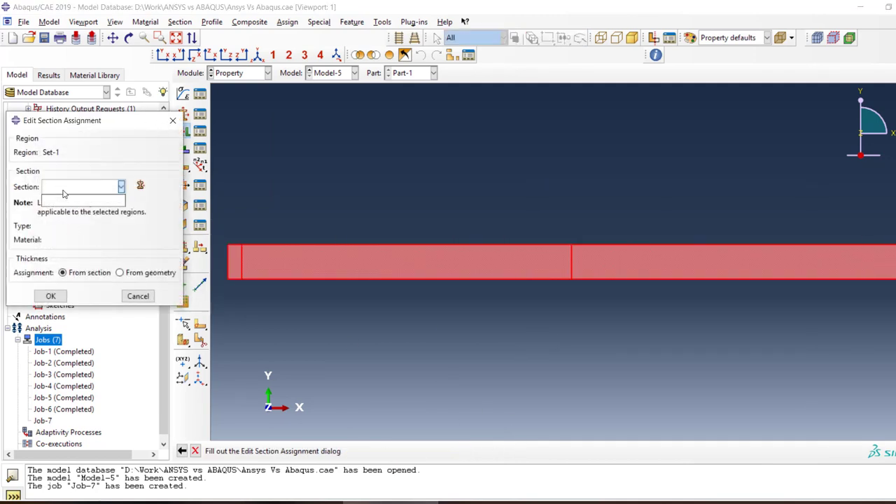
{"action": "left_click", "coordinate": [137, 297]}
{"action": "left_click", "coordinate": [115, 230]}
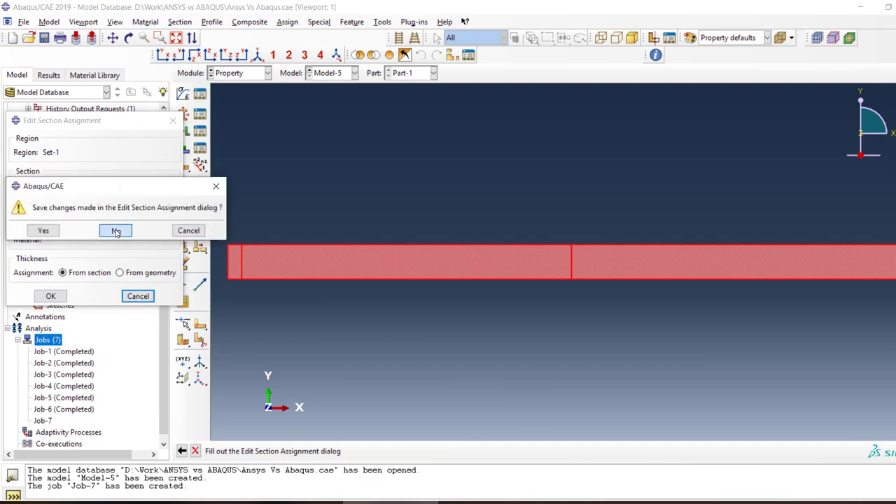
Examine the definition of Section-1 in Model-5 without adding another section
{"action": "scroll", "coordinate": [92, 207], "scroll_direction": "up", "scroll_amount": 8}
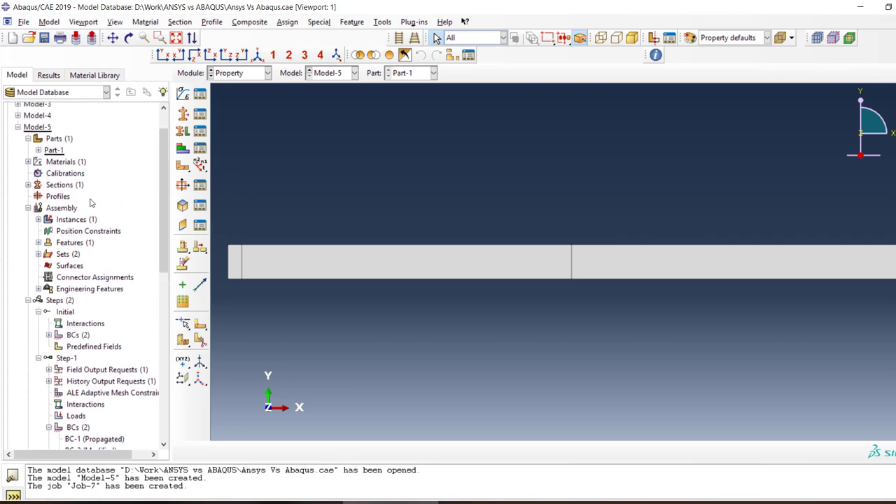
{"action": "left_click", "coordinate": [28, 189]}
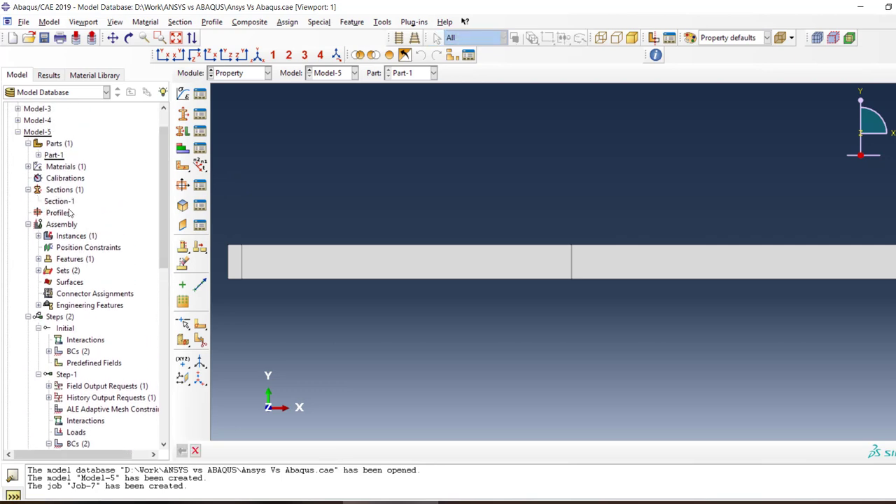
{"action": "left_click", "coordinate": [70, 201]}
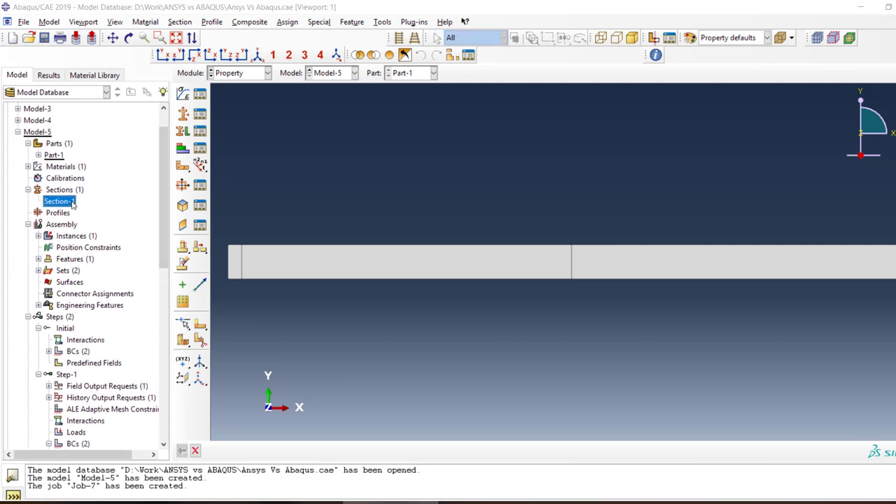
{"action": "double_click", "coordinate": [71, 201]}
{"action": "left_click", "coordinate": [118, 190]}
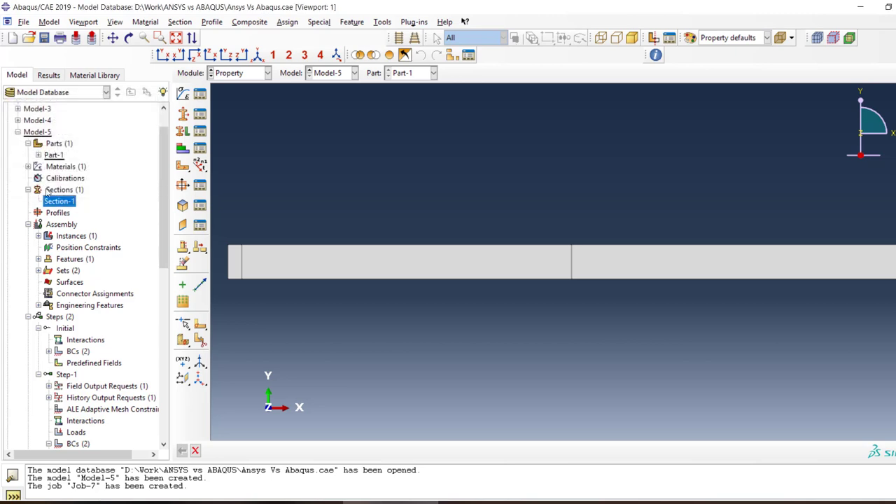
{"action": "double_click", "coordinate": [60, 190]}
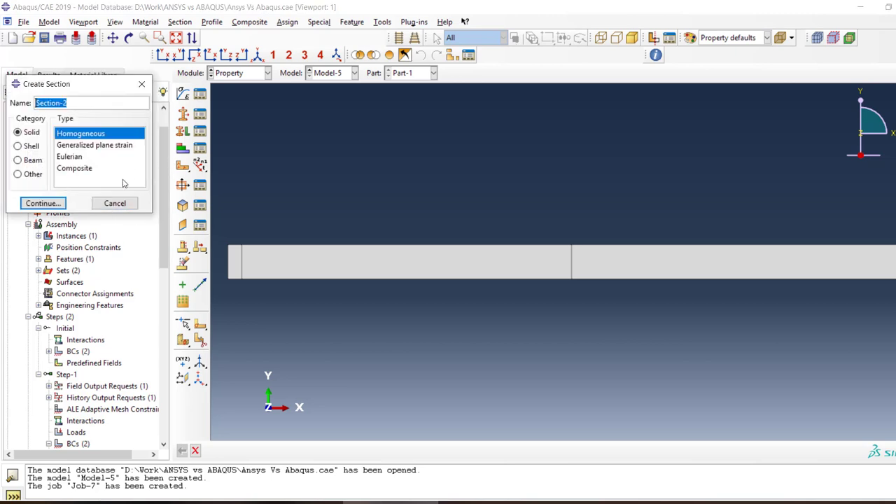
{"action": "left_click", "coordinate": [115, 204]}
{"action": "left_click", "coordinate": [182, 131]}
{"action": "left_click_drag", "start_coordinate": [456, 180], "coordinate": [319, 327]}
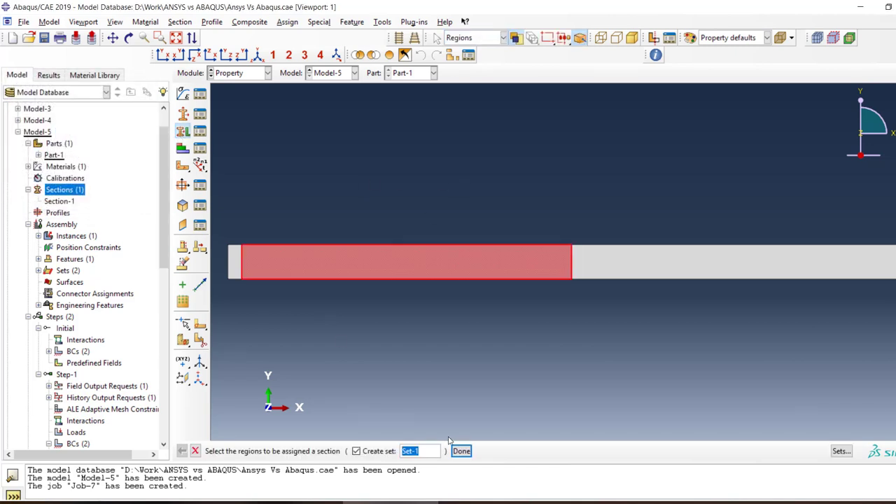
{"action": "left_click_drag", "start_coordinate": [889, 214], "coordinate": [198, 345]}
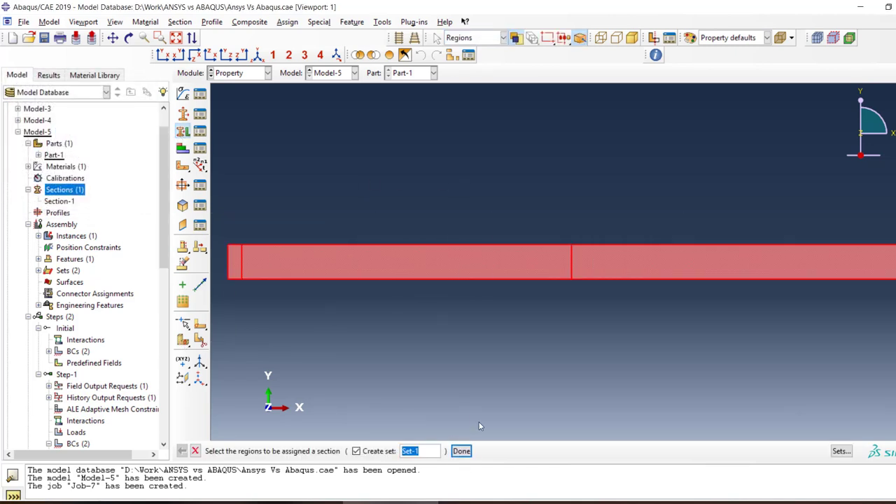
{"action": "left_click", "coordinate": [461, 451]}
{"action": "left_click", "coordinate": [79, 187]}
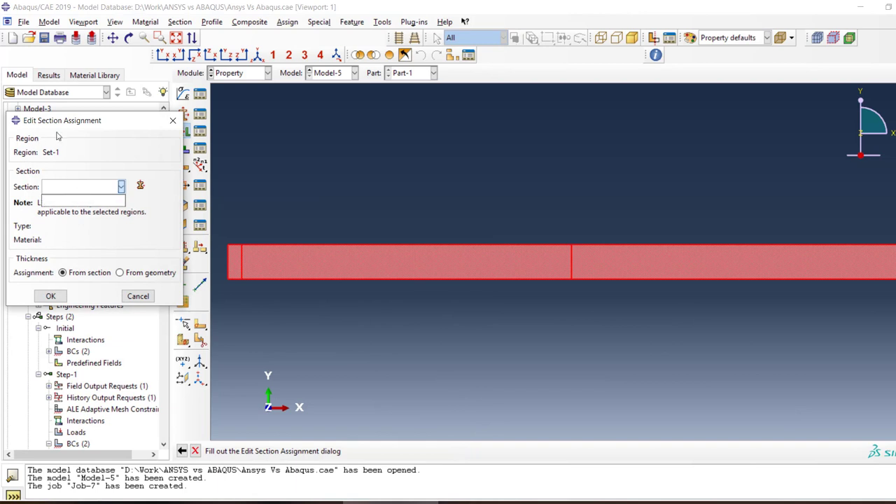
{"action": "left_click", "coordinate": [109, 189]}
{"action": "left_click", "coordinate": [137, 296]}
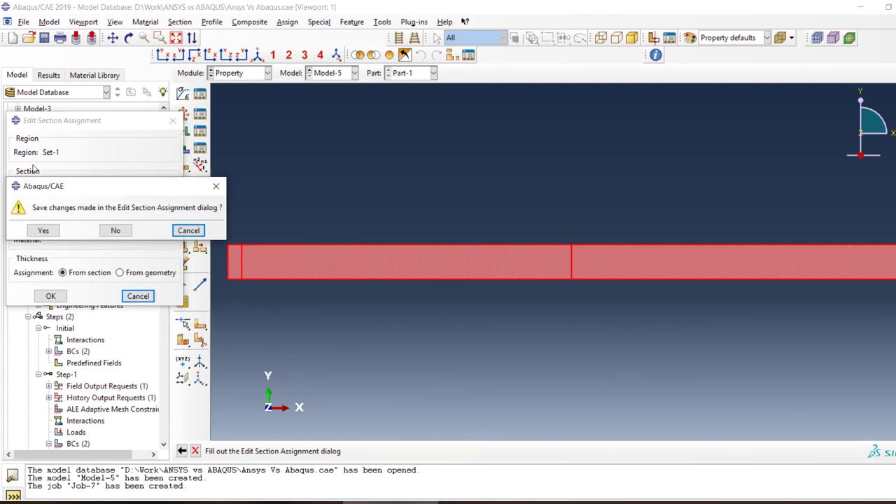
{"action": "left_click", "coordinate": [114, 230]}
Create a homogeneous shell section in Model-5 with a single thickness value and Material-1
{"action": "double_click", "coordinate": [67, 191]}
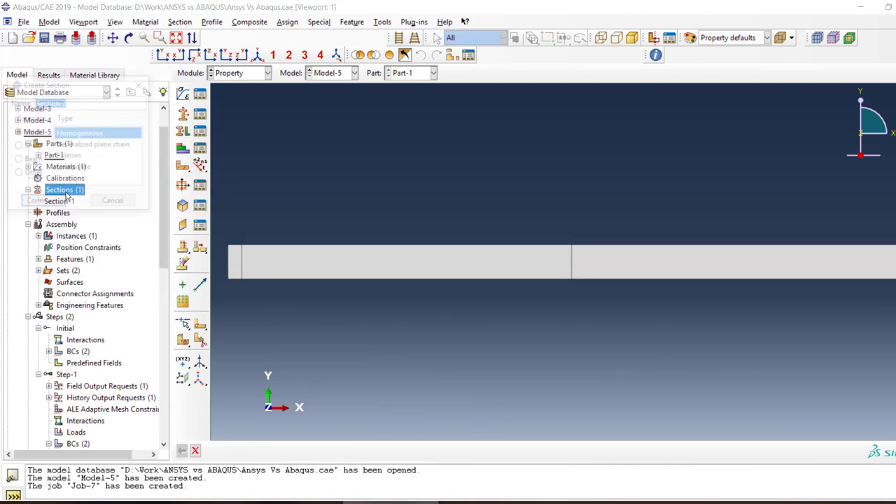
{"action": "left_click", "coordinate": [24, 146]}
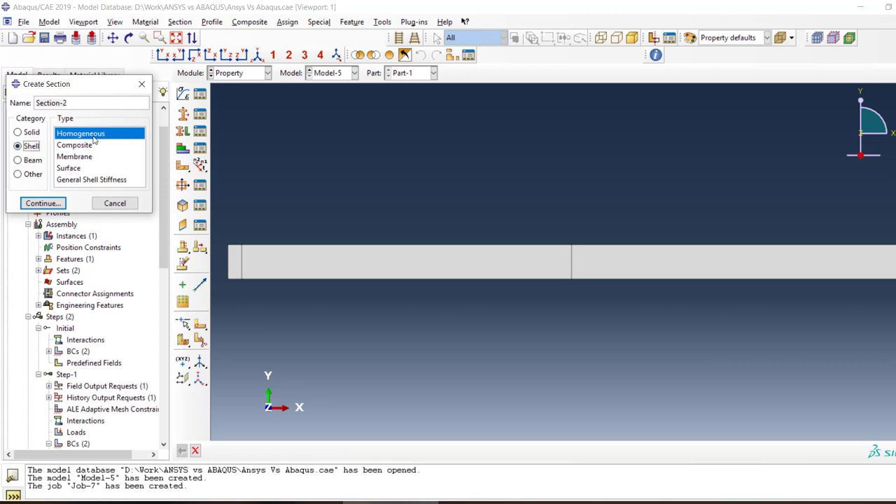
{"action": "left_click", "coordinate": [43, 203]}
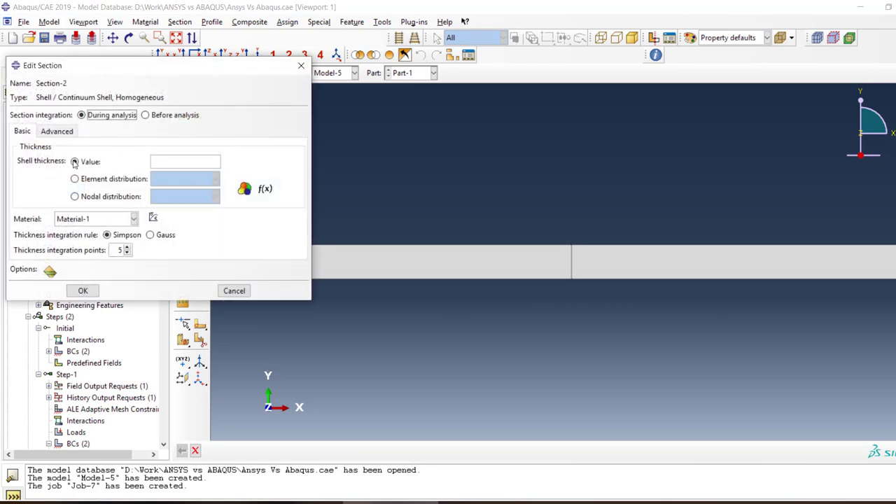
{"action": "left_click", "coordinate": [179, 165]}
{"action": "left_click", "coordinate": [104, 222]}
{"action": "left_click", "coordinate": [100, 222]}
{"action": "left_click", "coordinate": [83, 290]}
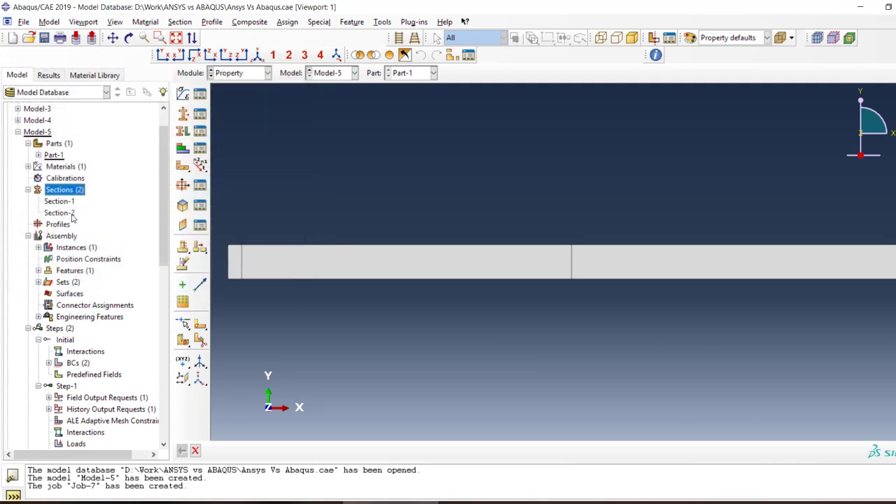
Assign Section-2 to all regions of the beam, taking the thickness from the section and the middle surface as shell offset
{"action": "left_click", "coordinate": [183, 131]}
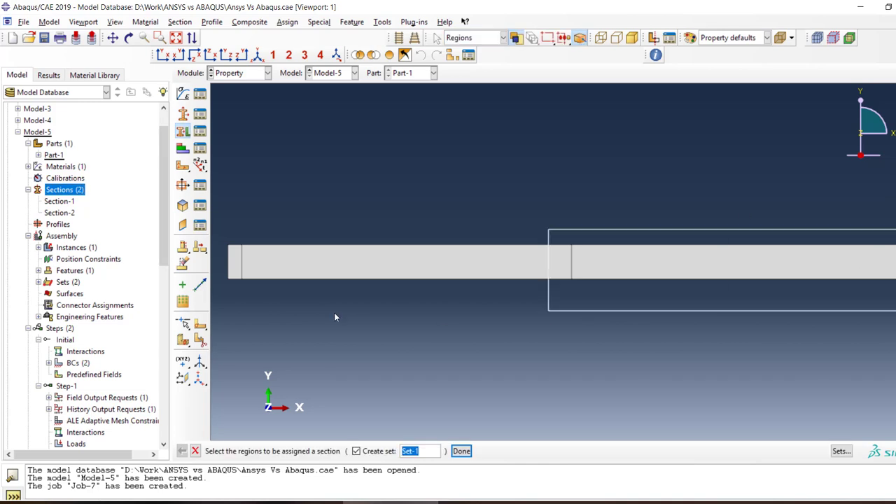
{"action": "left_click_drag", "start_coordinate": [334, 317], "coordinate": [238, 318]}
{"action": "left_click", "coordinate": [461, 451]}
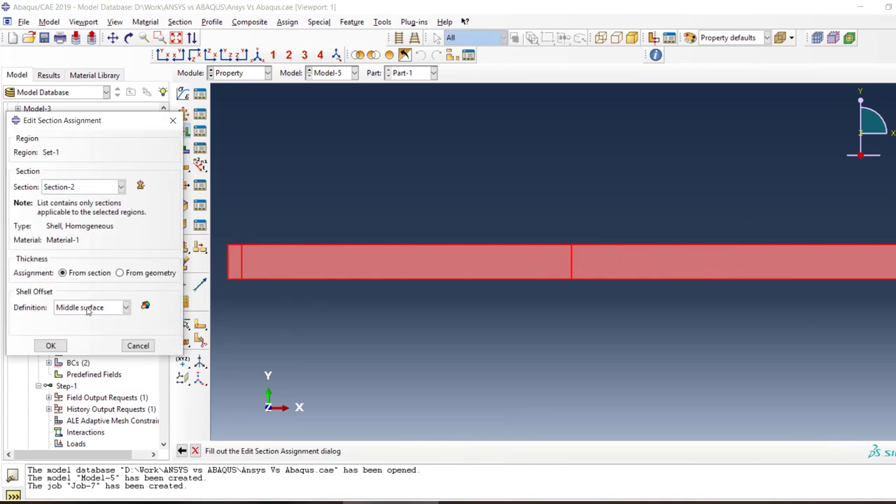
{"action": "left_click", "coordinate": [45, 345]}
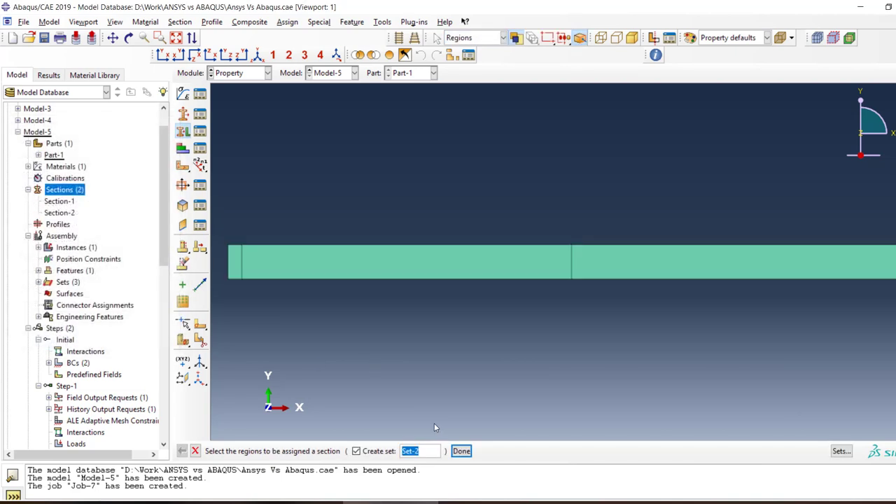
{"action": "left_click", "coordinate": [461, 451]}
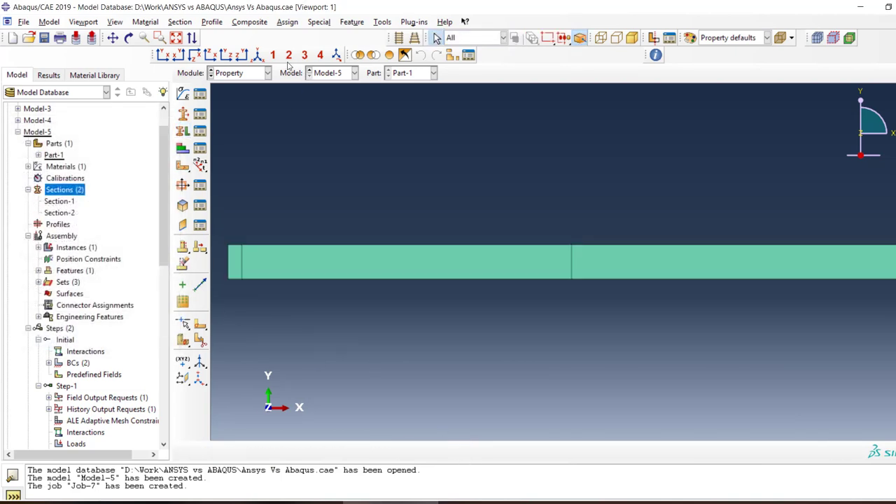
Switch to the Mesh module and mesh Part-1 with the default global seeds
{"action": "left_click", "coordinate": [239, 72]}
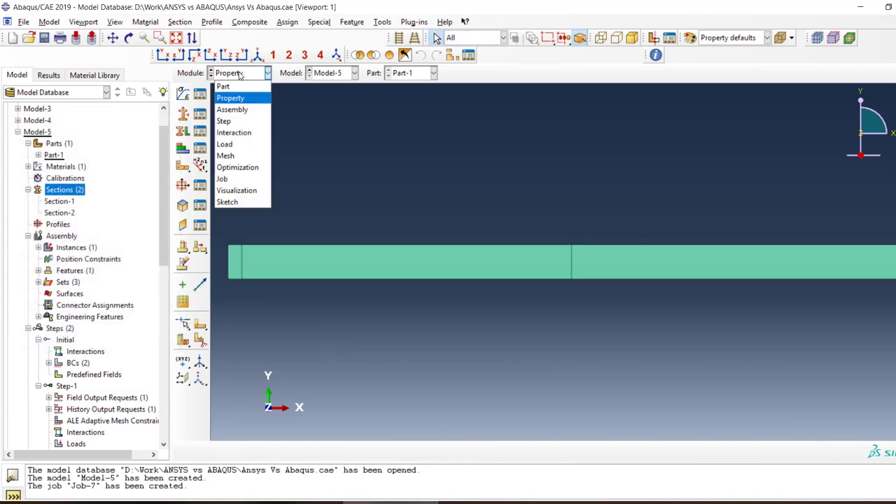
{"action": "left_click", "coordinate": [239, 155]}
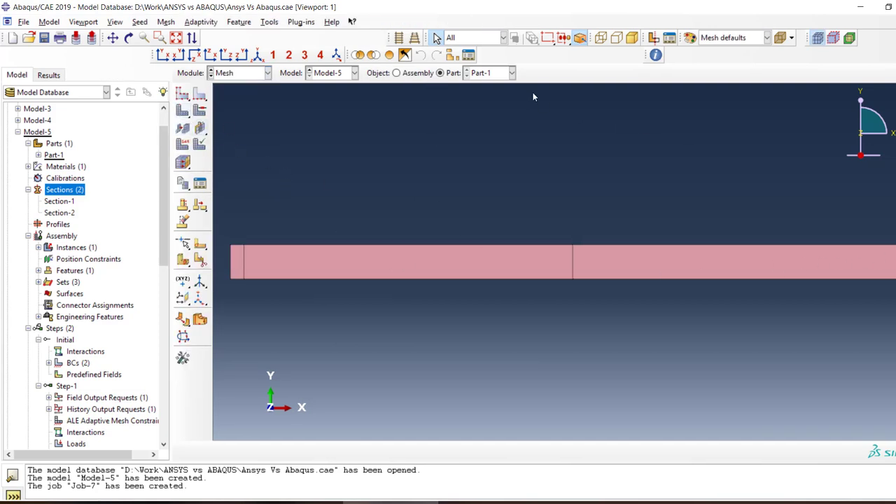
{"action": "left_click", "coordinate": [200, 125]}
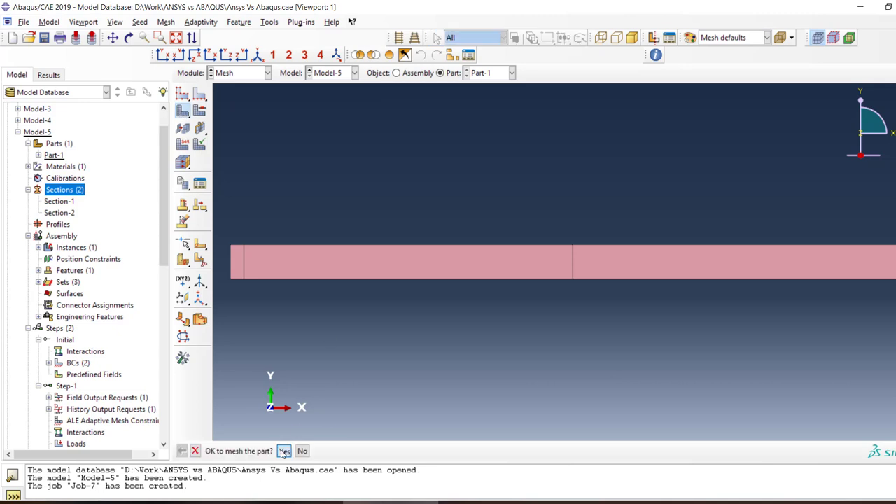
{"action": "left_click", "coordinate": [284, 452]}
Reseed Part-1 with an approximate global size of 1 and mesh the part again
{"action": "left_click", "coordinate": [182, 93]}
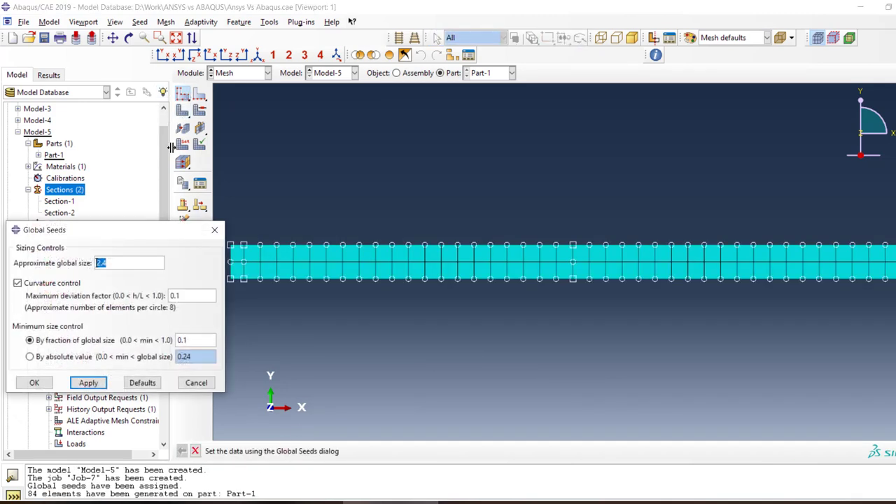
{"action": "type", "text": "1"}
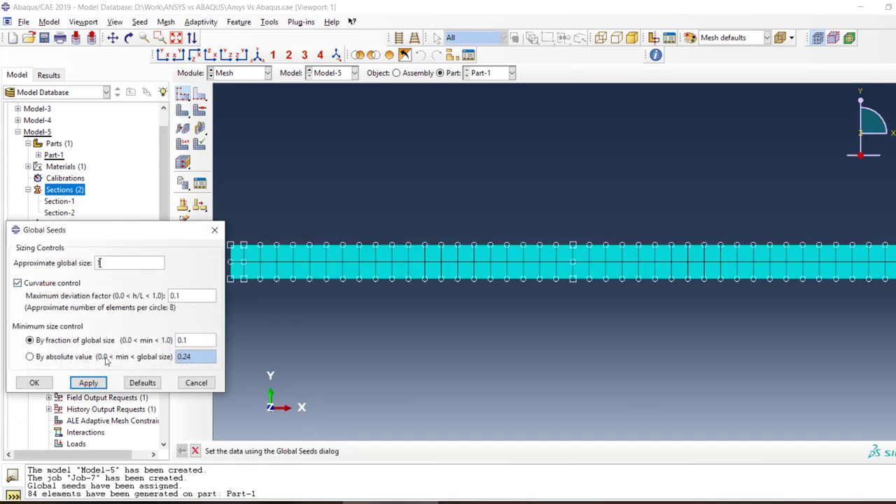
{"action": "left_click", "coordinate": [34, 382]}
{"action": "left_click", "coordinate": [73, 179]}
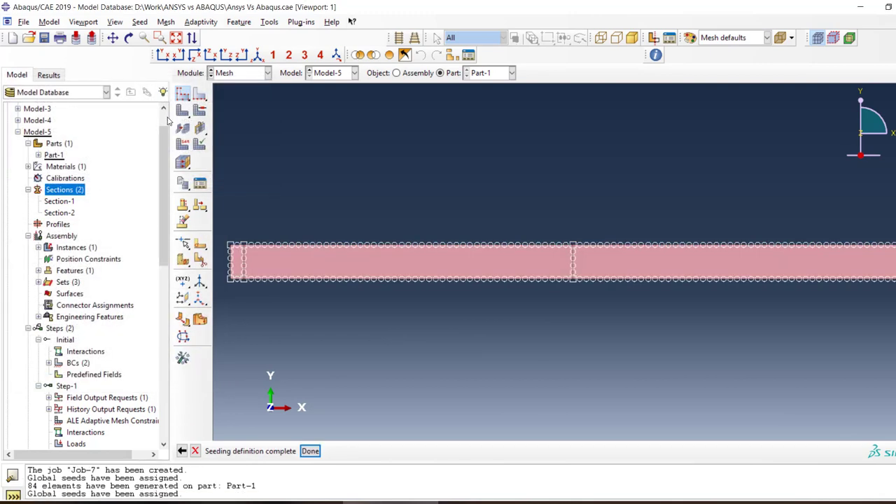
{"action": "left_click", "coordinate": [184, 111]}
{"action": "left_click", "coordinate": [283, 450]}
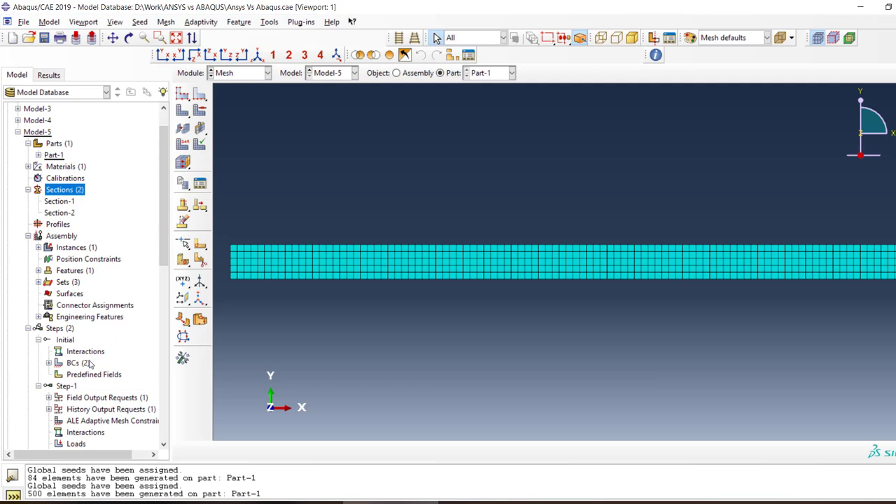
Write the input file for Job-7 and submit the job for analysis
{"action": "scroll", "coordinate": [90, 363], "scroll_direction": "down", "scroll_amount": 12}
{"action": "right_click", "coordinate": [44, 412]}
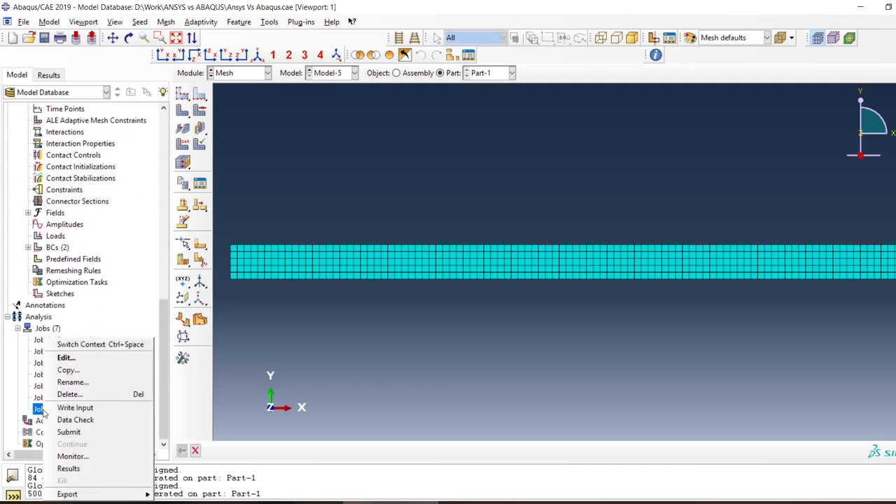
{"action": "left_click", "coordinate": [64, 409]}
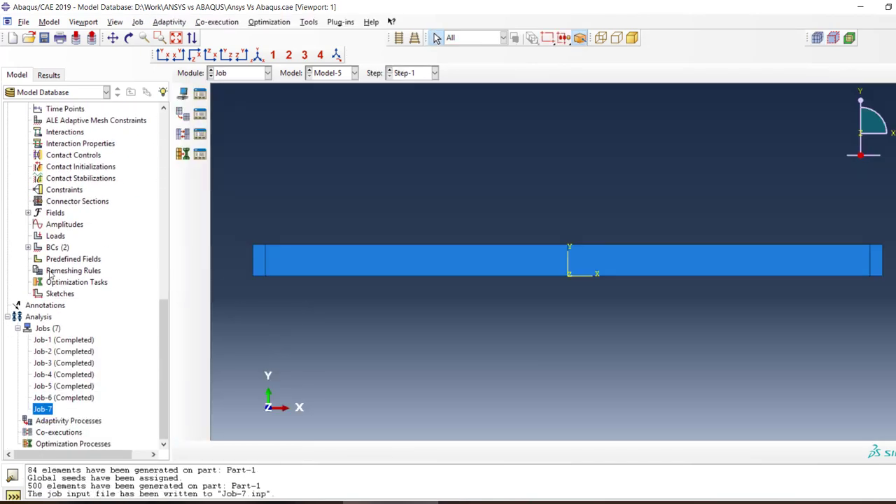
{"action": "right_click", "coordinate": [47, 412]}
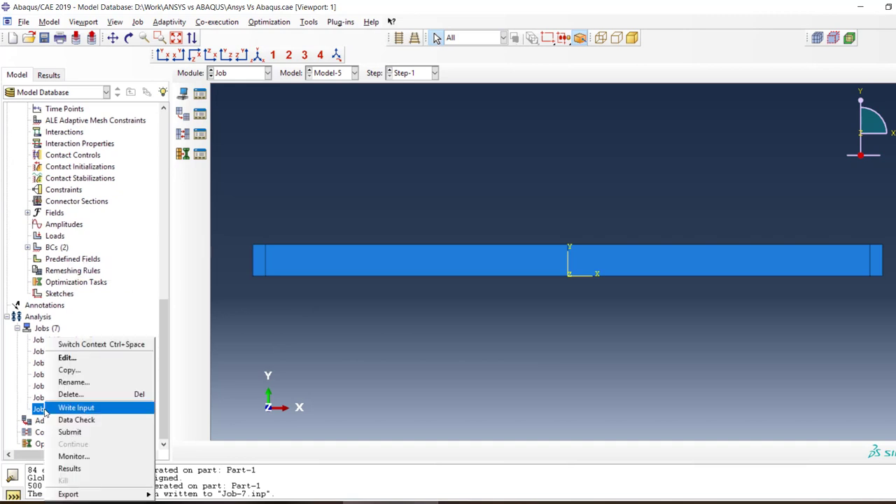
{"action": "left_click", "coordinate": [99, 432]}
{"action": "left_click", "coordinate": [32, 270]}
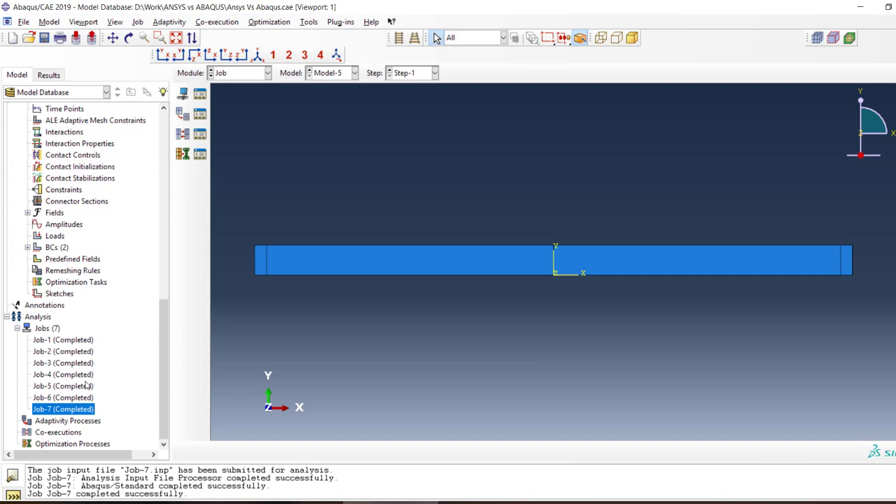
Open the Job-7 results and examine the Mises stress contours on the deformed beam, especially near its supported end
{"action": "right_click", "coordinate": [76, 410]}
{"action": "left_click", "coordinate": [106, 467]}
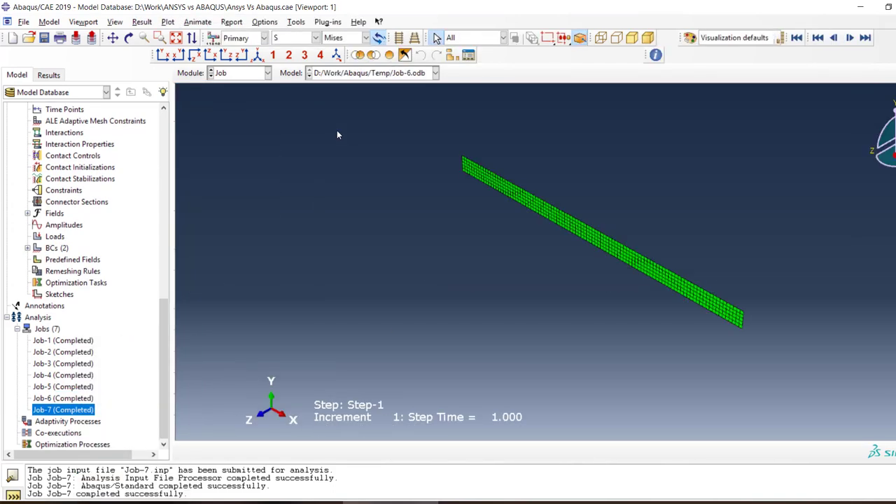
{"action": "left_click", "coordinate": [184, 151]}
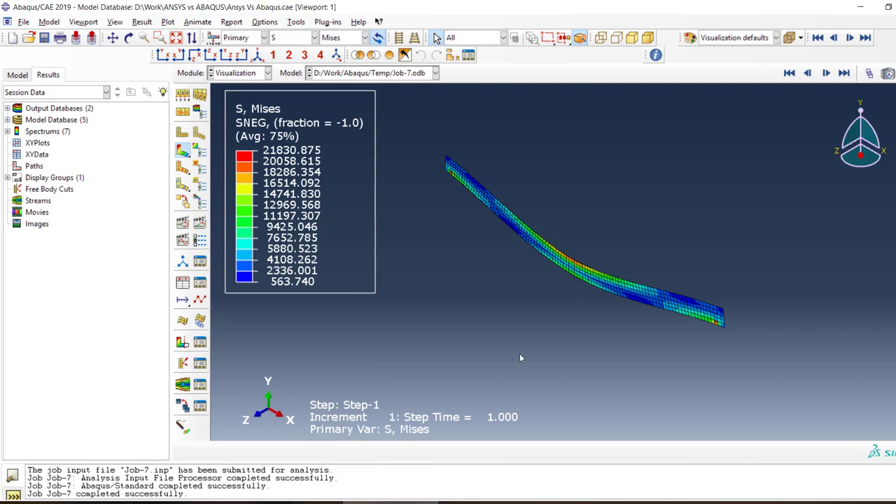
{"action": "left_click_drag", "start_coordinate": [519, 359], "coordinate": [556, 288]}
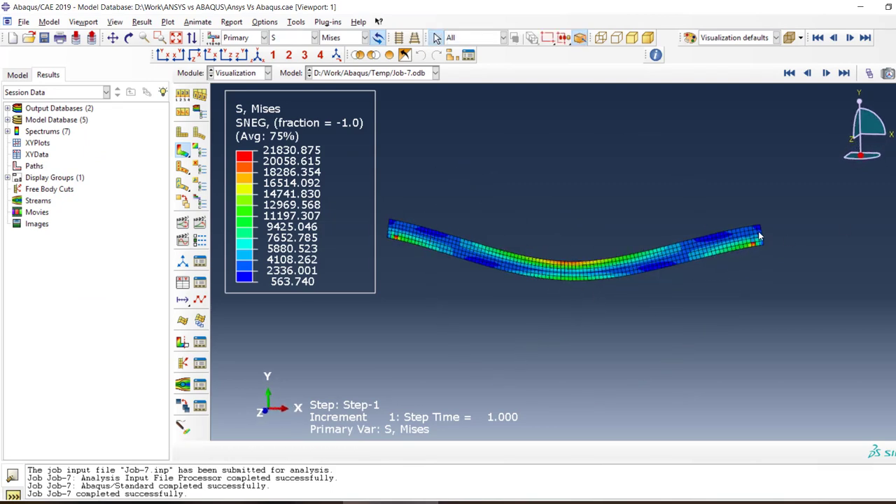
{"action": "scroll", "coordinate": [760, 236], "scroll_direction": "up", "scroll_amount": 5}
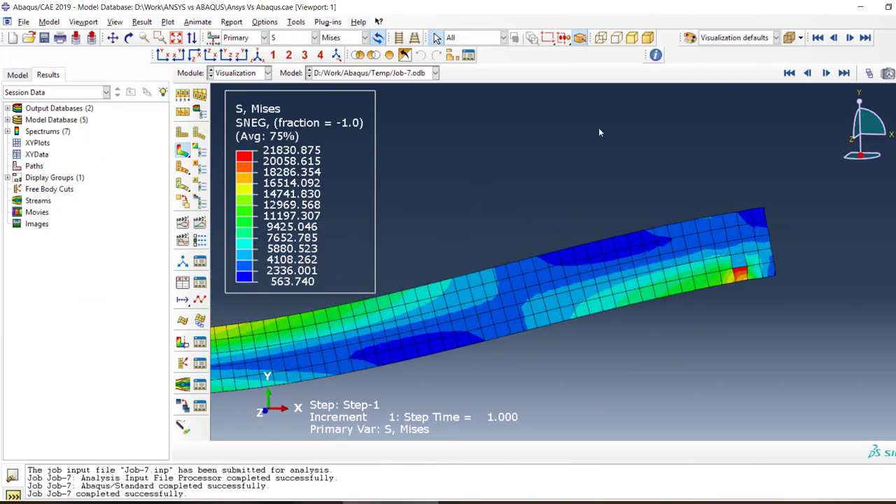
{"action": "scroll", "coordinate": [630, 224], "scroll_direction": "down", "scroll_amount": 4}
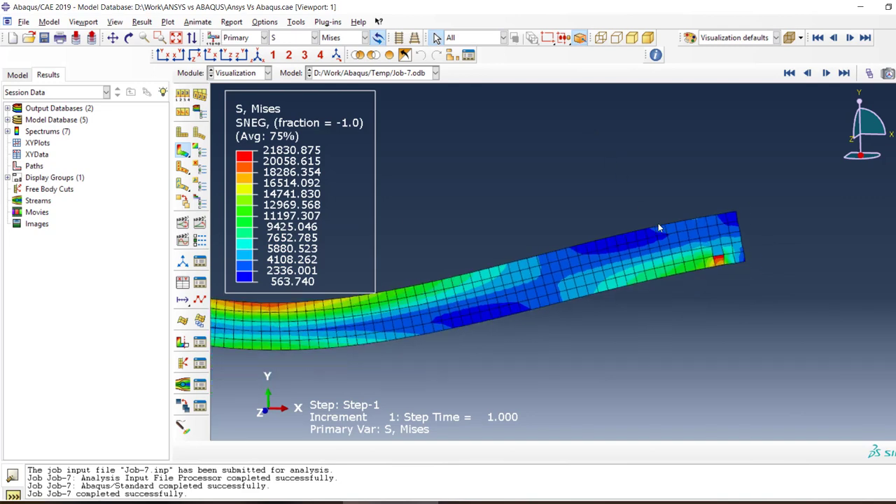
Open the section sketch of Part-1's Shell planar-1 feature in Model-5 for editing
{"action": "left_click", "coordinate": [17, 75]}
{"action": "scroll", "coordinate": [88, 241], "scroll_direction": "up", "scroll_amount": 12}
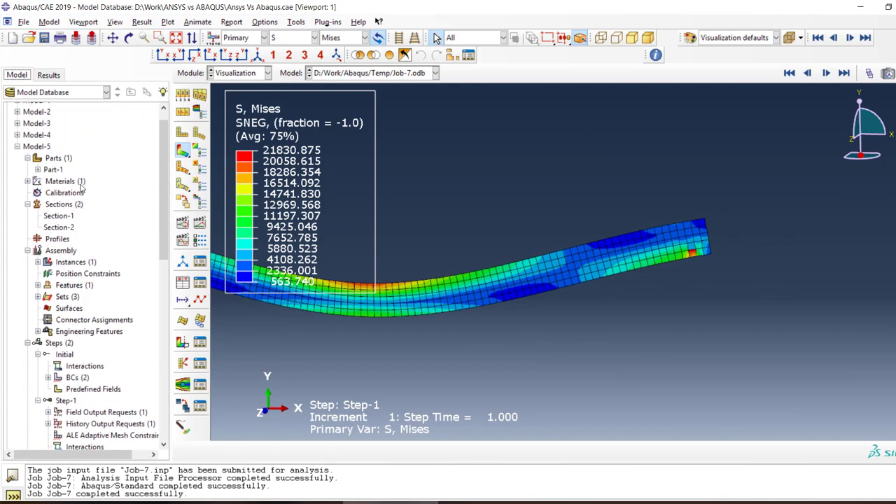
{"action": "left_click", "coordinate": [39, 170]}
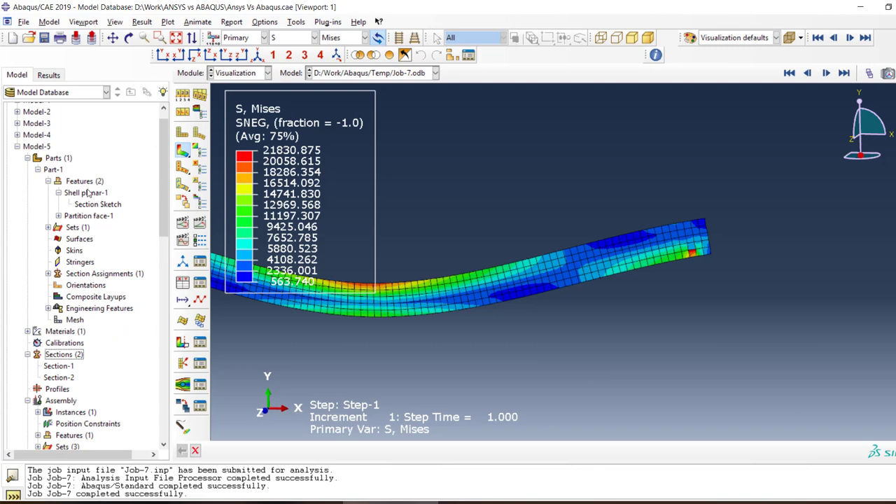
{"action": "double_click", "coordinate": [85, 192]}
{"action": "left_click", "coordinate": [98, 350]}
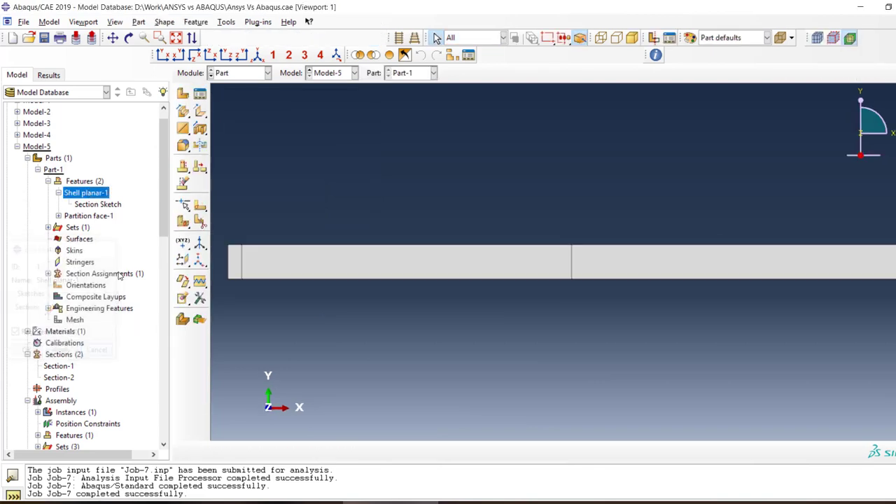
{"action": "double_click", "coordinate": [111, 207]}
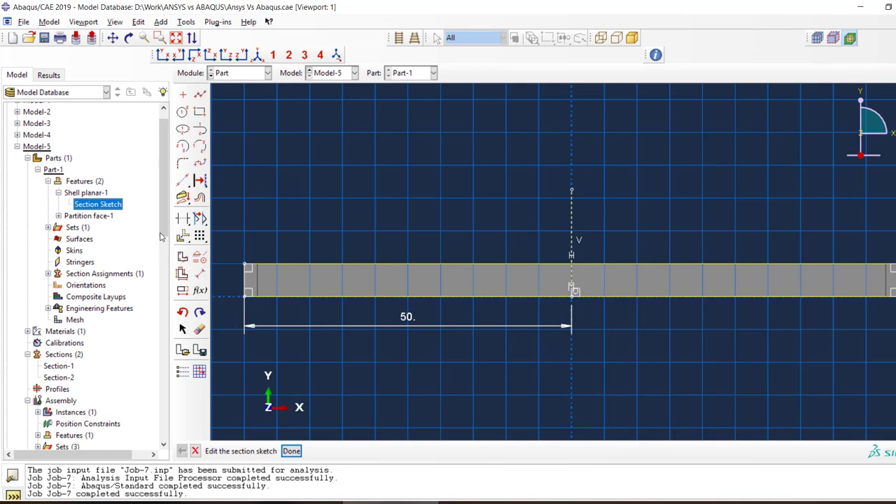
Dimension the short vertical end edge of the beam sketch and set its height to 0.5
{"action": "left_click", "coordinate": [199, 273]}
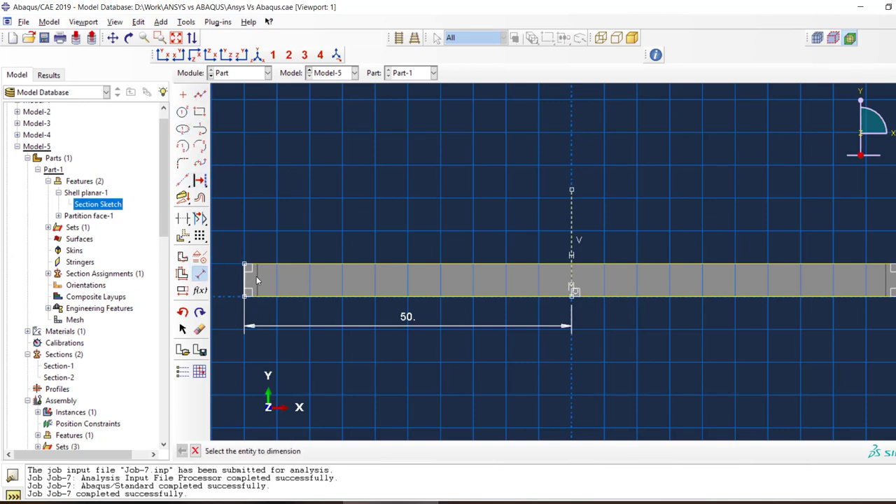
{"action": "left_click", "coordinate": [245, 277]}
{"action": "left_click", "coordinate": [226, 280]}
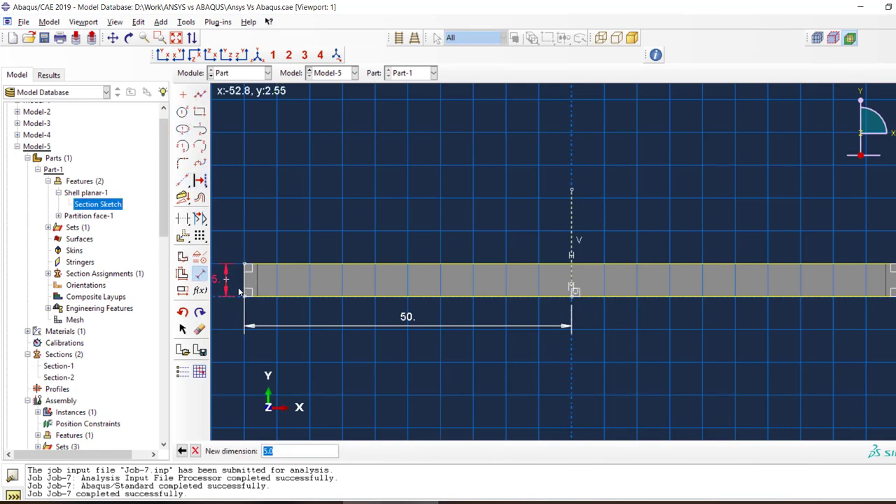
{"action": "type", "text": "0.5"}
{"action": "key", "text": "Return"}
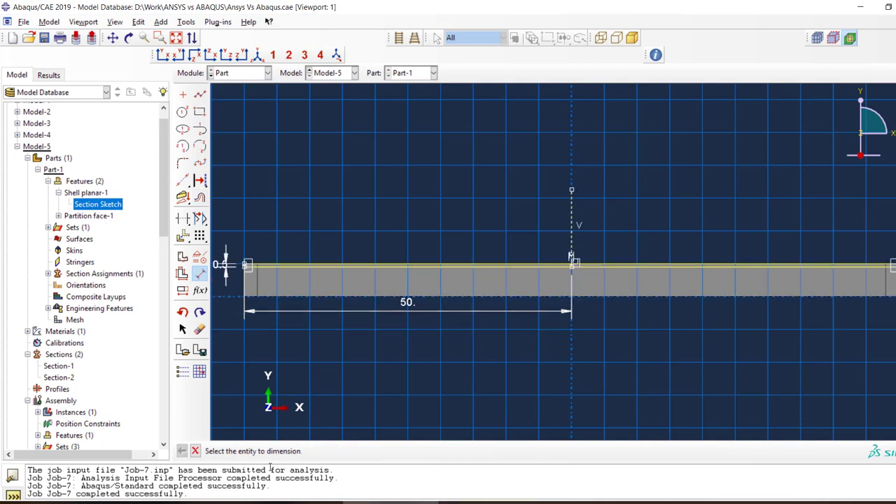
Leave the section sketch and regenerate the Shell planar-1 feature of Part-1 with the edited beam height
{"action": "left_click", "coordinate": [196, 451]}
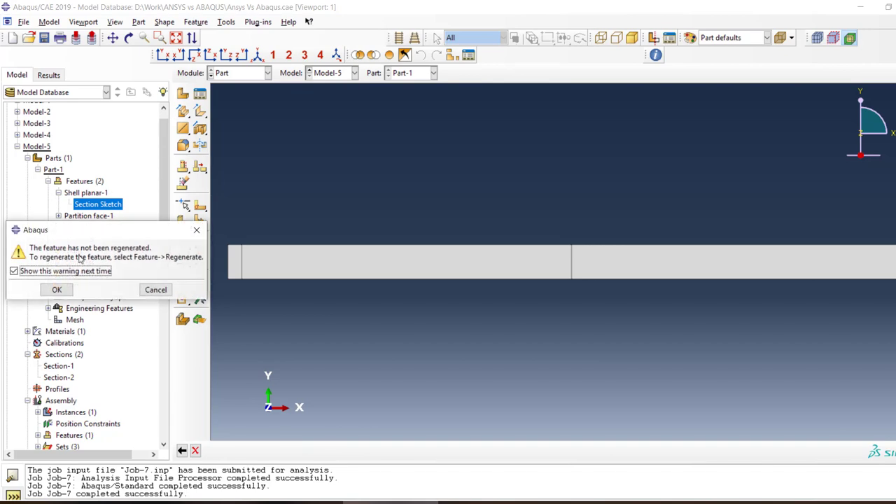
{"action": "left_click", "coordinate": [57, 289]}
{"action": "left_click", "coordinate": [96, 194]}
{"action": "double_click", "coordinate": [96, 198]}
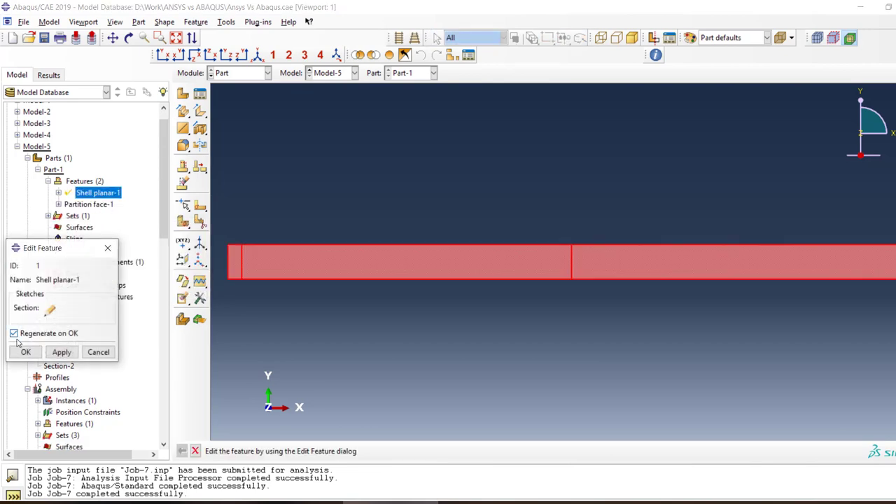
{"action": "left_click", "coordinate": [24, 350]}
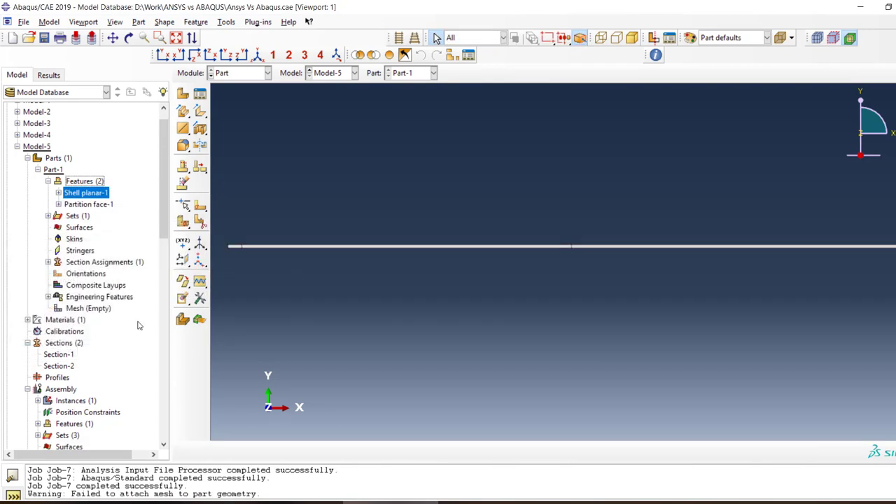
{"action": "scroll", "coordinate": [138, 324], "scroll_direction": "down", "scroll_amount": 15}
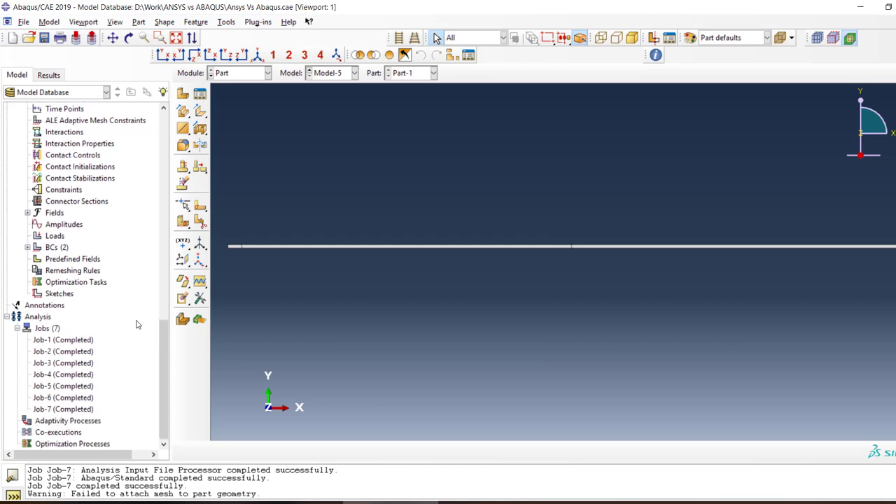
{"action": "right_click", "coordinate": [67, 412]}
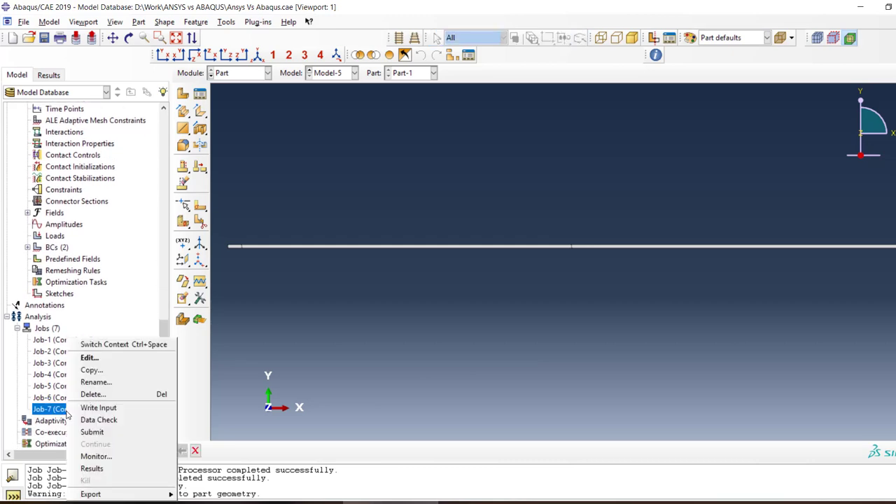
{"action": "left_click", "coordinate": [103, 433]}
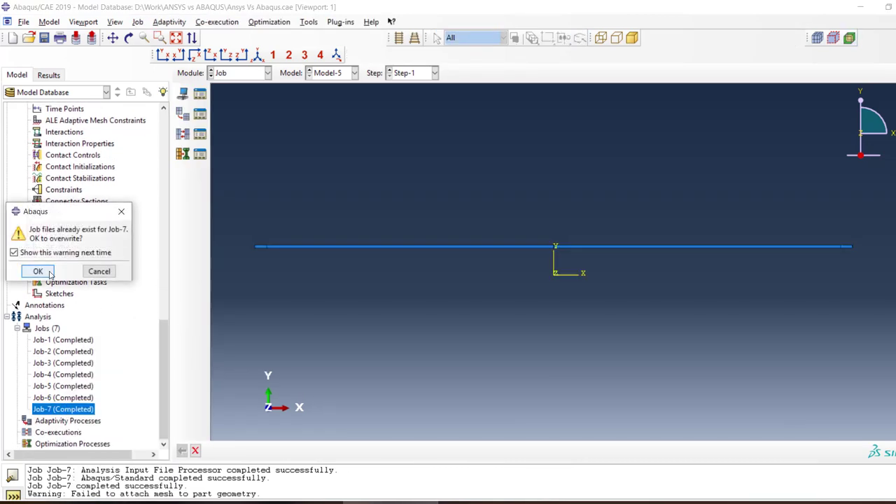
{"action": "left_click", "coordinate": [51, 274]}
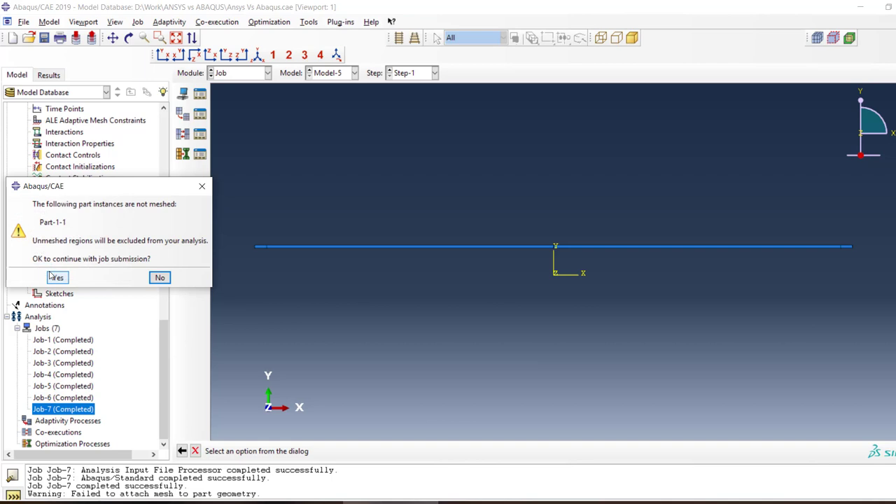
{"action": "left_click", "coordinate": [165, 278]}
Switch to the Mesh module with Part-1 as the object and mesh the part
{"action": "left_click", "coordinate": [242, 74]}
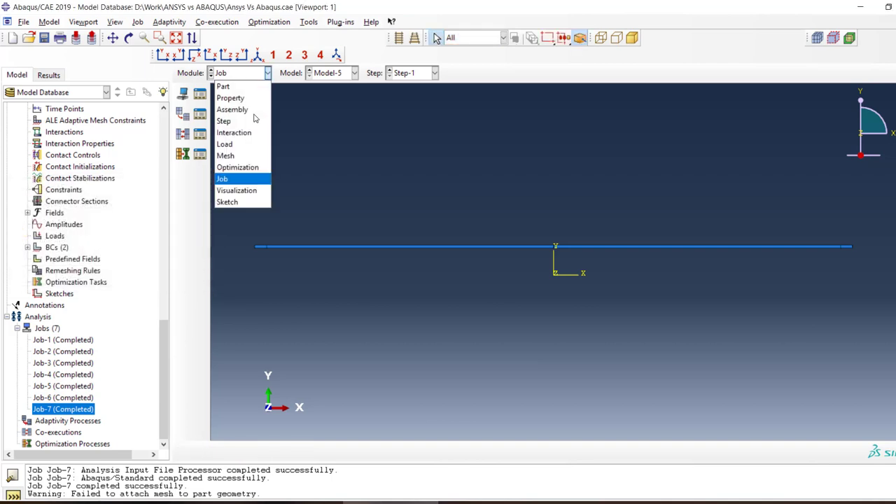
{"action": "left_click", "coordinate": [230, 153]}
{"action": "left_click", "coordinate": [440, 72]}
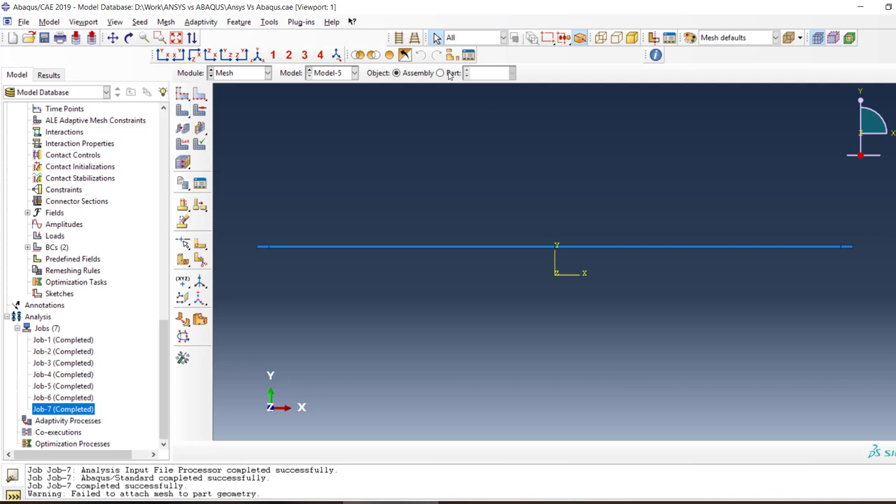
{"action": "left_click", "coordinate": [182, 110]}
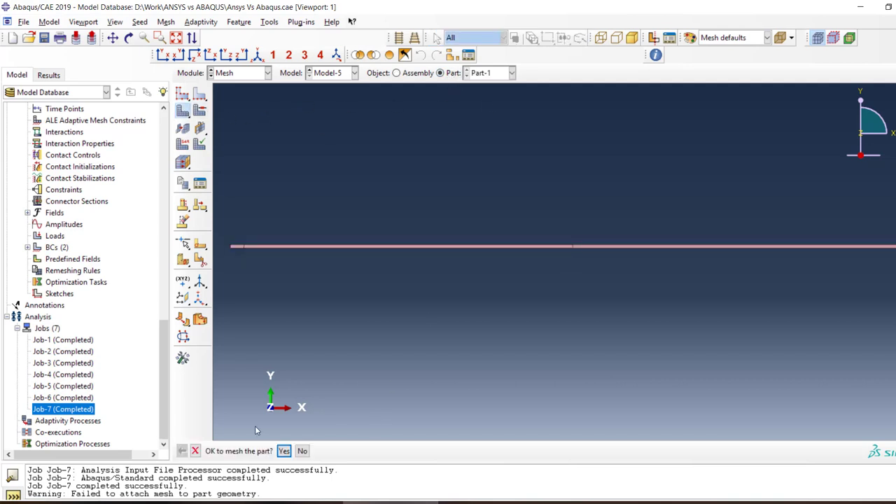
{"action": "left_click", "coordinate": [283, 451]}
Assign Quad element shape with the Structured technique to all regions of the beam and remesh the part
{"action": "left_click", "coordinate": [199, 112]}
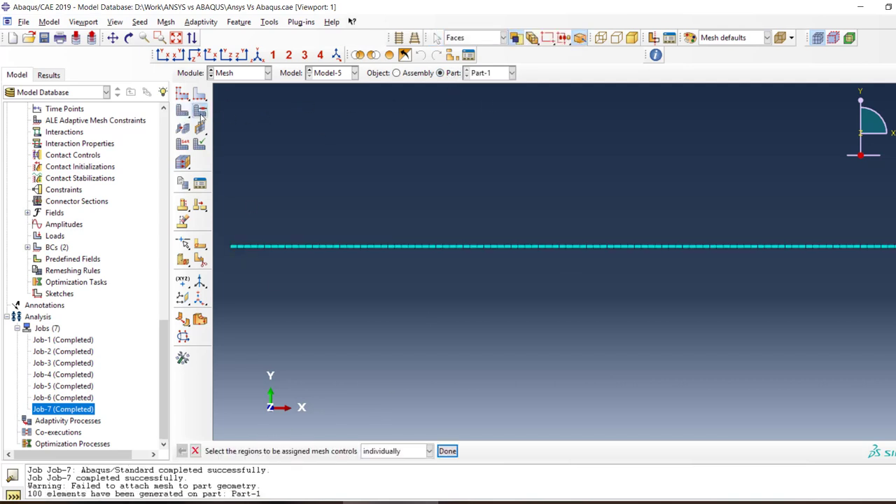
{"action": "left_click", "coordinate": [480, 245]}
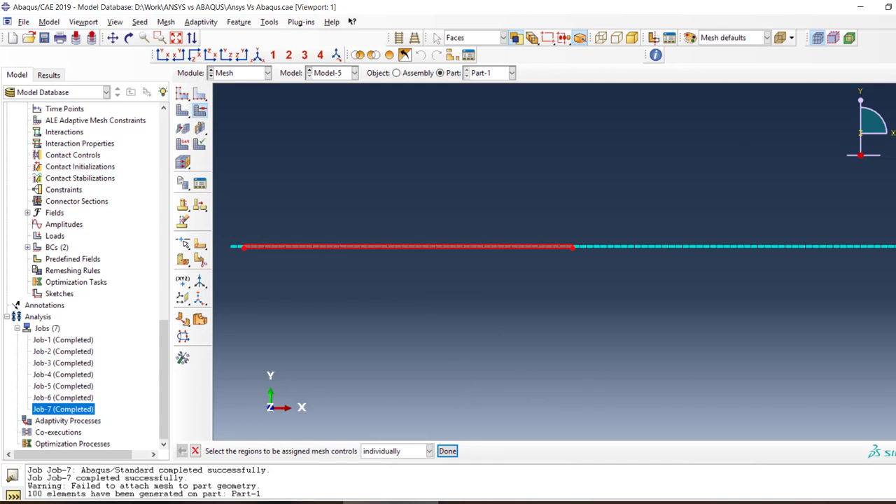
{"action": "left_click_drag", "start_coordinate": [889, 196], "coordinate": [214, 313]}
{"action": "left_click", "coordinate": [448, 450]}
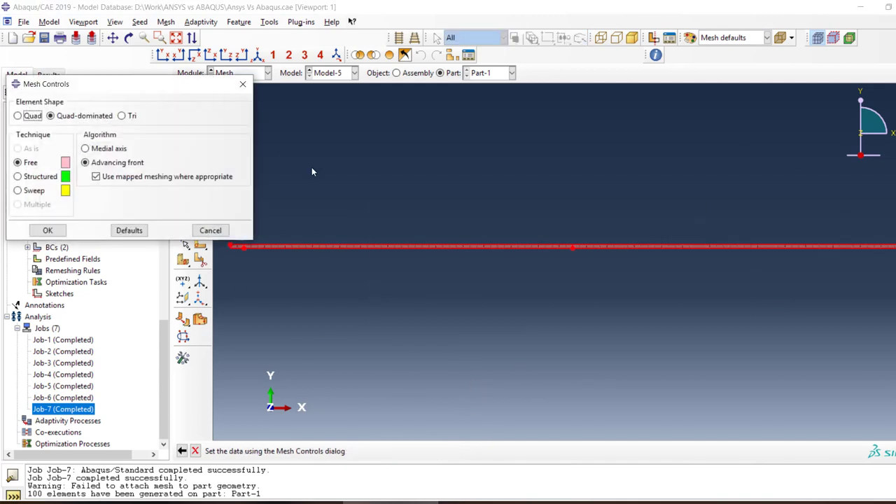
{"action": "left_click", "coordinate": [30, 117]}
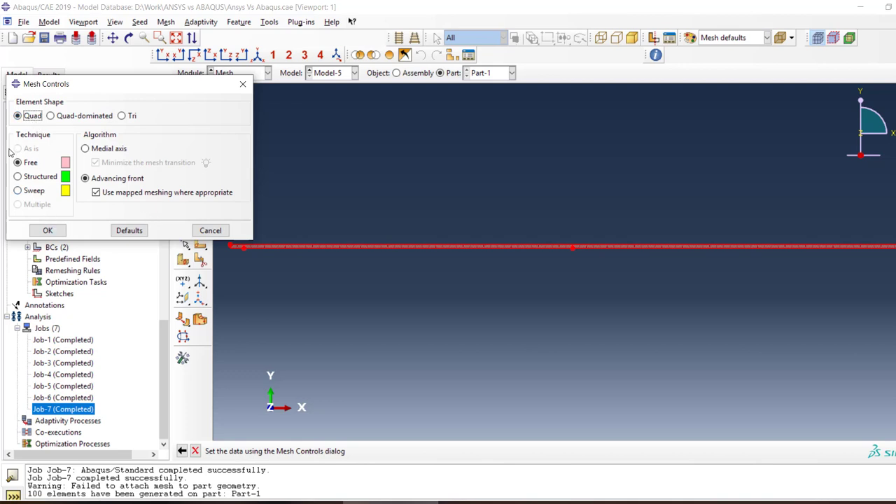
{"action": "left_click", "coordinate": [48, 179]}
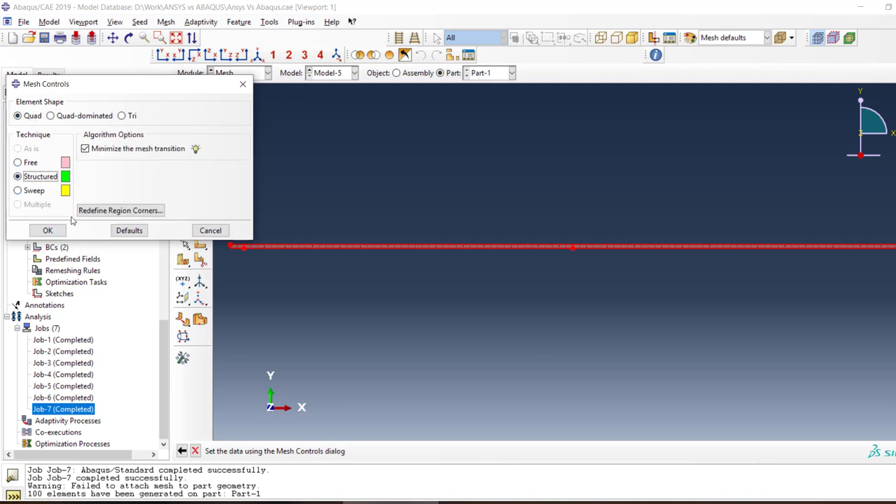
{"action": "left_click", "coordinate": [47, 230]}
{"action": "left_click", "coordinate": [98, 189]}
{"action": "left_click", "coordinate": [69, 207]}
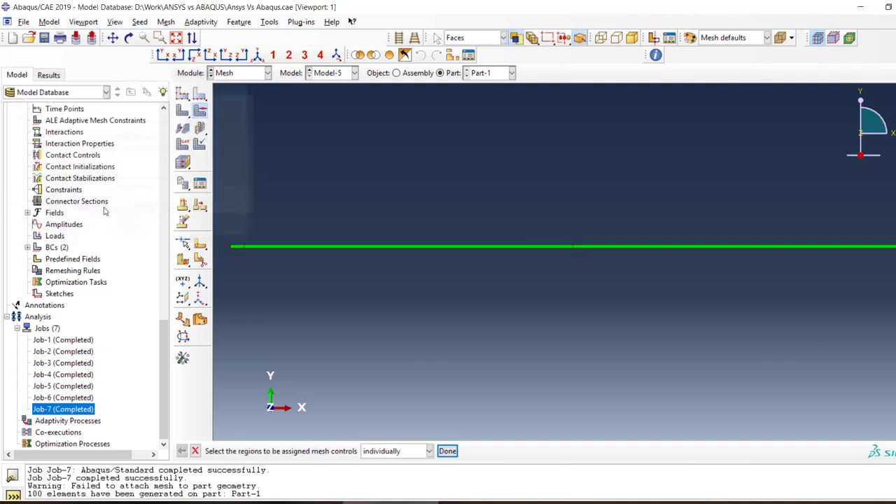
{"action": "left_click", "coordinate": [182, 110]}
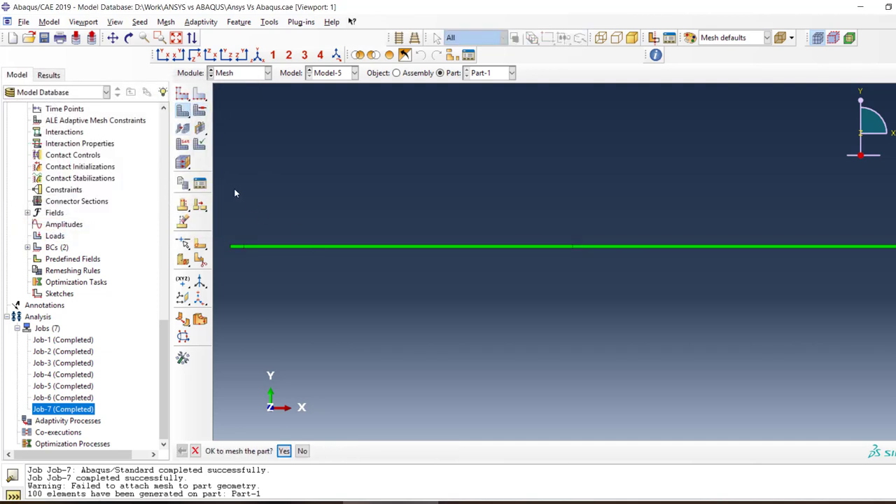
{"action": "left_click", "coordinate": [283, 451]}
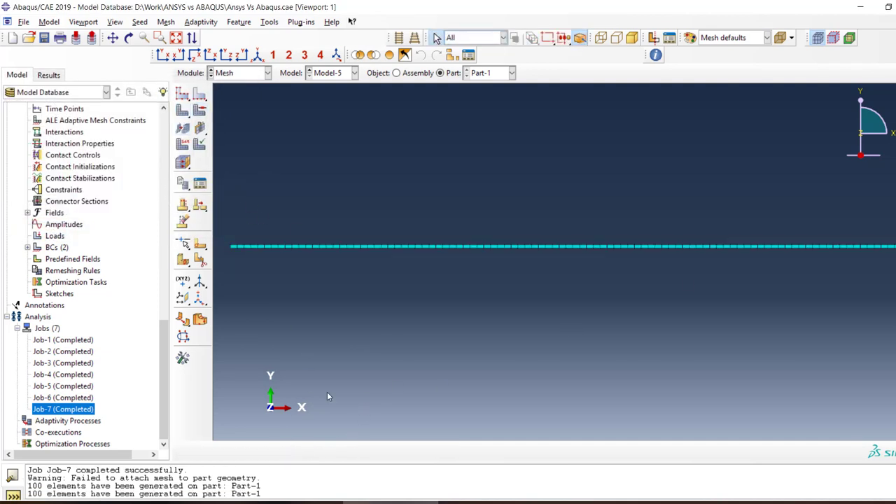
Seed Part-1 with an approximate global size of 0.5 and regenerate its mesh
{"action": "left_click", "coordinate": [200, 93]}
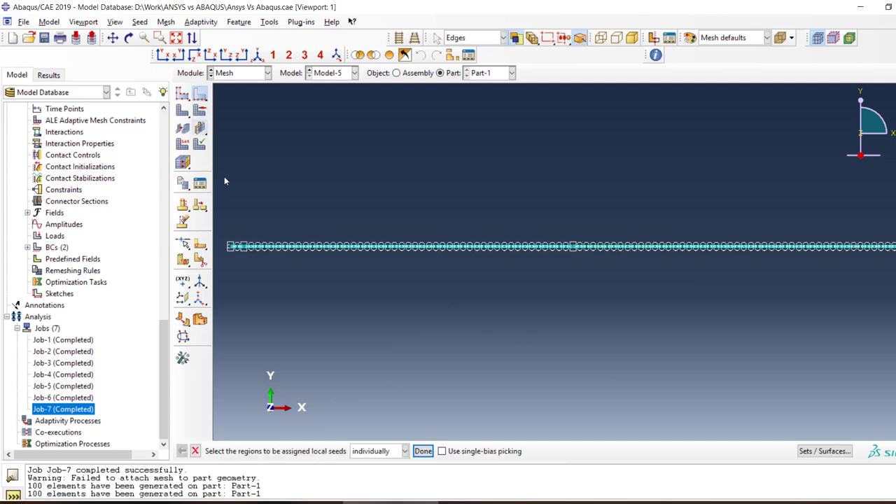
{"action": "left_click", "coordinate": [182, 94]}
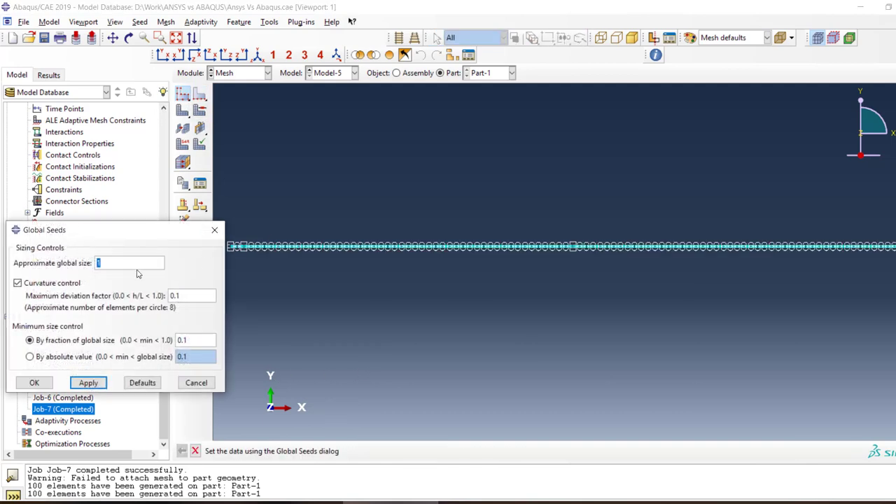
{"action": "key", "text": "Return"}
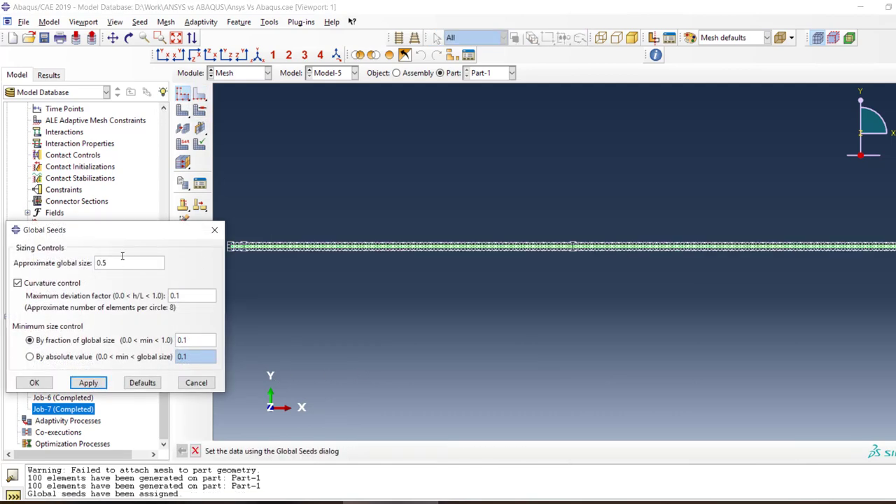
{"action": "left_click", "coordinate": [34, 382]}
{"action": "left_click", "coordinate": [182, 110]}
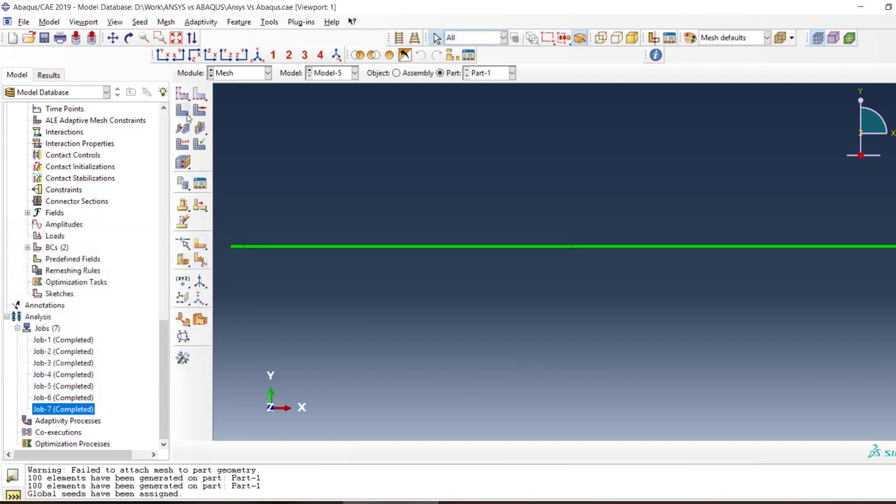
{"action": "left_click", "coordinate": [284, 451]}
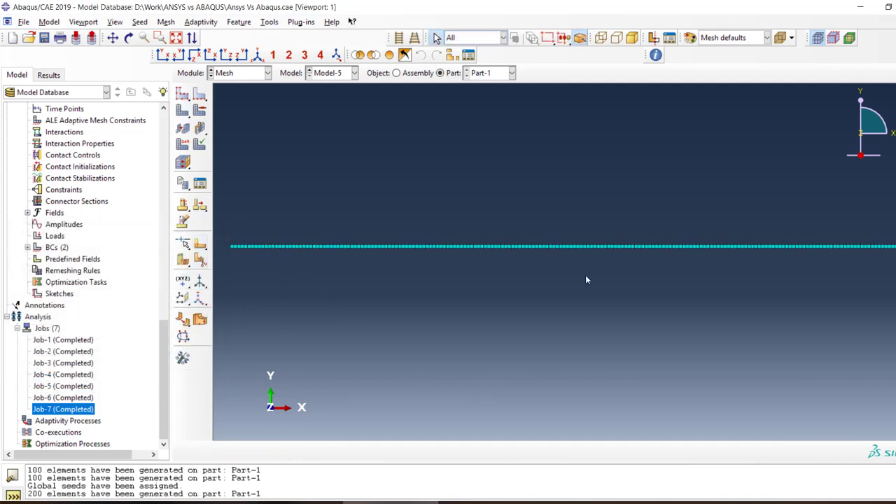
Submit Job-7 for analysis, overwriting its existing job files
{"action": "right_click", "coordinate": [49, 413]}
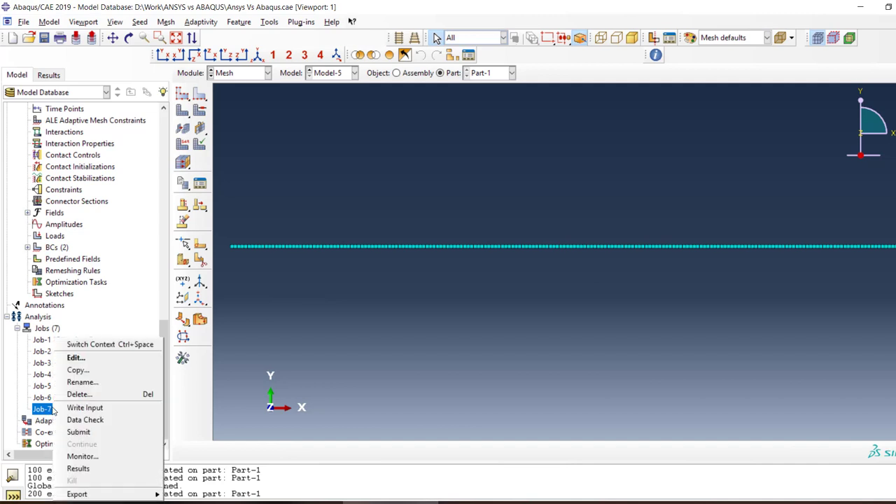
{"action": "left_click", "coordinate": [96, 433]}
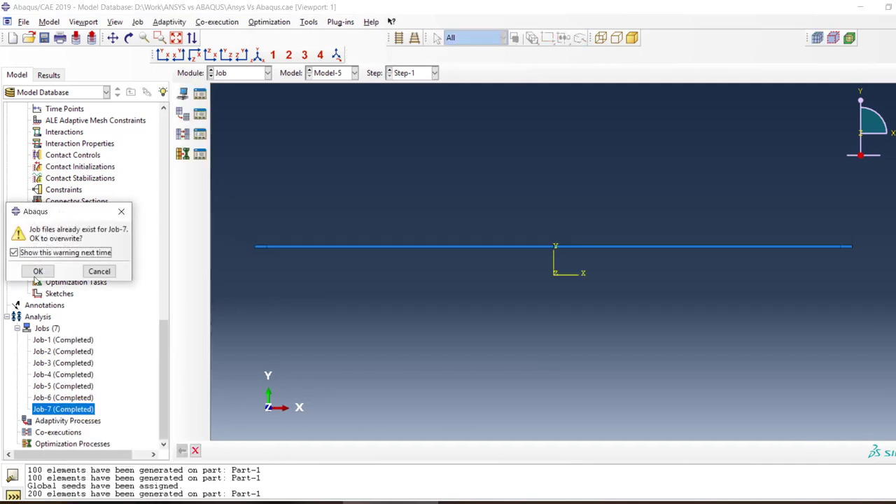
{"action": "left_click", "coordinate": [35, 270]}
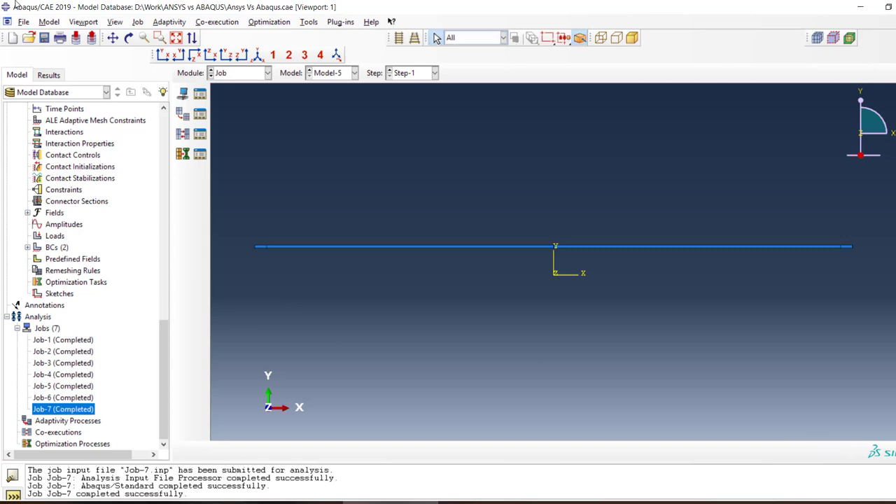
Open the Job-7 results, plot Mises stress contours on the deformed beam, and examine the stress near its supported end
{"action": "right_click", "coordinate": [90, 408]}
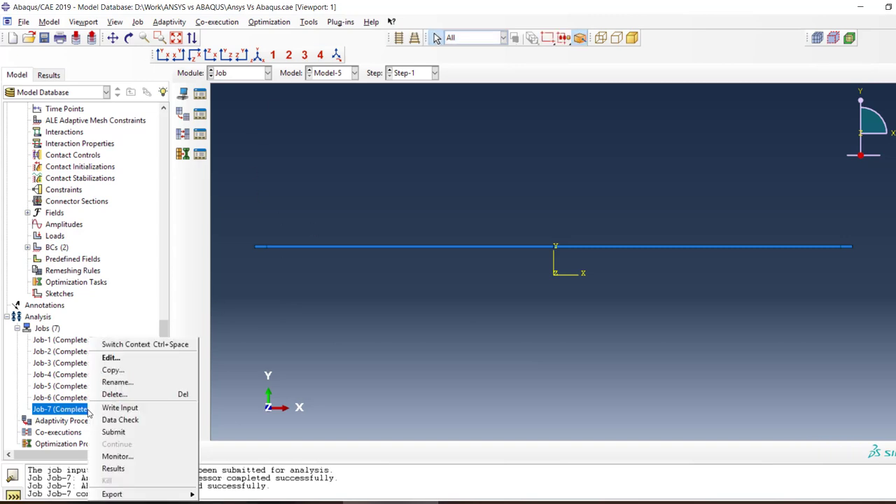
{"action": "left_click", "coordinate": [112, 469]}
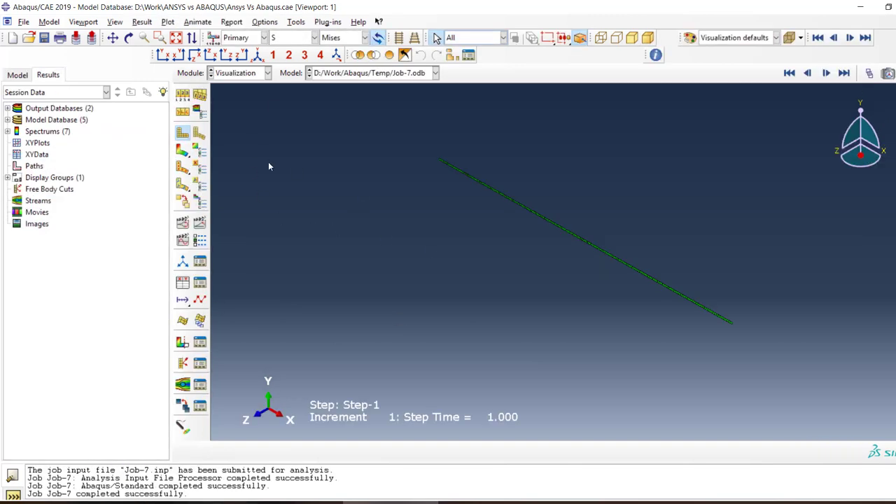
{"action": "left_click", "coordinate": [183, 152]}
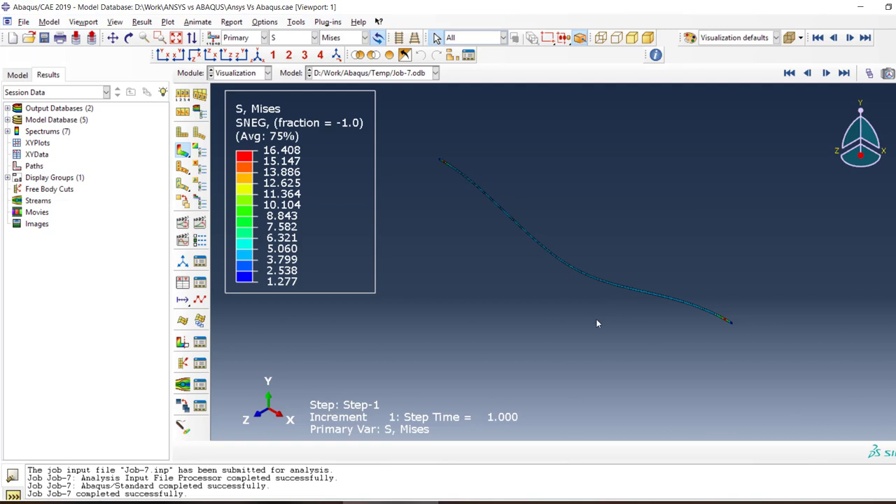
{"action": "left_click_drag", "start_coordinate": [595, 319], "coordinate": [484, 272], "text": "ctrl+alt"}
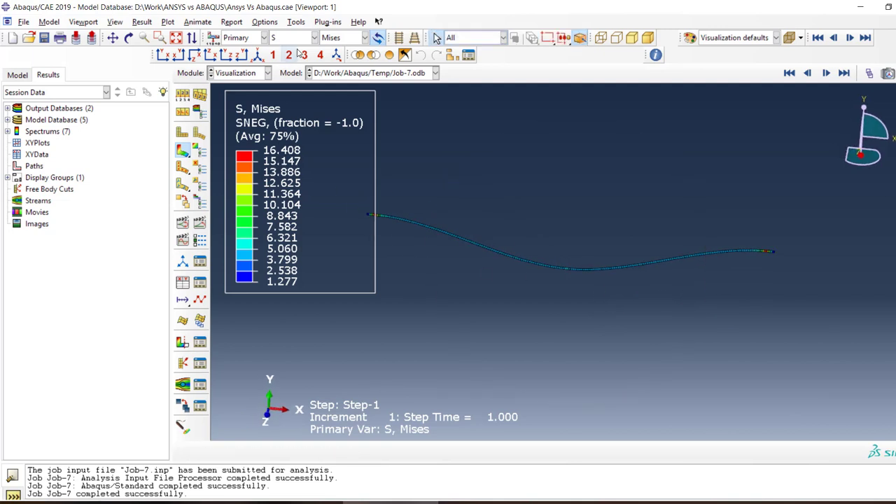
{"action": "left_click", "coordinate": [299, 40]}
{"action": "left_click", "coordinate": [574, 153]}
{"action": "scroll", "coordinate": [777, 268], "scroll_direction": "up", "scroll_amount": 5}
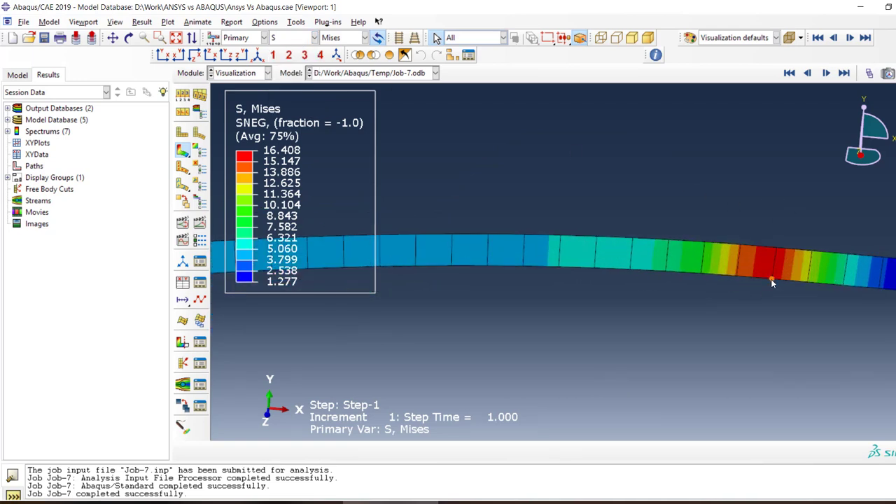
{"action": "scroll", "coordinate": [771, 278], "scroll_direction": "down", "scroll_amount": 5}
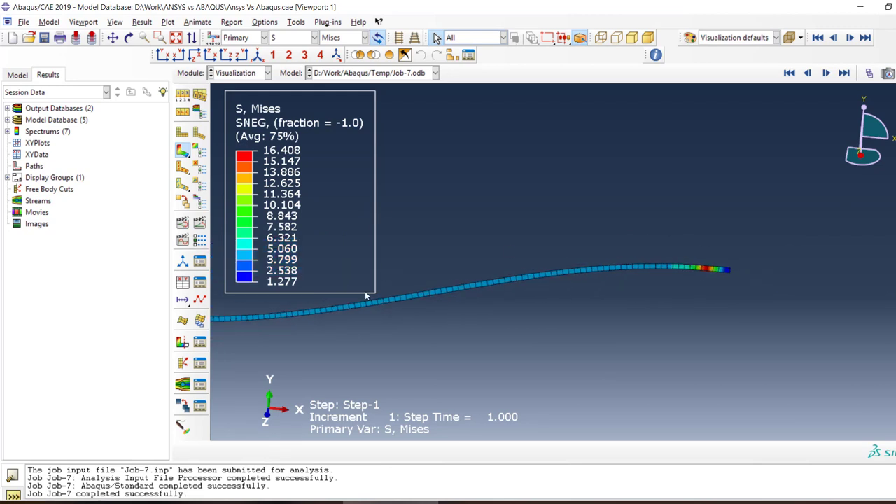
{"action": "scroll", "coordinate": [365, 296], "scroll_direction": "down", "scroll_amount": 1}
Plot the reaction force (RF) magnitude contours and examine the reaction at the beam's support
{"action": "left_click", "coordinate": [313, 38]}
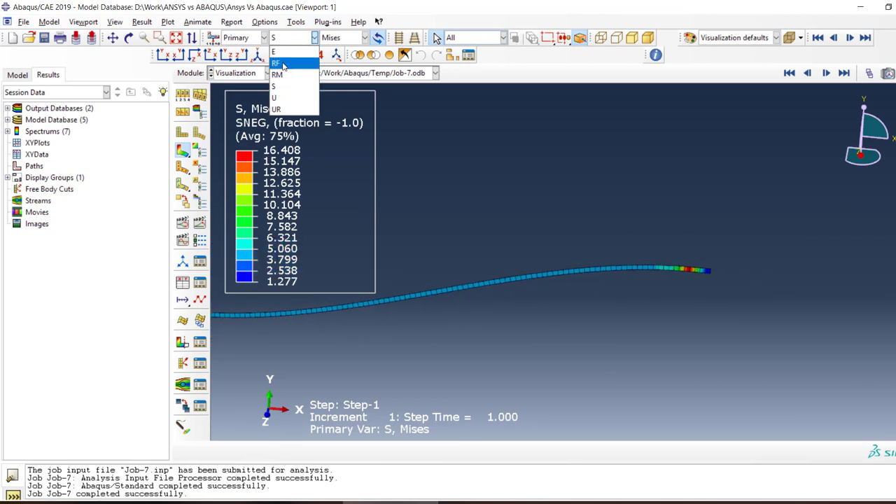
{"action": "left_click", "coordinate": [283, 63]}
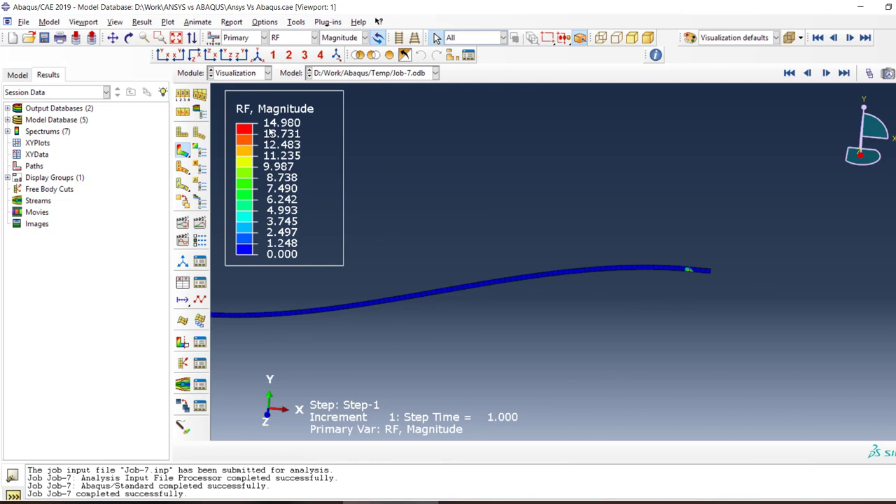
{"action": "scroll", "coordinate": [709, 282], "scroll_direction": "up", "scroll_amount": 8}
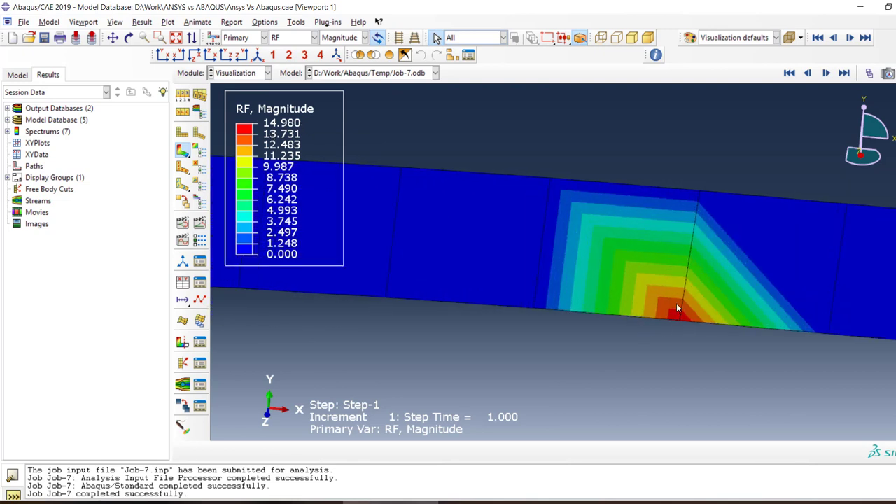
Return to the Mesh module and seed the left end edge of Part-1 by number with 4 elements and no bias
{"action": "scroll", "coordinate": [676, 303], "scroll_direction": "down", "scroll_amount": 8}
{"action": "scroll", "coordinate": [413, 312], "scroll_direction": "up", "scroll_amount": 6}
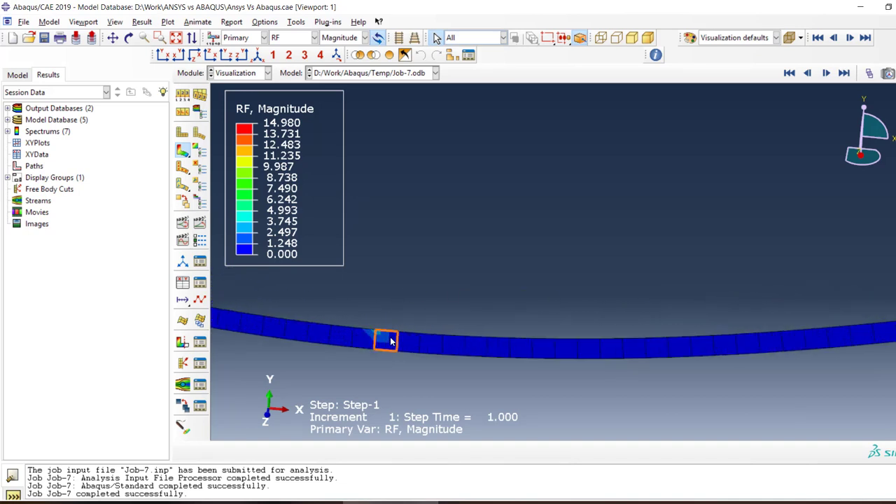
{"action": "left_click", "coordinate": [235, 74]}
{"action": "left_click", "coordinate": [225, 155]}
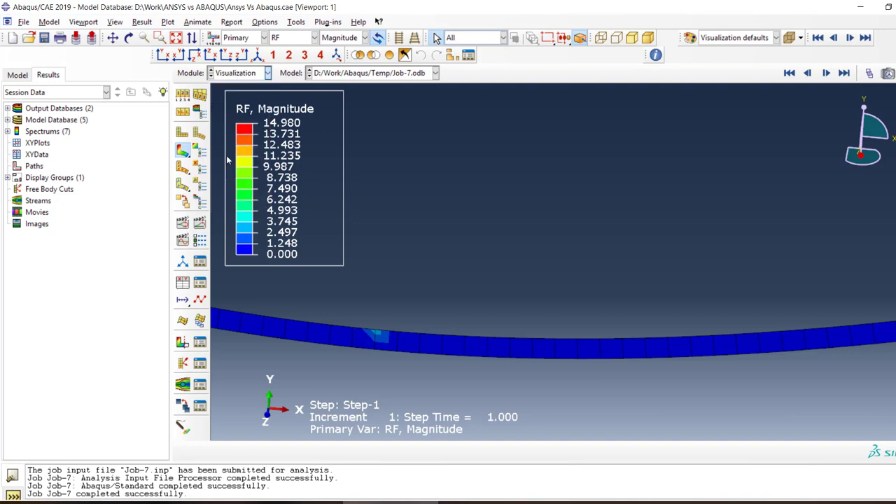
{"action": "scroll", "coordinate": [256, 238], "scroll_direction": "up", "scroll_amount": 5}
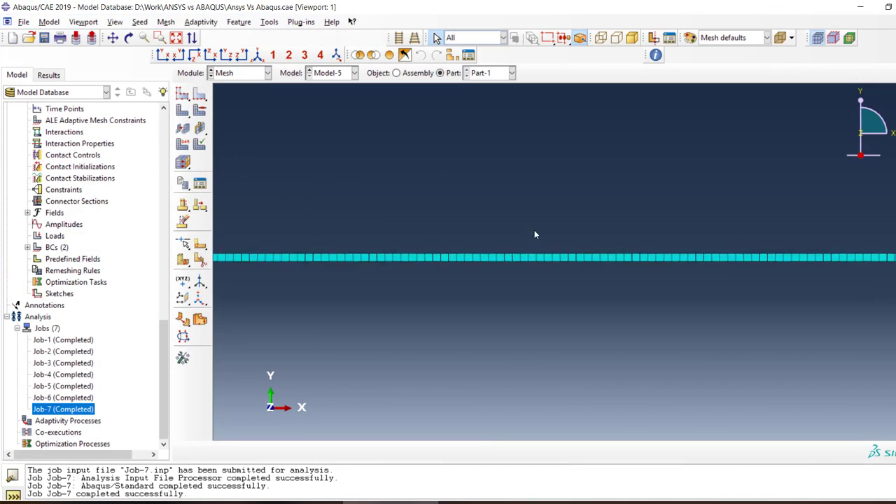
{"action": "scroll", "coordinate": [286, 278], "scroll_direction": "up", "scroll_amount": 2}
{"action": "left_click", "coordinate": [200, 92]}
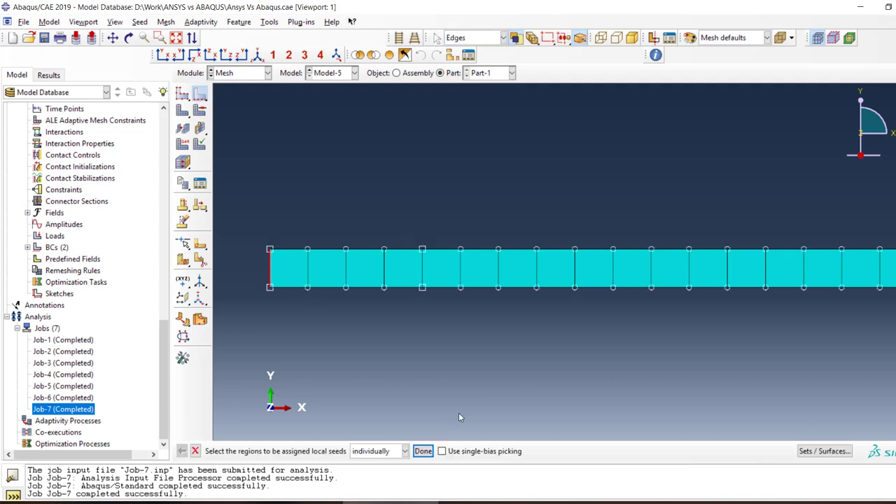
{"action": "left_click", "coordinate": [422, 451]}
{"action": "left_click", "coordinate": [44, 203]}
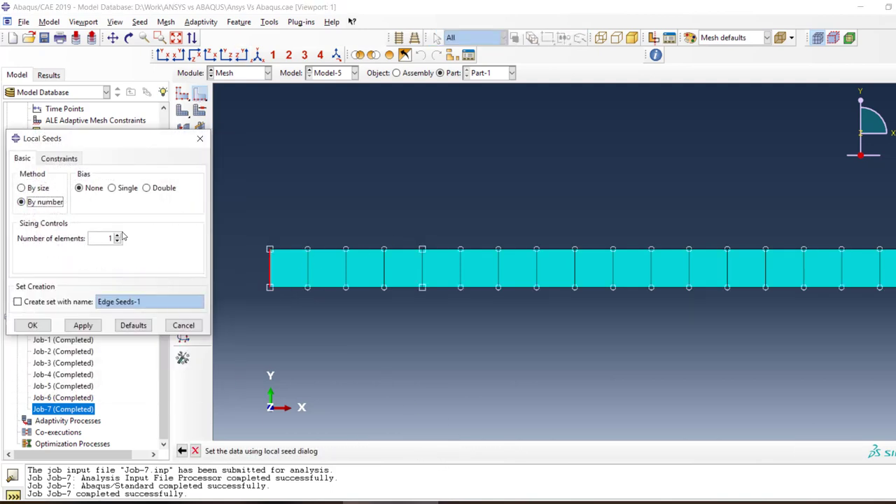
{"action": "left_click", "coordinate": [118, 236]}
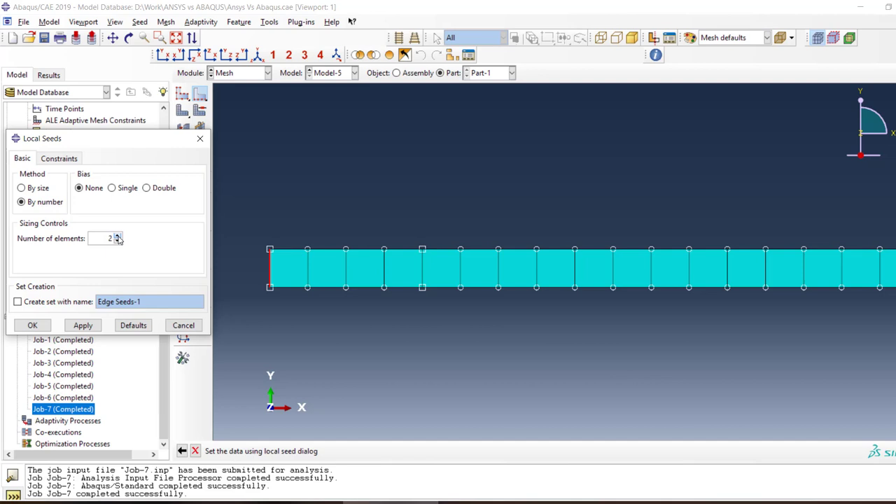
{"action": "left_click", "coordinate": [83, 325]}
{"action": "left_click", "coordinate": [31, 327]}
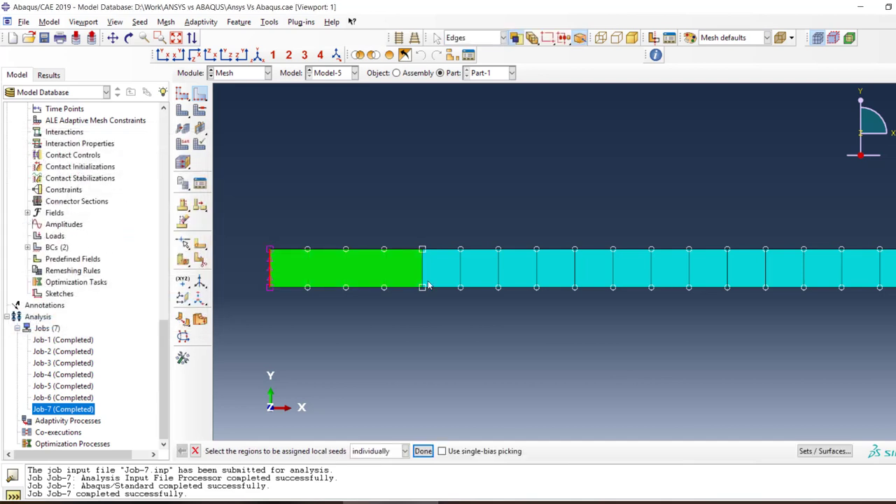
Seed the left end edge and the partition edge nearest to it by number with 4 elements
{"action": "left_click_drag", "start_coordinate": [243, 266], "coordinate": [224, 269]}
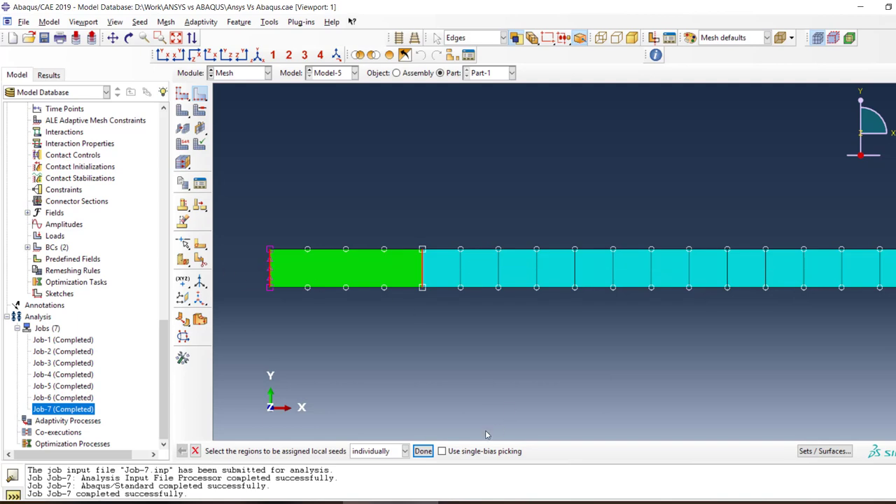
{"action": "left_click", "coordinate": [423, 452]}
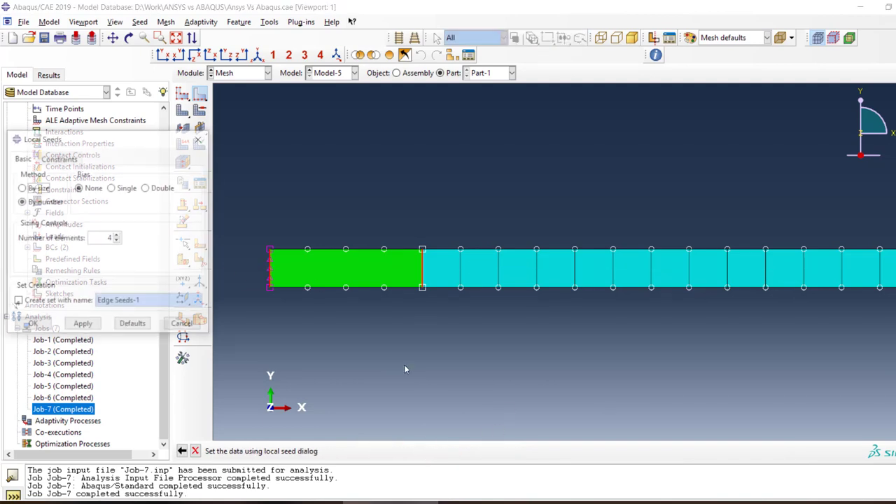
{"action": "left_click", "coordinate": [83, 325]}
{"action": "left_click", "coordinate": [32, 325]}
Seed the right end edge and its nearest partition edge by number with 4 elements, and mesh Part-1
{"action": "scroll", "coordinate": [544, 278], "scroll_direction": "up", "scroll_amount": 3}
{"action": "scroll", "coordinate": [543, 277], "scroll_direction": "down", "scroll_amount": 5}
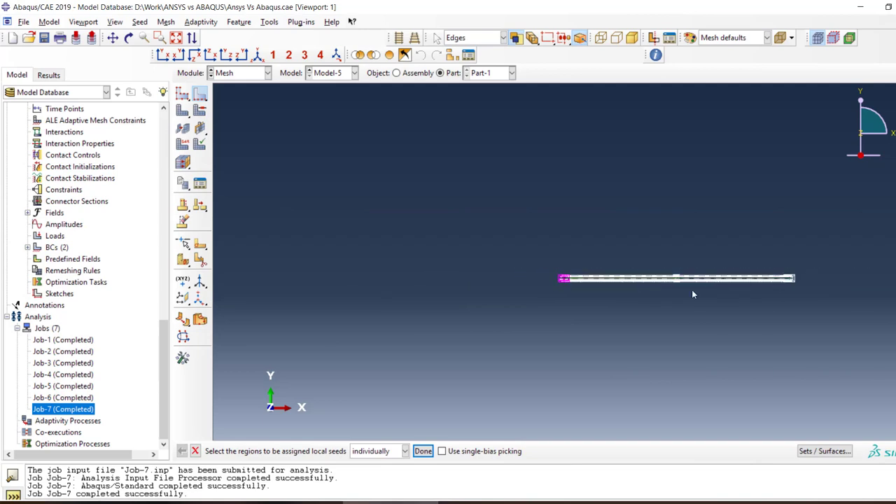
{"action": "scroll", "coordinate": [794, 306], "scroll_direction": "up", "scroll_amount": 3}
{"action": "scroll", "coordinate": [793, 306], "scroll_direction": "up", "scroll_amount": 5}
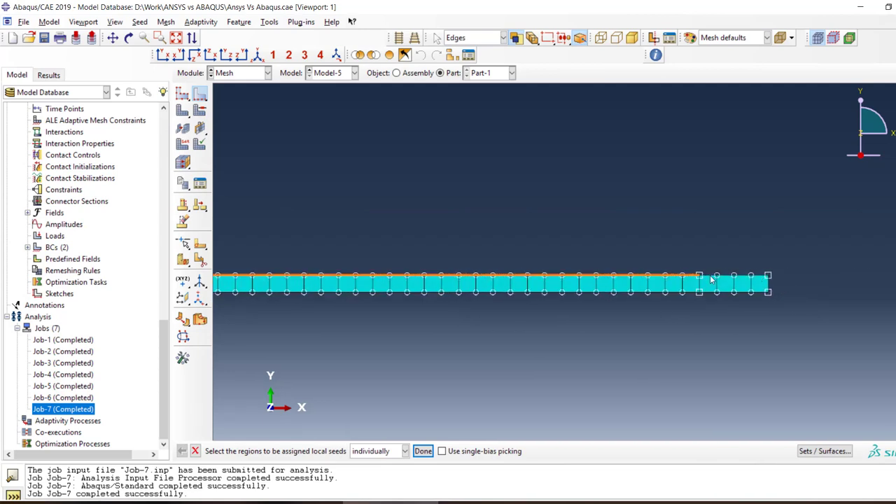
{"action": "left_click_drag", "start_coordinate": [885, 291], "coordinate": [240, 312]}
{"action": "left_click", "coordinate": [427, 452]}
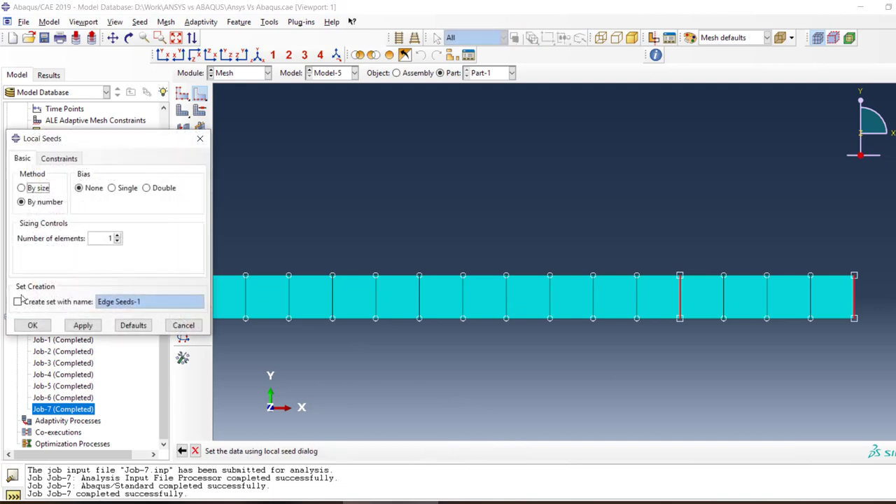
{"action": "left_click", "coordinate": [117, 236]}
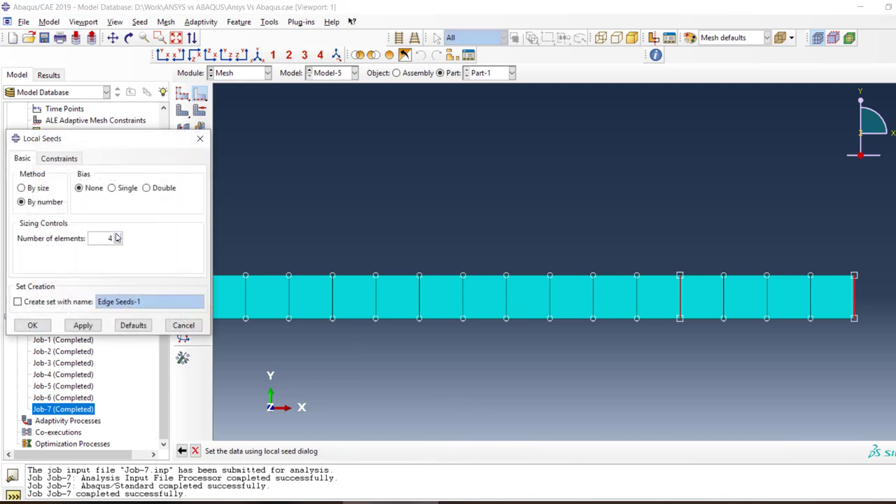
{"action": "left_click", "coordinate": [32, 325]}
{"action": "left_click", "coordinate": [182, 110]}
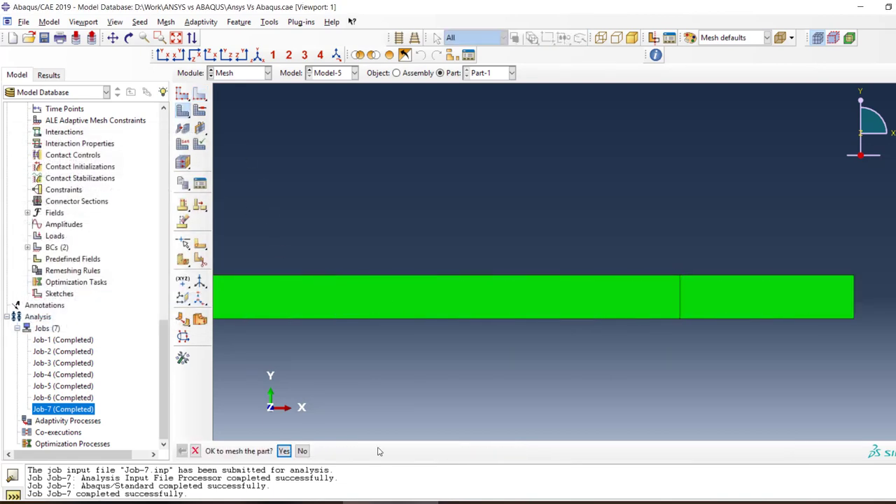
{"action": "left_click", "coordinate": [284, 451]}
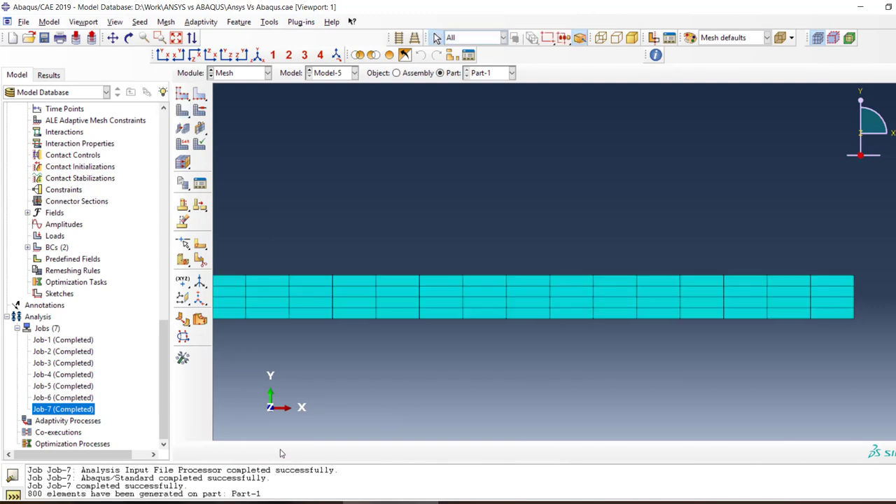
Seed Part-1 with an approximate global size of 0.01 and regenerate its mesh
{"action": "left_click", "coordinate": [182, 93]}
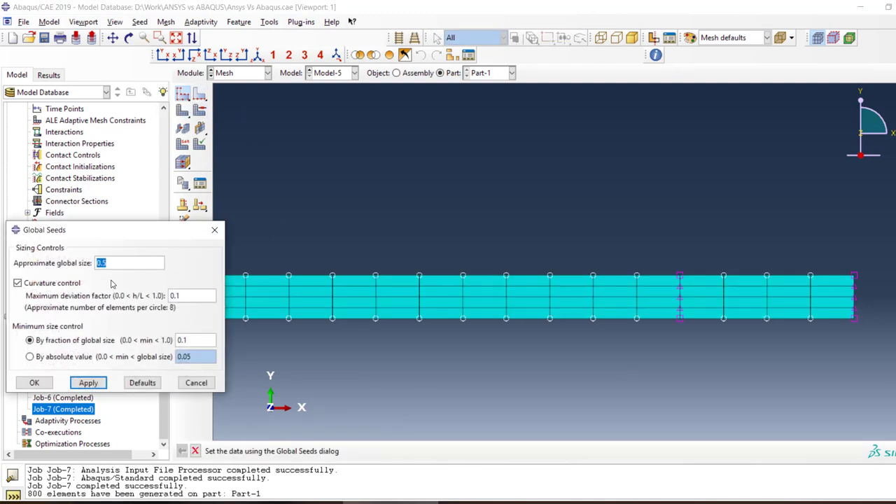
{"action": "type", "text": "0.01"}
{"action": "key", "text": "Return"}
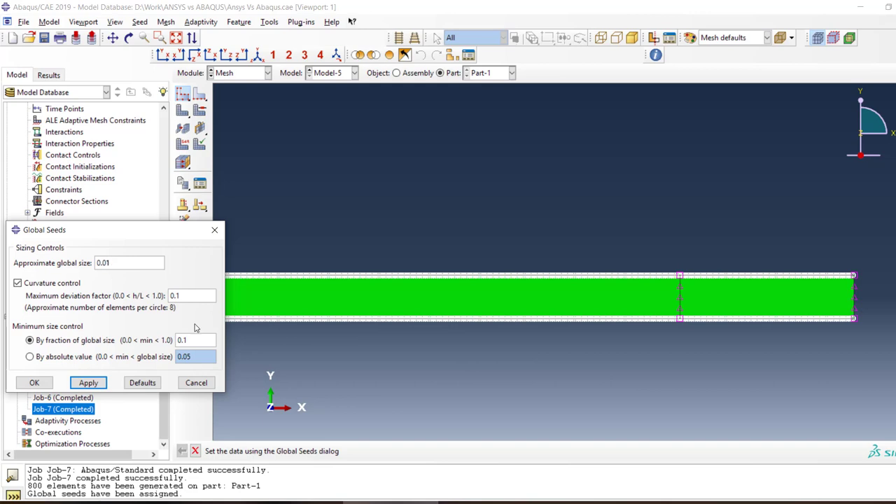
{"action": "left_click", "coordinate": [41, 383]}
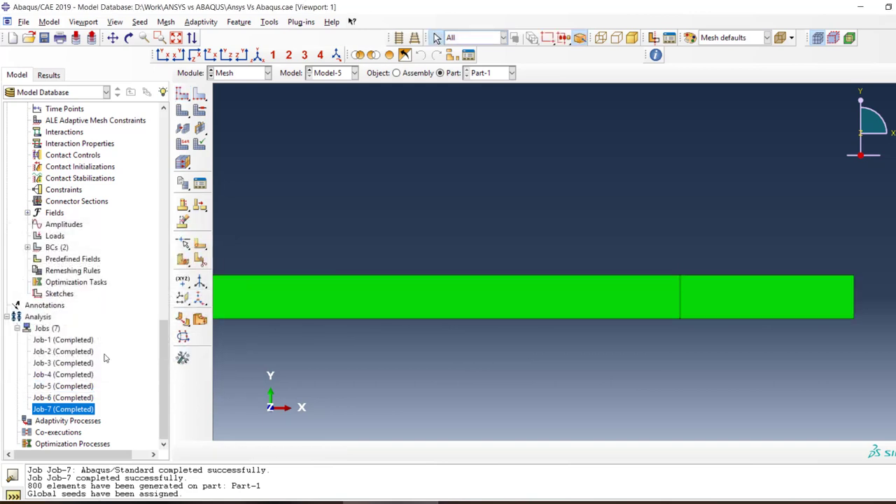
{"action": "left_click", "coordinate": [181, 128]}
{"action": "left_click", "coordinate": [281, 451]}
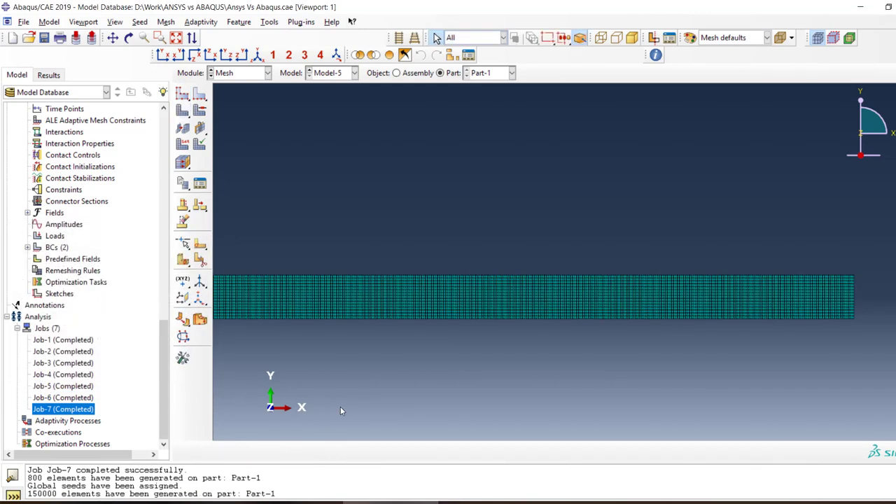
Examine the refined mesh along the beam and through its height
{"action": "scroll", "coordinate": [813, 307], "scroll_direction": "up", "scroll_amount": 5}
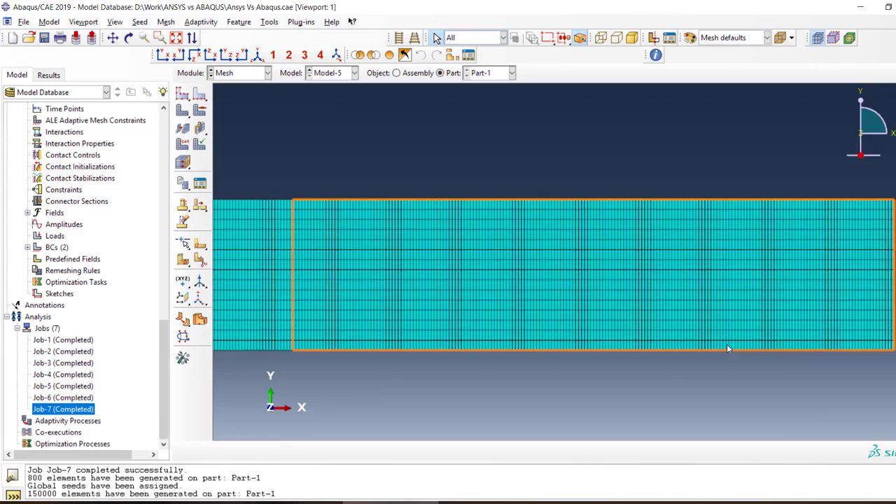
{"action": "scroll", "coordinate": [727, 345], "scroll_direction": "down", "scroll_amount": 5}
{"action": "scroll", "coordinate": [589, 281], "scroll_direction": "down", "scroll_amount": 2}
{"action": "scroll", "coordinate": [353, 301], "scroll_direction": "up", "scroll_amount": 3}
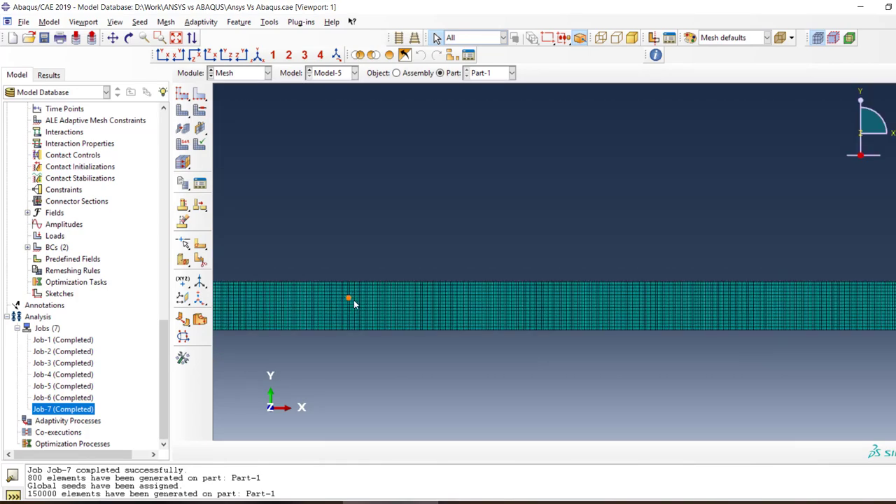
{"action": "scroll", "coordinate": [354, 303], "scroll_direction": "up", "scroll_amount": 3}
{"action": "scroll", "coordinate": [405, 333], "scroll_direction": "down", "scroll_amount": 2}
{"action": "scroll", "coordinate": [333, 304], "scroll_direction": "down", "scroll_amount": 1}
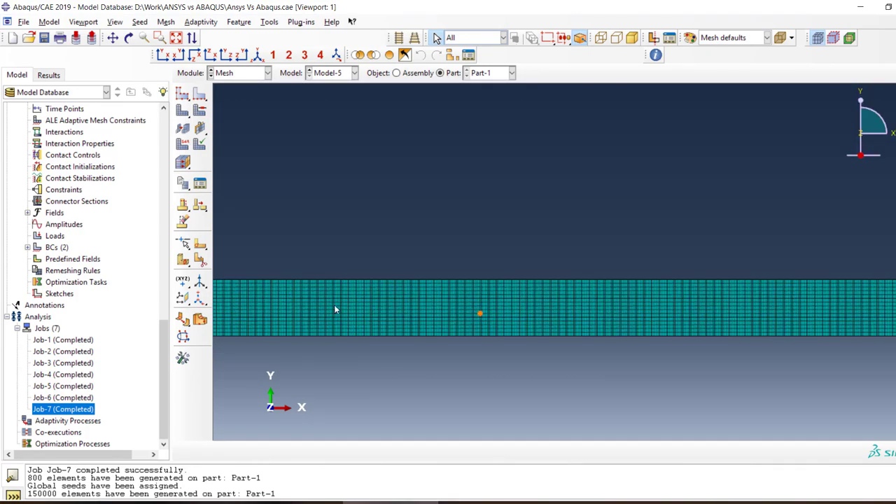
{"action": "scroll", "coordinate": [305, 301], "scroll_direction": "up", "scroll_amount": 3}
{"action": "scroll", "coordinate": [306, 301], "scroll_direction": "down", "scroll_amount": 2}
{"action": "scroll", "coordinate": [640, 334], "scroll_direction": "down", "scroll_amount": 1}
{"action": "scroll", "coordinate": [471, 308], "scroll_direction": "down", "scroll_amount": 2}
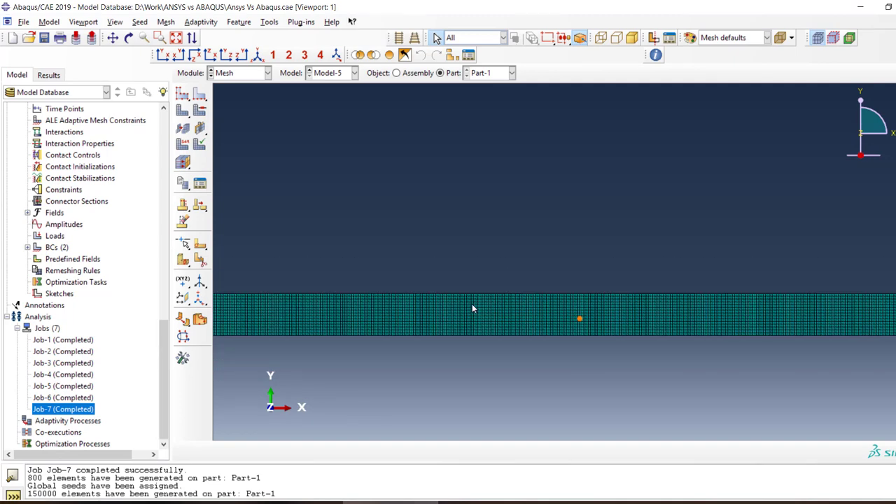
{"action": "scroll", "coordinate": [232, 320], "scroll_direction": "up", "scroll_amount": 3}
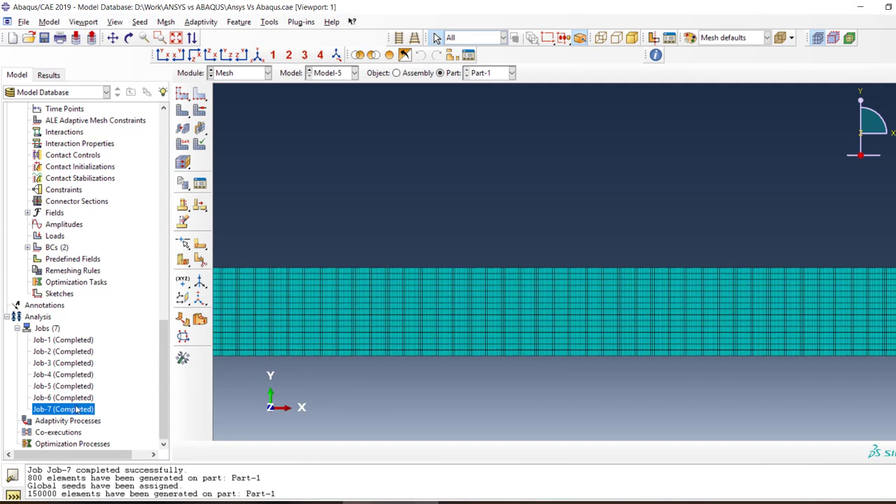
Review the BC-2 displacement settings in Step-1 without changing them, and list the boundary conditions of the Initial step
{"action": "scroll", "coordinate": [91, 350], "scroll_direction": "up", "scroll_amount": 10}
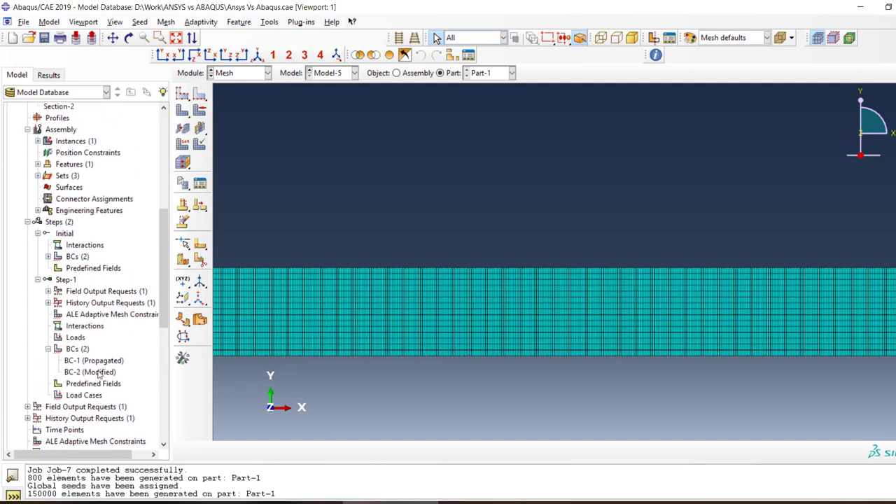
{"action": "left_click", "coordinate": [98, 372]}
{"action": "double_click", "coordinate": [98, 373]}
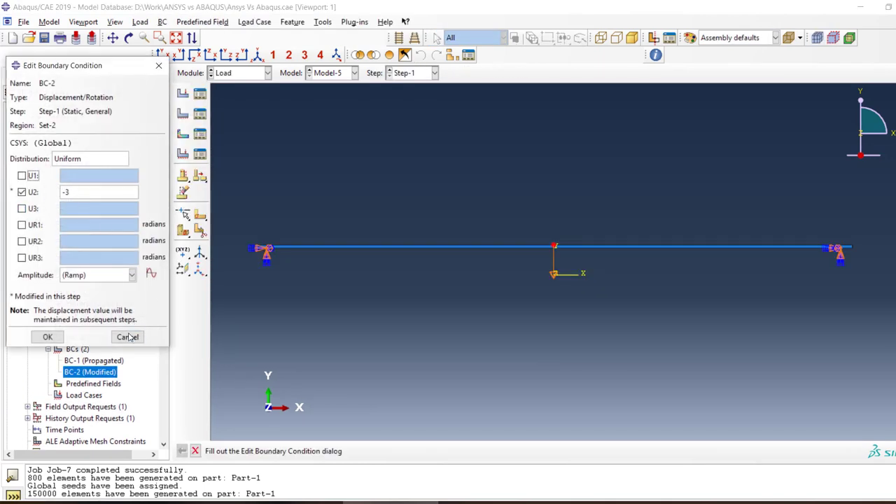
{"action": "left_click", "coordinate": [128, 336]}
{"action": "scroll", "coordinate": [56, 308], "scroll_direction": "up", "scroll_amount": 2}
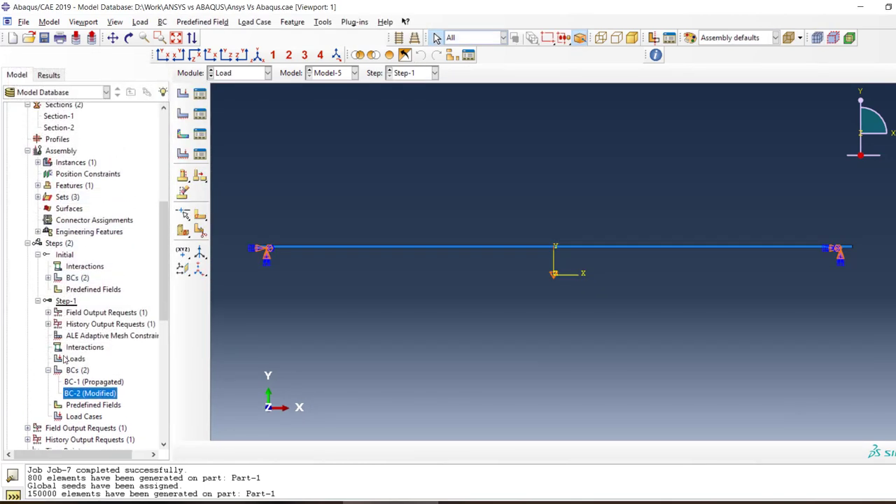
{"action": "left_click", "coordinate": [48, 280]}
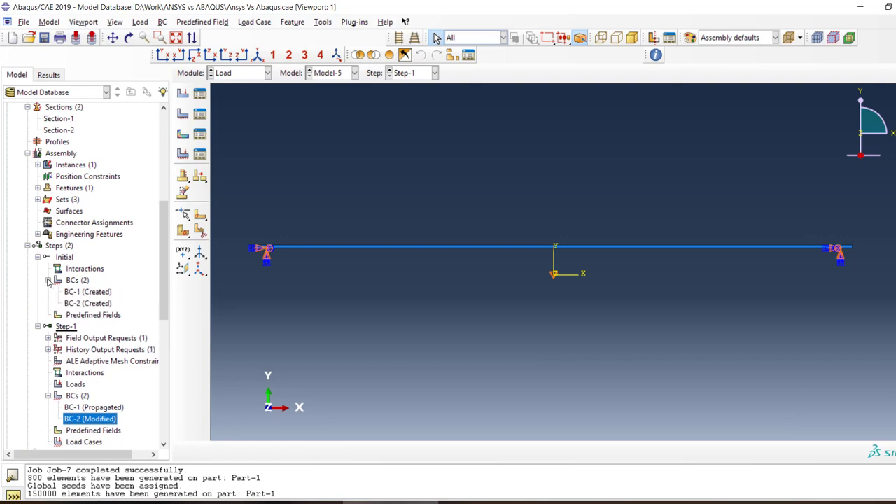
Review the elastic properties of Material-1 without changing them
{"action": "scroll", "coordinate": [43, 284], "scroll_direction": "up", "scroll_amount": 3}
{"action": "scroll", "coordinate": [42, 287], "scroll_direction": "up", "scroll_amount": 1}
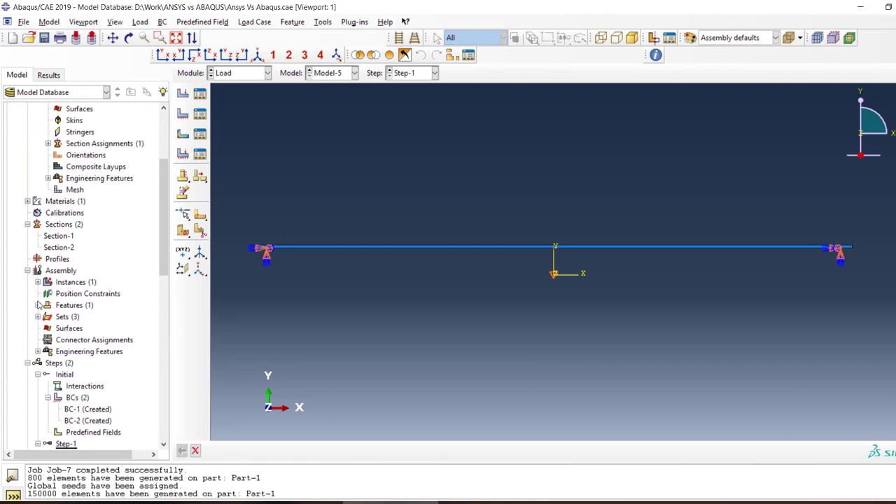
{"action": "scroll", "coordinate": [60, 246], "scroll_direction": "up", "scroll_amount": 2}
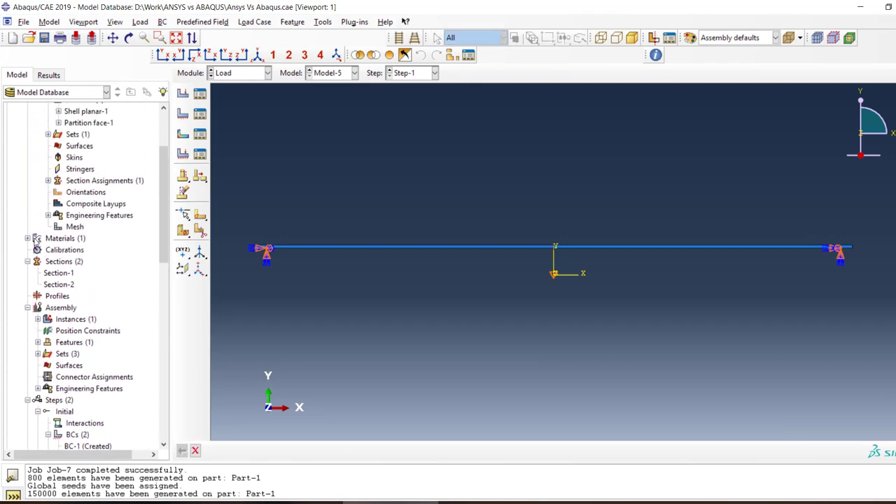
{"action": "left_click", "coordinate": [28, 238]}
{"action": "double_click", "coordinate": [60, 250]}
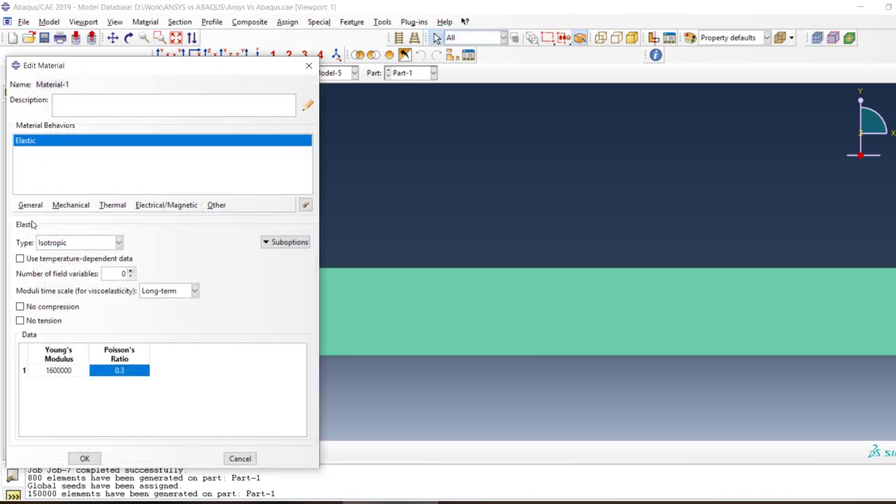
{"action": "left_click", "coordinate": [240, 459]}
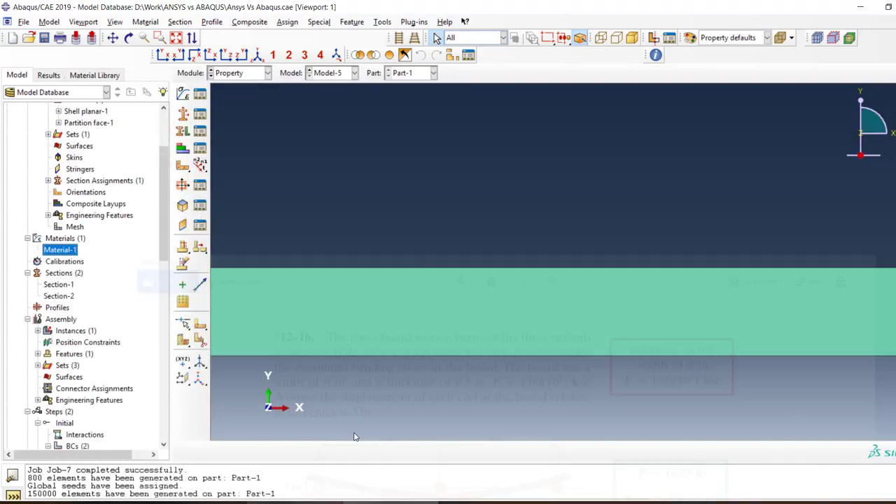
Review the dimensions in the section sketch of Part-1's Shell planar-1 feature, leaving the sketch without saving changes
{"action": "scroll", "coordinate": [54, 166], "scroll_direction": "up", "scroll_amount": 2}
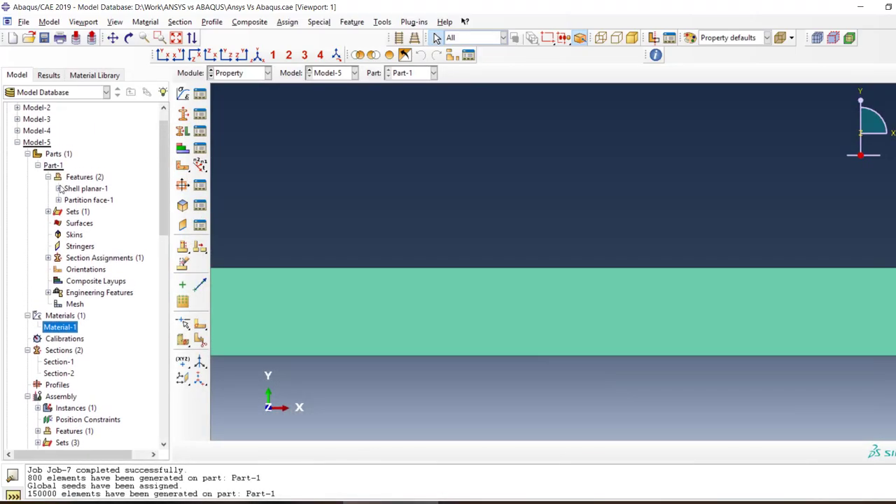
{"action": "left_click", "coordinate": [59, 188]}
{"action": "double_click", "coordinate": [98, 199]}
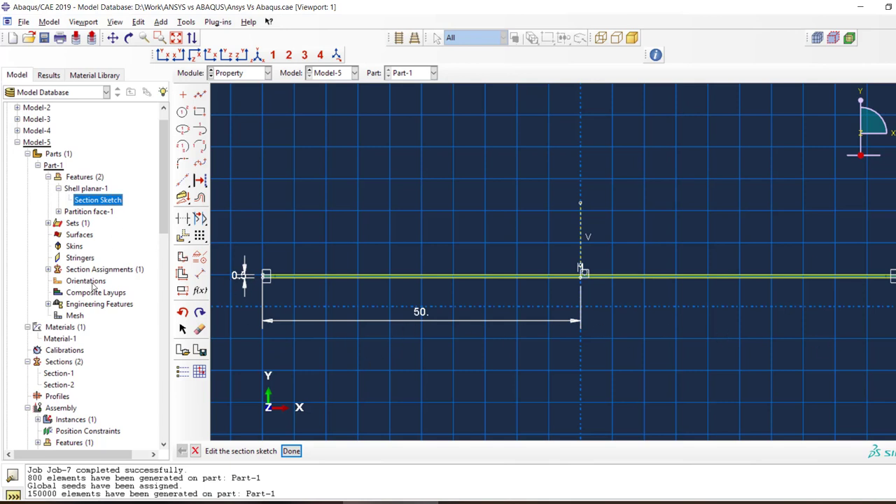
{"action": "scroll", "coordinate": [93, 287], "scroll_direction": "down", "scroll_amount": 2}
{"action": "left_click", "coordinate": [195, 451]}
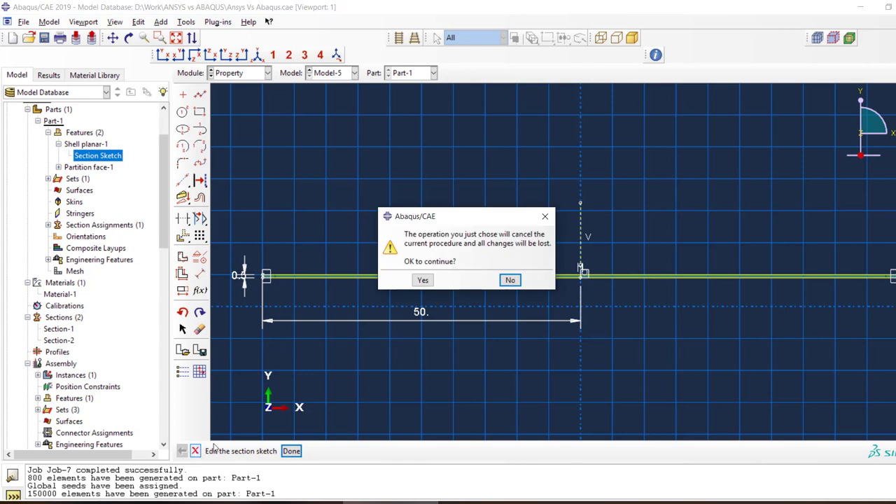
{"action": "left_click", "coordinate": [429, 281]}
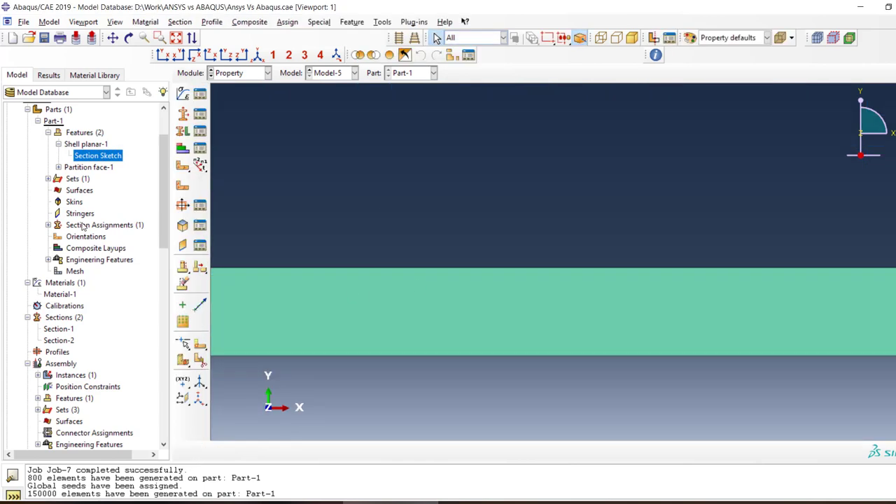
Review the settings of Part-1's Section-2 section assignment without changing them
{"action": "left_click", "coordinate": [47, 224]}
{"action": "double_click", "coordinate": [71, 238]}
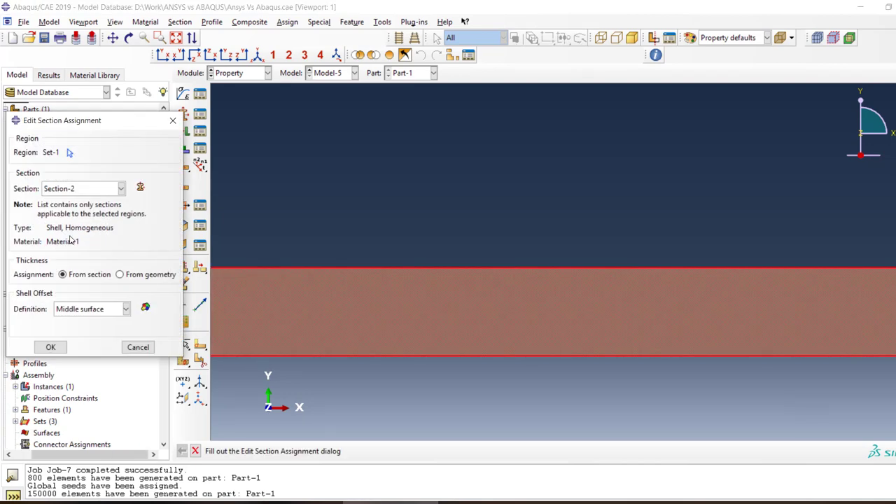
{"action": "left_click", "coordinate": [138, 347]}
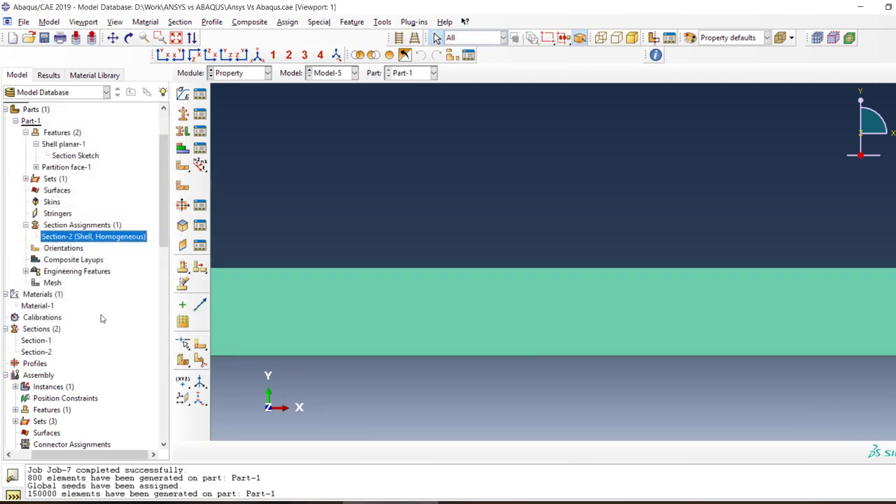
{"action": "double_click", "coordinate": [90, 237]}
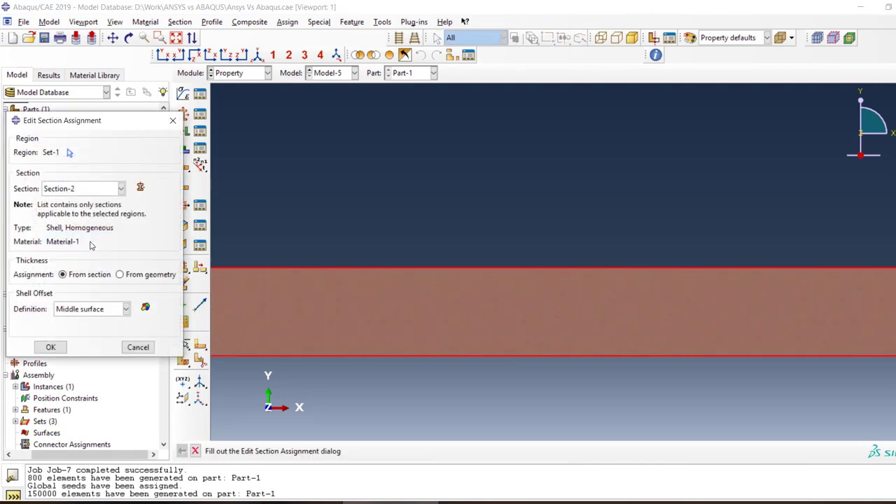
{"action": "left_click", "coordinate": [134, 346]}
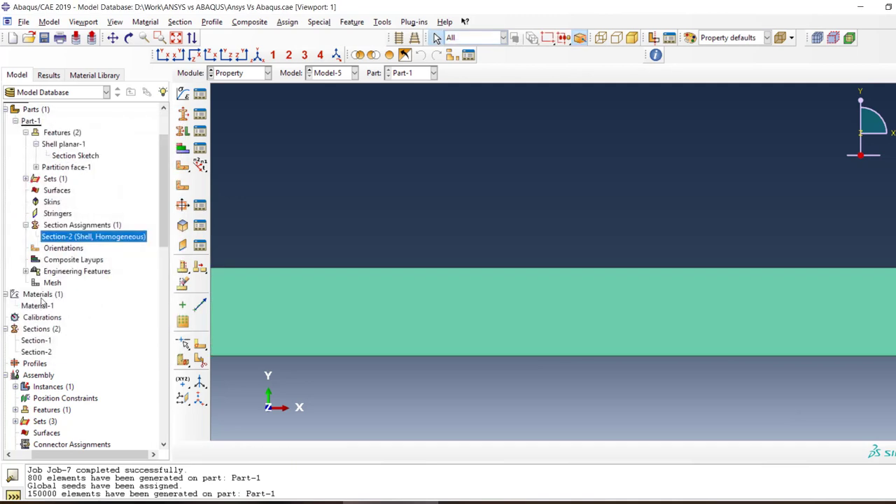
{"action": "left_click_drag", "start_coordinate": [94, 455], "coordinate": [76, 457]}
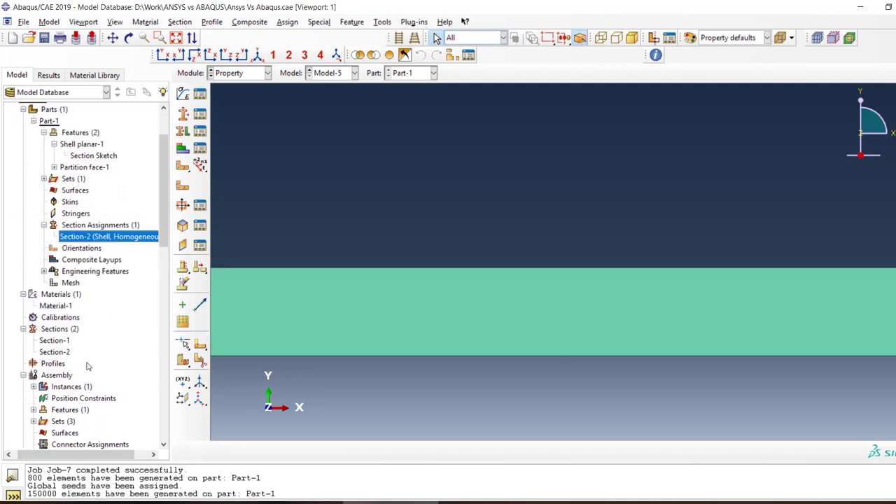
{"action": "scroll", "coordinate": [83, 341], "scroll_direction": "up", "scroll_amount": 1}
{"action": "scroll", "coordinate": [83, 342], "scroll_direction": "up", "scroll_amount": 1}
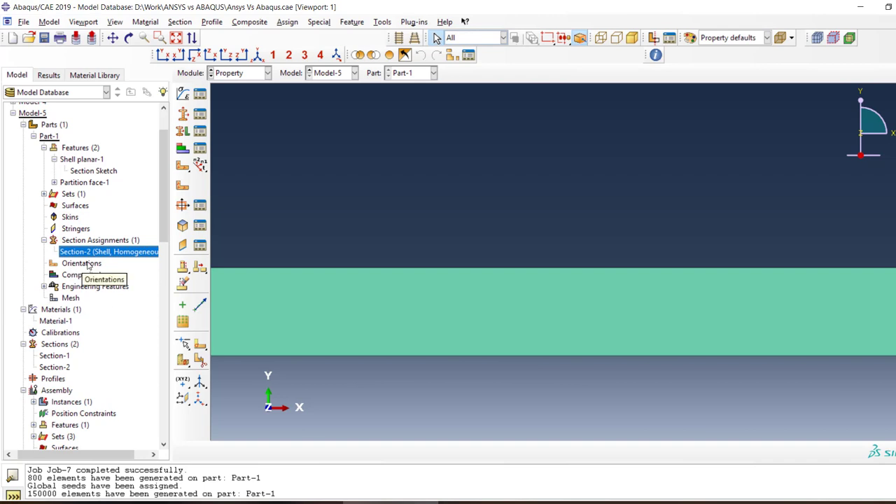
{"action": "double_click", "coordinate": [130, 254]}
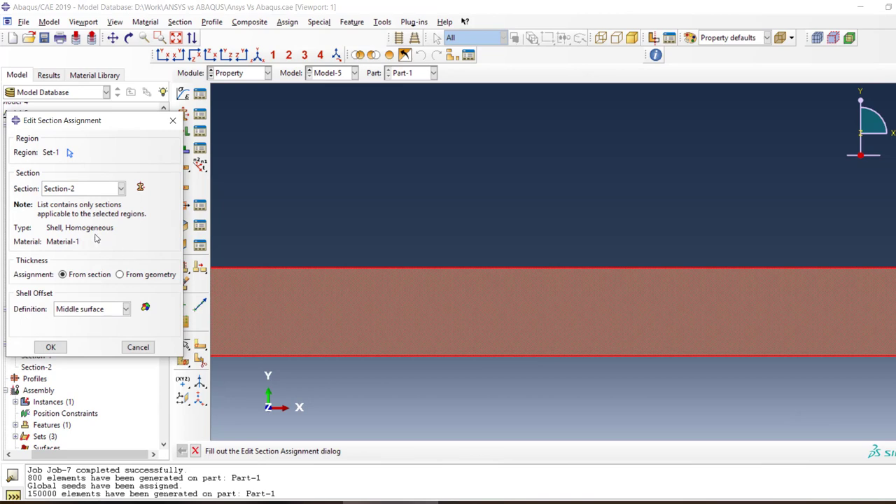
Check the Section-2 assignment on Set-1 through the Section Assignment Manager, leaving it unchanged
{"action": "left_click", "coordinate": [199, 149]}
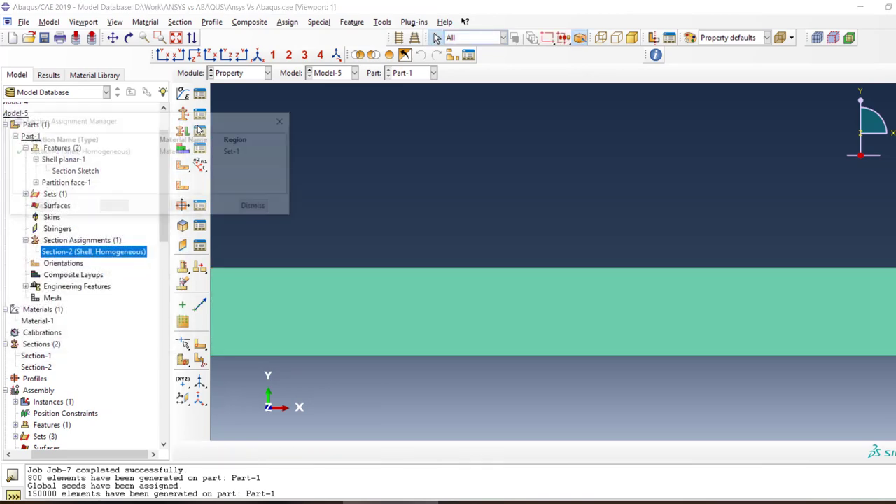
{"action": "left_click", "coordinate": [164, 152]}
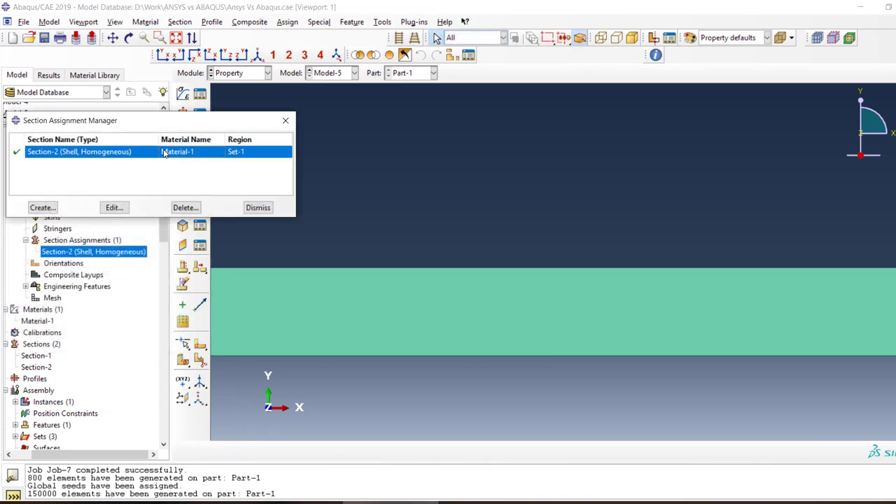
{"action": "left_click", "coordinate": [114, 207]}
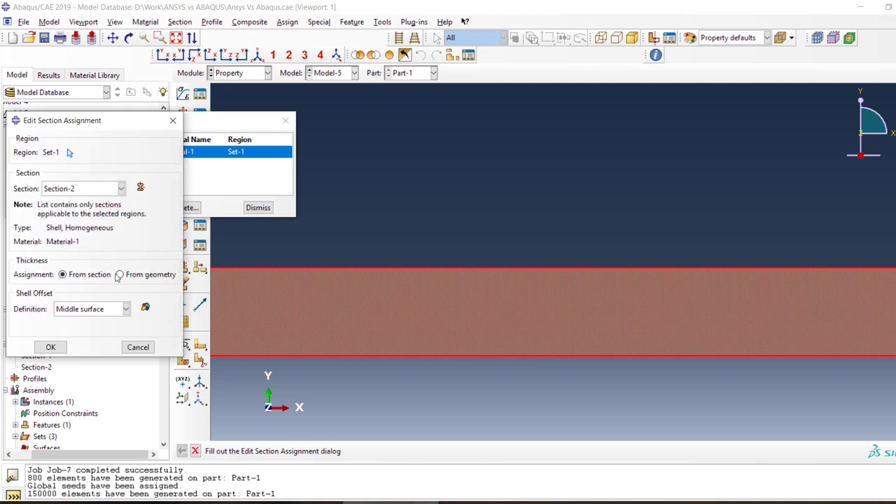
{"action": "left_click", "coordinate": [138, 348]}
{"action": "left_click", "coordinate": [258, 207]}
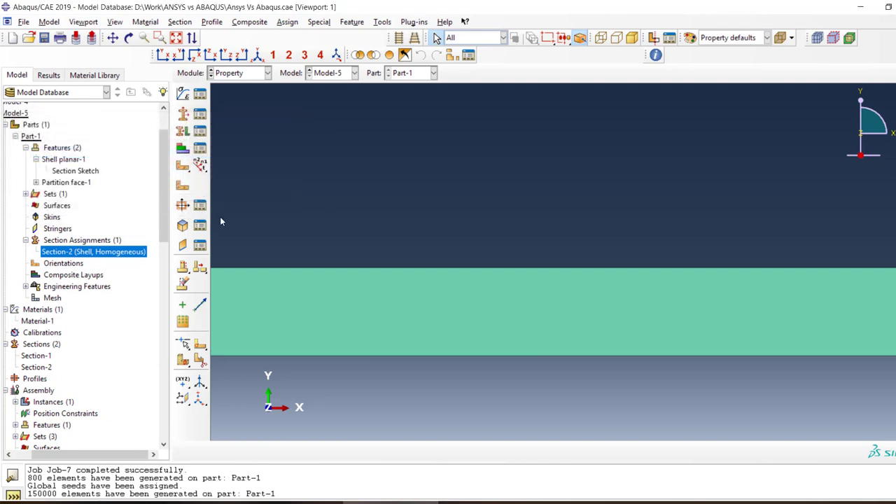
Release U1, U3, UR1, UR2 and UR3 of BC-1 in the Initial step, keeping only U2 fixed, checking against the problem image in Photos
{"action": "scroll", "coordinate": [77, 385], "scroll_direction": "down", "scroll_amount": 10}
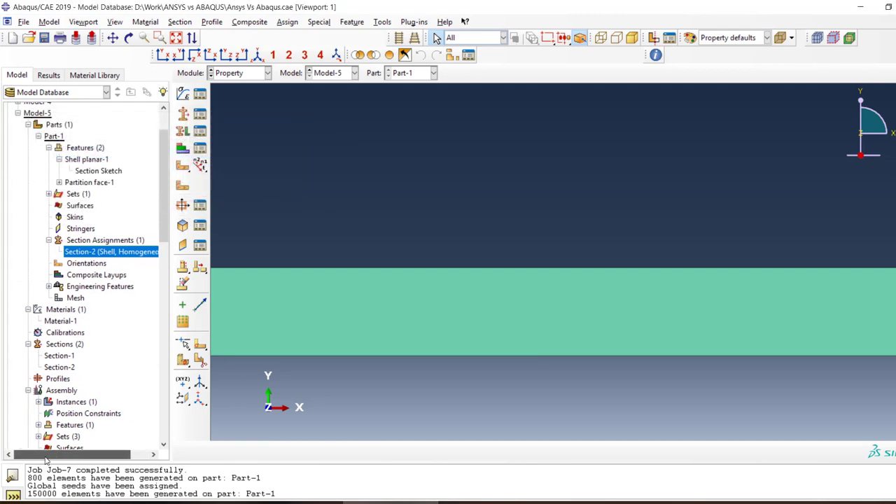
{"action": "scroll", "coordinate": [75, 393], "scroll_direction": "down", "scroll_amount": 4}
{"action": "scroll", "coordinate": [74, 394], "scroll_direction": "up", "scroll_amount": 10}
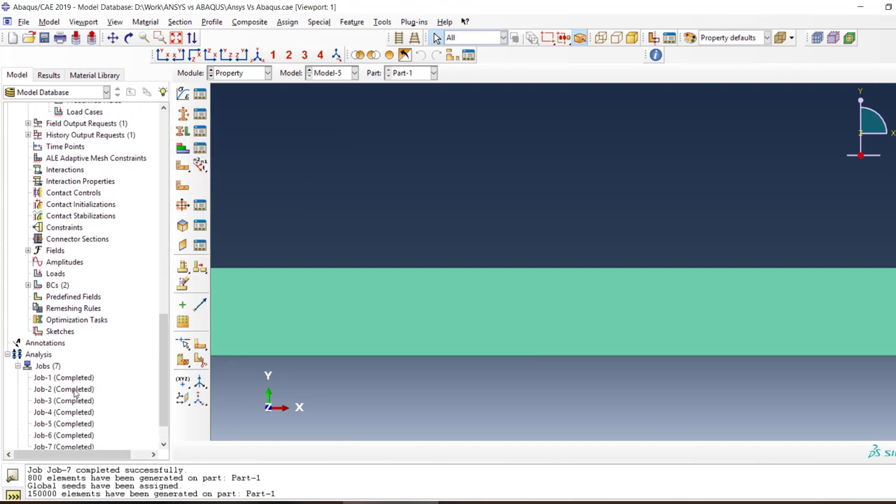
{"action": "scroll", "coordinate": [75, 393], "scroll_direction": "down", "scroll_amount": 5}
{"action": "scroll", "coordinate": [77, 393], "scroll_direction": "down", "scroll_amount": 3}
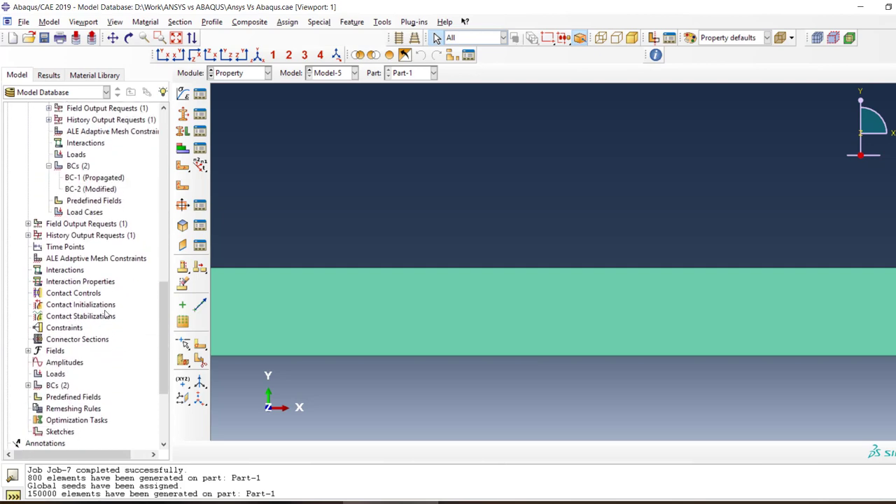
{"action": "scroll", "coordinate": [74, 315], "scroll_direction": "up", "scroll_amount": 4}
{"action": "scroll", "coordinate": [72, 308], "scroll_direction": "up", "scroll_amount": 1}
{"action": "double_click", "coordinate": [97, 204]}
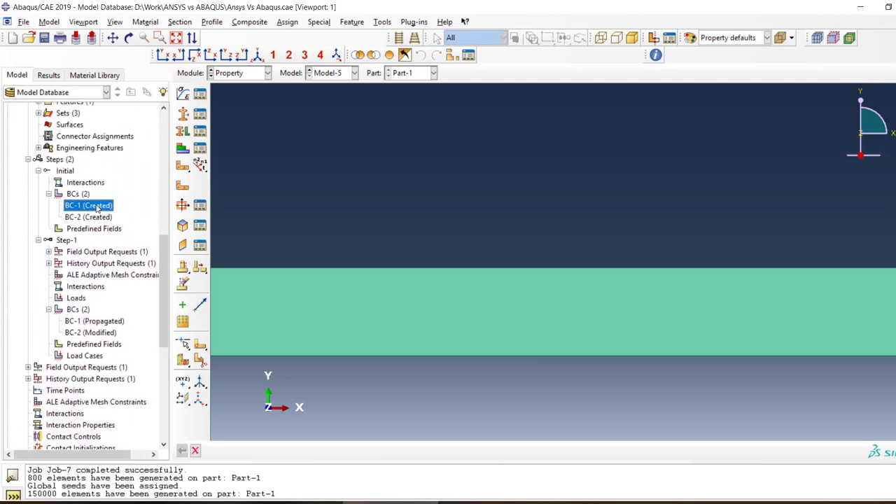
{"action": "left_click", "coordinate": [17, 161]}
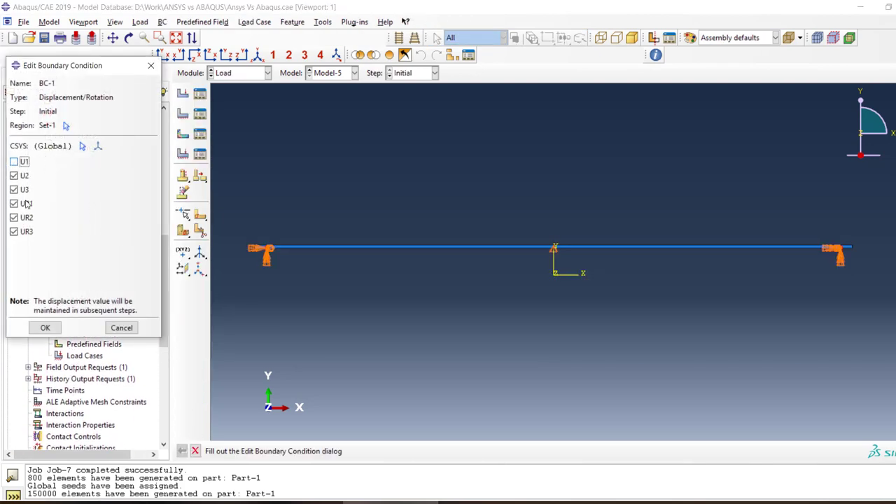
{"action": "left_click", "coordinate": [17, 189]}
{"action": "left_click", "coordinate": [21, 204]}
{"action": "left_click", "coordinate": [25, 218]}
{"action": "left_click", "coordinate": [26, 232]}
{"action": "key", "text": "alt+Tab"}
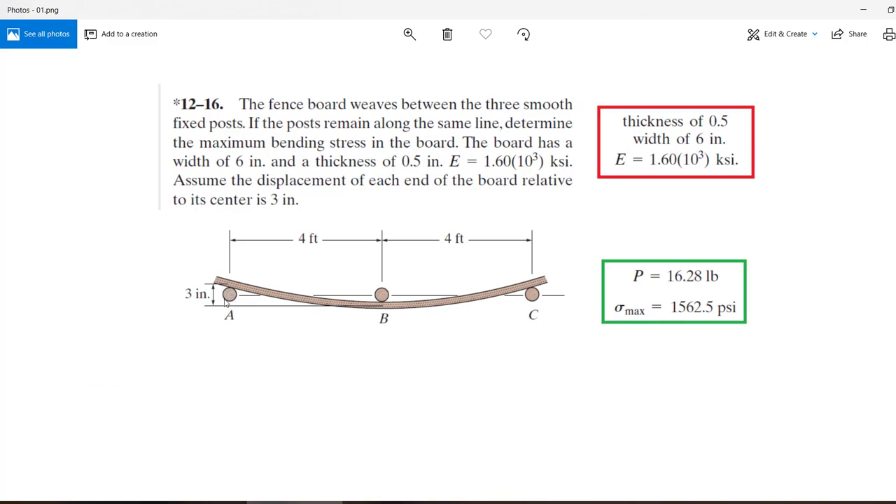
{"action": "key", "text": "alt+Tab"}
{"action": "left_click", "coordinate": [44, 328]}
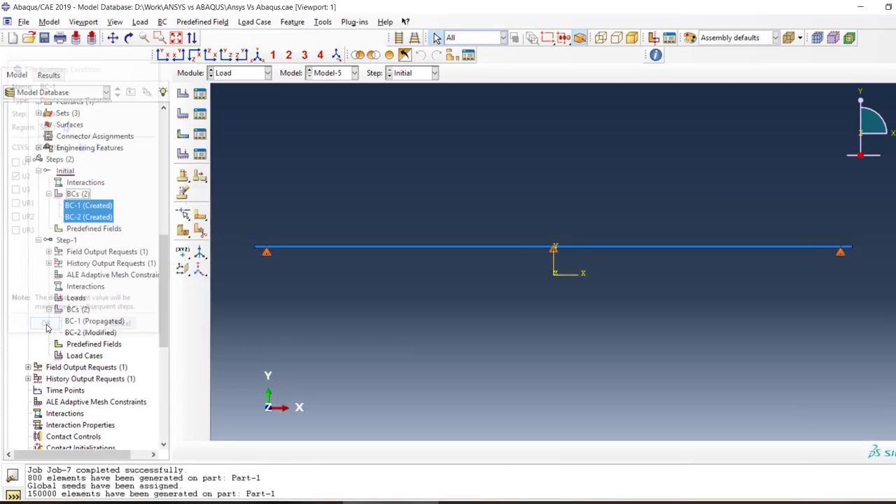
Review the displacement settings of BC-1 and BC-2 in Step-1 without changing them
{"action": "double_click", "coordinate": [98, 321]}
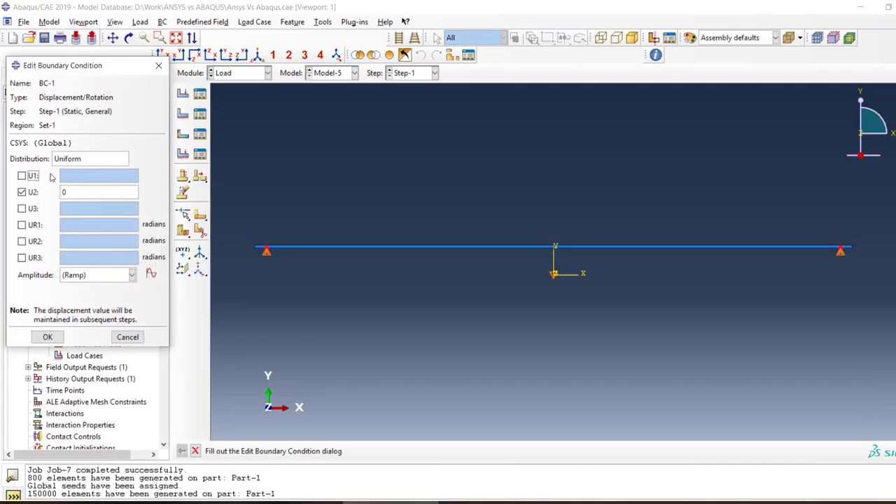
{"action": "left_click", "coordinate": [128, 337]}
{"action": "double_click", "coordinate": [77, 334]}
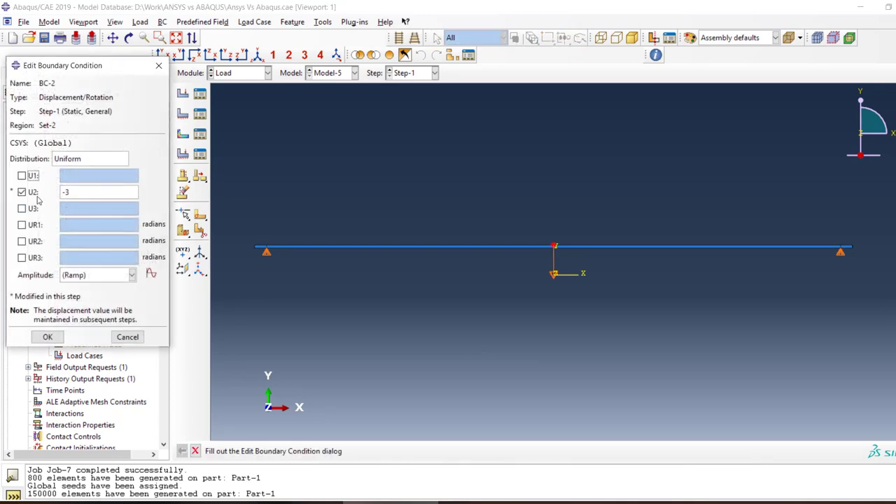
{"action": "left_click", "coordinate": [127, 337]}
Resubmit Job-7 and plot the Mises stress contours from its results on the deformed beam
{"action": "scroll", "coordinate": [92, 418], "scroll_direction": "down", "scroll_amount": 3}
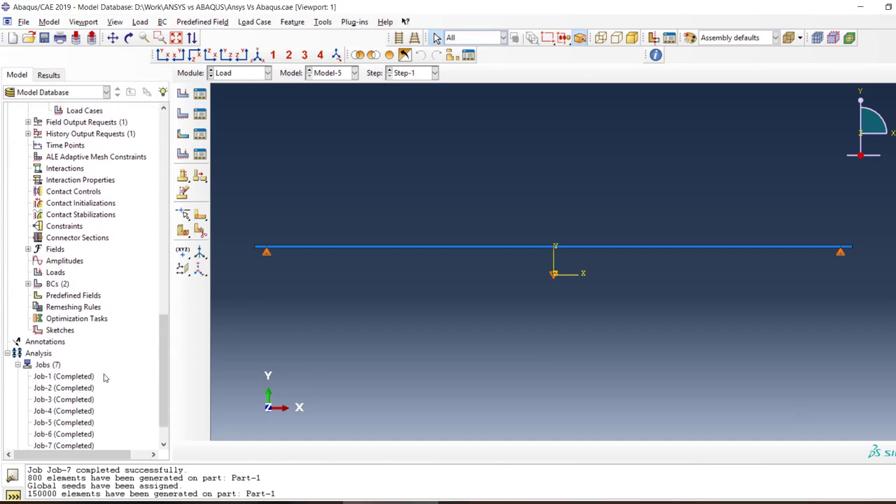
{"action": "right_click", "coordinate": [85, 413]}
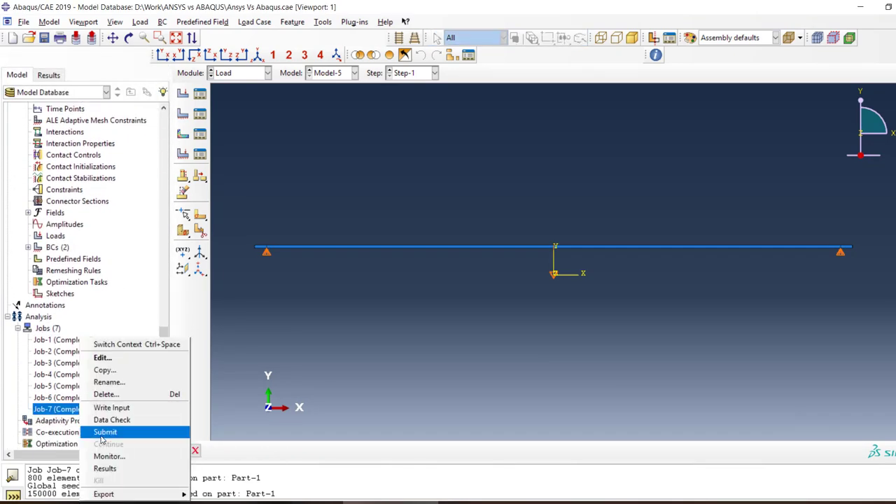
{"action": "left_click", "coordinate": [102, 432]}
{"action": "left_click", "coordinate": [38, 271]}
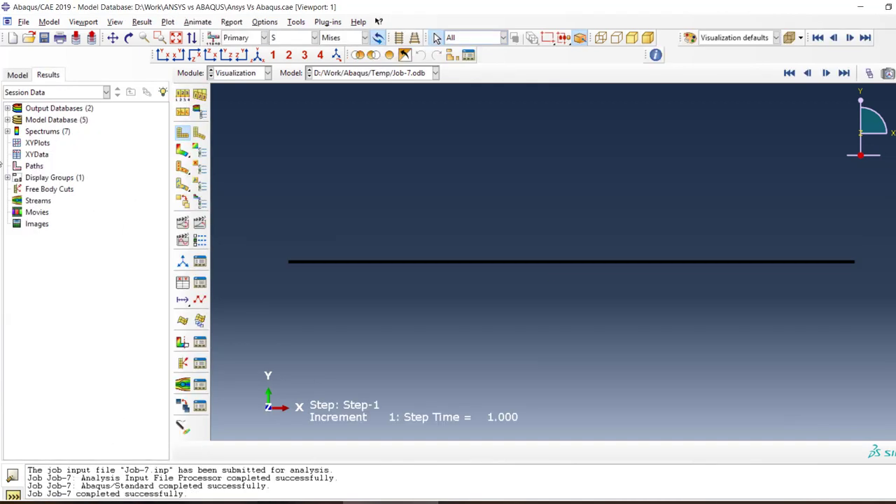
{"action": "left_click", "coordinate": [182, 151]}
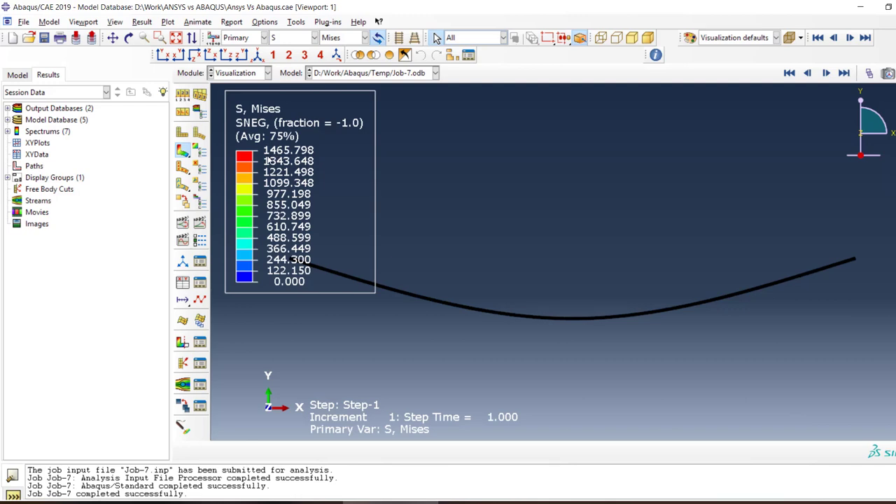
Examine the Mises stress distribution through the beam's height at midspan and near its end
{"action": "scroll", "coordinate": [580, 312], "scroll_direction": "up", "scroll_amount": 10}
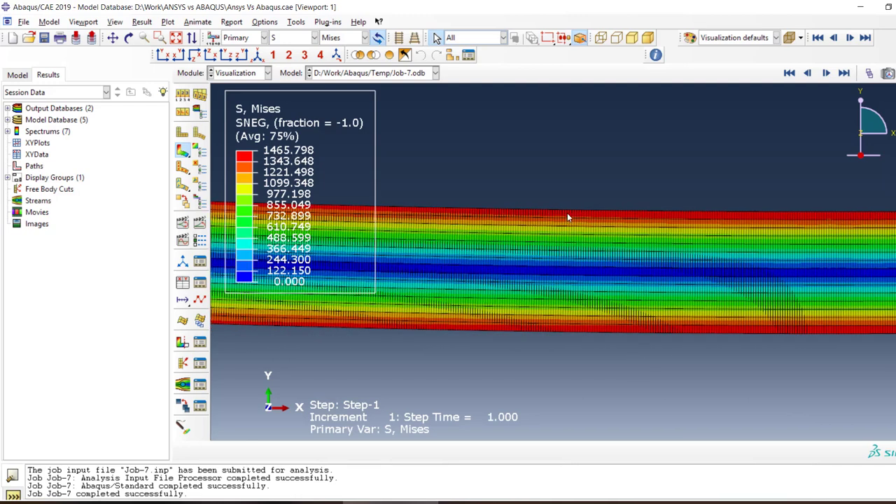
{"action": "scroll", "coordinate": [560, 214], "scroll_direction": "down", "scroll_amount": 3}
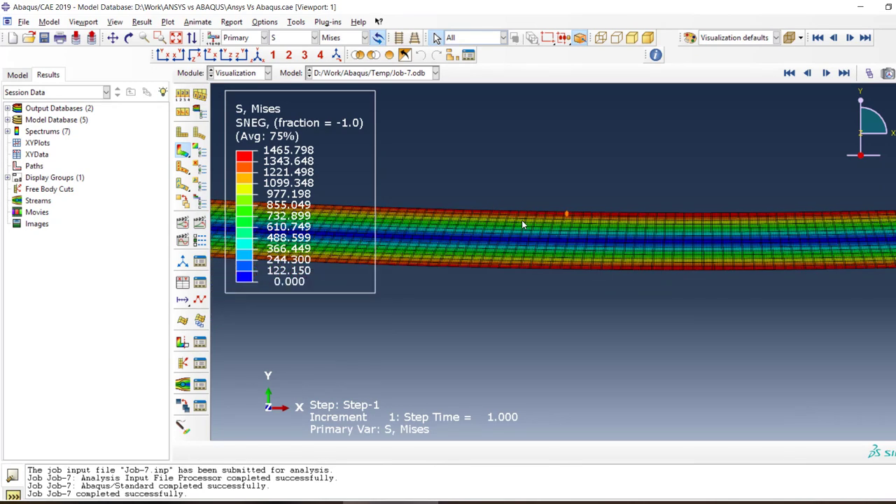
{"action": "scroll", "coordinate": [521, 224], "scroll_direction": "down", "scroll_amount": 5}
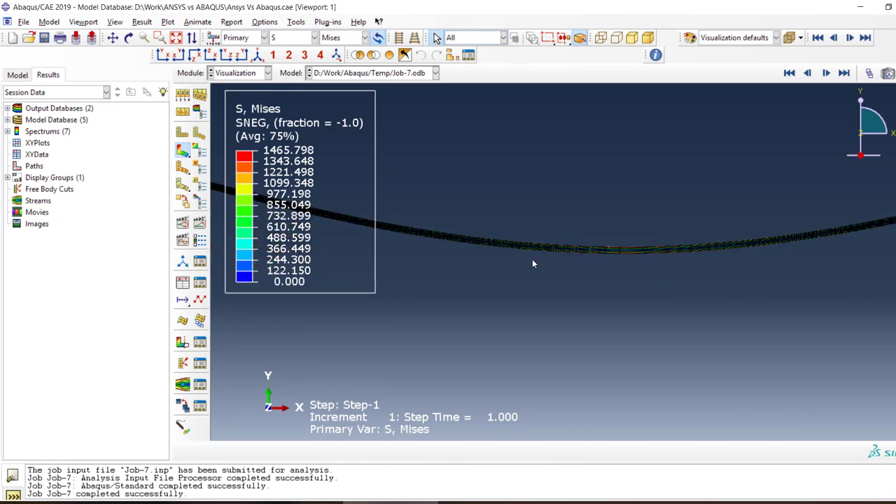
{"action": "scroll", "coordinate": [700, 247], "scroll_direction": "up", "scroll_amount": 6}
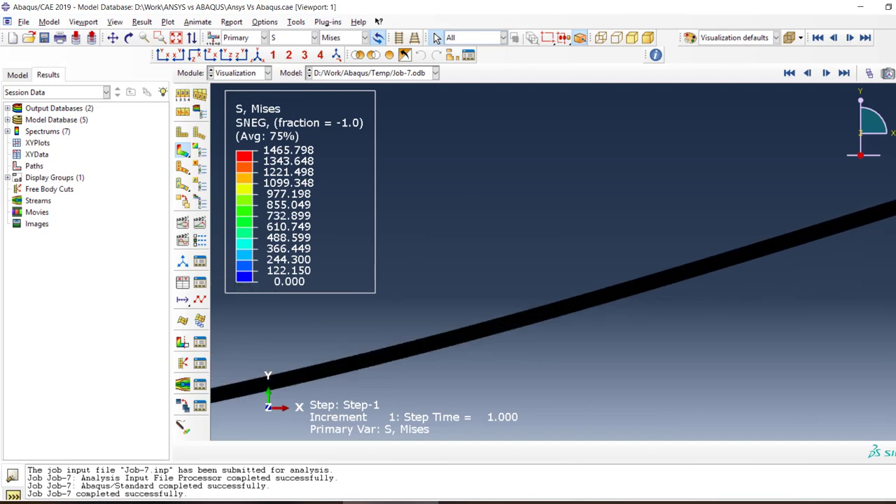
{"action": "scroll", "coordinate": [451, 313], "scroll_direction": "up", "scroll_amount": 4}
{"action": "scroll", "coordinate": [764, 243], "scroll_direction": "down", "scroll_amount": 3}
{"action": "scroll", "coordinate": [762, 224], "scroll_direction": "up", "scroll_amount": 3}
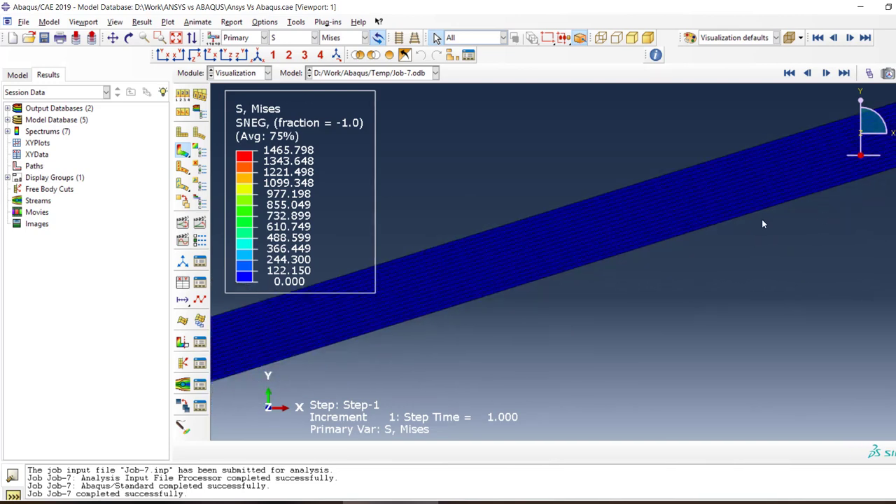
{"action": "scroll", "coordinate": [630, 255], "scroll_direction": "down", "scroll_amount": 1}
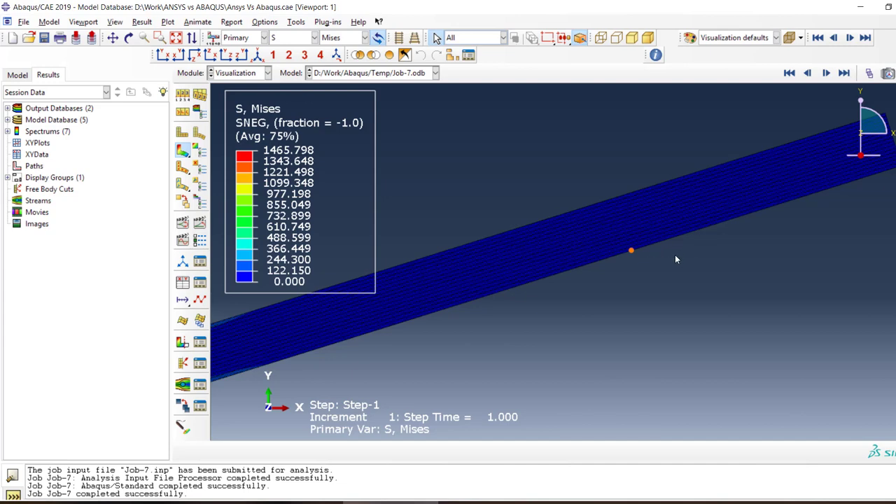
Turn off averaging of element output at nodes in the result options
{"action": "left_click", "coordinate": [199, 113]}
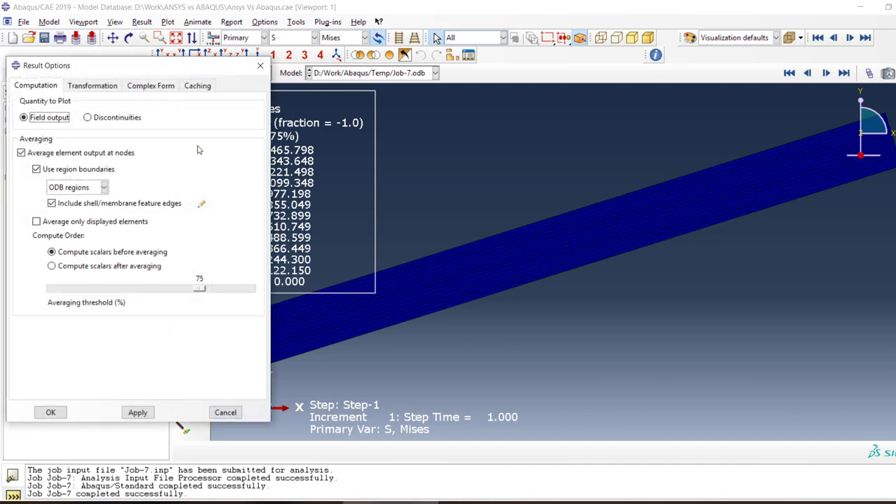
{"action": "left_click", "coordinate": [21, 153]}
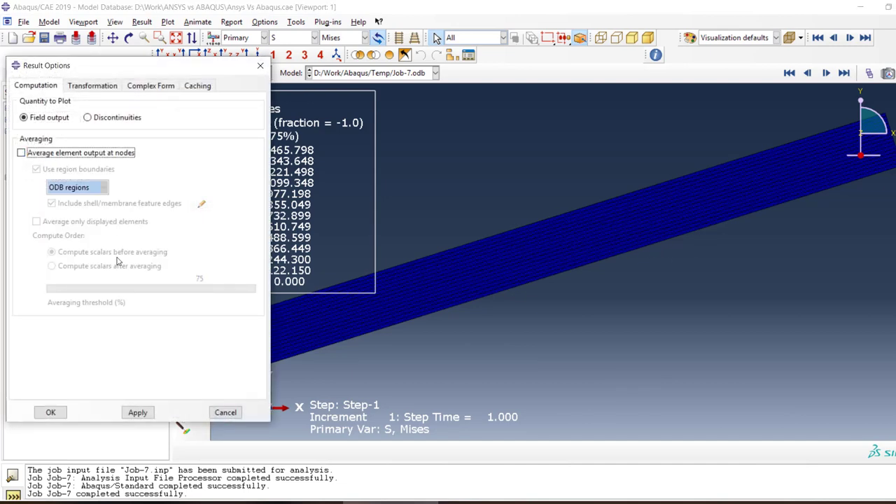
{"action": "left_click", "coordinate": [137, 413]}
{"action": "left_click", "coordinate": [51, 413]}
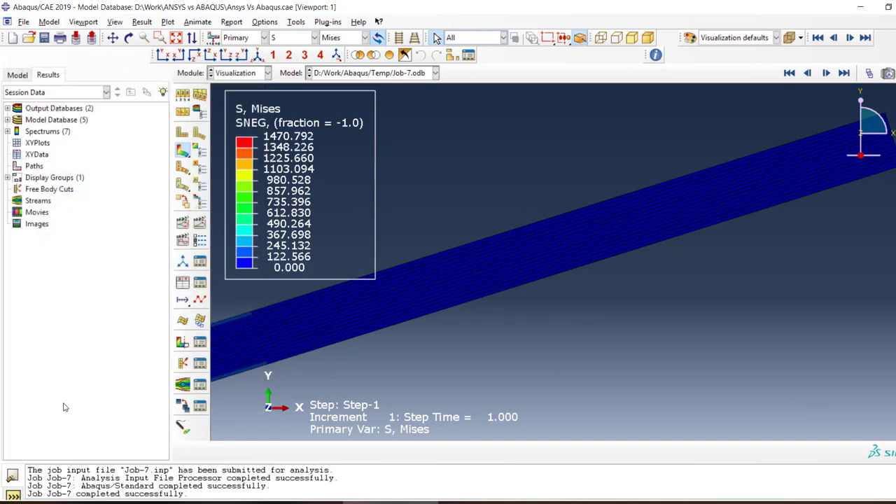
Review the transformation settings of the result options without changing them
{"action": "left_click", "coordinate": [183, 113]}
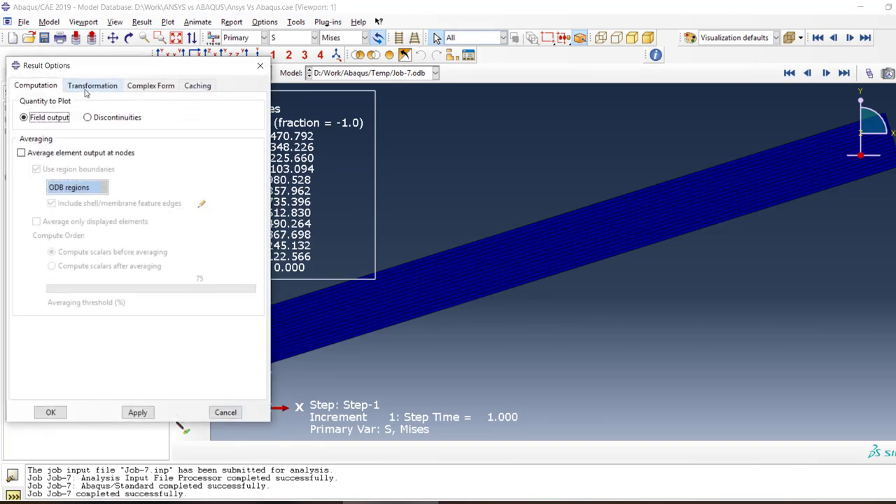
{"action": "left_click", "coordinate": [99, 89]}
{"action": "key", "text": "Escape"}
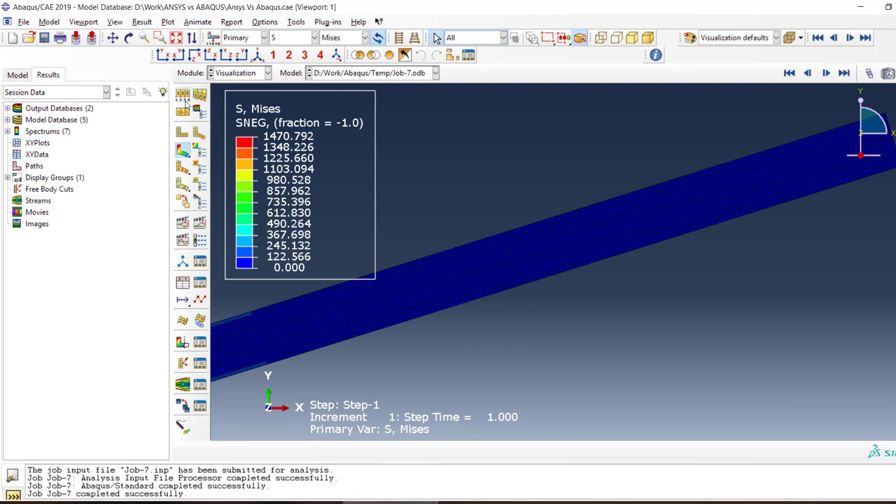
Show only the feature edges on the beam's shaded stress contour plot
{"action": "left_click", "coordinate": [182, 98]}
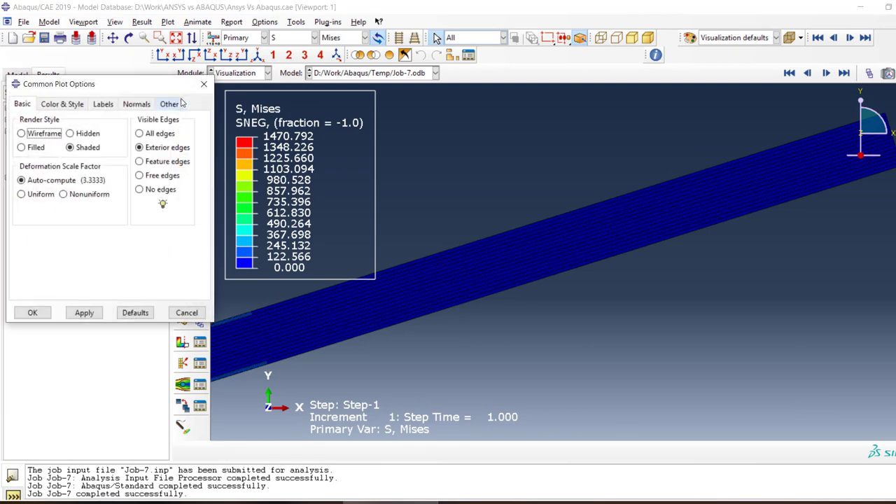
{"action": "left_click", "coordinate": [161, 161]}
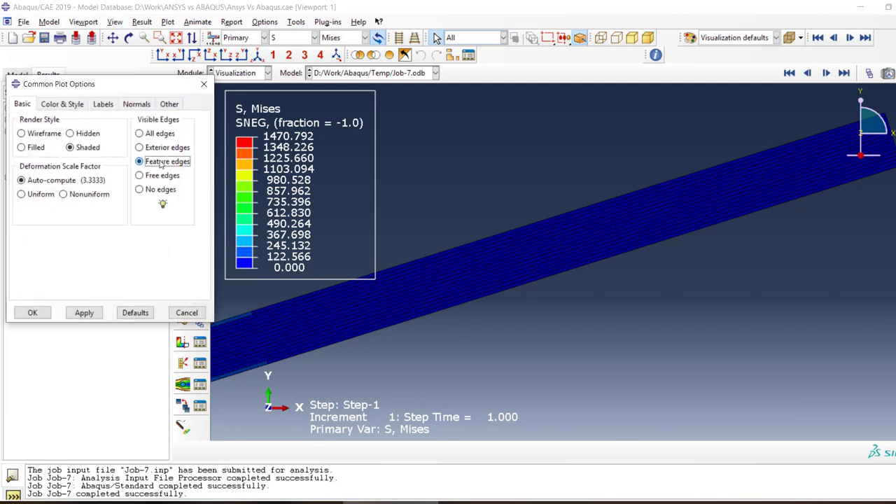
{"action": "left_click", "coordinate": [84, 312]}
{"action": "left_click", "coordinate": [33, 312]}
Examine the element-wise Mises stress bands through the beam's height at midspan, highlighting the row of elements around the load point
{"action": "scroll", "coordinate": [681, 269], "scroll_direction": "up", "scroll_amount": 9}
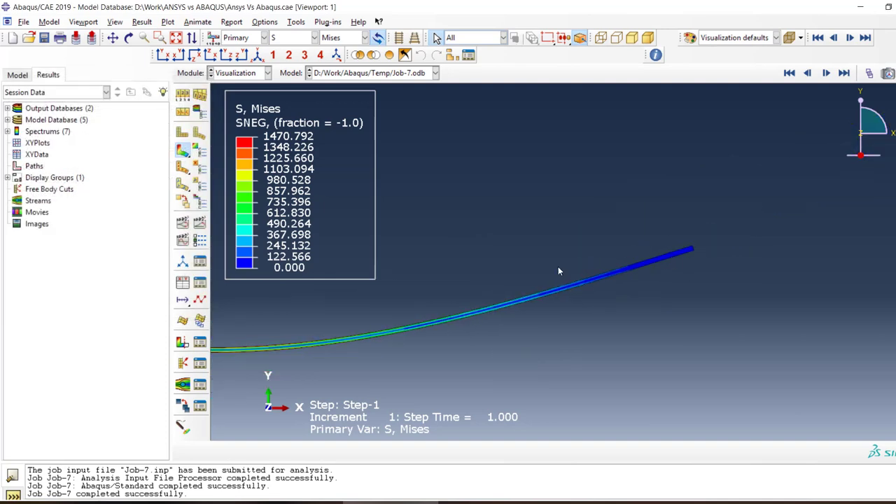
{"action": "scroll", "coordinate": [262, 354], "scroll_direction": "down", "scroll_amount": 2}
{"action": "scroll", "coordinate": [261, 354], "scroll_direction": "down", "scroll_amount": 3}
{"action": "scroll", "coordinate": [536, 289], "scroll_direction": "up", "scroll_amount": 4}
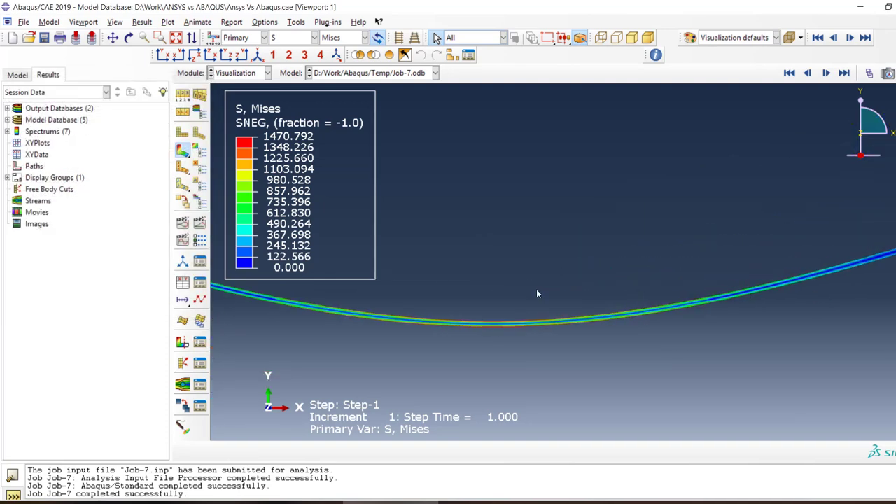
{"action": "scroll", "coordinate": [495, 321], "scroll_direction": "down", "scroll_amount": 5}
{"action": "scroll", "coordinate": [525, 318], "scroll_direction": "down", "scroll_amount": 8}
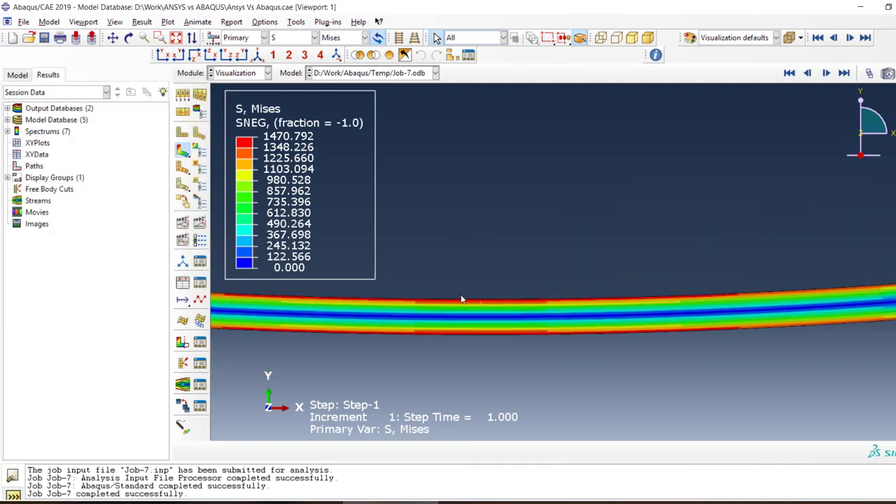
{"action": "scroll", "coordinate": [488, 313], "scroll_direction": "down", "scroll_amount": 3}
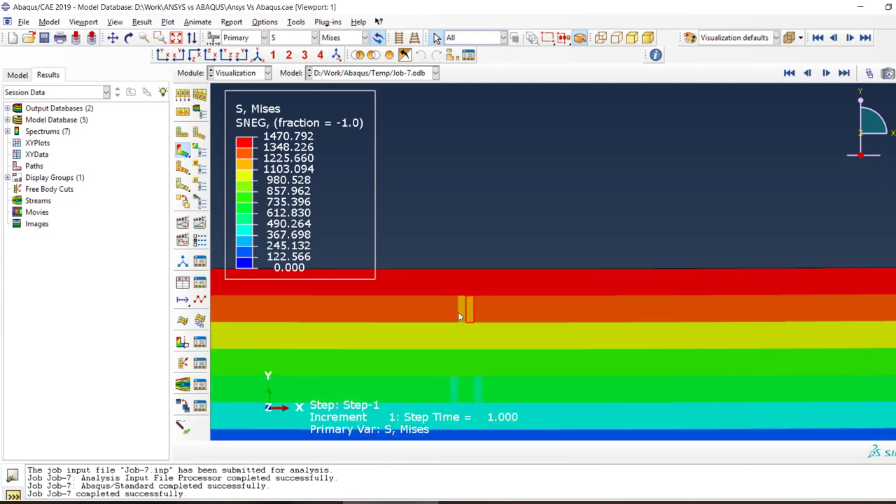
{"action": "left_click_drag", "start_coordinate": [418, 308], "coordinate": [536, 311]}
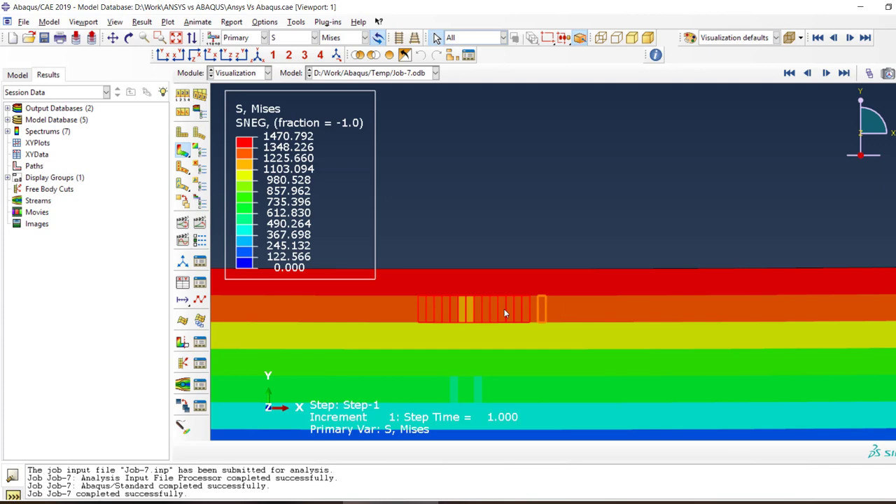
{"action": "scroll", "coordinate": [456, 299], "scroll_direction": "down", "scroll_amount": 3}
{"action": "scroll", "coordinate": [498, 326], "scroll_direction": "up", "scroll_amount": 2}
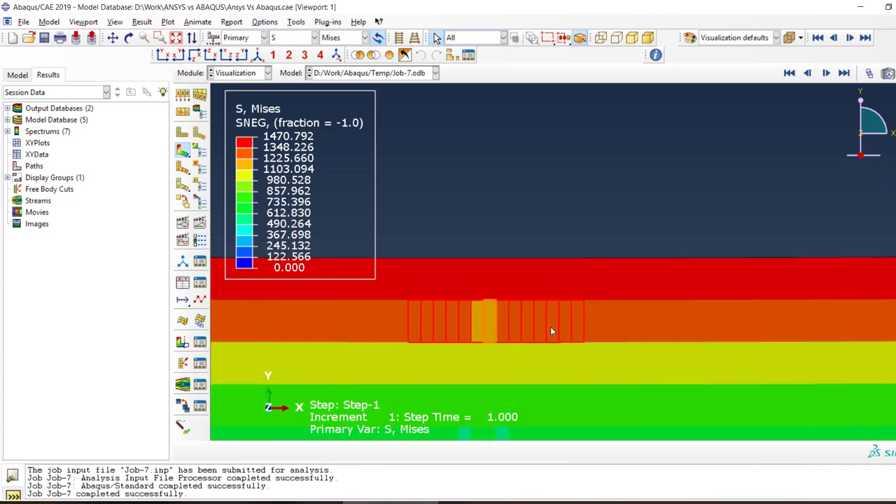
{"action": "scroll", "coordinate": [546, 332], "scroll_direction": "up", "scroll_amount": 4}
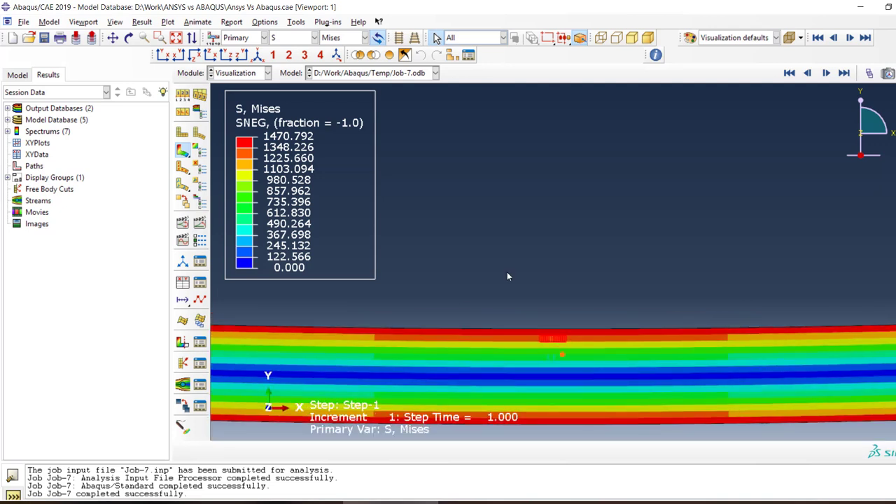
Plot the reaction force magnitude (RF) contours on the deformed beam and inspect them around the midspan load point
{"action": "left_click", "coordinate": [303, 38]}
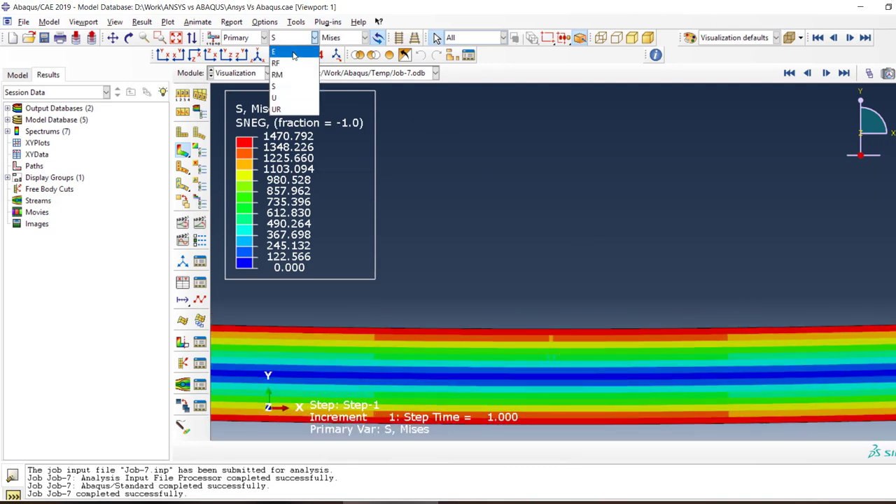
{"action": "left_click", "coordinate": [285, 64]}
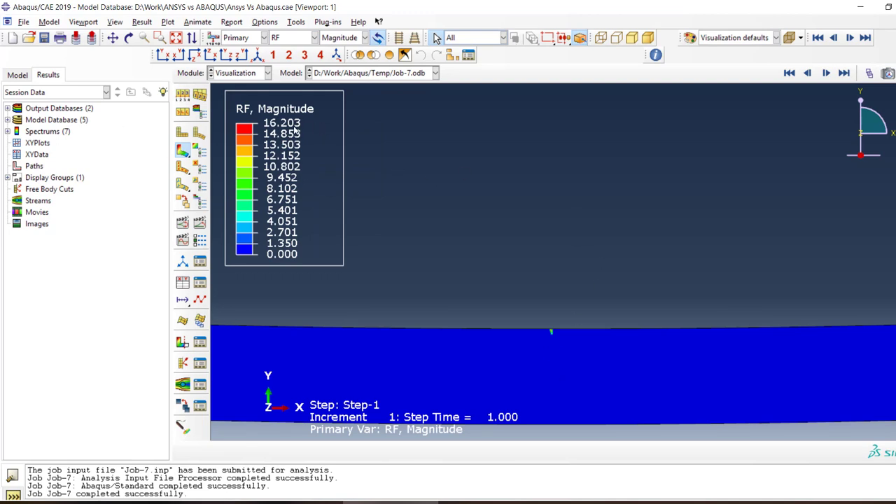
{"action": "scroll", "coordinate": [518, 326], "scroll_direction": "down", "scroll_amount": 5}
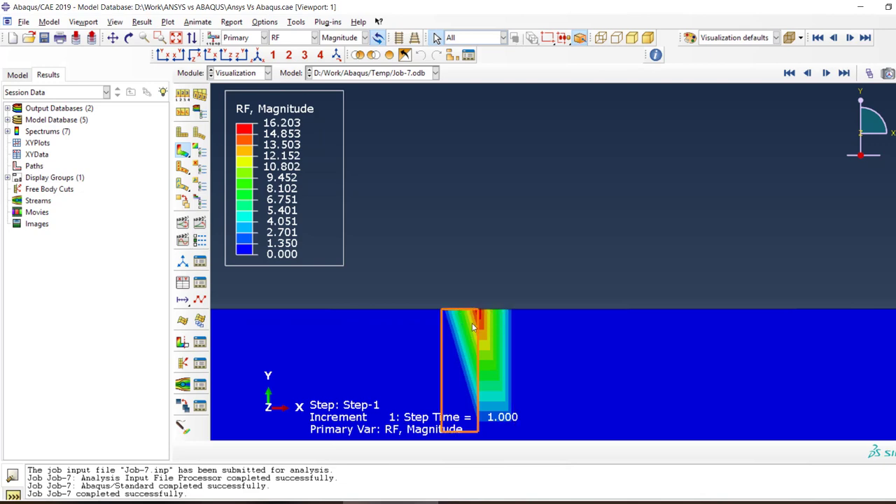
{"action": "left_click", "coordinate": [295, 503]}
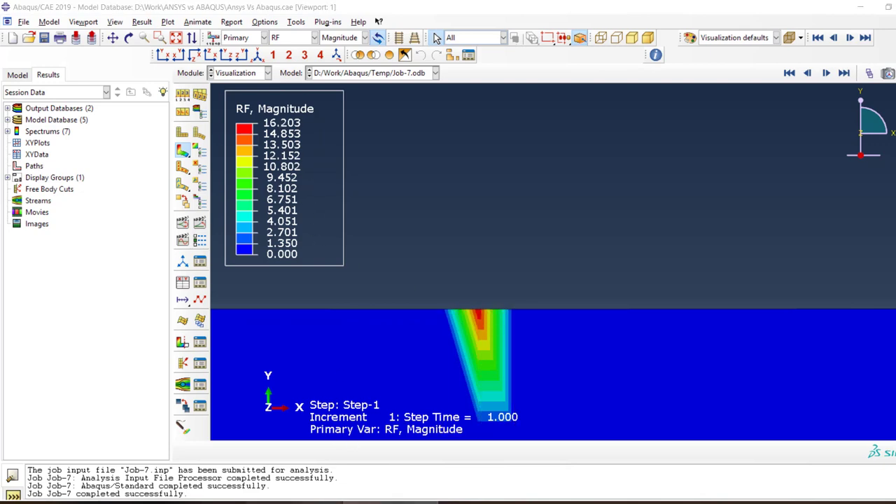
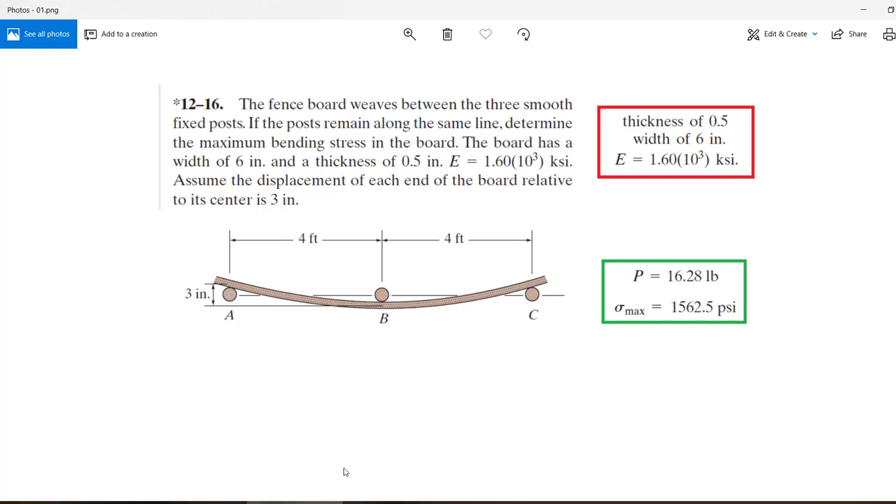
Switch from the problem image back to Abaqus and show the exterior edges on the beam's reaction force contour plot
{"action": "left_click", "coordinate": [295, 502]}
{"action": "scroll", "coordinate": [513, 316], "scroll_direction": "up", "scroll_amount": 5}
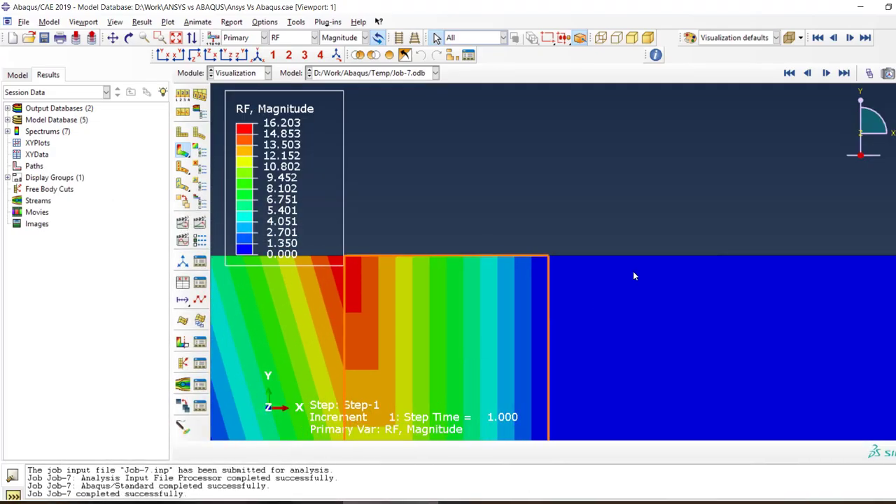
{"action": "scroll", "coordinate": [633, 276], "scroll_direction": "down", "scroll_amount": 3}
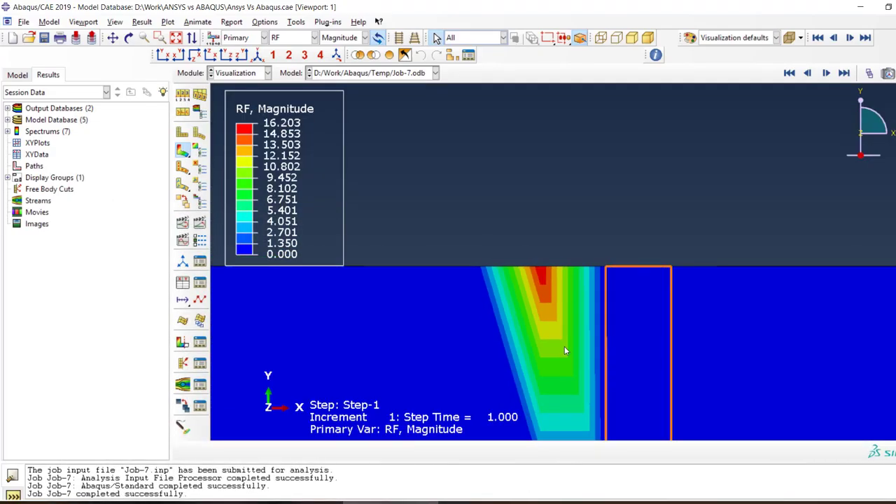
{"action": "left_click", "coordinate": [183, 95]}
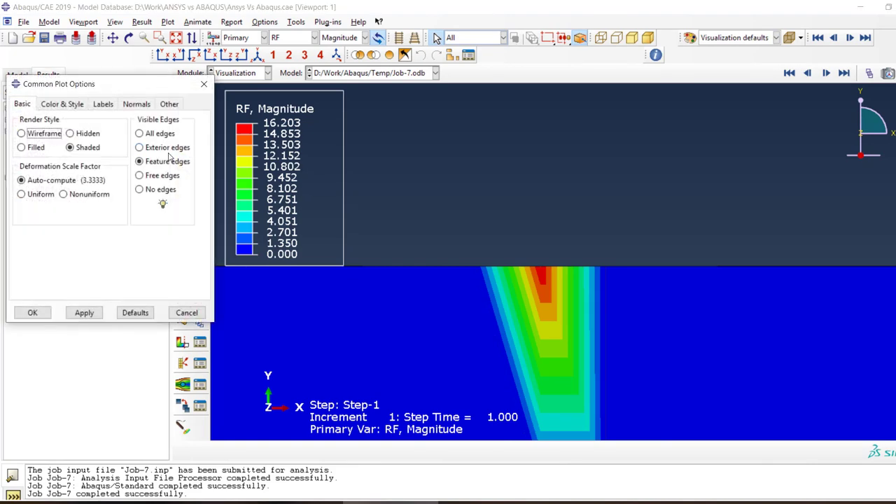
{"action": "left_click", "coordinate": [151, 148]}
{"action": "left_click", "coordinate": [92, 308]}
{"action": "left_click", "coordinate": [32, 312]}
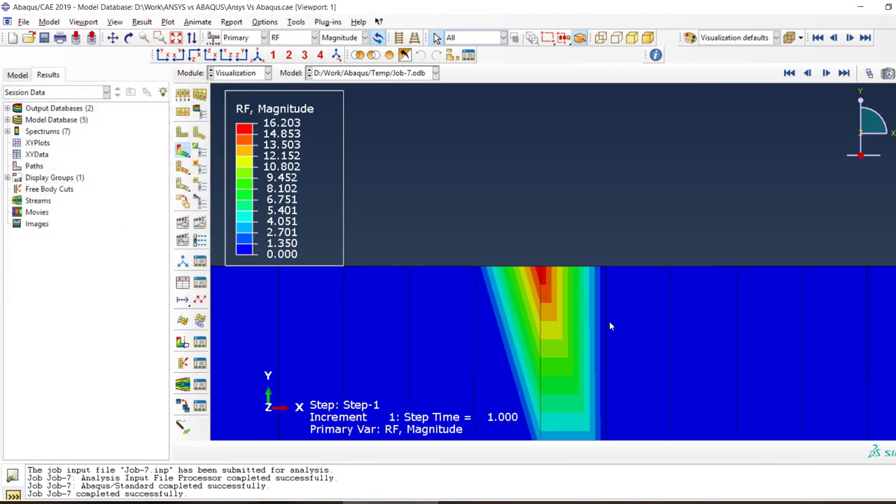
{"action": "scroll", "coordinate": [631, 218], "scroll_direction": "down", "scroll_amount": 3}
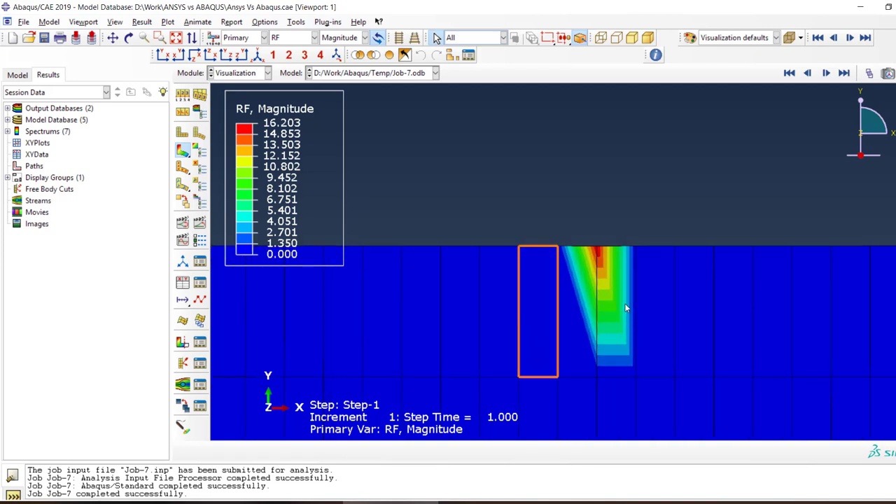
{"action": "scroll", "coordinate": [611, 289], "scroll_direction": "down", "scroll_amount": 5}
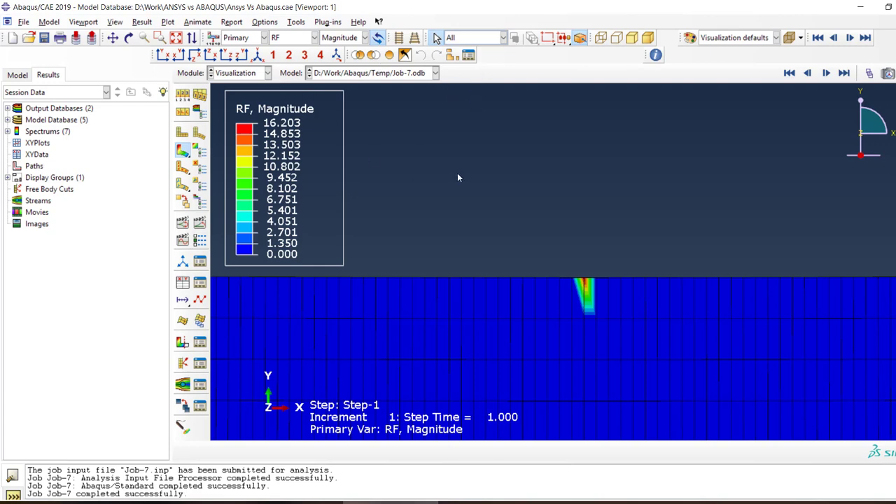
Delete the local mesh seeds from the whole of Part-1 in the Mesh module and check the seeding at the beam's end
{"action": "left_click", "coordinate": [232, 73]}
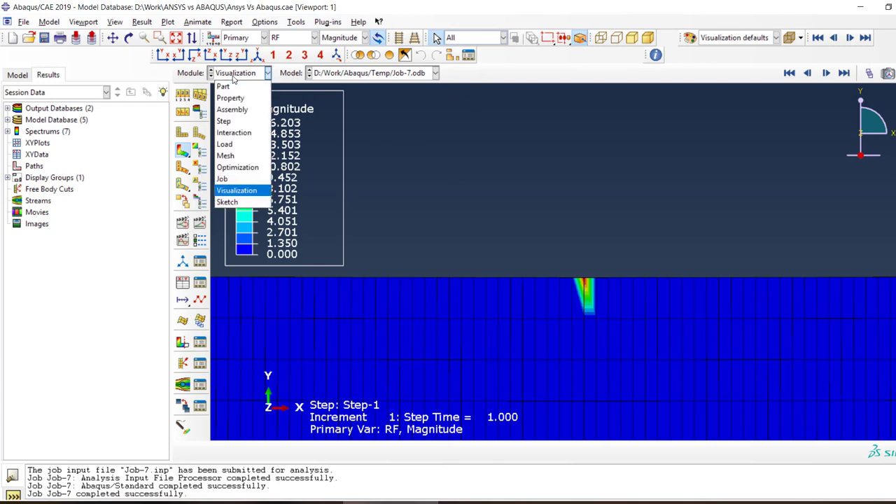
{"action": "left_click", "coordinate": [228, 154]}
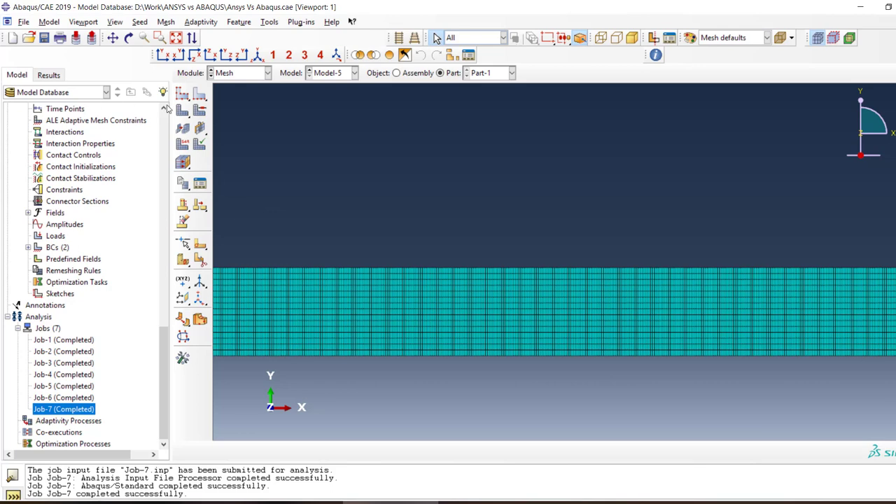
{"action": "left_click", "coordinate": [199, 95]}
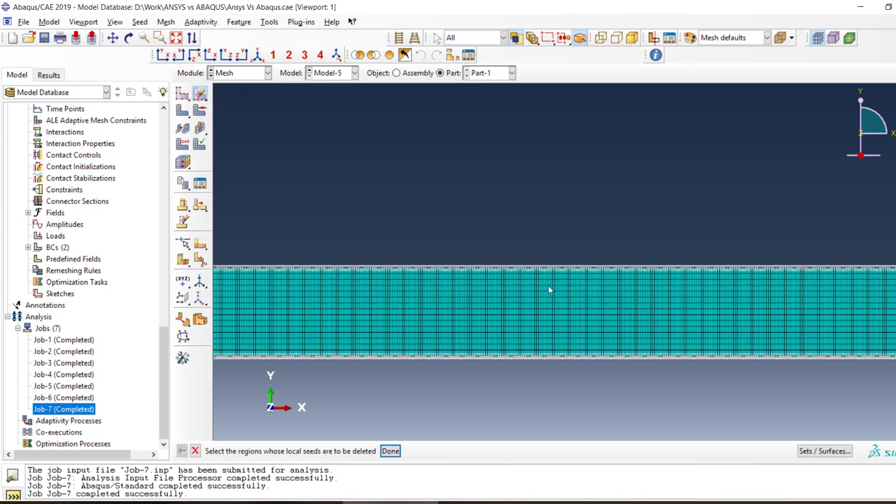
{"action": "scroll", "coordinate": [744, 288], "scroll_direction": "down", "scroll_amount": 2}
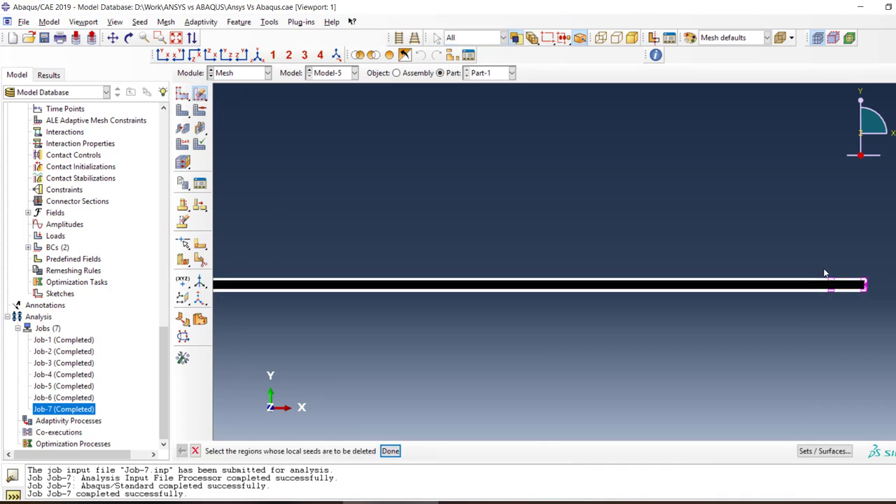
{"action": "scroll", "coordinate": [886, 244], "scroll_direction": "down", "scroll_amount": 3}
{"action": "left_click_drag", "start_coordinate": [876, 208], "coordinate": [319, 329]}
{"action": "left_click", "coordinate": [390, 451]}
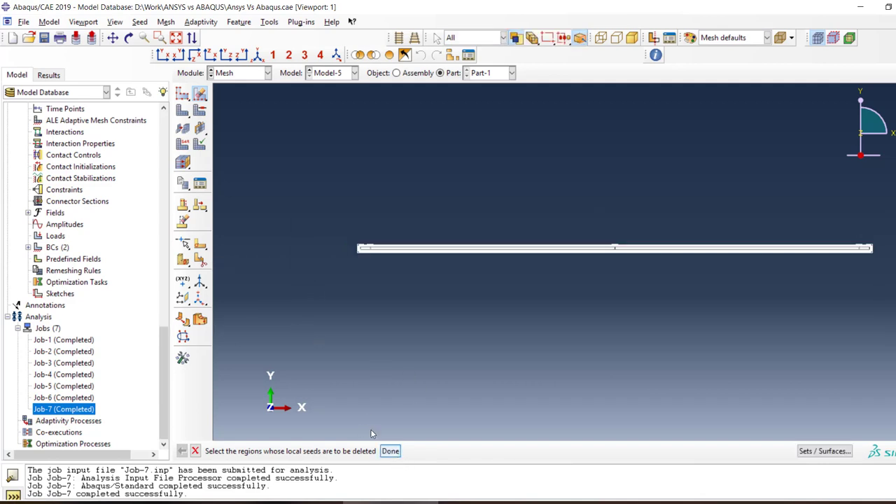
{"action": "scroll", "coordinate": [334, 242], "scroll_direction": "up", "scroll_amount": 5}
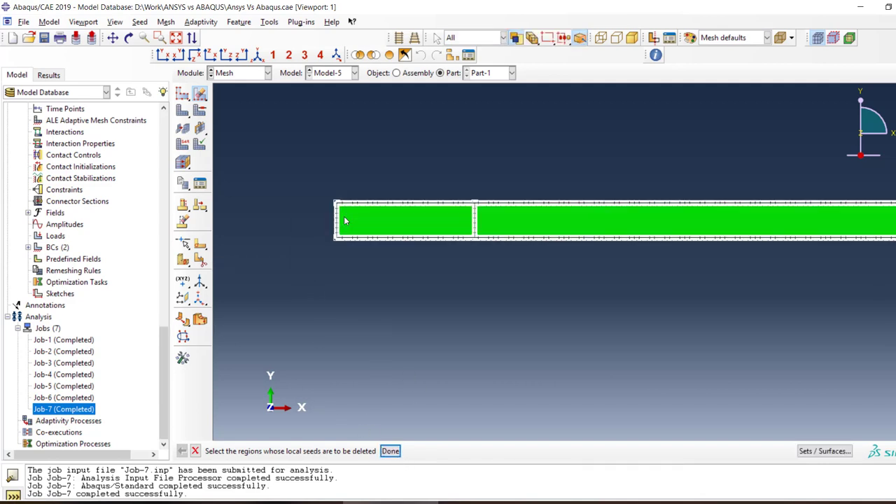
{"action": "scroll", "coordinate": [316, 203], "scroll_direction": "up", "scroll_amount": 2}
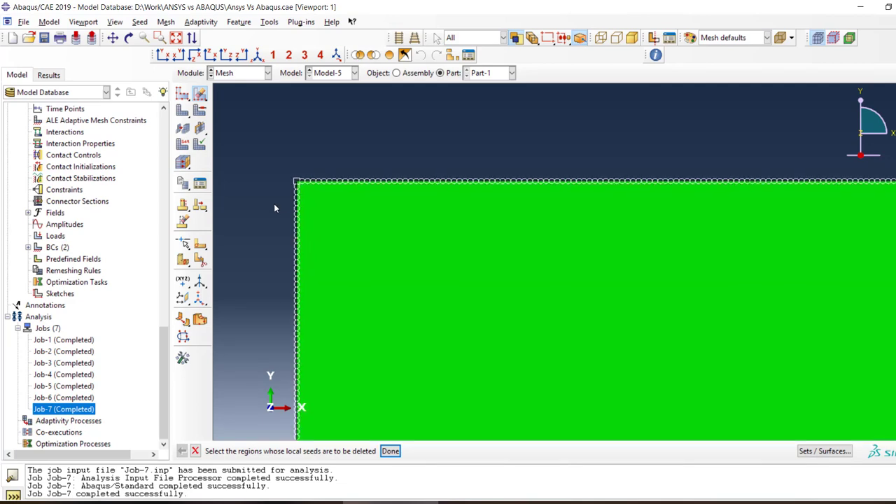
Remesh Part-1 with the global seeds and inspect the elements at the beam's end corner
{"action": "left_click", "coordinate": [183, 112]}
{"action": "left_click", "coordinate": [283, 451]}
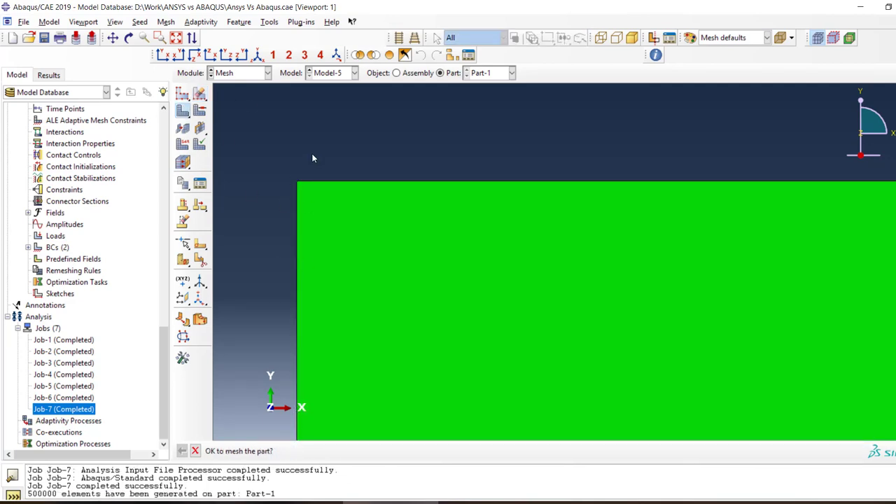
{"action": "scroll", "coordinate": [308, 191], "scroll_direction": "up", "scroll_amount": 5}
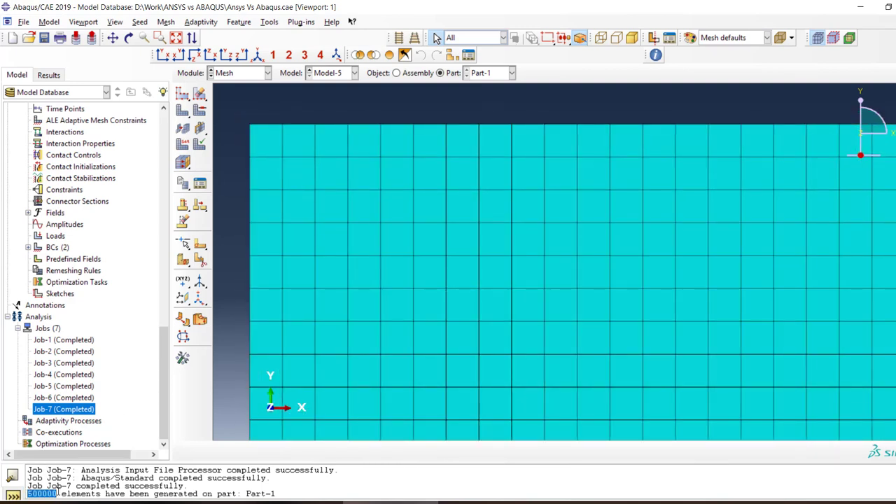
Review the approximate global seed size of Part-1 without changing it
{"action": "left_click", "coordinate": [182, 93]}
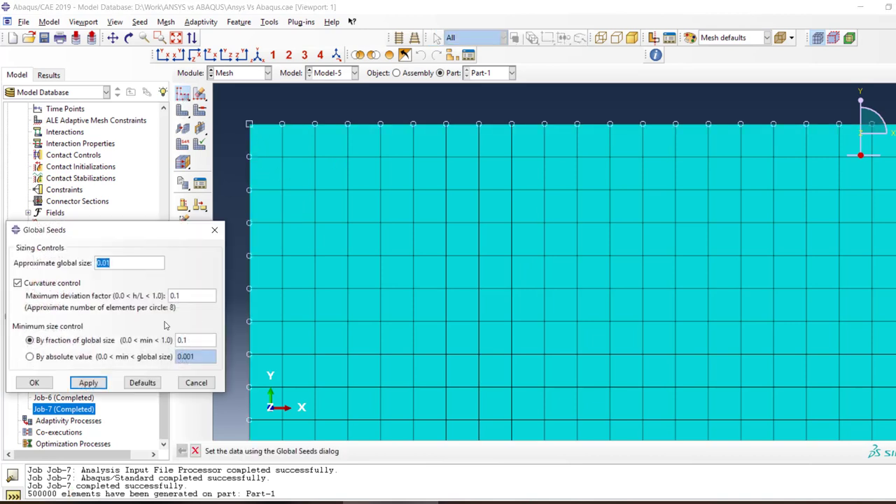
{"action": "left_click", "coordinate": [112, 263]}
{"action": "left_click_drag", "start_coordinate": [117, 262], "coordinate": [48, 260]}
{"action": "left_click", "coordinate": [88, 382]}
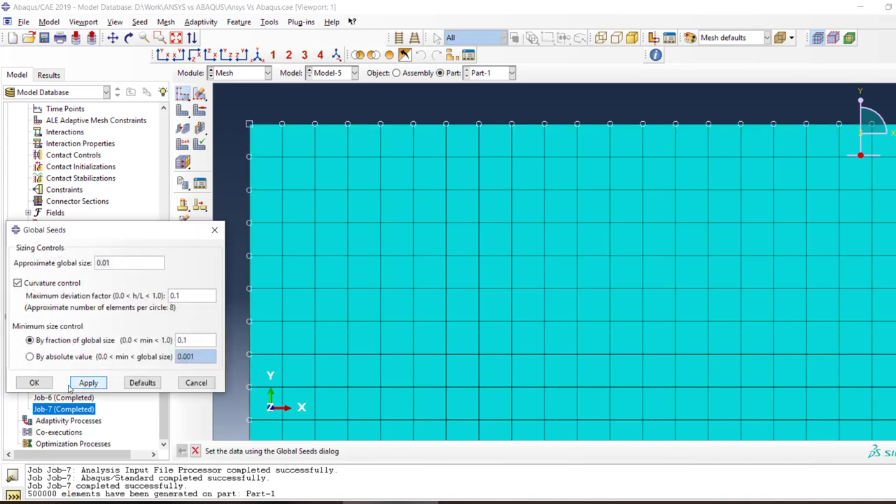
{"action": "left_click", "coordinate": [33, 382]}
Submit Job-7 again with the new mesh and allow its existing job files to be overwritten
{"action": "right_click", "coordinate": [88, 411]}
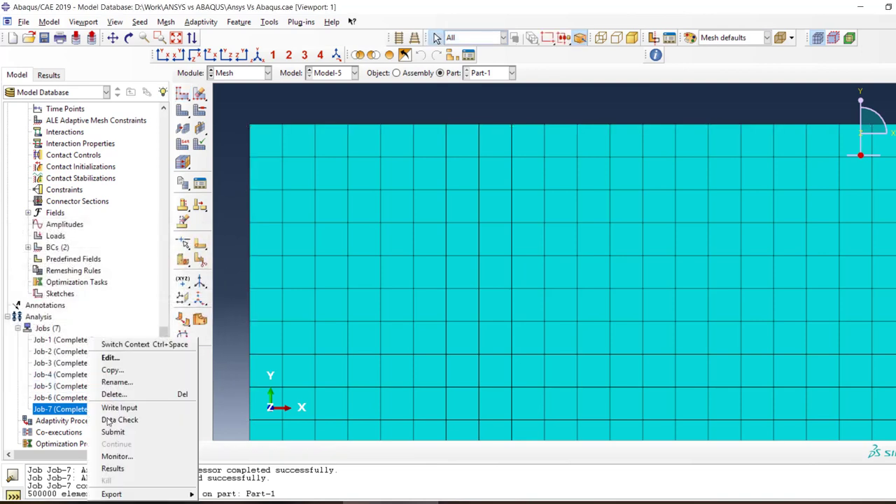
{"action": "left_click", "coordinate": [145, 433]}
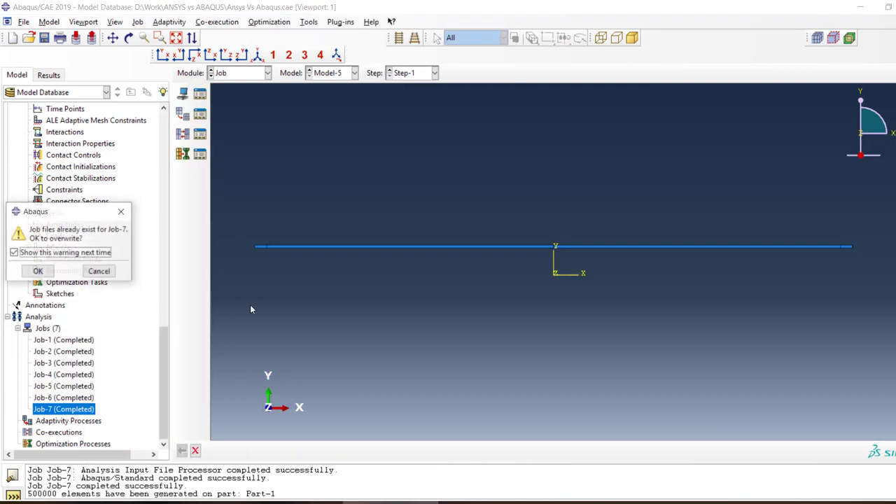
{"action": "left_click", "coordinate": [34, 268]}
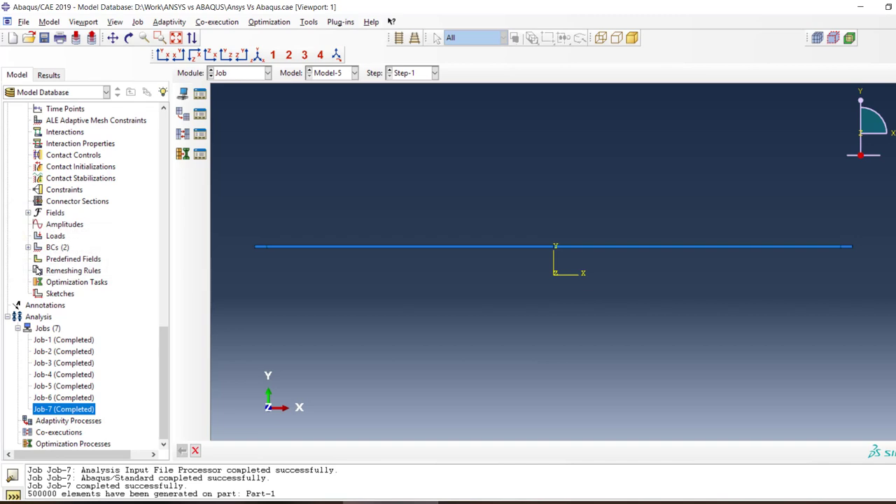
Switch to Task Manager and review the memory, CPU and GPU 1 performance graphs for the analysis run
{"action": "key", "text": "ctrl+shift+Escape"}
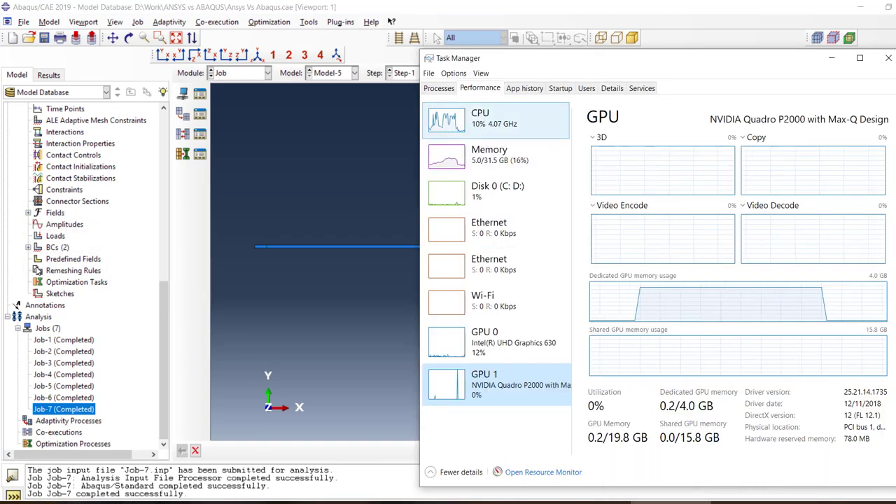
{"action": "left_click", "coordinate": [496, 157]}
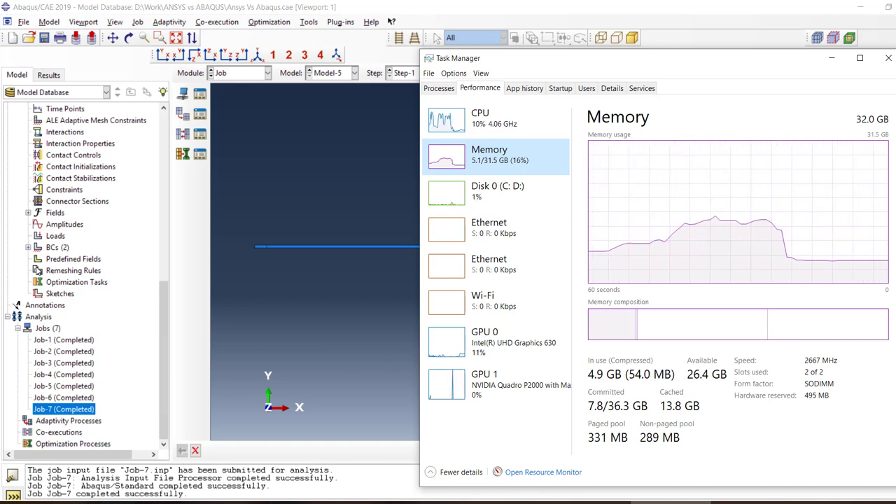
{"action": "left_click", "coordinate": [495, 120]}
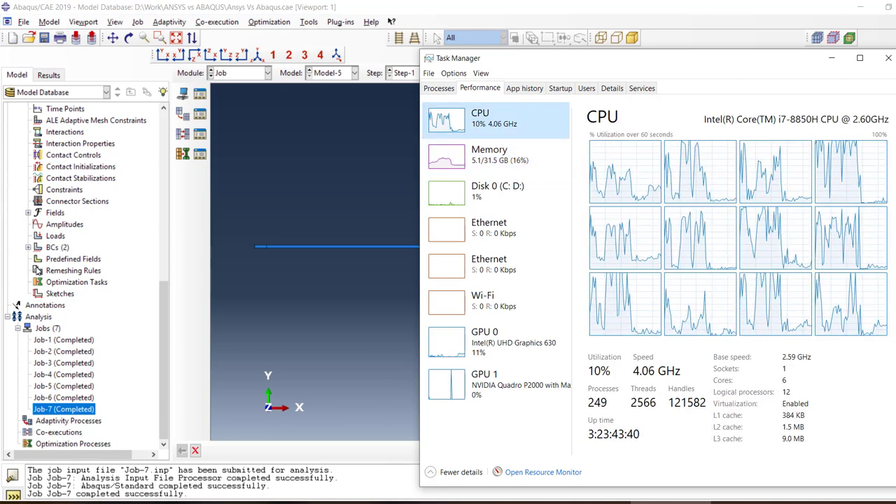
{"action": "left_click", "coordinate": [496, 384]}
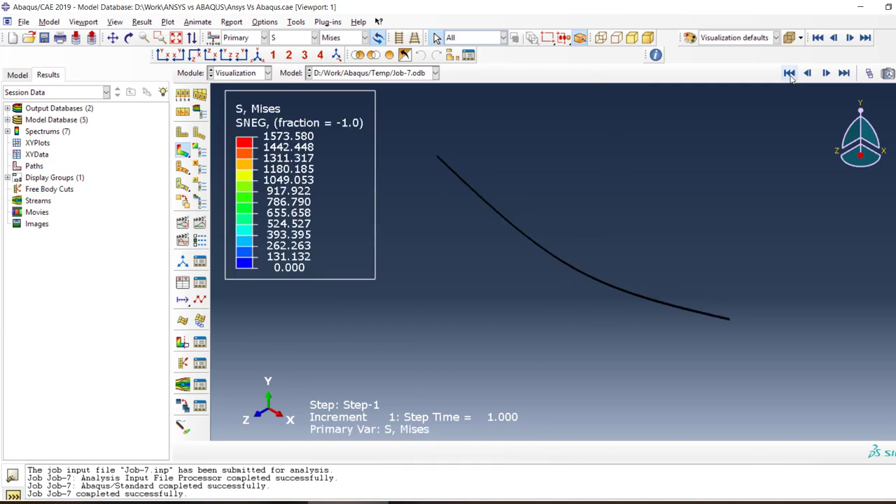
View the deformed beam in the XY plane and plot its reaction force magnitude (RF)
{"action": "left_click", "coordinate": [161, 56]}
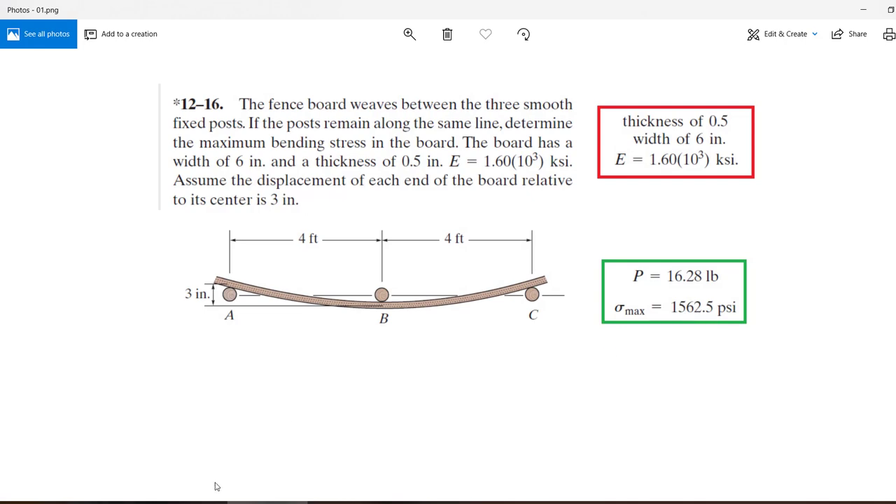
{"action": "left_click", "coordinate": [319, 502]}
{"action": "left_click", "coordinate": [285, 39]}
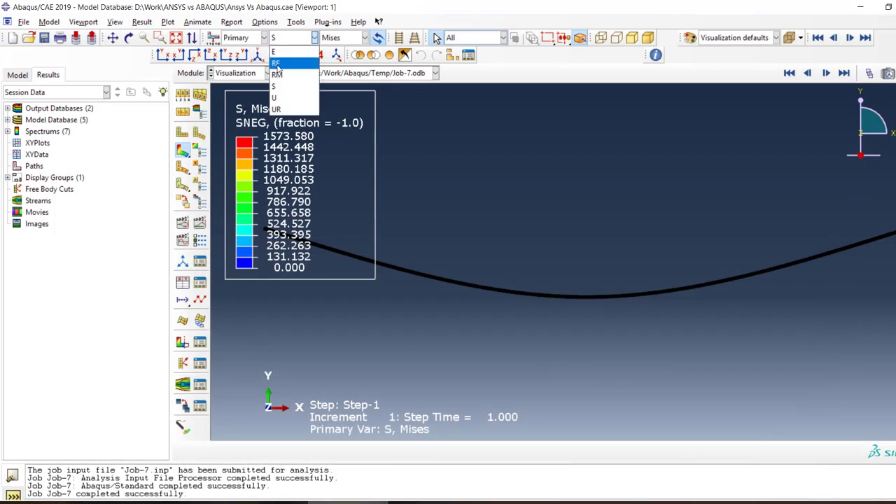
{"action": "left_click", "coordinate": [277, 64]}
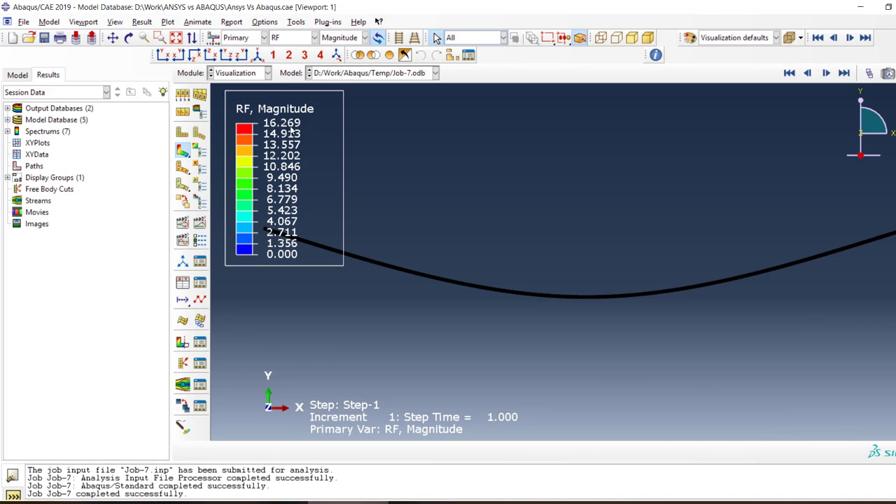
Examine the reaction force contours on the finely meshed elements around the midspan load point
{"action": "scroll", "coordinate": [602, 283], "scroll_direction": "down", "scroll_amount": 7}
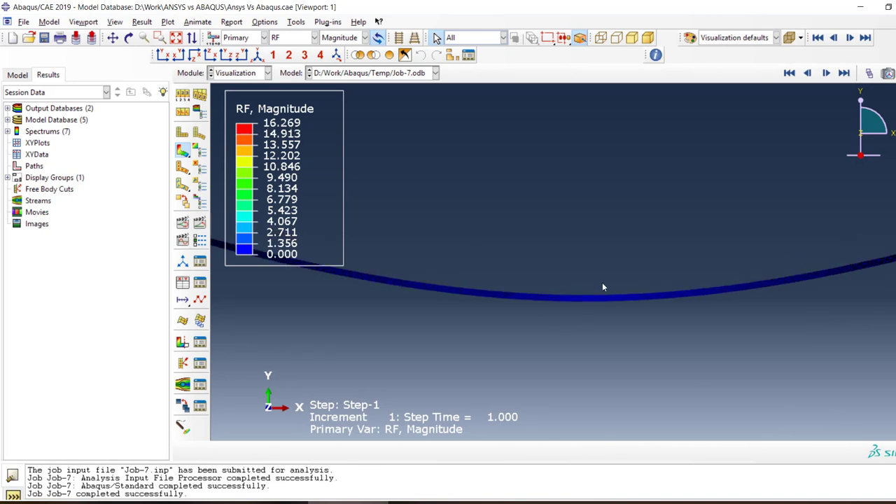
{"action": "scroll", "coordinate": [543, 327], "scroll_direction": "up", "scroll_amount": 3}
{"action": "scroll", "coordinate": [645, 326], "scroll_direction": "down", "scroll_amount": 4}
{"action": "scroll", "coordinate": [597, 328], "scroll_direction": "up", "scroll_amount": 4}
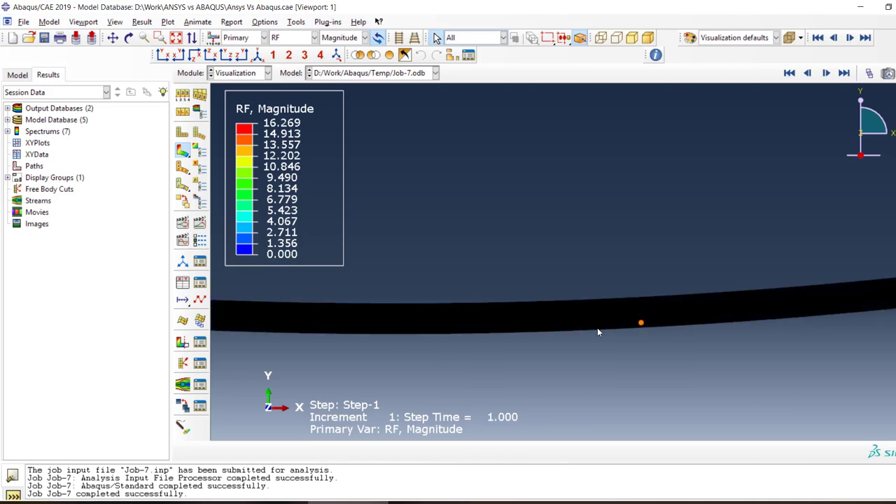
{"action": "scroll", "coordinate": [670, 349], "scroll_direction": "down", "scroll_amount": 6}
{"action": "scroll", "coordinate": [695, 348], "scroll_direction": "down", "scroll_amount": 5}
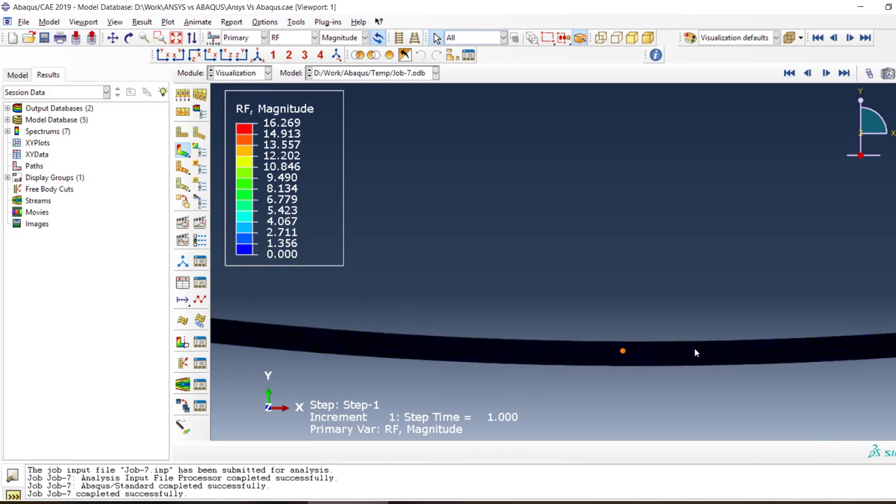
{"action": "scroll", "coordinate": [496, 334], "scroll_direction": "down", "scroll_amount": 6}
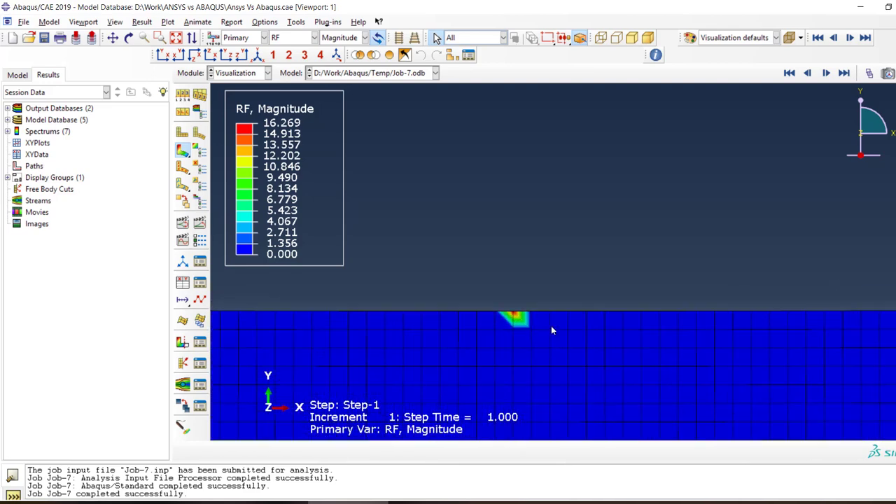
{"action": "scroll", "coordinate": [575, 317], "scroll_direction": "up", "scroll_amount": 2}
{"action": "scroll", "coordinate": [536, 281], "scroll_direction": "up", "scroll_amount": 4}
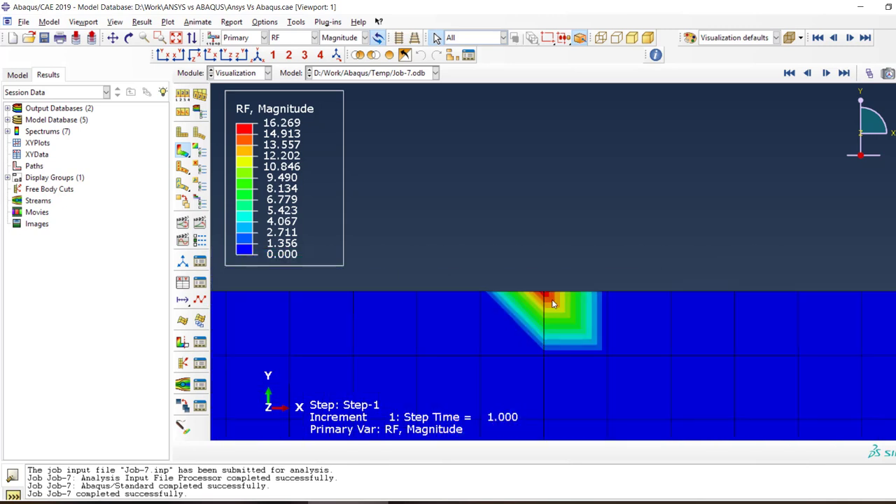
{"action": "scroll", "coordinate": [543, 296], "scroll_direction": "up", "scroll_amount": 4}
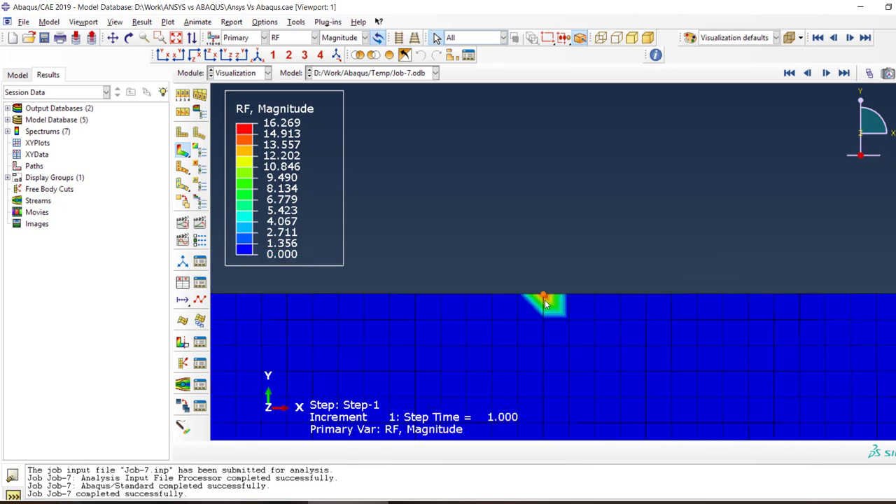
Show only the feature edges on the shaded reaction force contour plot
{"action": "left_click", "coordinate": [200, 111]}
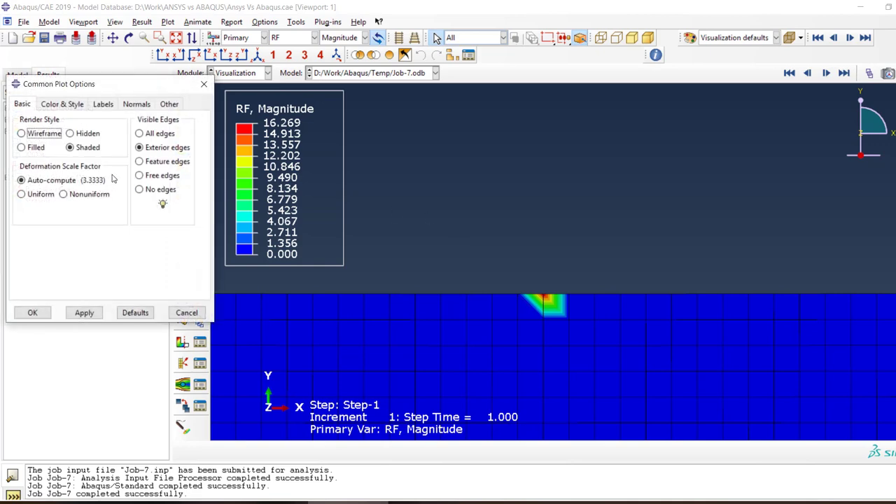
{"action": "left_click", "coordinate": [154, 162]}
{"action": "left_click", "coordinate": [77, 313]}
{"action": "left_click", "coordinate": [41, 314]}
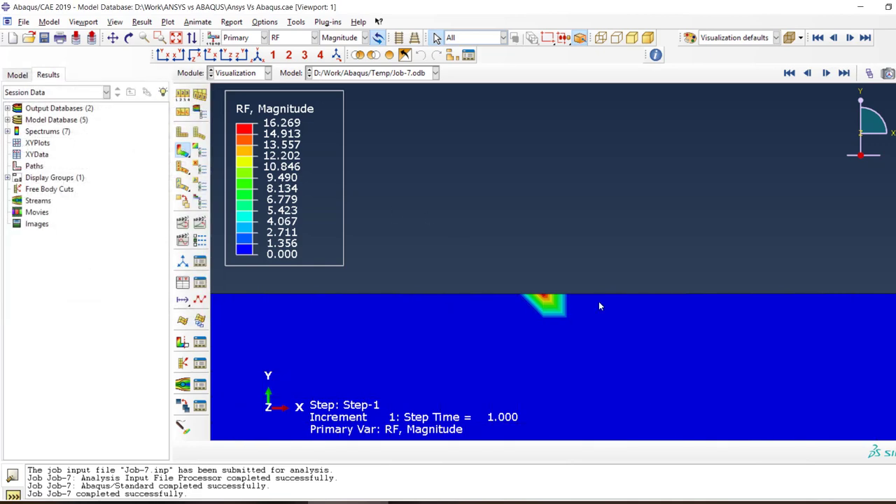
Plot the von Mises stress (S, Mises) on the deformed beam around midspan
{"action": "scroll", "coordinate": [599, 301], "scroll_direction": "up", "scroll_amount": 2}
{"action": "scroll", "coordinate": [503, 295], "scroll_direction": "up", "scroll_amount": 2}
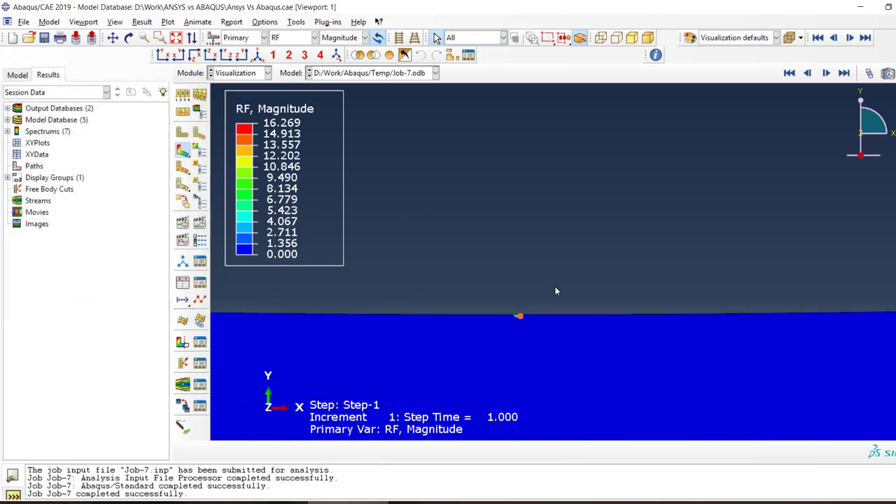
{"action": "scroll", "coordinate": [556, 294], "scroll_direction": "up", "scroll_amount": 3}
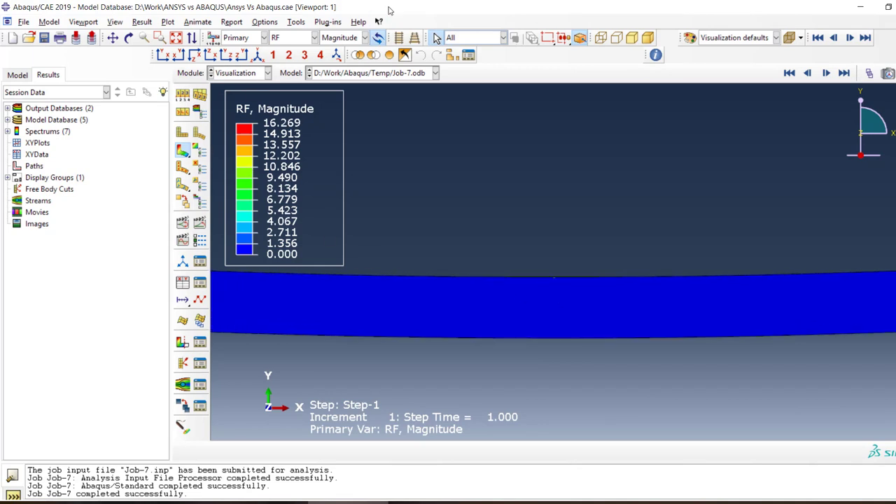
{"action": "left_click", "coordinate": [294, 38]}
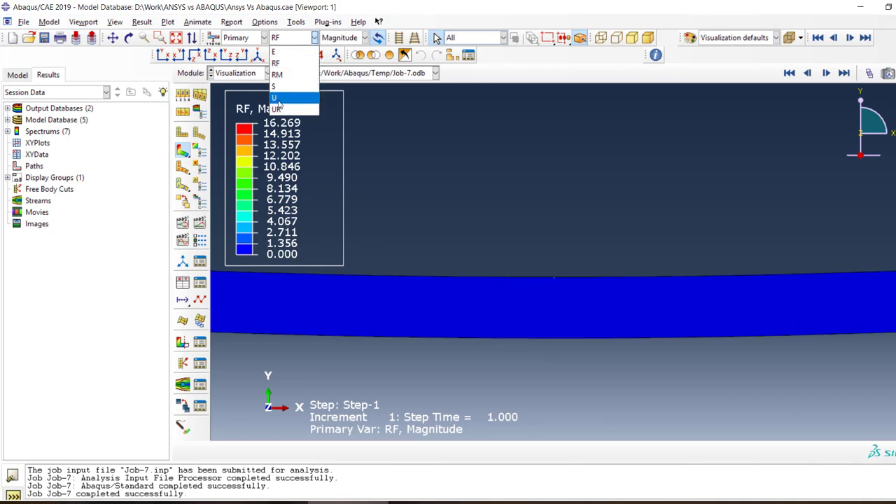
{"action": "left_click", "coordinate": [277, 86]}
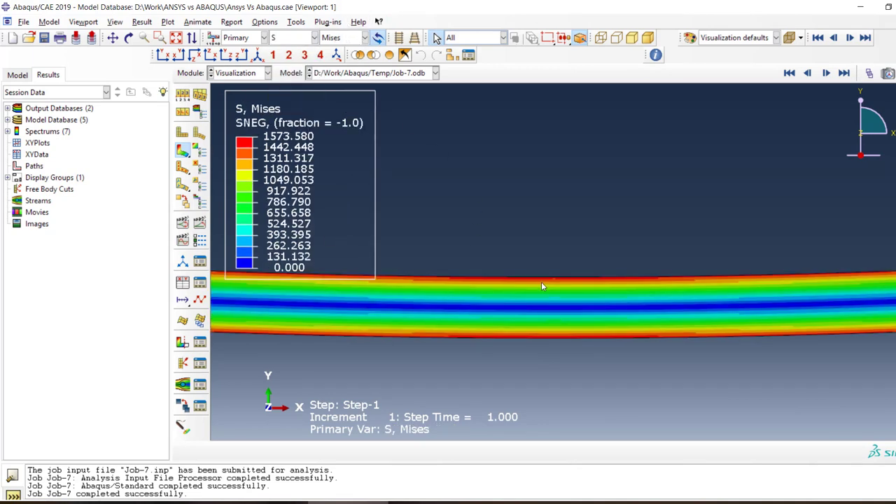
Examine the Mises stress bands through the beam's depth around the midspan load point
{"action": "scroll", "coordinate": [543, 283], "scroll_direction": "down", "scroll_amount": 5}
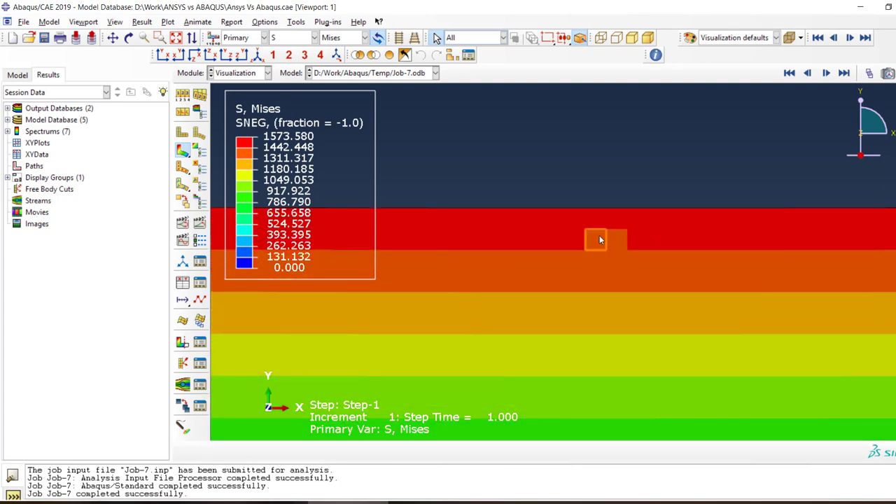
{"action": "scroll", "coordinate": [560, 287], "scroll_direction": "up", "scroll_amount": 5}
{"action": "left_click", "coordinate": [183, 112]}
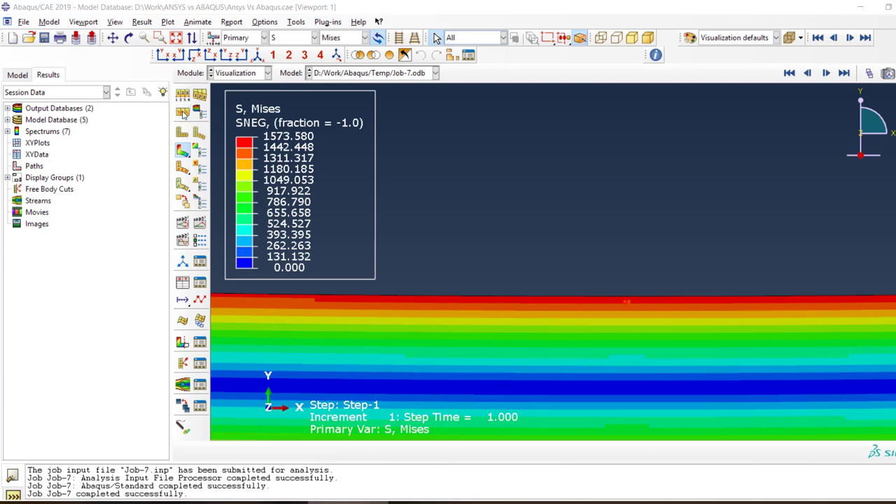
{"action": "left_click", "coordinate": [225, 413]}
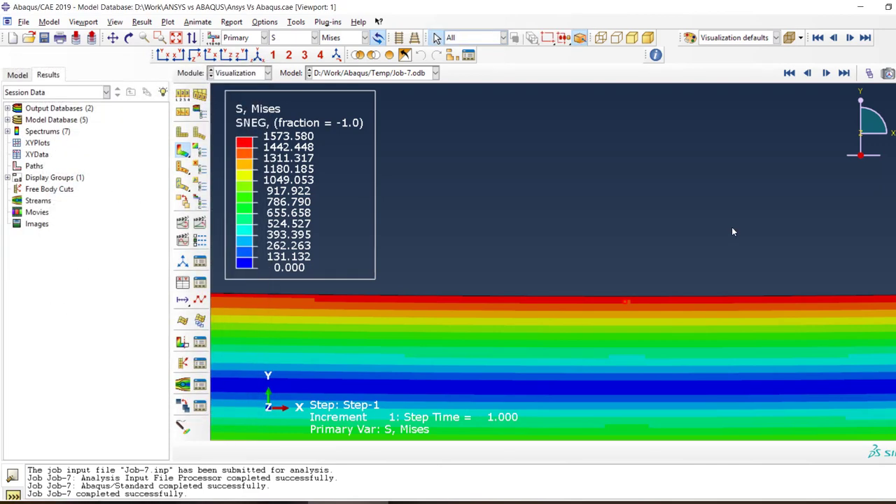
{"action": "scroll", "coordinate": [732, 227], "scroll_direction": "up", "scroll_amount": 3}
{"action": "scroll", "coordinate": [492, 286], "scroll_direction": "down", "scroll_amount": 6}
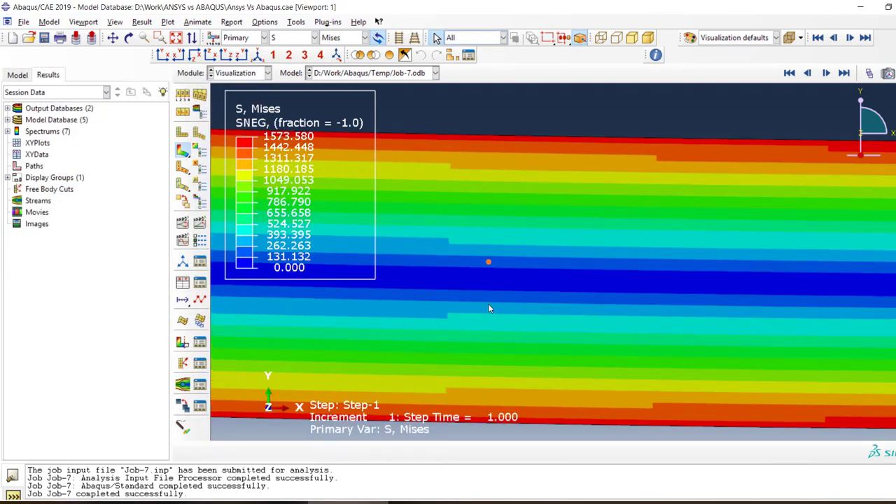
{"action": "scroll", "coordinate": [489, 308], "scroll_direction": "up", "scroll_amount": 5}
{"action": "scroll", "coordinate": [489, 307], "scroll_direction": "down", "scroll_amount": 4}
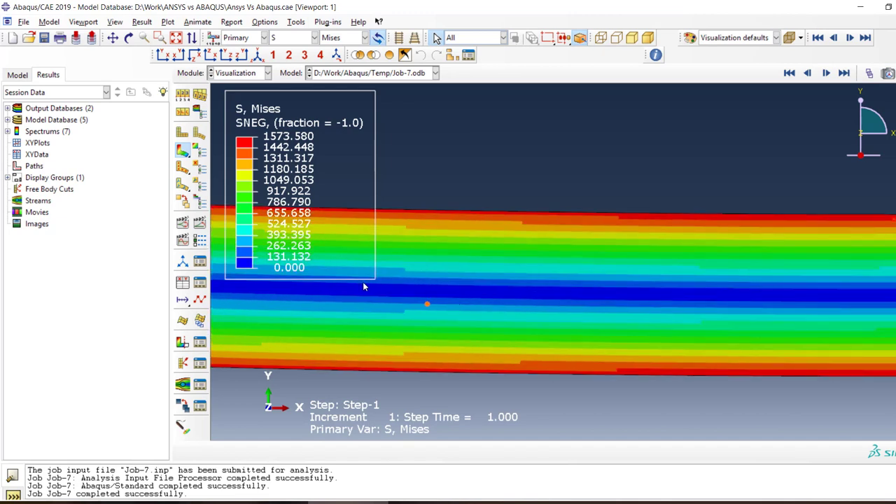
Highlight blocks of elements in the low-stress band at mid-depth and along the beam's upper edge to compare their Mises stress
{"action": "left_click_drag", "start_coordinate": [363, 282], "coordinate": [655, 303]}
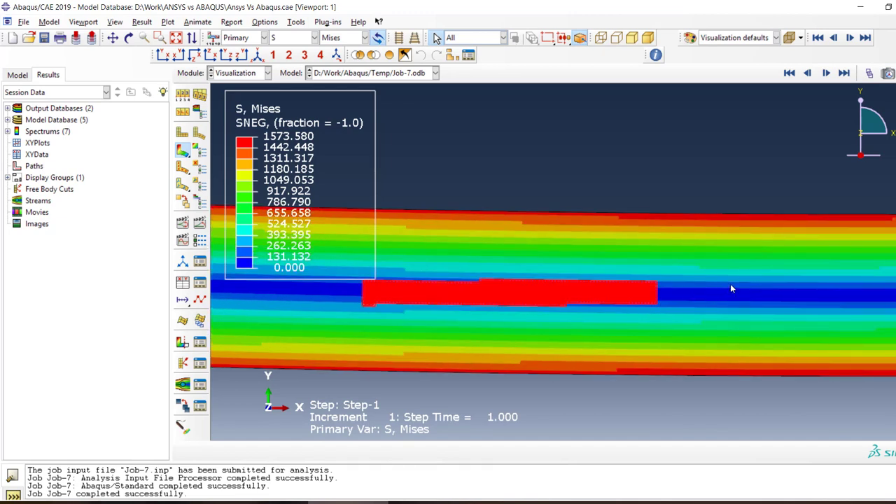
{"action": "left_click_drag", "start_coordinate": [732, 282], "coordinate": [376, 299]}
{"action": "left_click", "coordinate": [627, 340]}
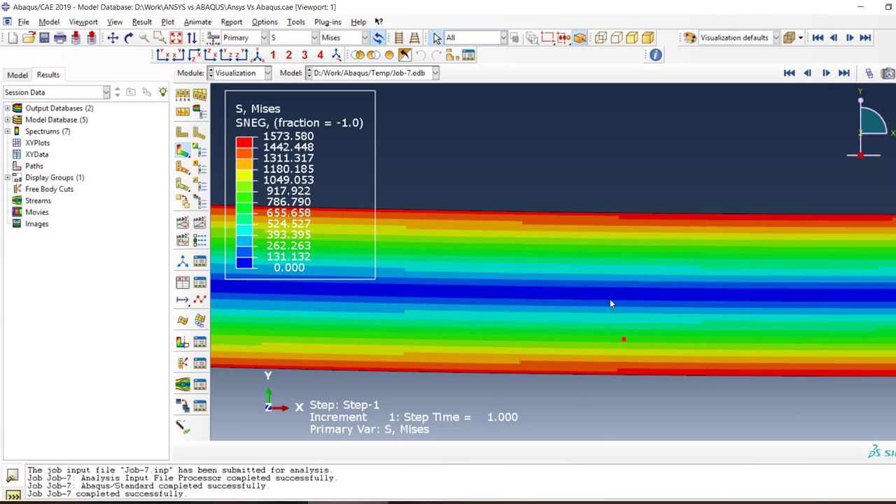
{"action": "scroll", "coordinate": [610, 299], "scroll_direction": "down", "scroll_amount": 2}
{"action": "scroll", "coordinate": [561, 291], "scroll_direction": "down", "scroll_amount": 3}
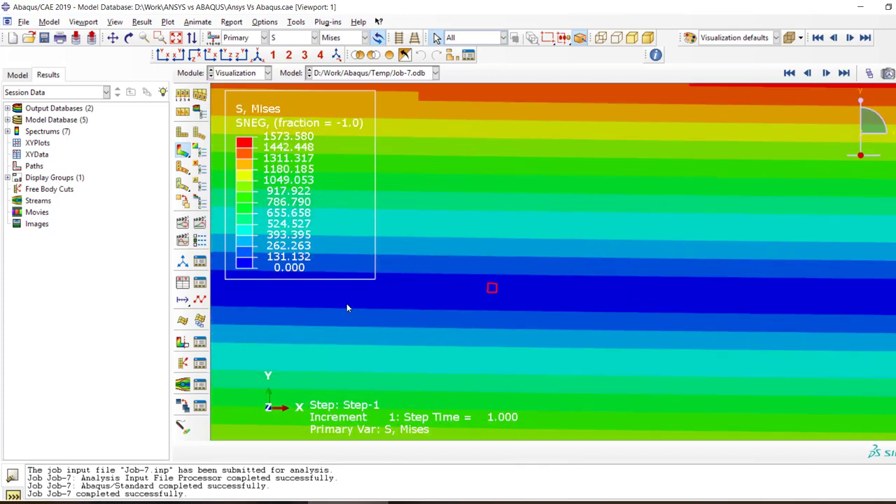
{"action": "left_click_drag", "start_coordinate": [445, 280], "coordinate": [699, 313]}
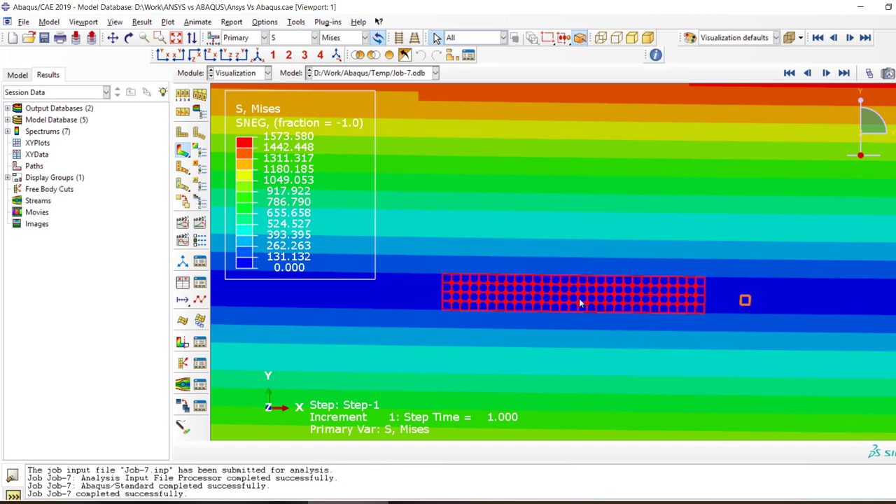
{"action": "scroll", "coordinate": [581, 303], "scroll_direction": "up", "scroll_amount": 3}
{"action": "left_click_drag", "start_coordinate": [711, 160], "coordinate": [587, 188]}
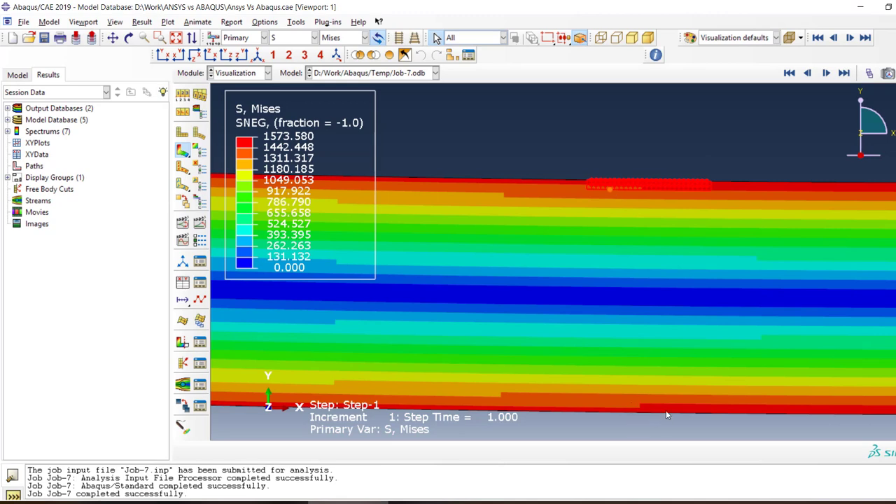
{"action": "scroll", "coordinate": [626, 384], "scroll_direction": "up", "scroll_amount": 3}
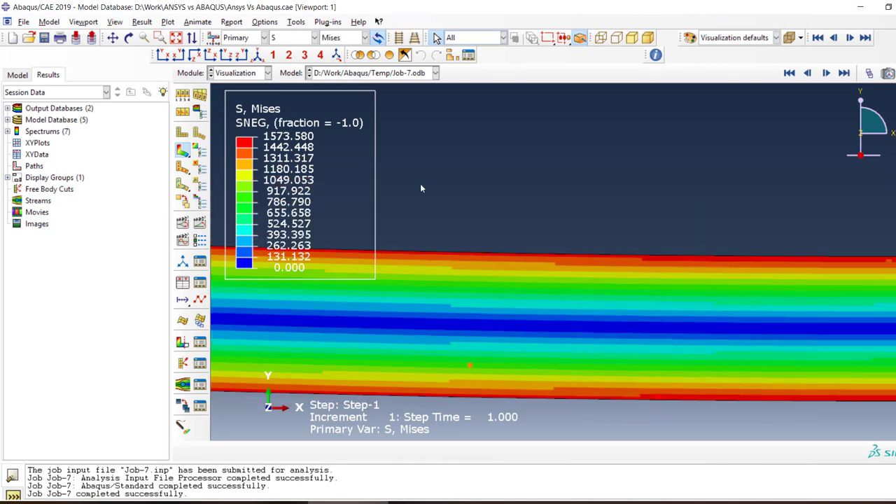
Plot the S22 stress component on the beam, followed by the S11 component
{"action": "left_click", "coordinate": [361, 37]}
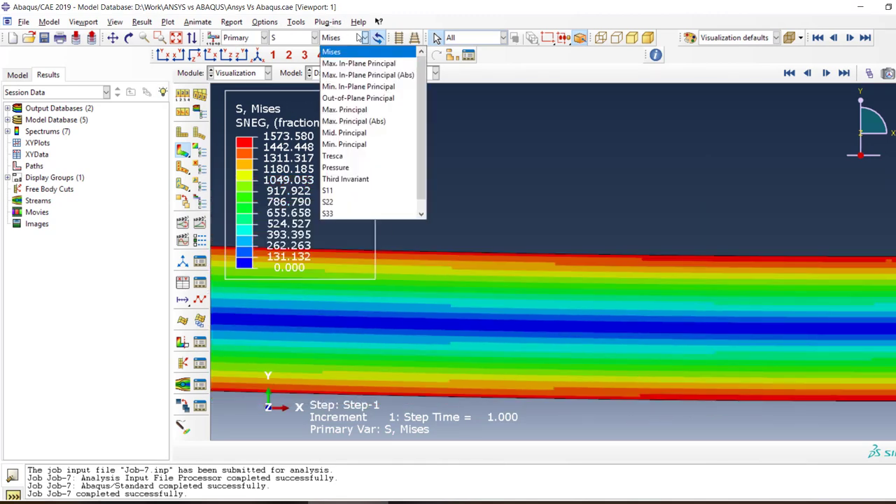
{"action": "left_click", "coordinate": [353, 203]}
{"action": "scroll", "coordinate": [518, 237], "scroll_direction": "up", "scroll_amount": 2}
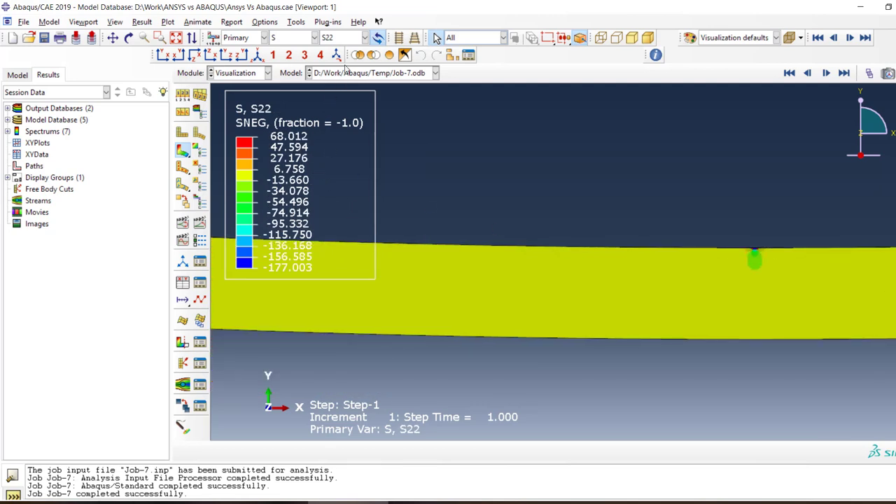
{"action": "left_click", "coordinate": [336, 40]}
{"action": "left_click", "coordinate": [330, 190]}
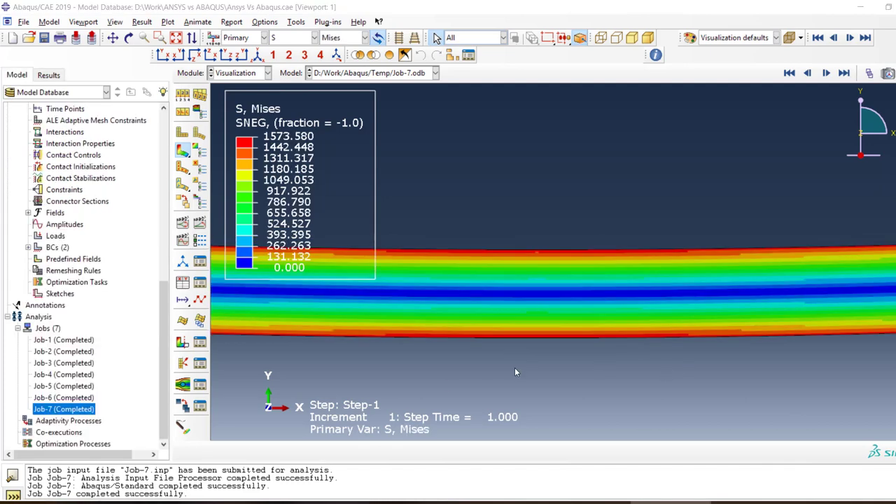
Highlight element patches at mid-depth and on the upper edge near midspan on the Mises stress plot
{"action": "scroll", "coordinate": [504, 286], "scroll_direction": "down", "scroll_amount": 10}
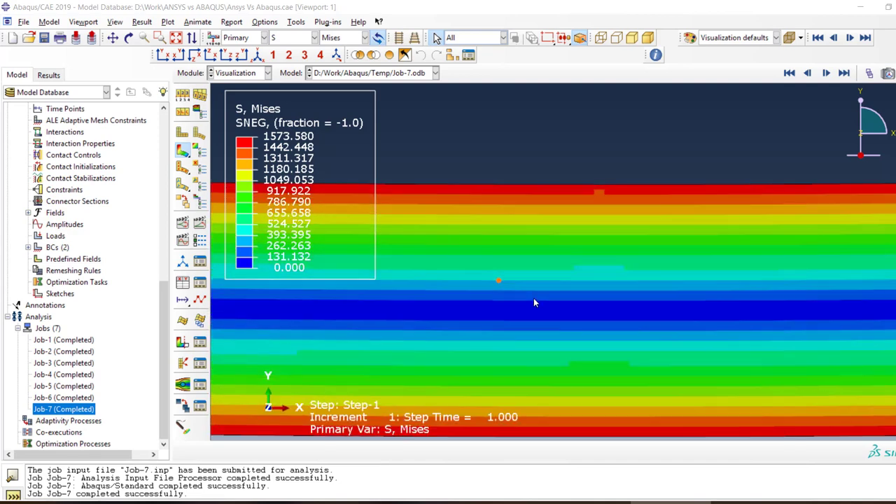
{"action": "left_click_drag", "start_coordinate": [624, 311], "coordinate": [439, 372]}
{"action": "scroll", "coordinate": [645, 359], "scroll_direction": "up", "scroll_amount": 8}
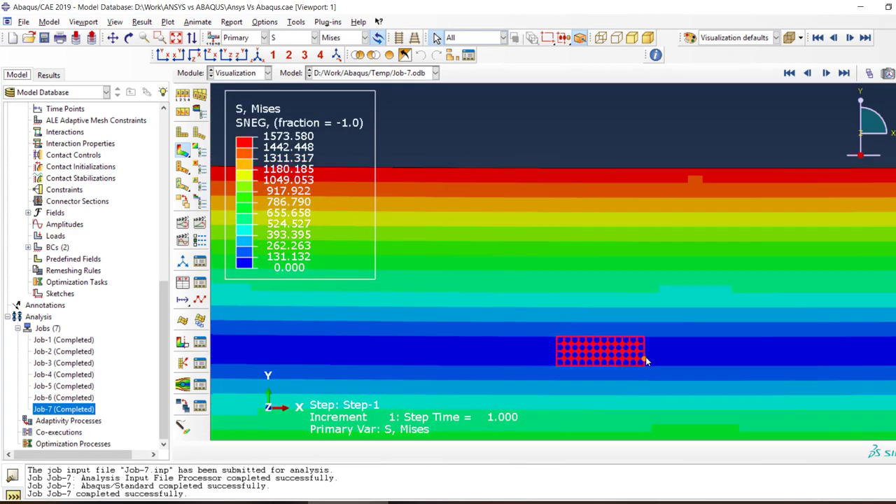
{"action": "left_click_drag", "start_coordinate": [683, 191], "coordinate": [600, 219]}
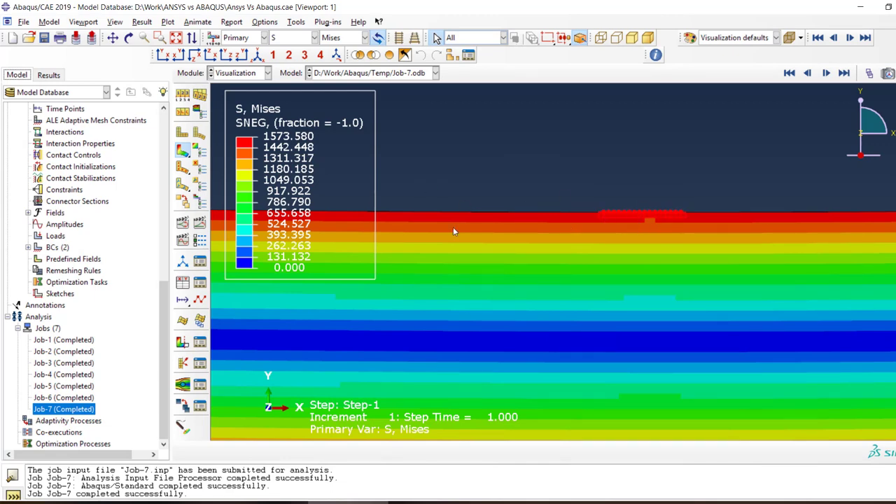
Examine how the Mises stress varies along the deformed beam from midspan to its raised +X end
{"action": "scroll", "coordinate": [518, 267], "scroll_direction": "up", "scroll_amount": 10}
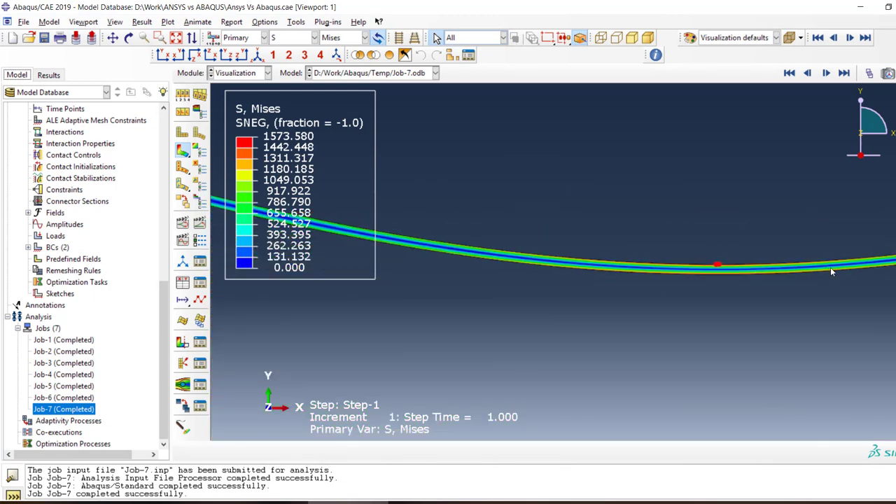
{"action": "scroll", "coordinate": [831, 272], "scroll_direction": "up", "scroll_amount": 1}
{"action": "scroll", "coordinate": [258, 220], "scroll_direction": "up", "scroll_amount": 5}
{"action": "scroll", "coordinate": [686, 192], "scroll_direction": "up", "scroll_amount": 1}
{"action": "scroll", "coordinate": [784, 181], "scroll_direction": "down", "scroll_amount": 6}
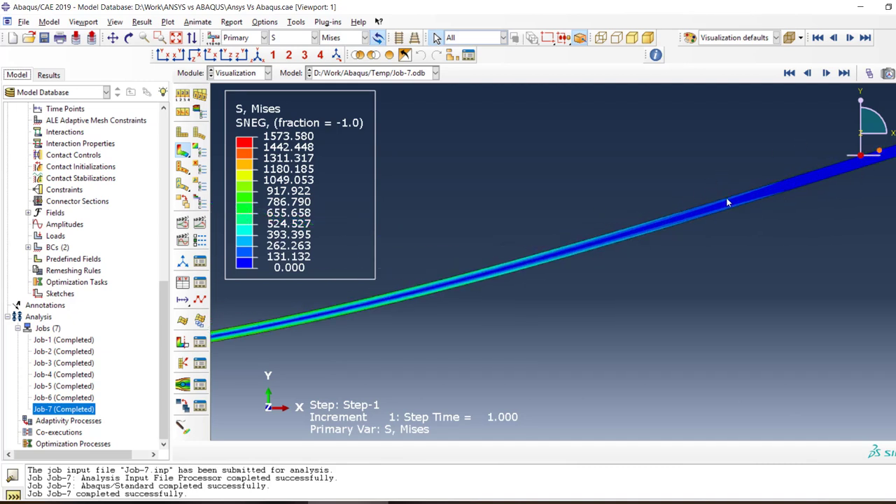
{"action": "scroll", "coordinate": [691, 221], "scroll_direction": "down", "scroll_amount": 4}
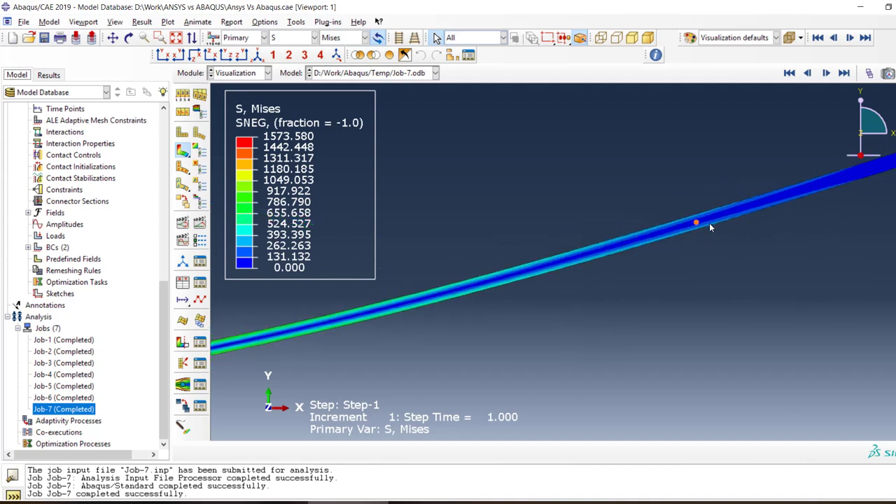
{"action": "scroll", "coordinate": [703, 221], "scroll_direction": "up", "scroll_amount": 2}
{"action": "scroll", "coordinate": [736, 224], "scroll_direction": "up", "scroll_amount": 2}
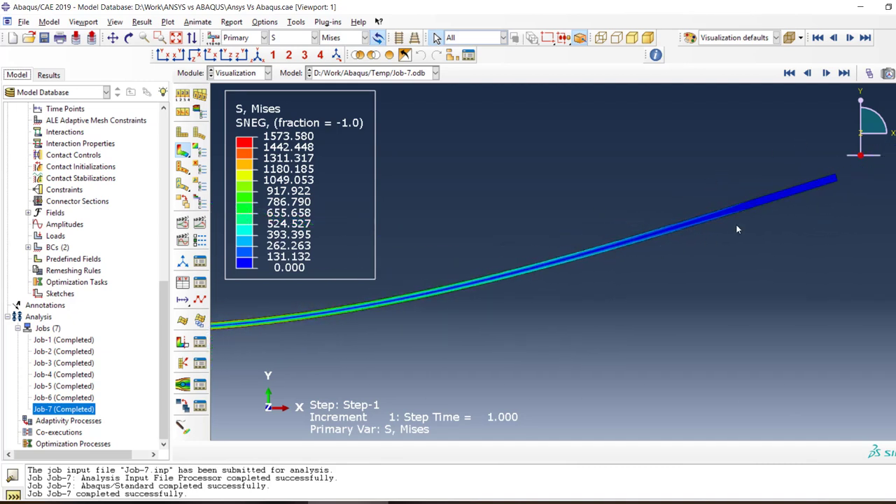
Plot the reaction moment magnitude (RM) on the deformed beam
{"action": "left_click", "coordinate": [263, 37]}
{"action": "left_click", "coordinate": [315, 37]}
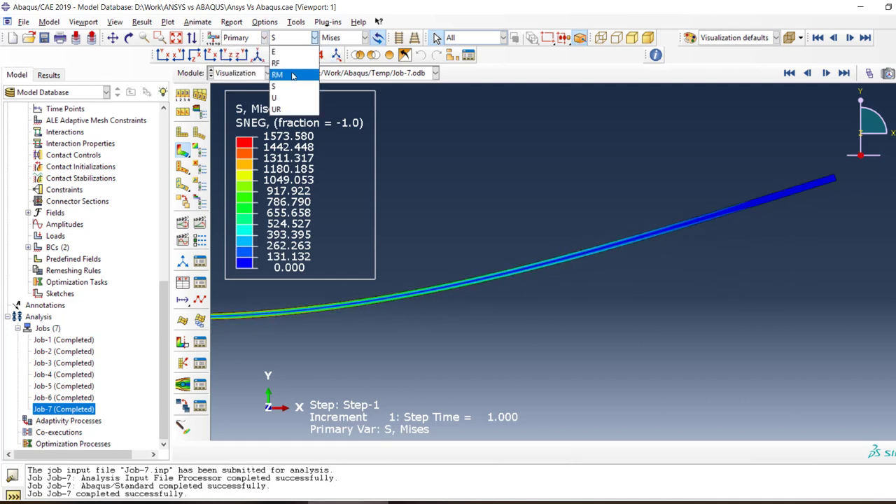
{"action": "left_click", "coordinate": [293, 76]}
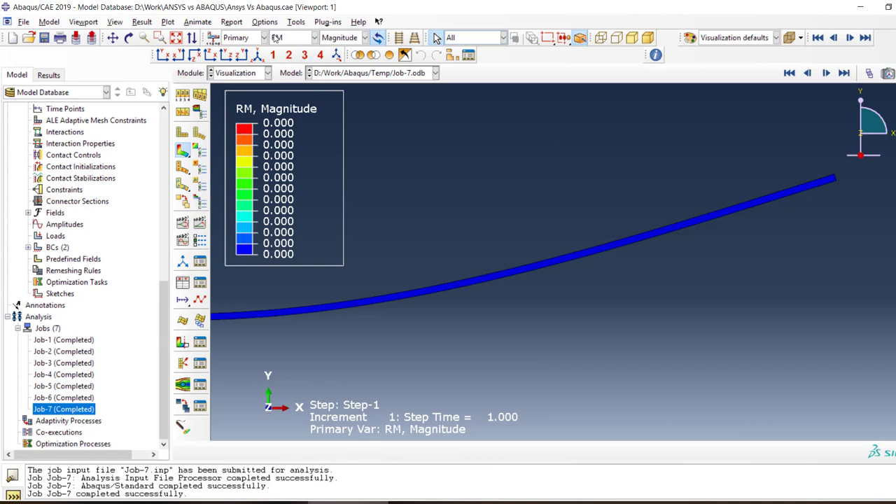
Plot the reaction force magnitude (RF) on the beam, inspect the midspan region and clear the element selection
{"action": "left_click", "coordinate": [278, 37]}
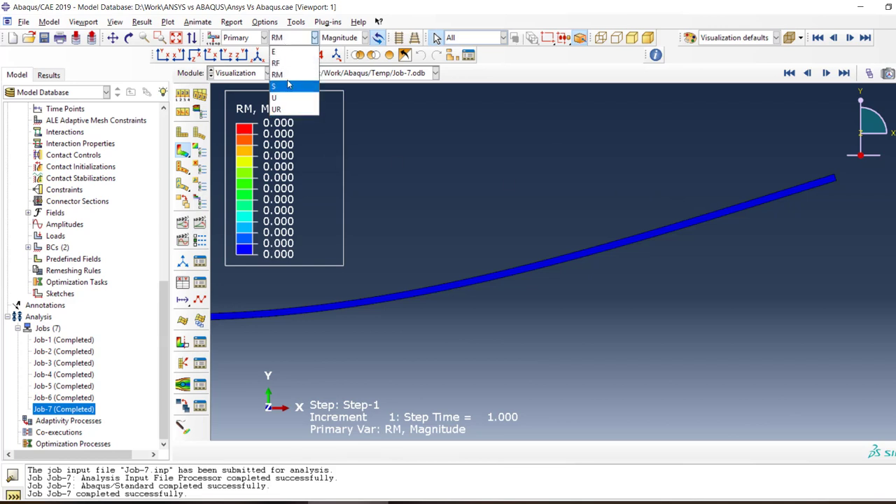
{"action": "left_click", "coordinate": [277, 63]}
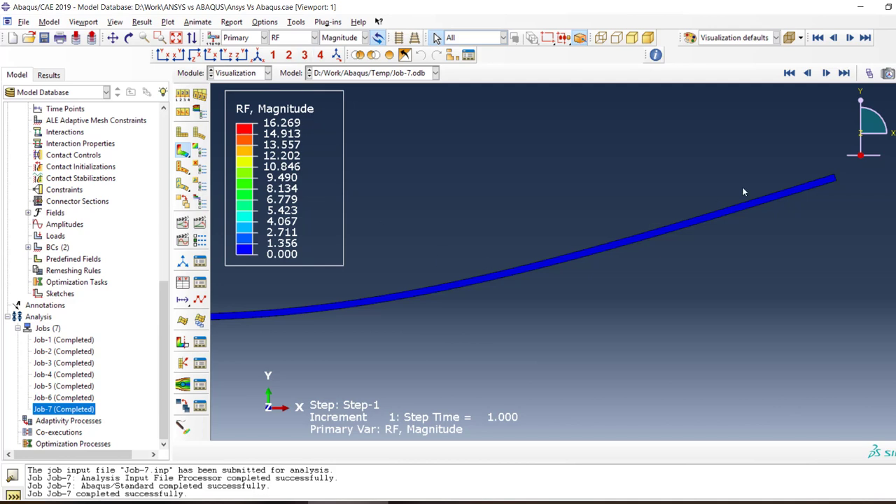
{"action": "scroll", "coordinate": [742, 187], "scroll_direction": "up", "scroll_amount": 2}
{"action": "scroll", "coordinate": [329, 263], "scroll_direction": "down", "scroll_amount": 4}
{"action": "scroll", "coordinate": [407, 283], "scroll_direction": "down", "scroll_amount": 2}
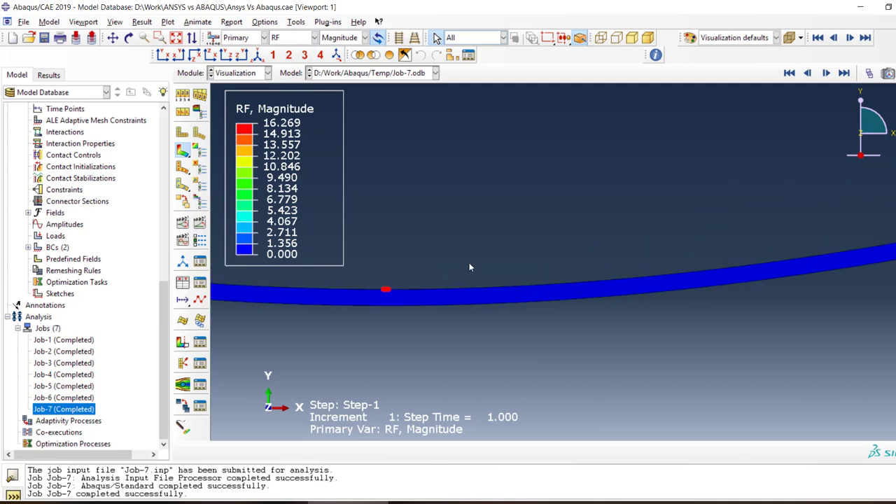
{"action": "left_click", "coordinate": [469, 263]}
Open the monitor for Job-7 and review the message file down to the job time summary
{"action": "right_click", "coordinate": [100, 409]}
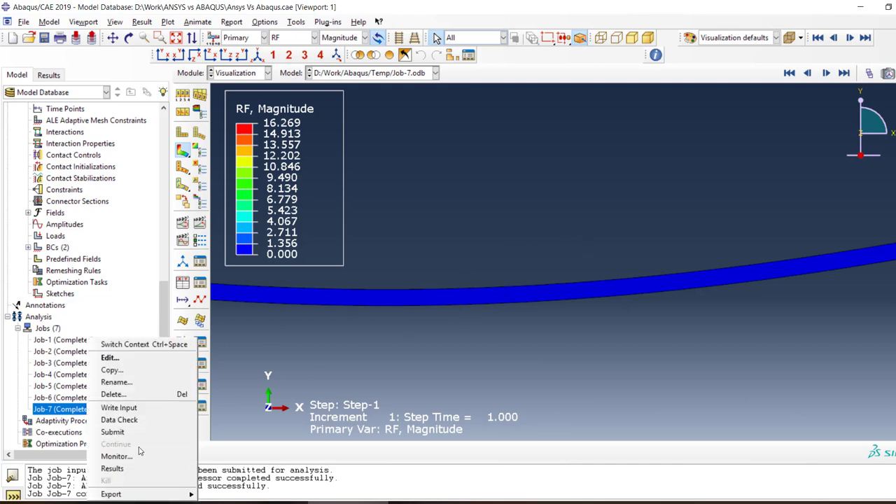
{"action": "left_click", "coordinate": [114, 457]}
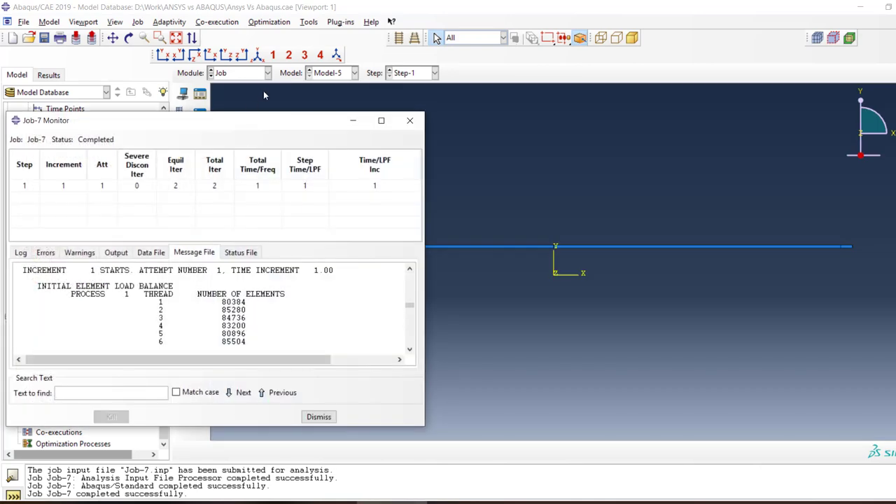
{"action": "left_click_drag", "start_coordinate": [250, 121], "coordinate": [562, 128]}
{"action": "scroll", "coordinate": [581, 327], "scroll_direction": "down", "scroll_amount": 10}
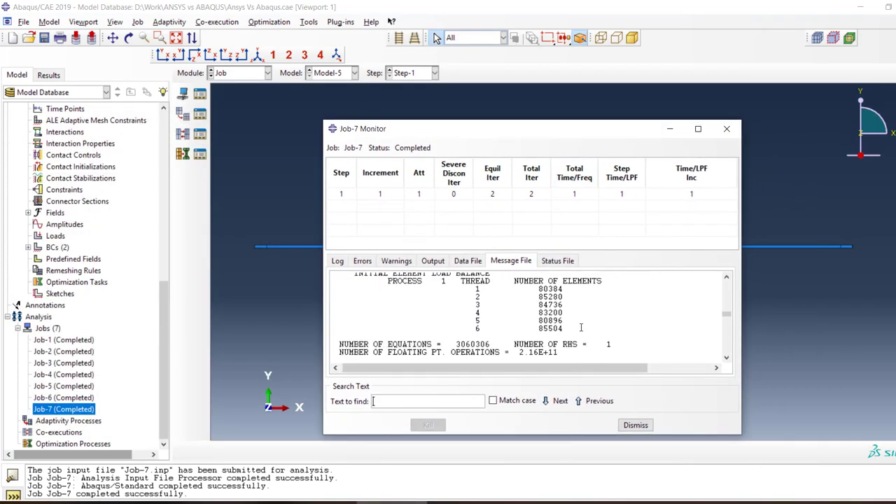
{"action": "scroll", "coordinate": [581, 327], "scroll_direction": "up", "scroll_amount": 5}
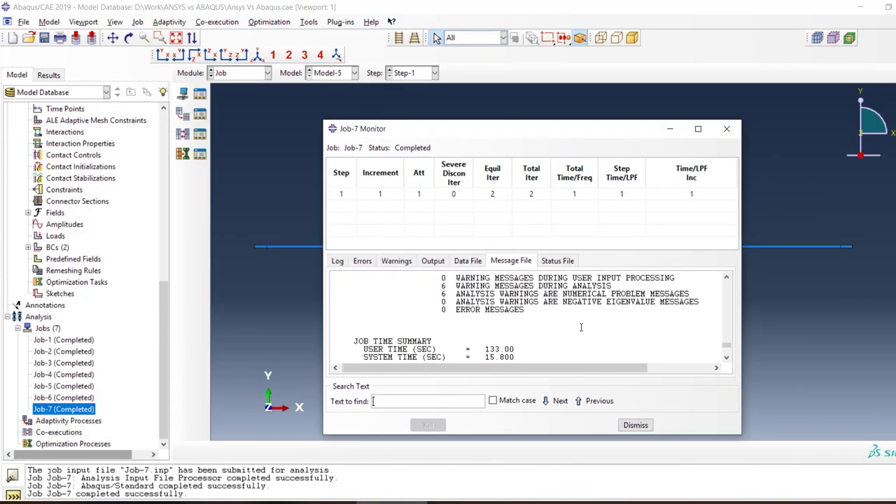
{"action": "scroll", "coordinate": [549, 333], "scroll_direction": "down", "scroll_amount": 1}
{"action": "scroll", "coordinate": [470, 349], "scroll_direction": "down", "scroll_amount": 1}
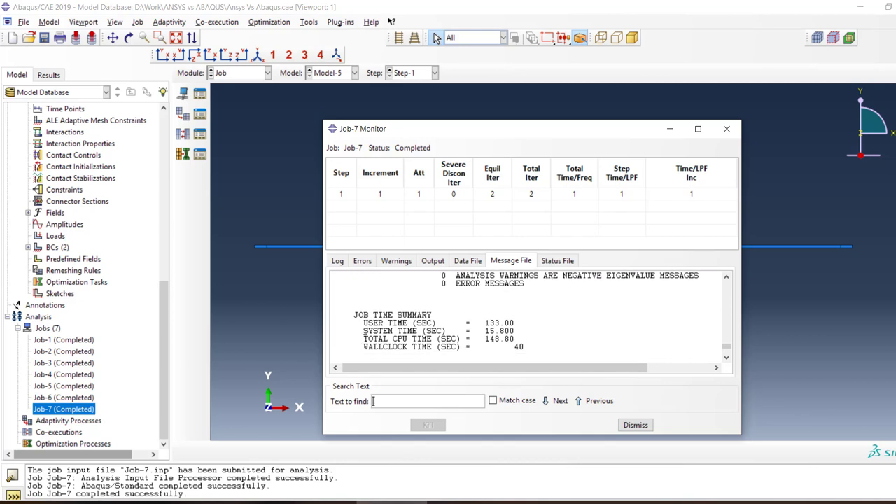
Highlight the total CPU time in Job-7's job time summary and return to the model viewport
{"action": "left_click_drag", "start_coordinate": [364, 339], "coordinate": [519, 338]}
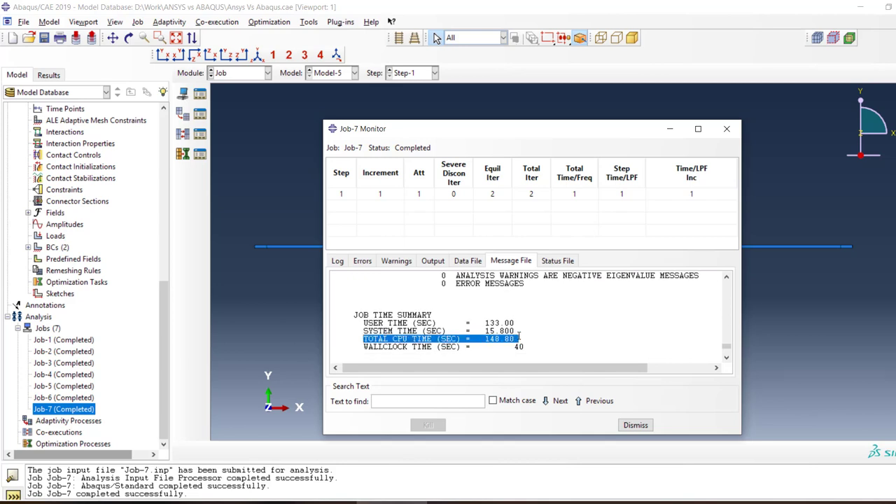
{"action": "left_click", "coordinate": [520, 337]}
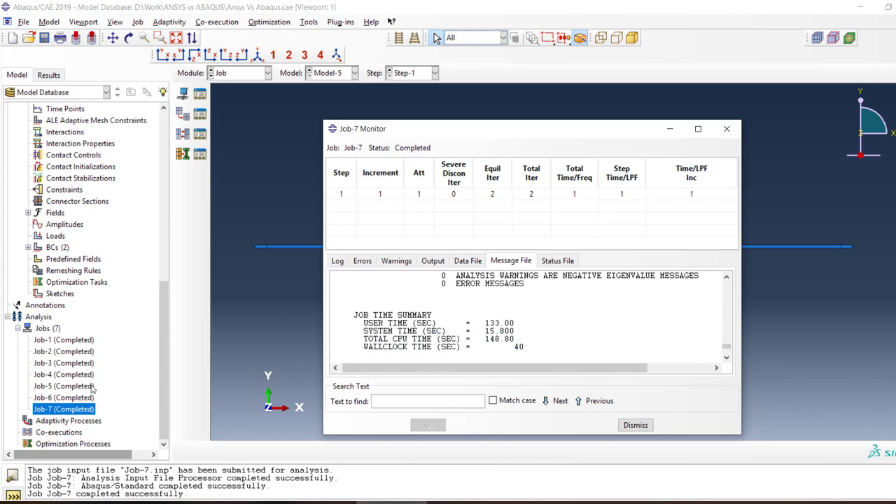
{"action": "left_click", "coordinate": [826, 282]}
Examine the beam's partition near its +X end and the boundary conditions listed under Model-5's Initial step and Step-1
{"action": "scroll", "coordinate": [847, 252], "scroll_direction": "down", "scroll_amount": 8}
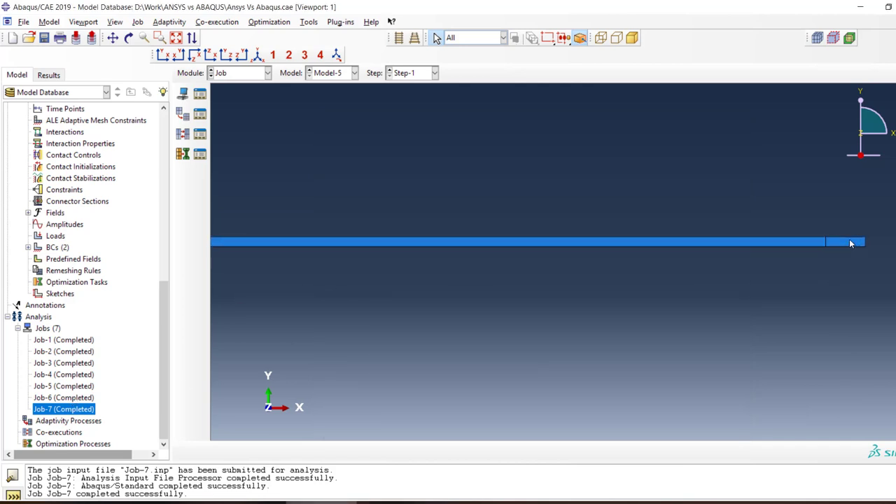
{"action": "scroll", "coordinate": [756, 298], "scroll_direction": "up", "scroll_amount": 7}
{"action": "scroll", "coordinate": [754, 295], "scroll_direction": "up", "scroll_amount": 1}
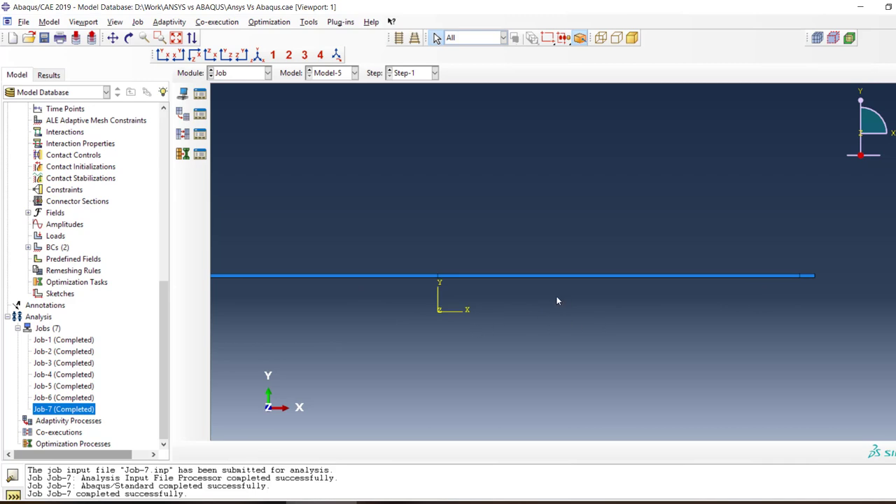
{"action": "scroll", "coordinate": [570, 311], "scroll_direction": "up", "scroll_amount": 1}
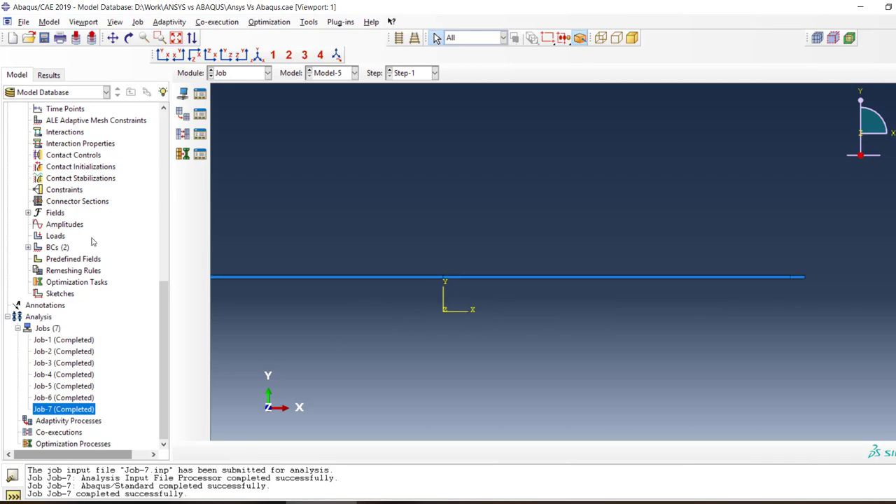
{"action": "scroll", "coordinate": [91, 242], "scroll_direction": "up", "scroll_amount": 8}
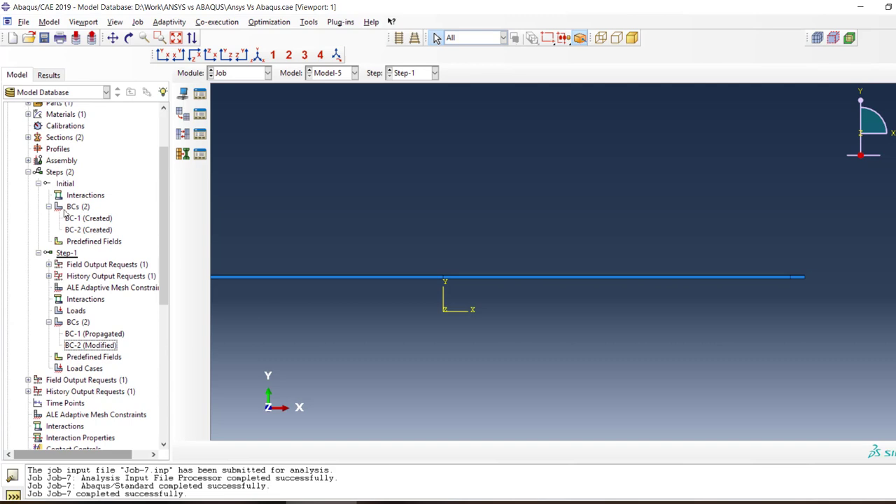
{"action": "scroll", "coordinate": [66, 217], "scroll_direction": "up", "scroll_amount": 1}
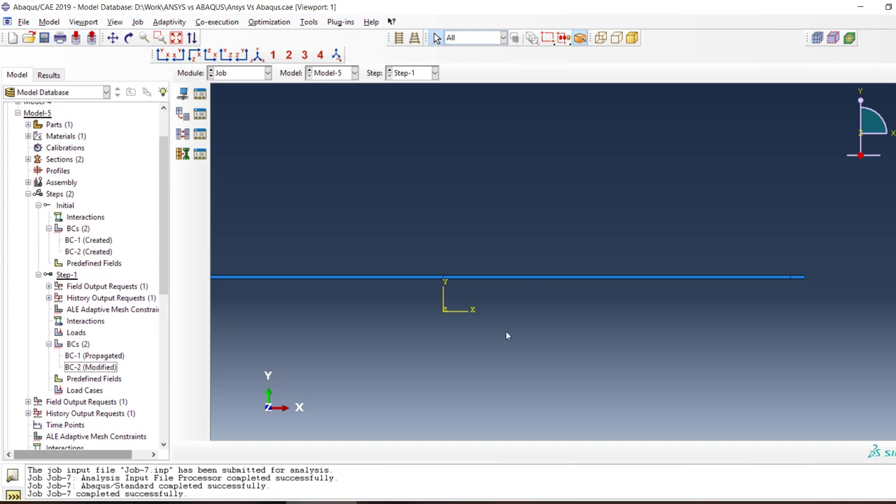
{"action": "scroll", "coordinate": [819, 273], "scroll_direction": "down", "scroll_amount": 8}
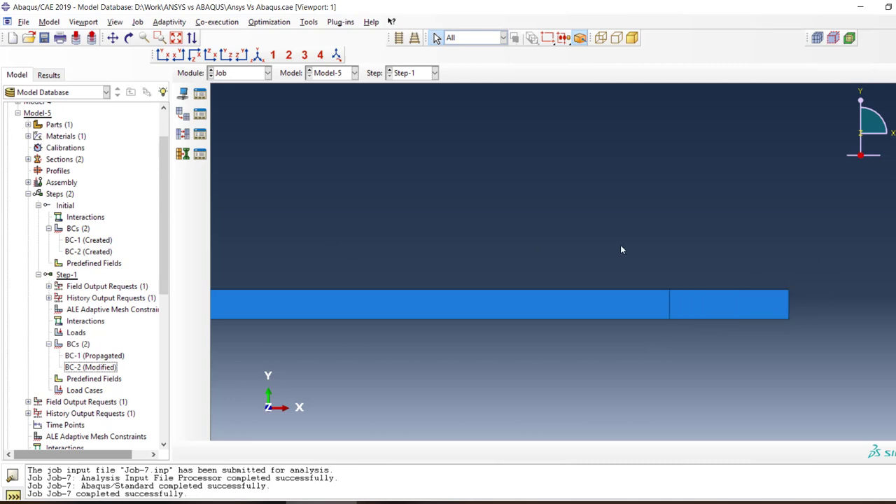
{"action": "scroll", "coordinate": [778, 242], "scroll_direction": "up", "scroll_amount": 5}
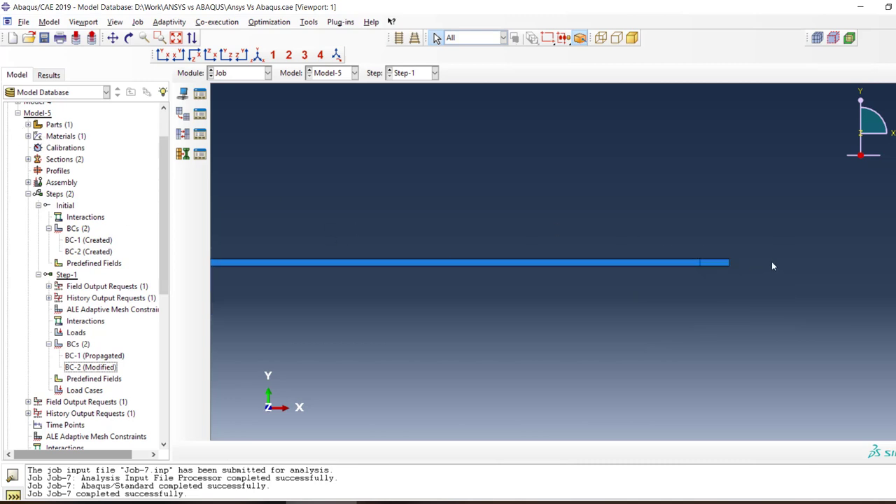
{"action": "scroll", "coordinate": [773, 265], "scroll_direction": "up", "scroll_amount": 5}
{"action": "scroll", "coordinate": [266, 255], "scroll_direction": "down", "scroll_amount": 3}
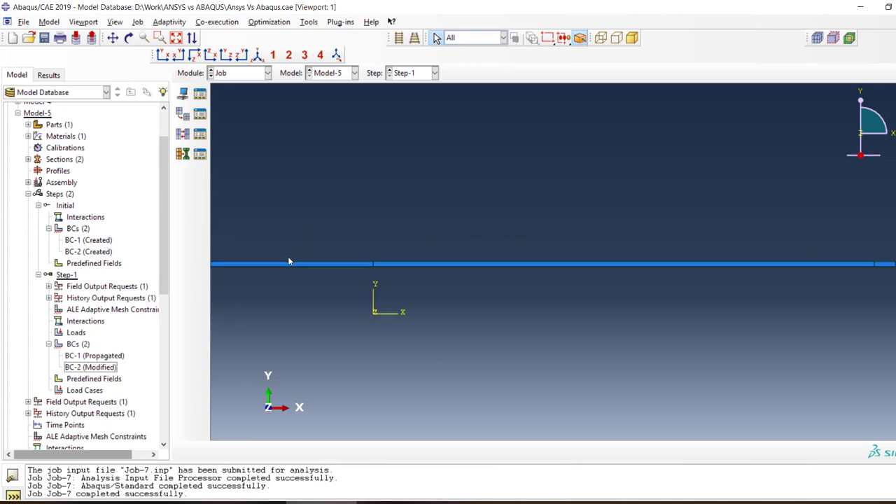
{"action": "scroll", "coordinate": [642, 304], "scroll_direction": "up", "scroll_amount": 1}
Open the monitor for Job-6 and highlight the total CPU time in its message file's job time summary
{"action": "scroll", "coordinate": [160, 275], "scroll_direction": "down", "scroll_amount": 9}
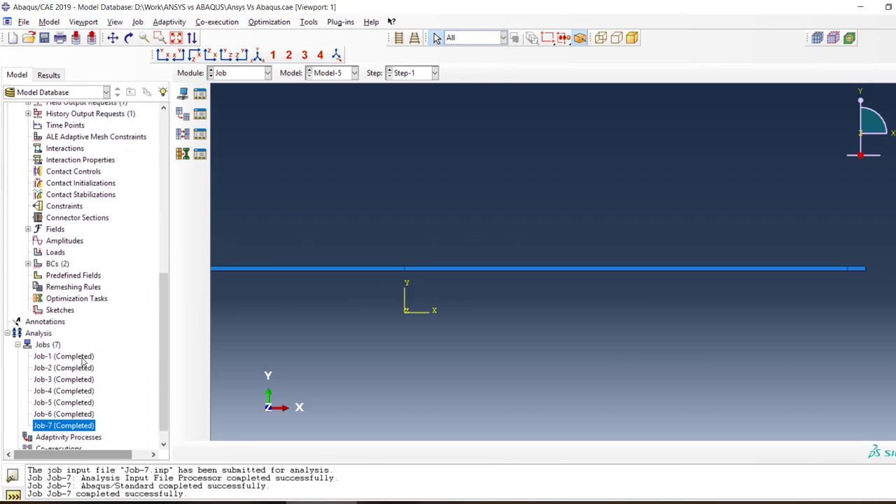
{"action": "scroll", "coordinate": [82, 360], "scroll_direction": "down", "scroll_amount": 1}
{"action": "right_click", "coordinate": [74, 399]}
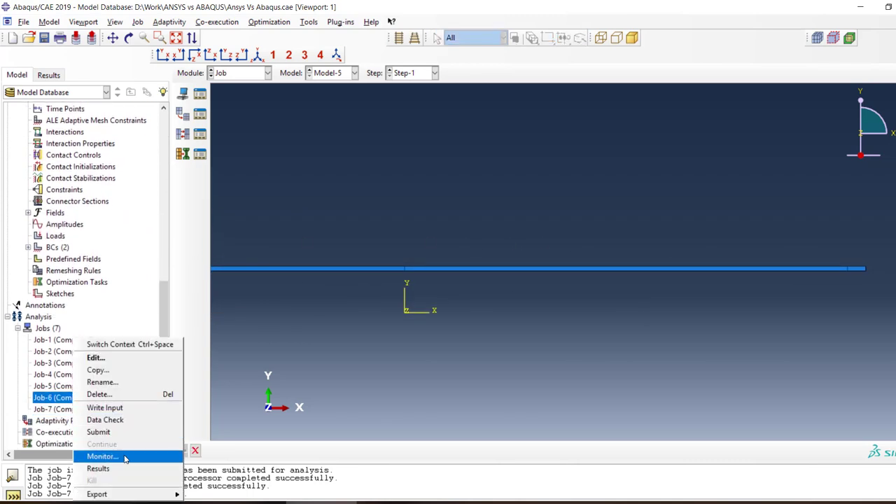
{"action": "left_click", "coordinate": [103, 457]}
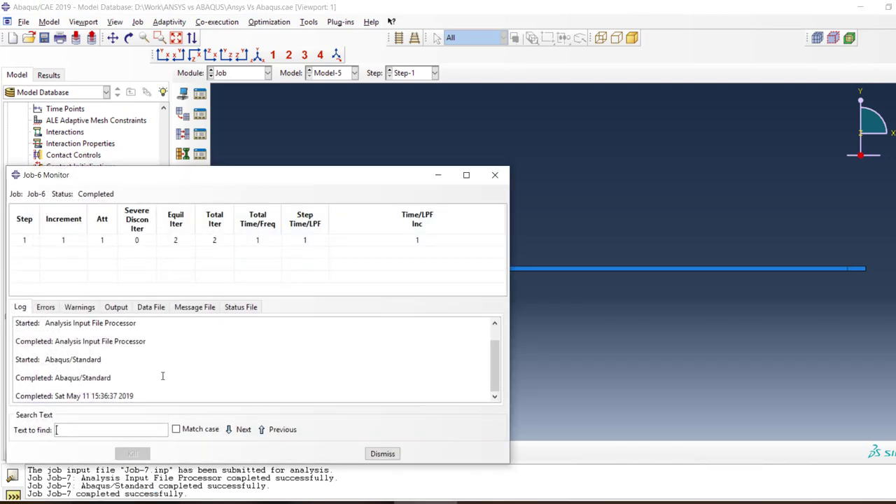
{"action": "left_click", "coordinate": [194, 307]}
{"action": "scroll", "coordinate": [285, 341], "scroll_direction": "down", "scroll_amount": 15}
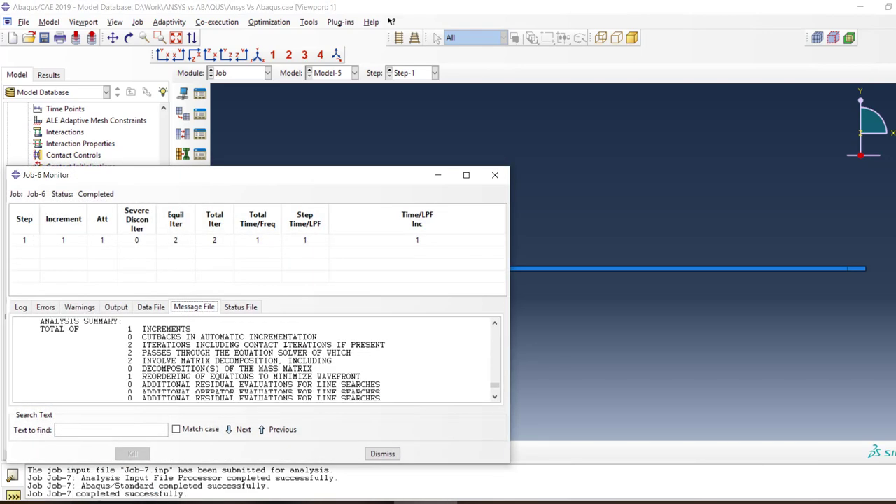
{"action": "scroll", "coordinate": [285, 344], "scroll_direction": "down", "scroll_amount": 5}
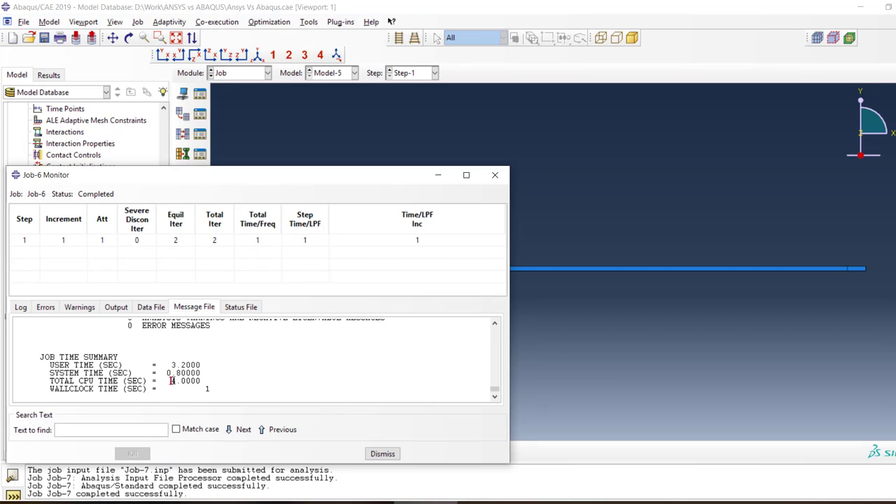
{"action": "left_click_drag", "start_coordinate": [172, 380], "coordinate": [202, 380]}
Compare Job-6's CPU time with the total CPU time of Job-7 and close both job monitors
{"action": "left_click", "coordinate": [362, 502]}
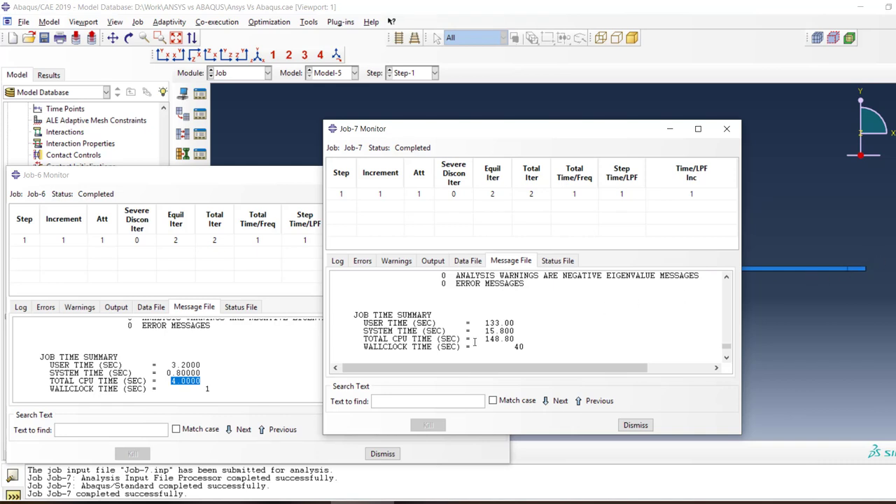
{"action": "left_click_drag", "start_coordinate": [480, 339], "coordinate": [526, 337]}
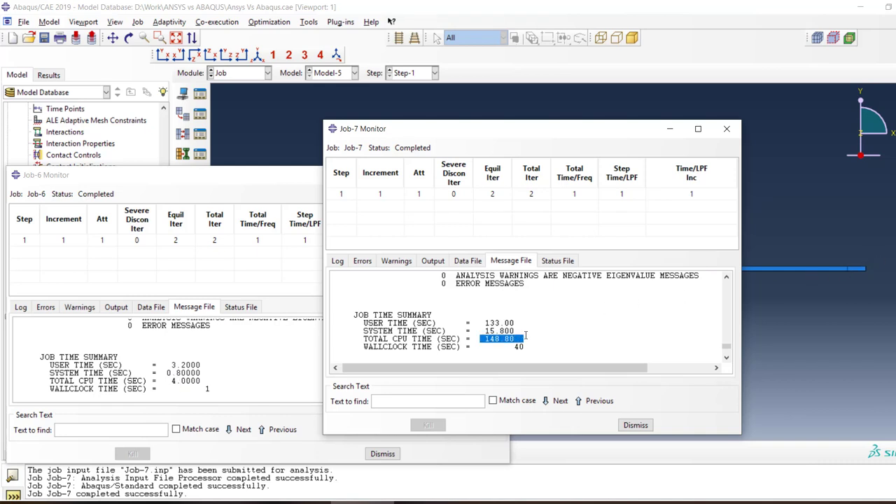
{"action": "left_click", "coordinate": [637, 425]}
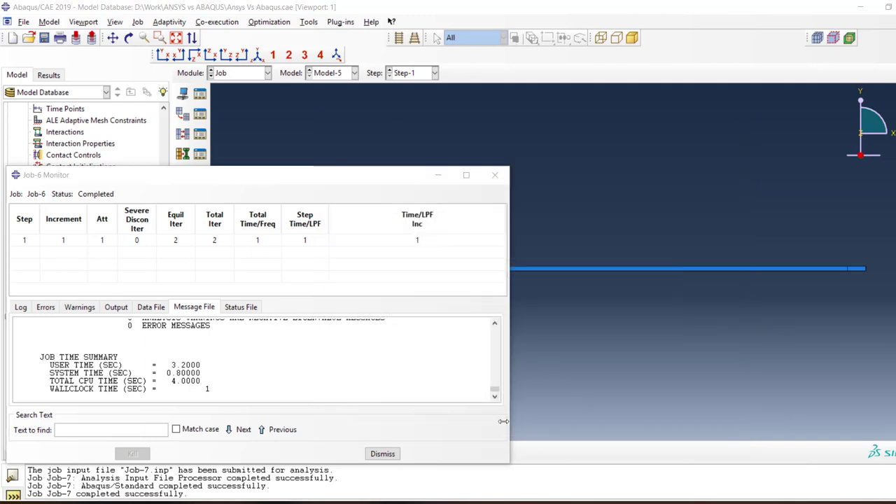
{"action": "key", "text": "Escape"}
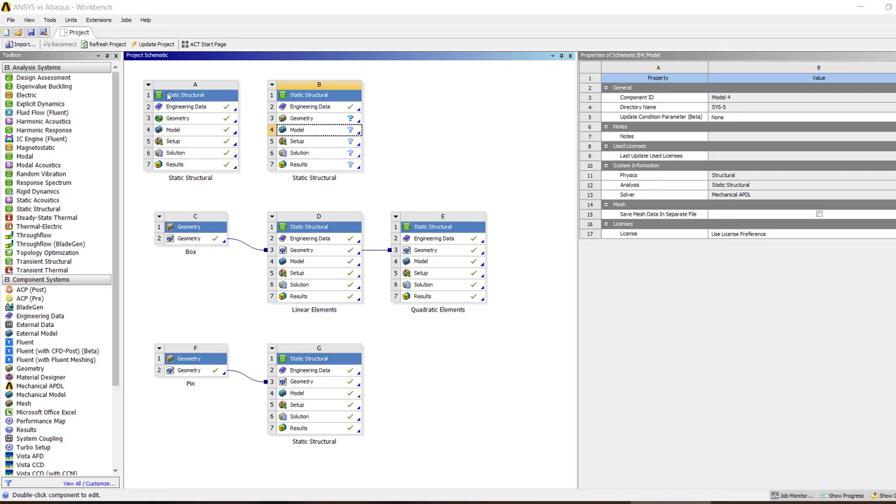
Switch to ANSYS Workbench and share the Engineering Data of static structural system A with system B
{"action": "left_click_drag", "start_coordinate": [194, 110], "coordinate": [318, 112]}
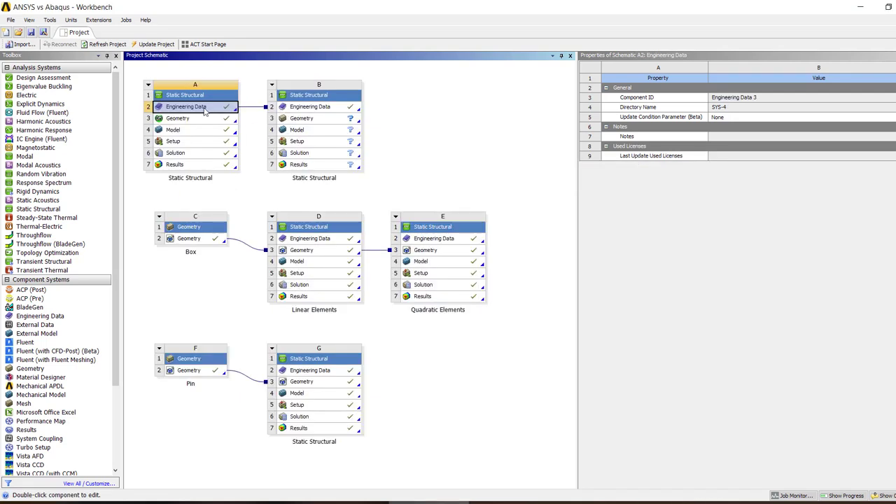
{"action": "left_click", "coordinate": [392, 126]}
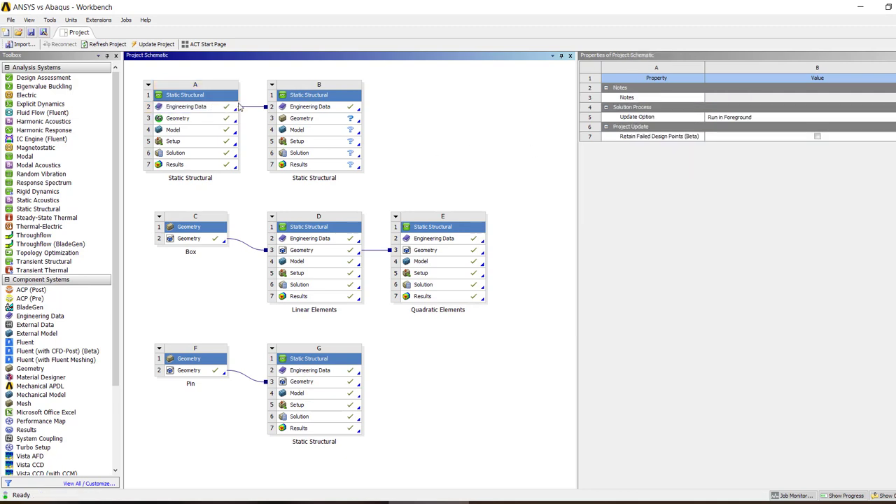
{"action": "left_click", "coordinate": [299, 108]}
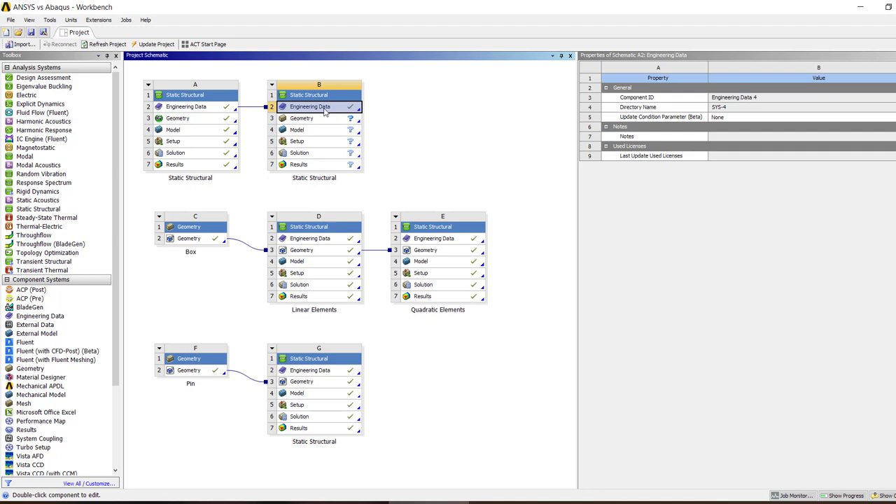
{"action": "left_click", "coordinate": [411, 117]}
{"action": "left_click", "coordinate": [208, 111]}
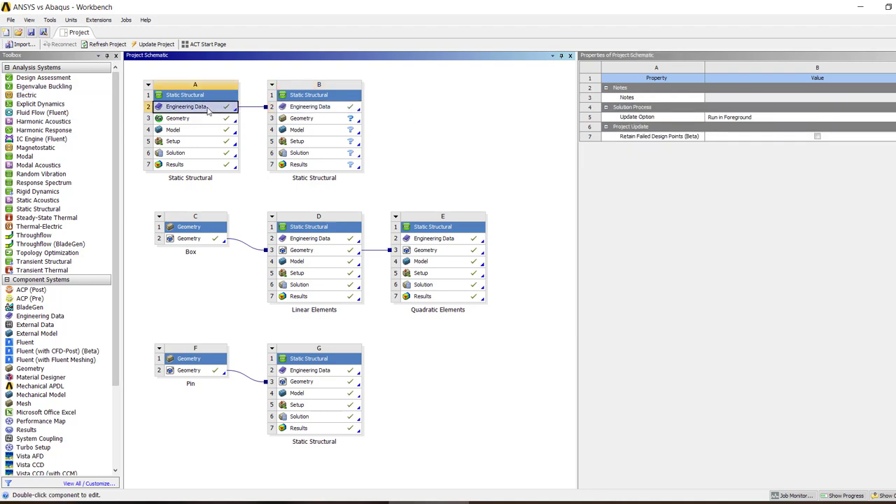
{"action": "double_click", "coordinate": [207, 111]}
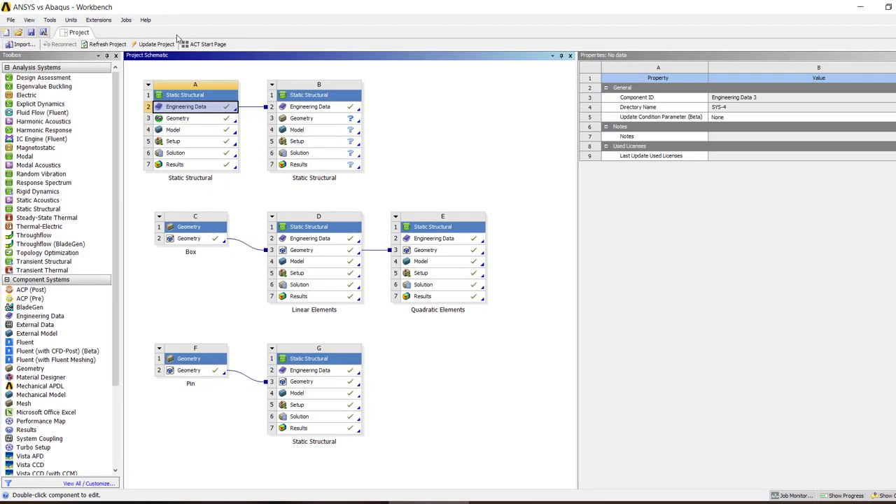
Create a new DesignModeler geometry for static structural system B and begin sketching on XYPlane, viewed along the Z axis
{"action": "right_click", "coordinate": [345, 120]}
{"action": "left_click", "coordinate": [400, 136]}
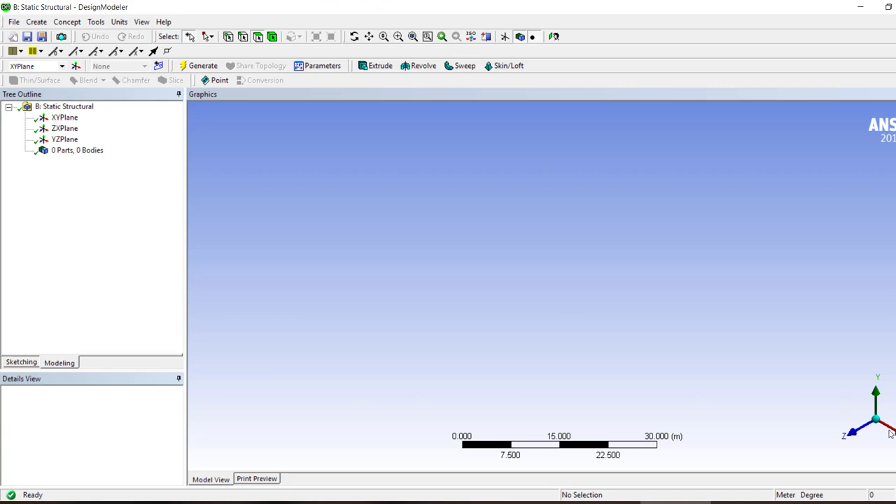
{"action": "left_click", "coordinate": [64, 118]}
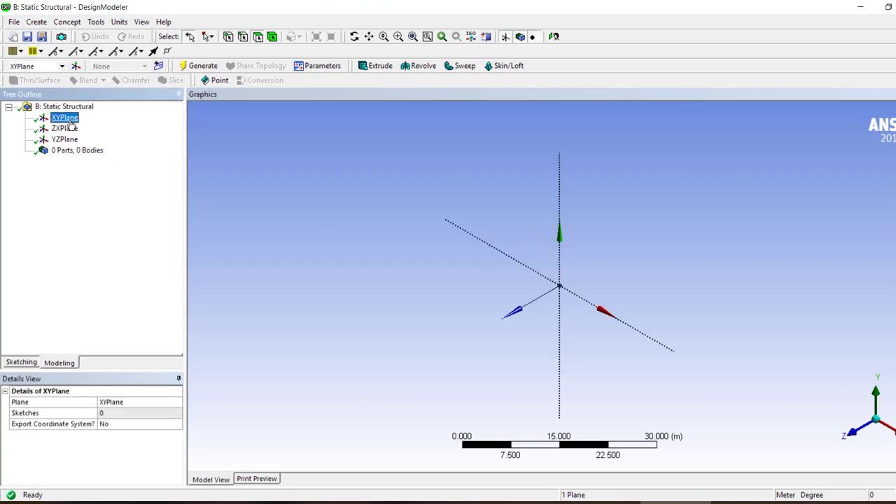
{"action": "left_click", "coordinate": [21, 362]}
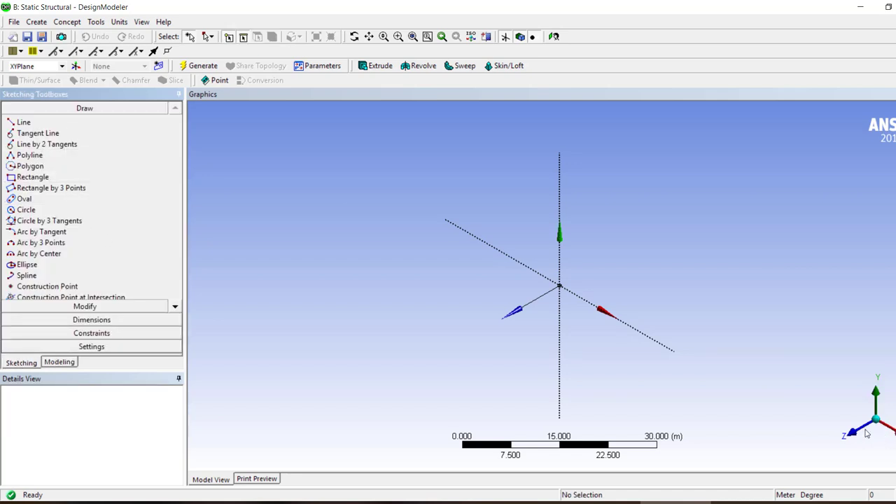
{"action": "left_click", "coordinate": [854, 430]}
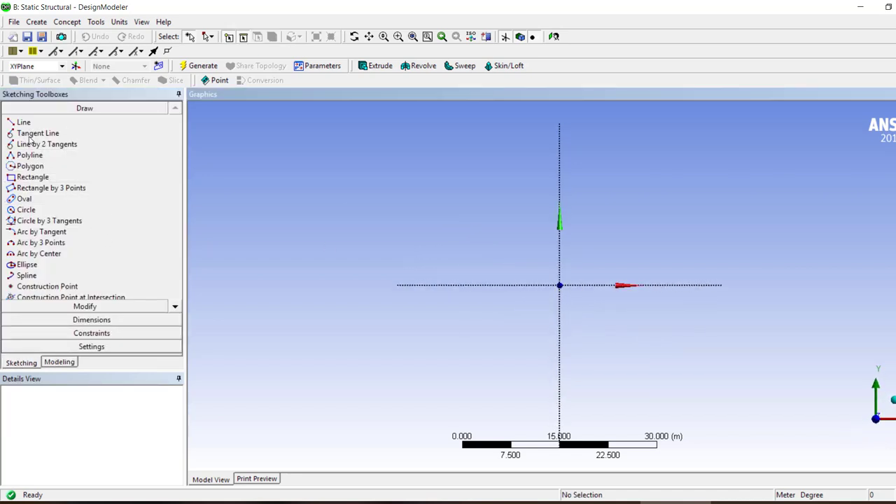
Sketch a long, thin rectangle with its lower edge on the X axis, extending across both sides of the Y axis
{"action": "left_click", "coordinate": [33, 176]}
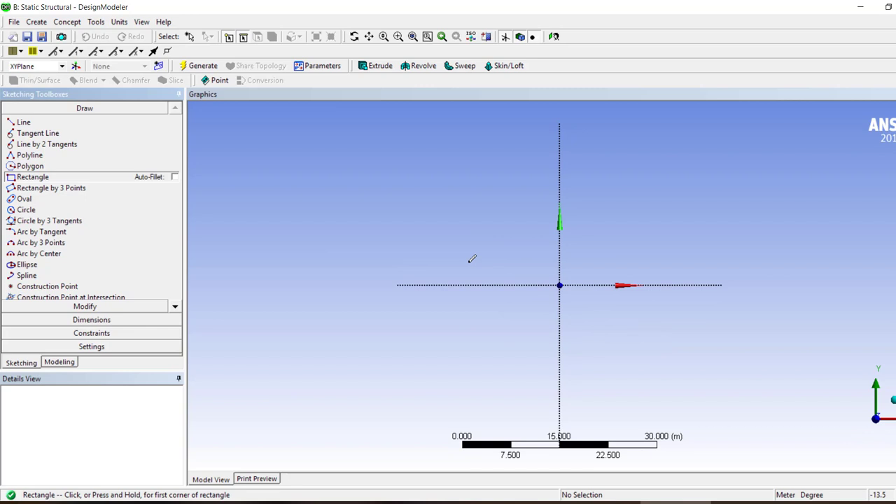
{"action": "left_click", "coordinate": [402, 284]}
{"action": "left_click", "coordinate": [705, 265]}
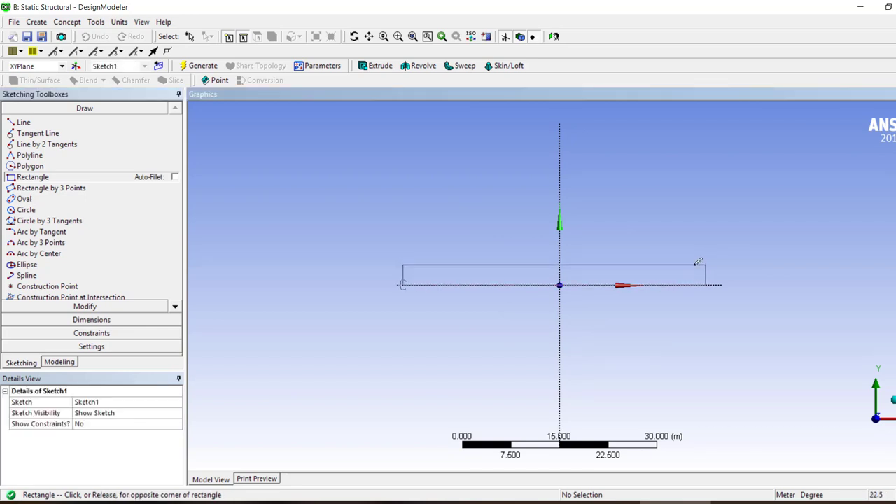
{"action": "left_click", "coordinate": [78, 324]}
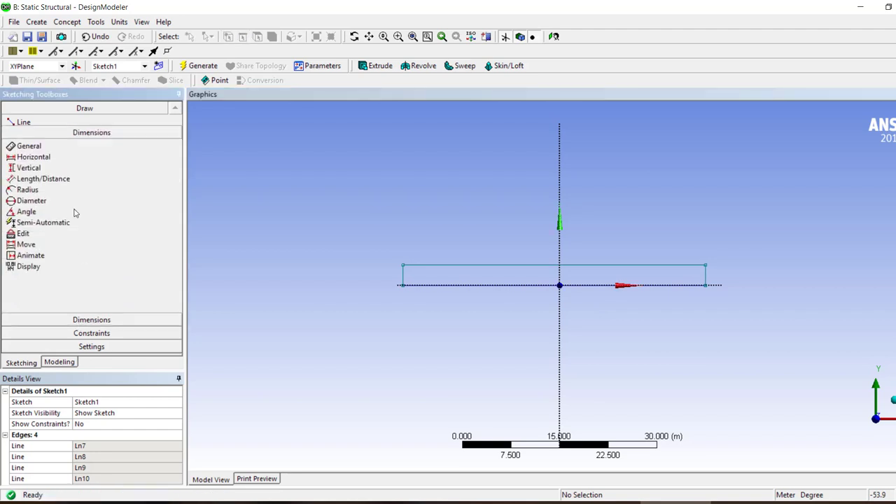
{"action": "left_click", "coordinate": [560, 310]}
{"action": "left_click", "coordinate": [403, 277]}
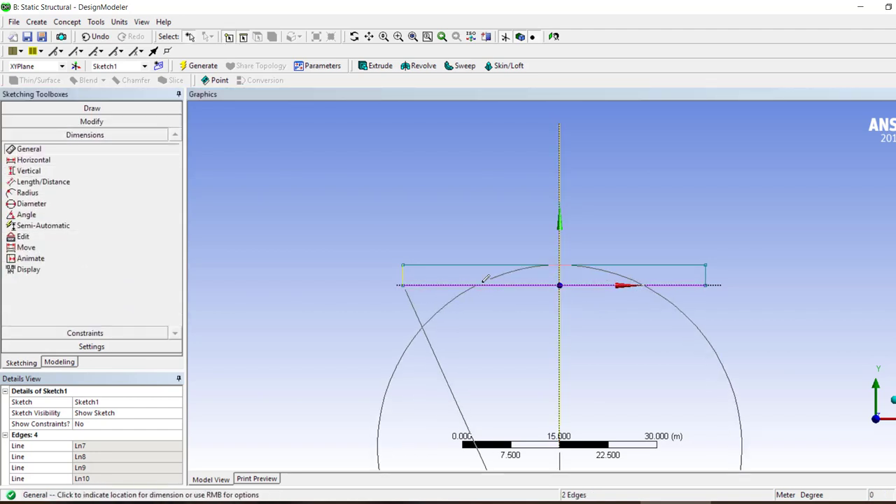
{"action": "right_click", "coordinate": [626, 319]}
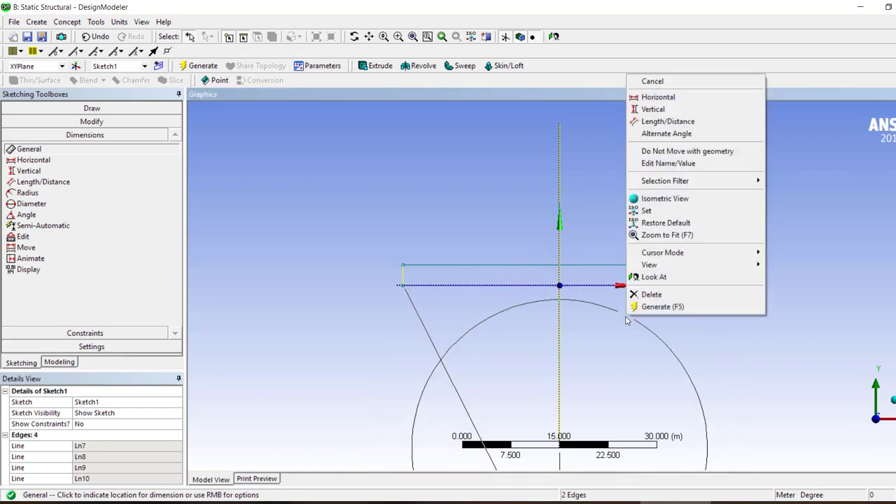
{"action": "left_click", "coordinate": [669, 81]}
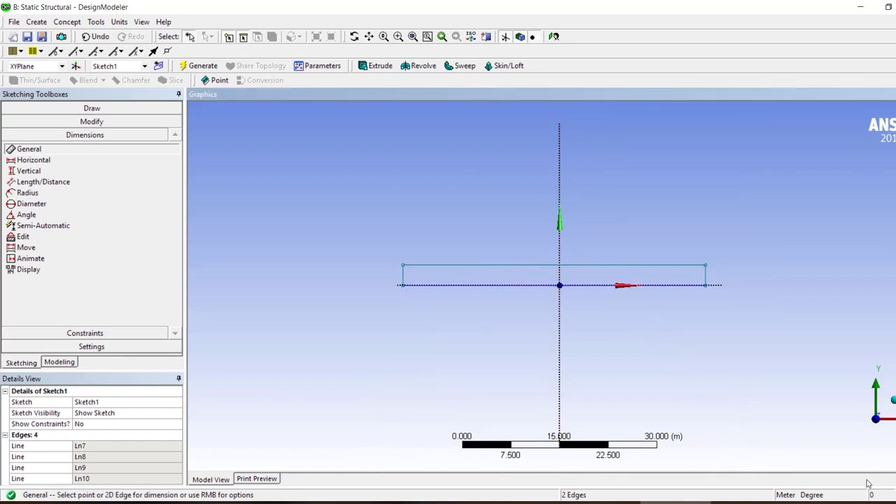
{"action": "left_click", "coordinate": [725, 331]}
Add horizontal dimensions from the Y axis to the rectangle's left edge and to its right edge
{"action": "left_click", "coordinate": [28, 171]}
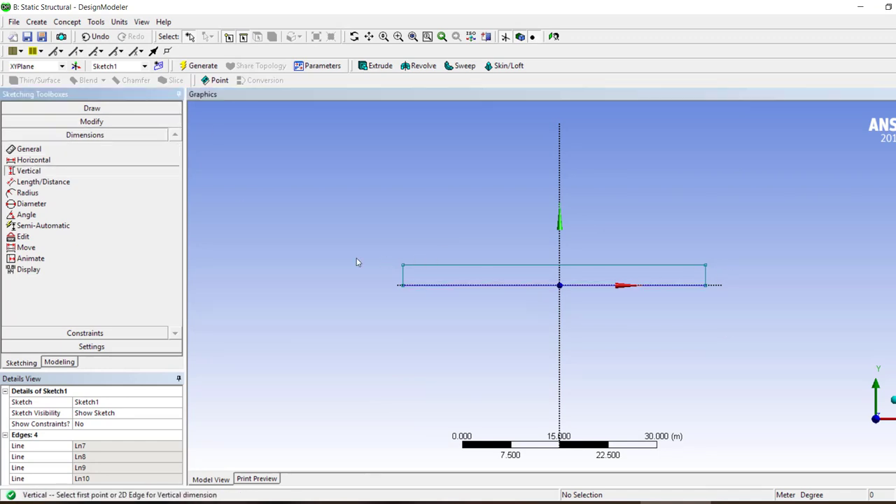
{"action": "left_click", "coordinate": [33, 160]}
{"action": "left_click", "coordinate": [403, 278]}
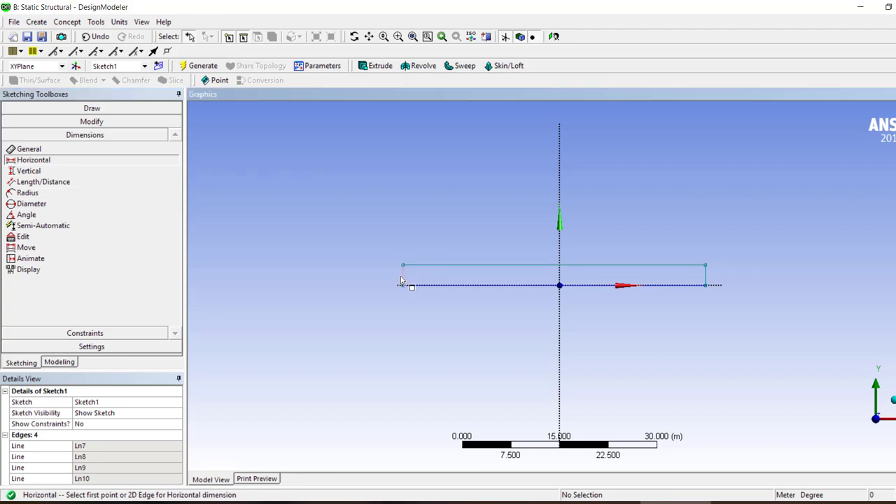
{"action": "left_click", "coordinate": [559, 234]}
{"action": "left_click", "coordinate": [490, 320]}
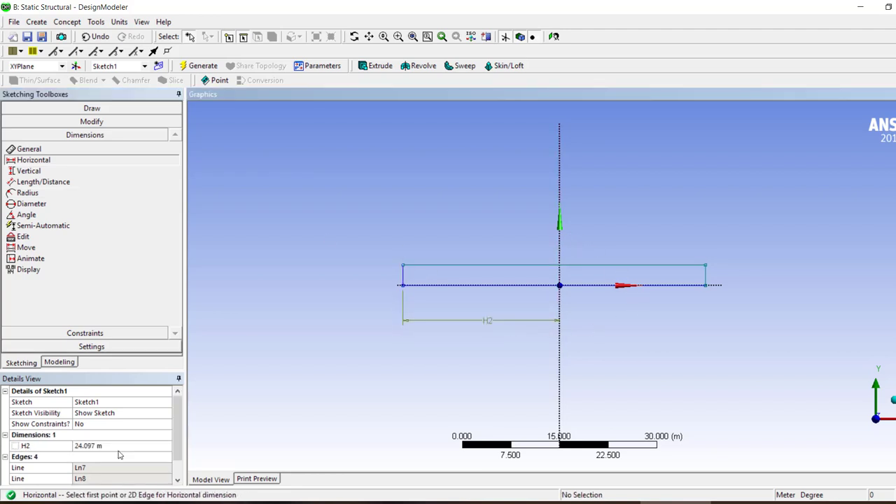
{"action": "left_click", "coordinate": [561, 247]}
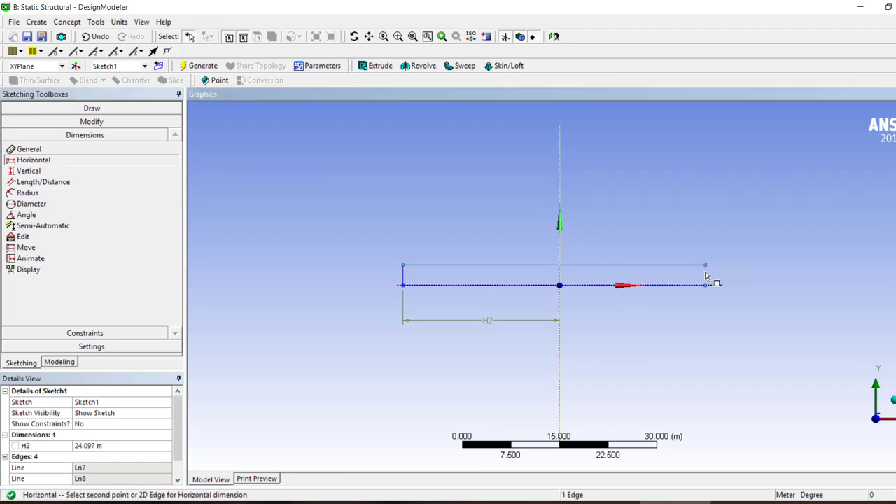
{"action": "left_click", "coordinate": [706, 275]}
{"action": "left_click", "coordinate": [609, 324]}
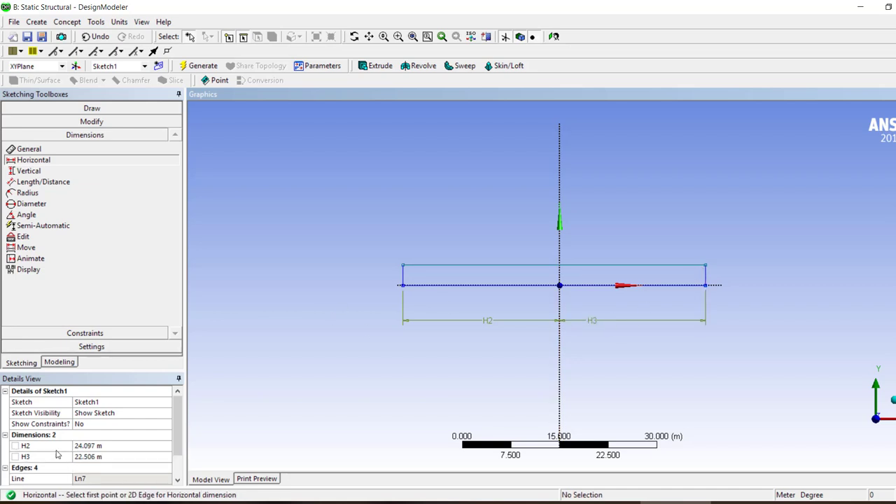
Change the model's length unit to inches
{"action": "left_click", "coordinate": [96, 21]}
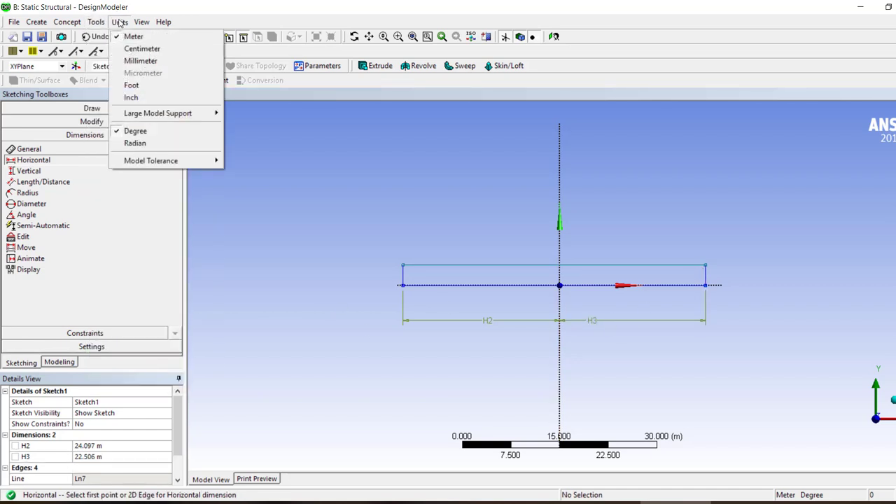
{"action": "left_click", "coordinate": [119, 21]}
{"action": "left_click", "coordinate": [119, 22]}
{"action": "left_click", "coordinate": [131, 97]}
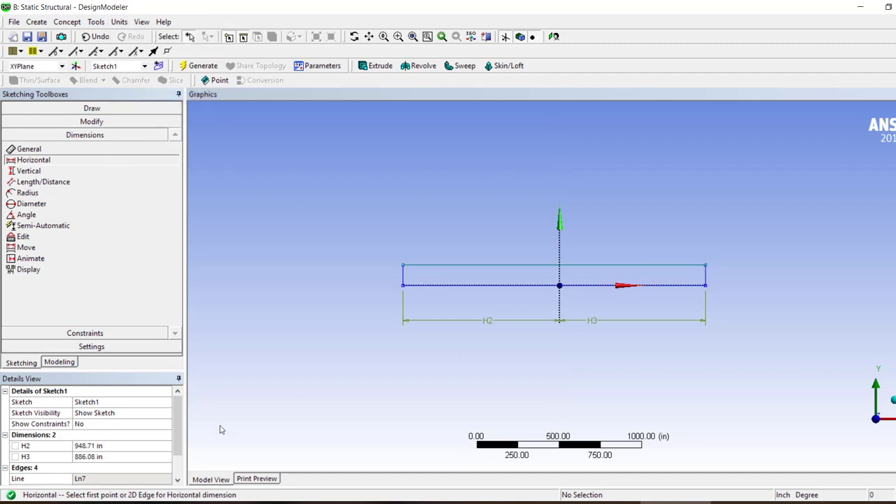
Set the horizontal dimensions H2 and H3 on either side of the Y axis to 50 in each
{"action": "left_click", "coordinate": [96, 449]}
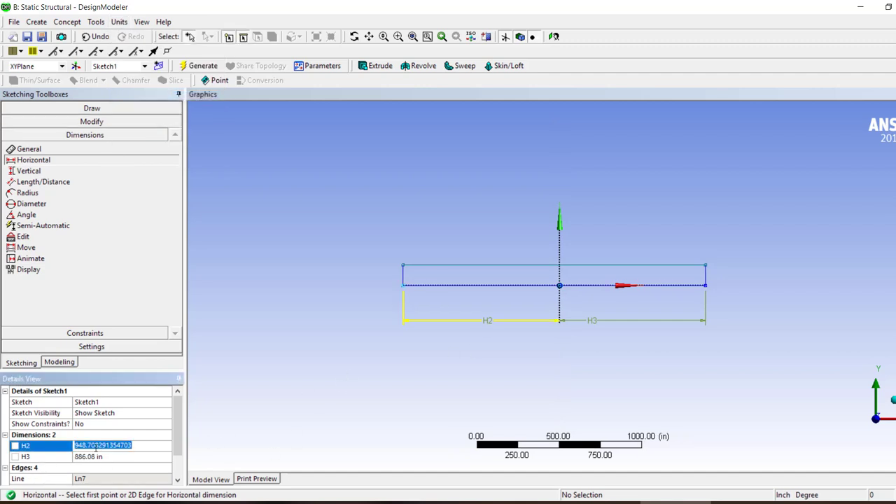
{"action": "type", "text": "4"}
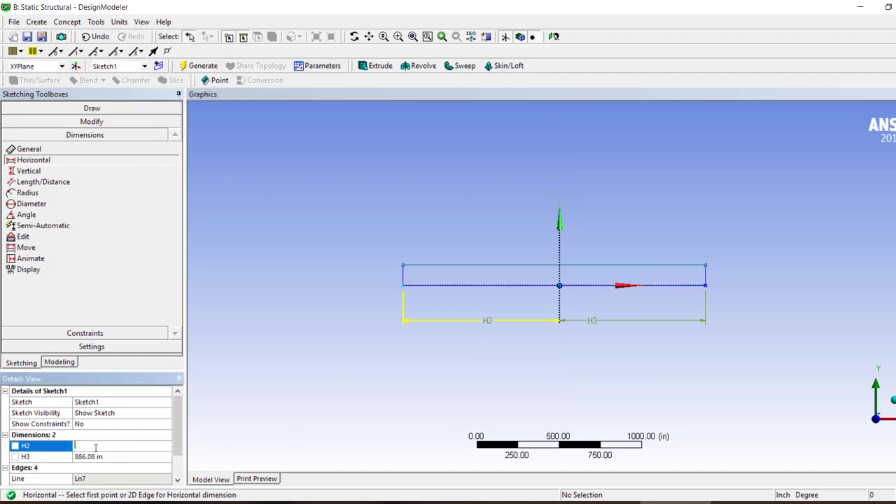
{"action": "type", "text": "0"}
{"action": "key", "text": "Return"}
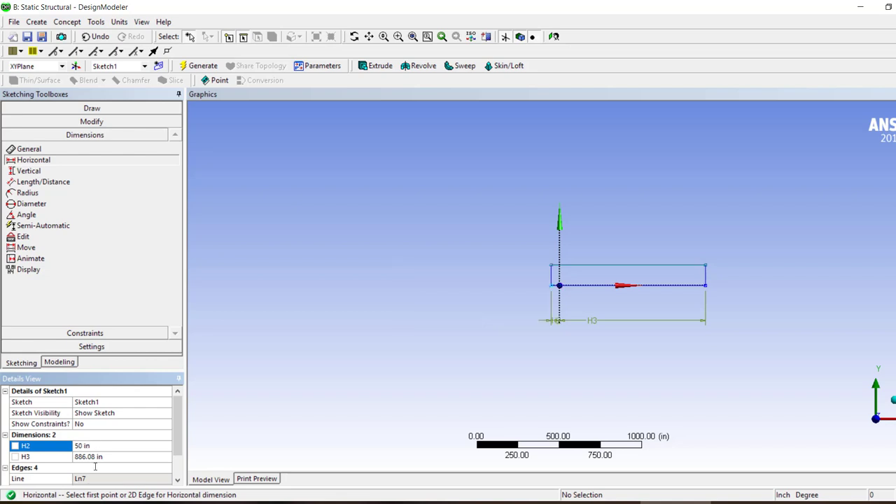
{"action": "left_click", "coordinate": [95, 457]}
{"action": "type", "text": "50"}
{"action": "key", "text": "Return"}
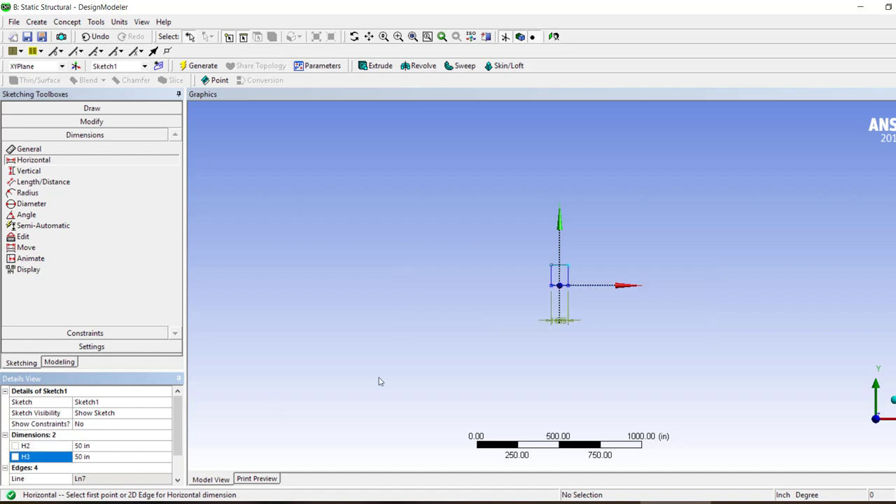
Dimension the rectangle's height along its right edge and set it to 0.5 in
{"action": "left_click", "coordinate": [581, 283]}
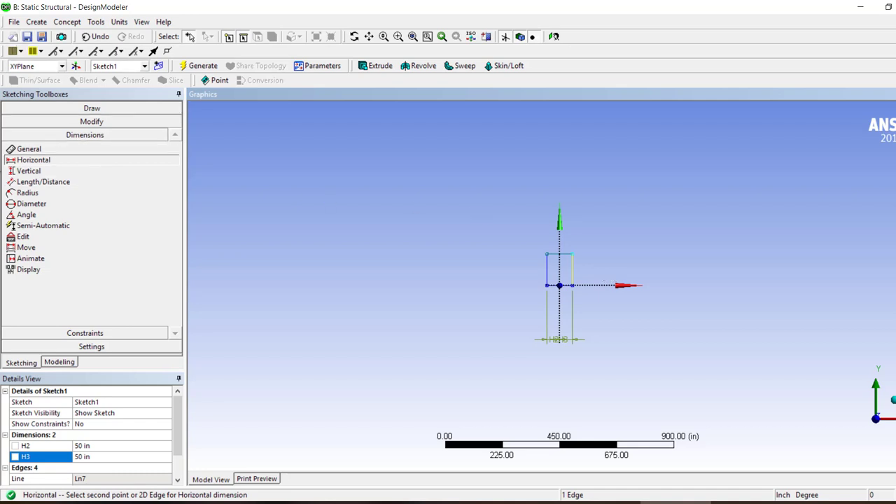
{"action": "left_click", "coordinate": [28, 171]}
{"action": "left_click", "coordinate": [572, 270]}
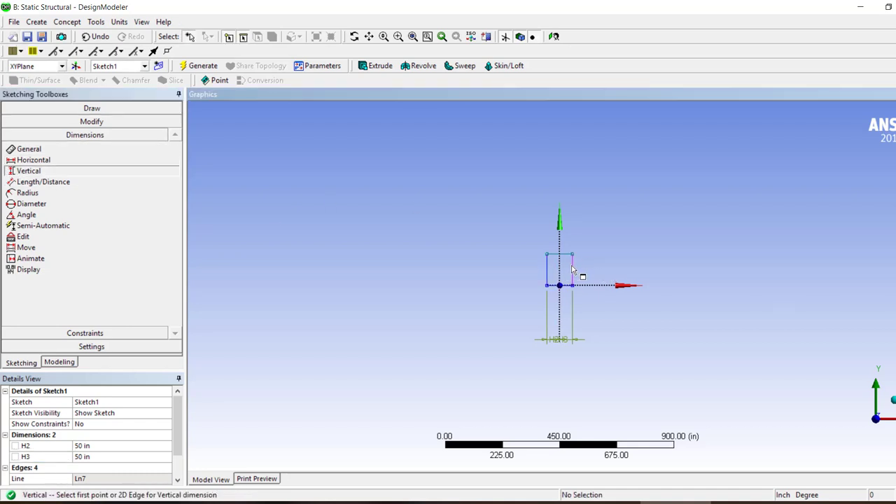
{"action": "left_click", "coordinate": [56, 149]}
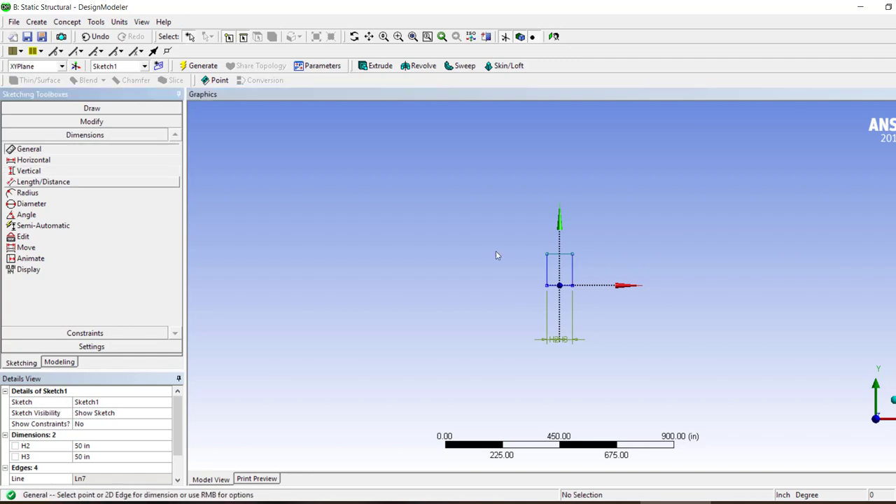
{"action": "left_click", "coordinate": [586, 276]}
{"action": "left_click", "coordinate": [607, 268]}
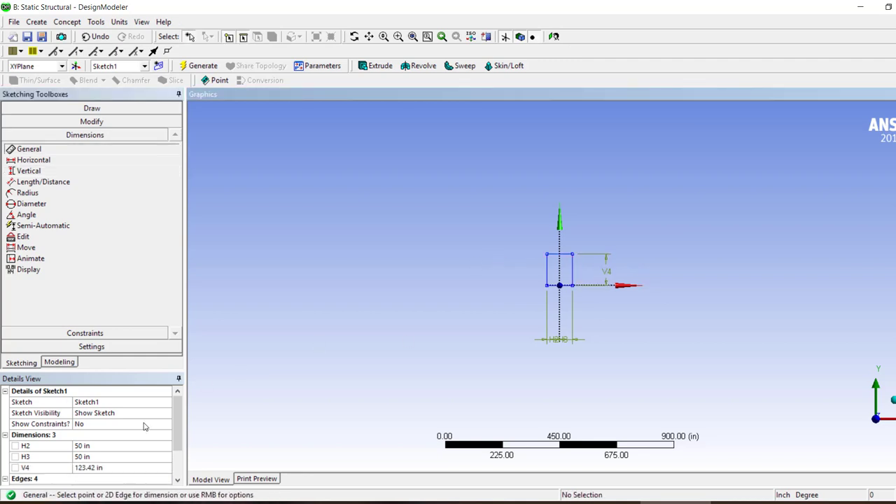
{"action": "left_click", "coordinate": [94, 466]}
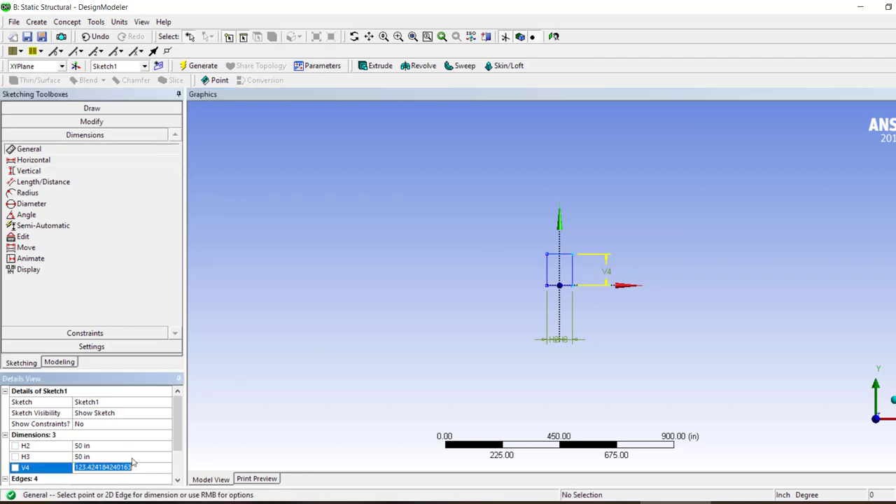
{"action": "type", "text": "0.5"}
{"action": "key", "text": "Return"}
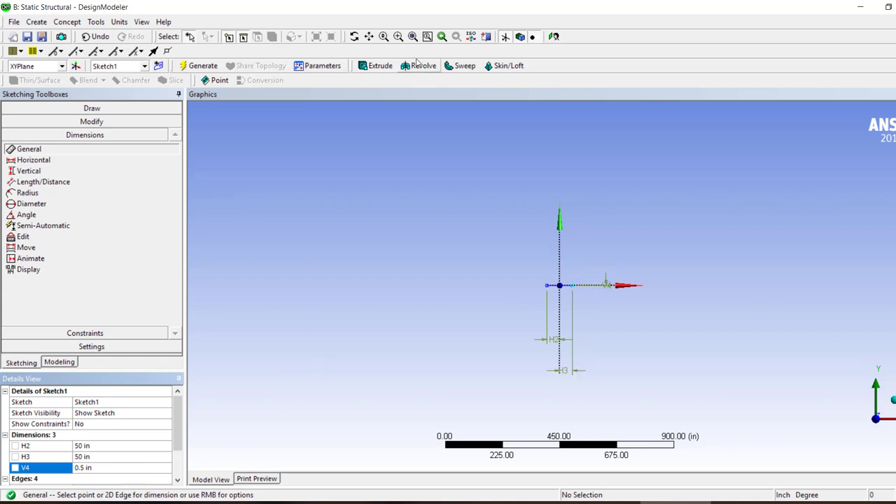
Move the two horizontal dimensions just below the rectangle and the height dimension close to its right end
{"action": "left_click", "coordinate": [412, 36]}
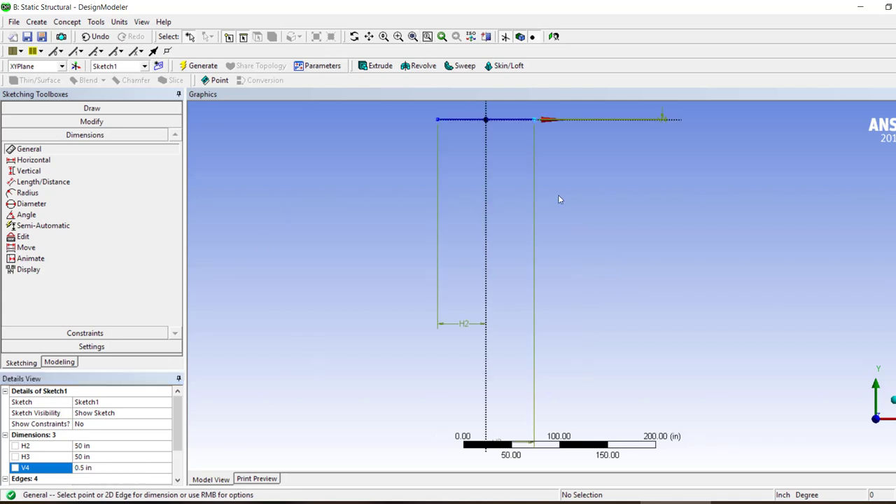
{"action": "left_click", "coordinate": [26, 248]}
{"action": "left_click", "coordinate": [497, 443]}
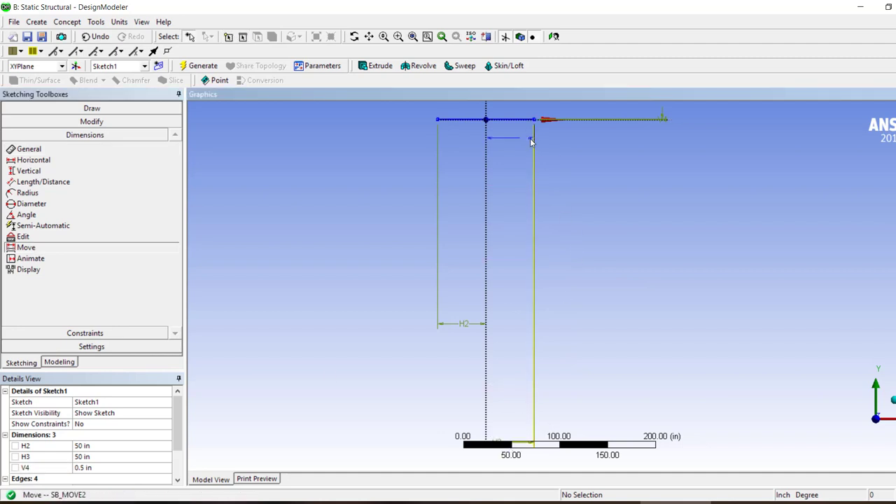
{"action": "left_click", "coordinate": [511, 128]}
{"action": "left_click", "coordinate": [457, 331]}
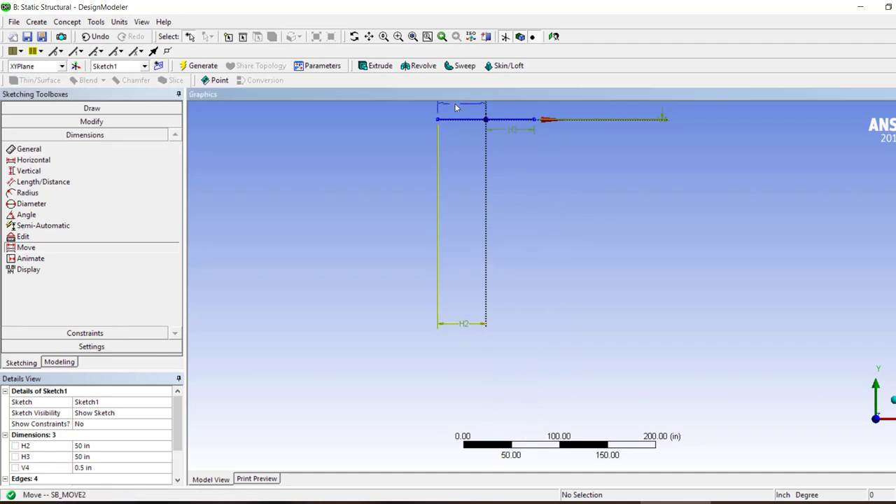
{"action": "left_click", "coordinate": [468, 128]}
{"action": "left_click", "coordinate": [663, 118]}
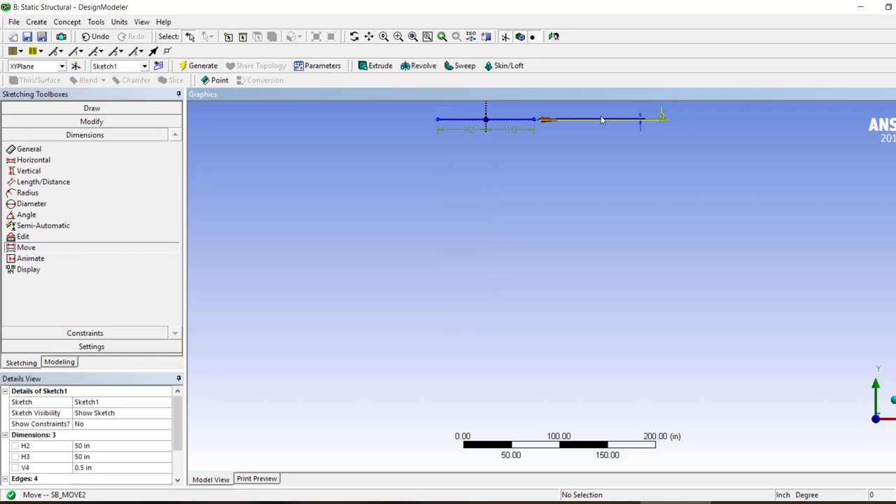
{"action": "left_click", "coordinate": [543, 120]}
{"action": "left_click", "coordinate": [413, 38]}
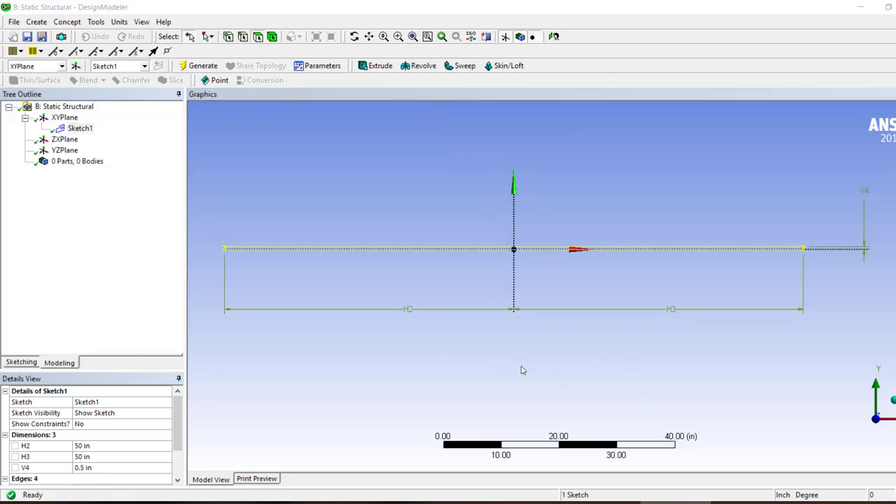
Generate a surface from Sketch1 with a thickness of 6 in and review the details of the sketch, surface feature and surface body
{"action": "left_click", "coordinate": [65, 22]}
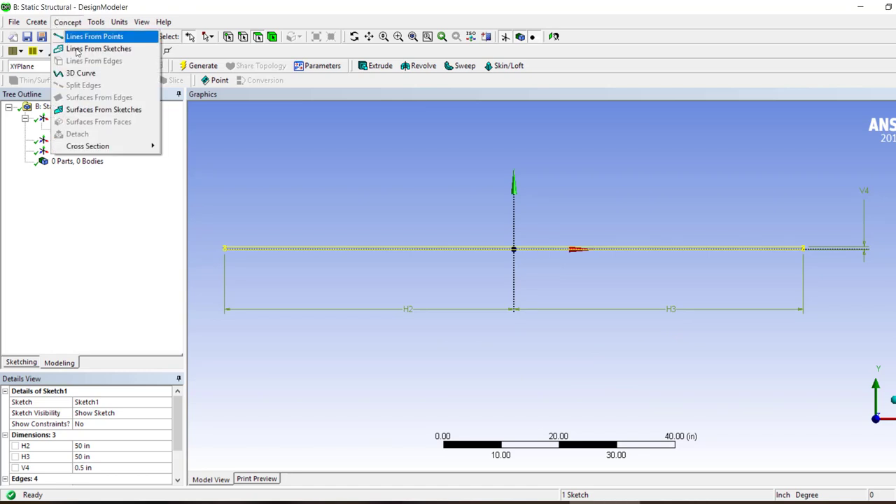
{"action": "left_click", "coordinate": [98, 110]}
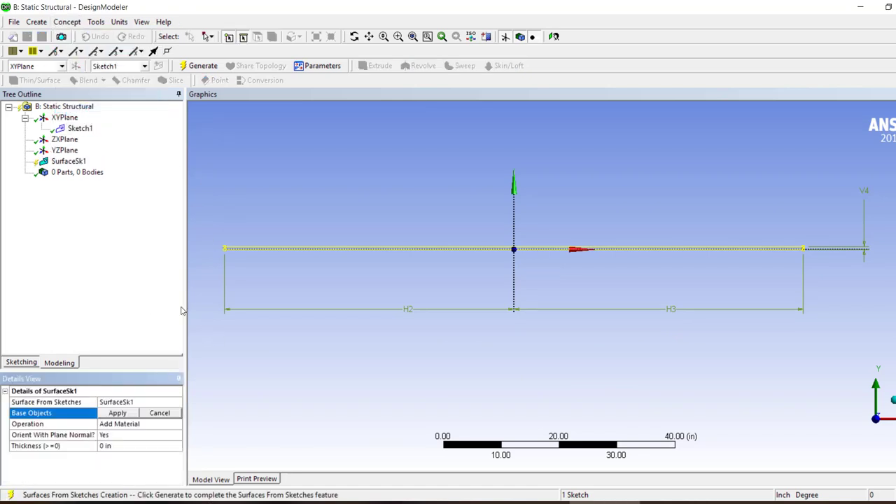
{"action": "left_click", "coordinate": [116, 413]}
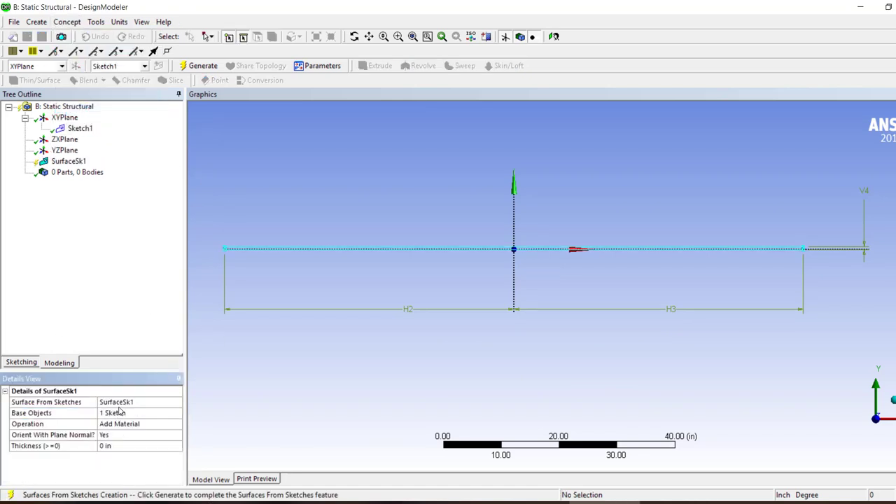
{"action": "left_click", "coordinate": [112, 445]}
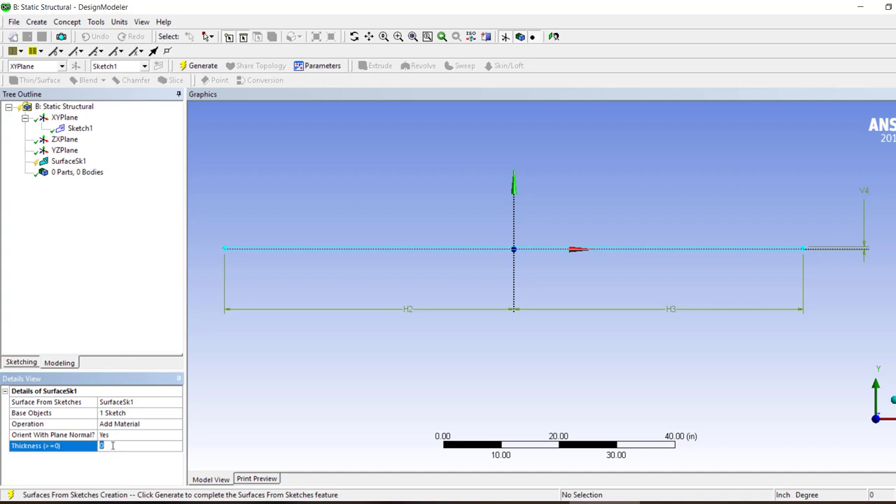
{"action": "key", "text": "Return"}
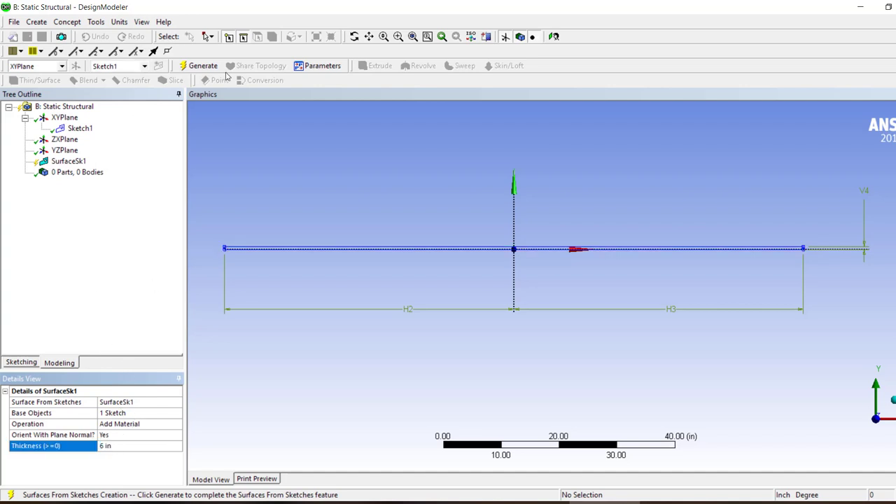
{"action": "left_click", "coordinate": [198, 65]}
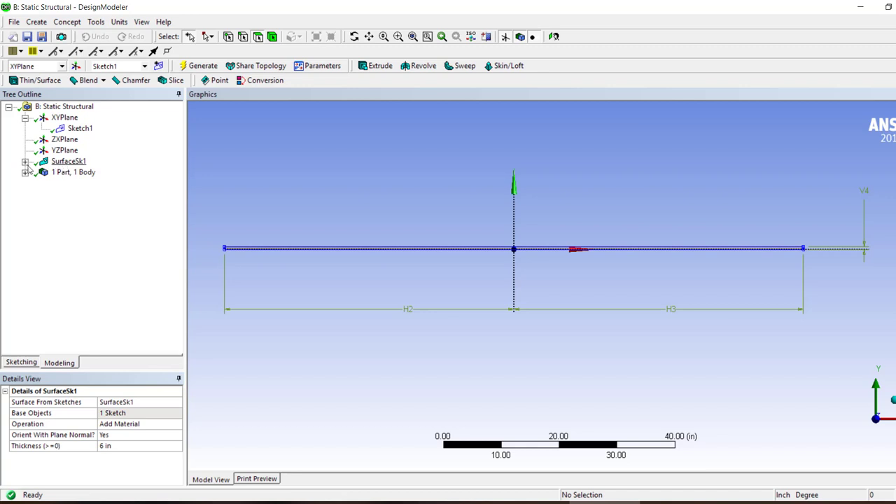
{"action": "left_click", "coordinate": [26, 161]}
{"action": "left_click", "coordinate": [80, 172]}
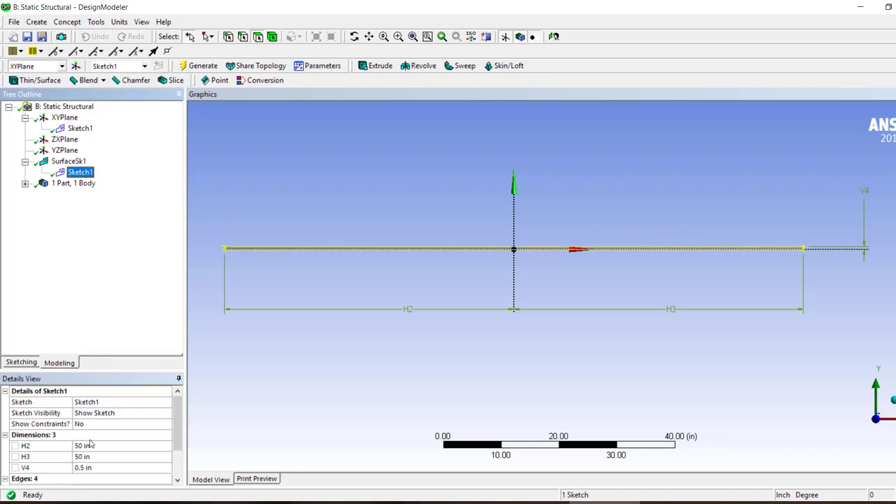
{"action": "left_click", "coordinate": [68, 161]}
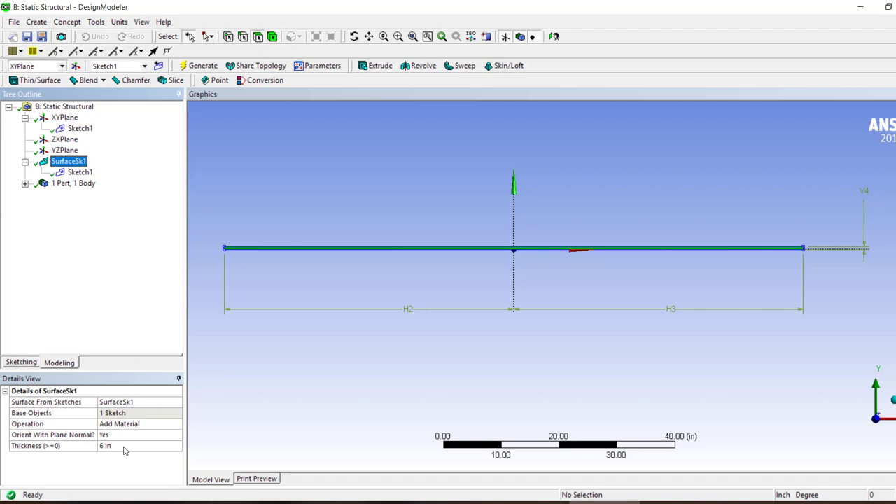
{"action": "left_click", "coordinate": [25, 184]}
{"action": "left_click", "coordinate": [88, 194]}
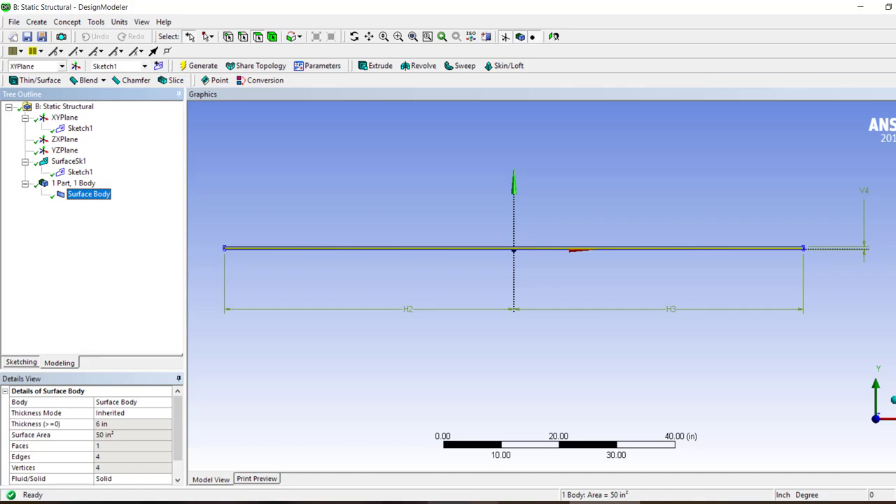
Switch to ANSYS Workbench and open the model of static structural system B in Mechanical
{"action": "key", "text": "alt+Tab"}
{"action": "left_click", "coordinate": [346, 138]}
{"action": "double_click", "coordinate": [346, 138]}
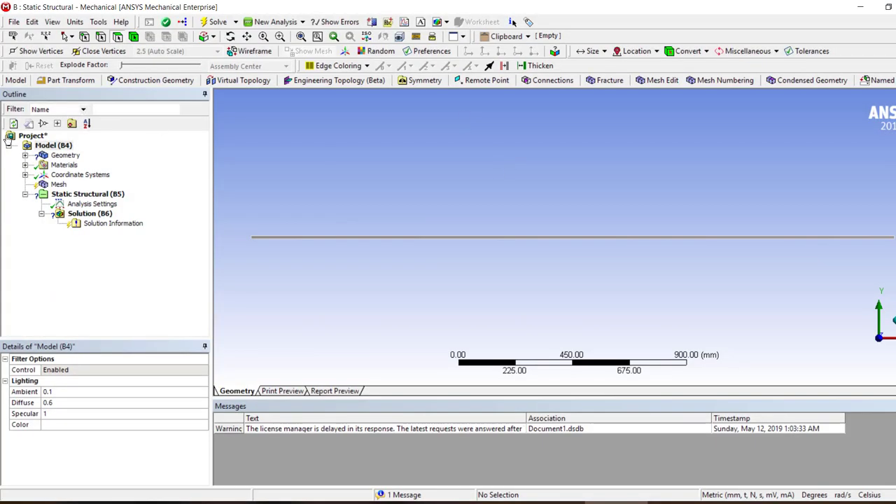
Assign material A1 to the Surface Body under Geometry
{"action": "left_click", "coordinate": [65, 156]}
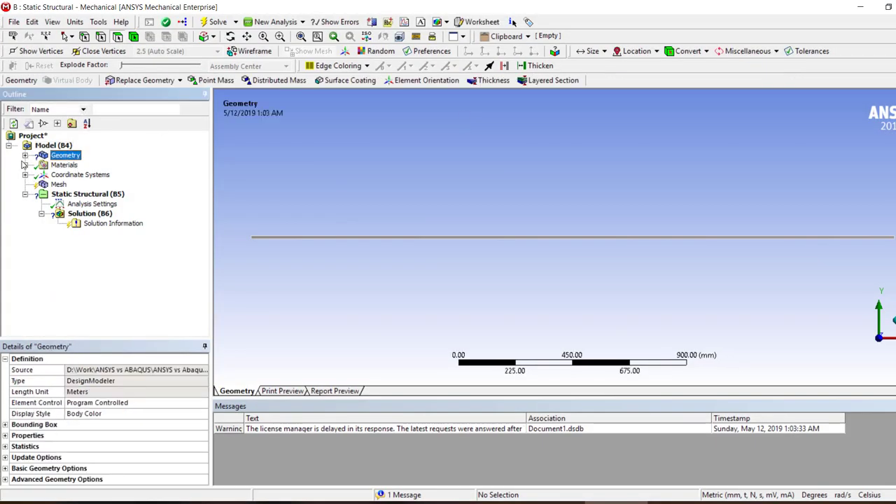
{"action": "left_click", "coordinate": [25, 155]}
{"action": "left_click", "coordinate": [73, 165]}
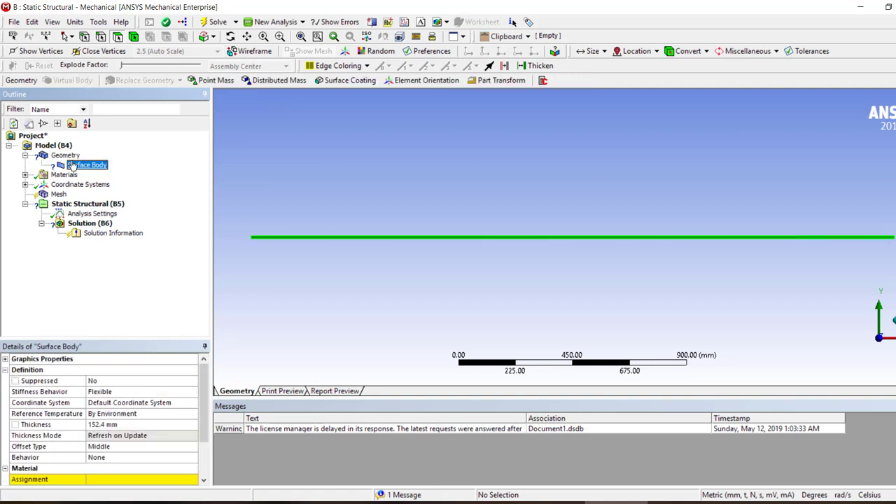
{"action": "left_click", "coordinate": [195, 480]}
{"action": "left_click", "coordinate": [194, 479]}
{"action": "left_click", "coordinate": [221, 466]}
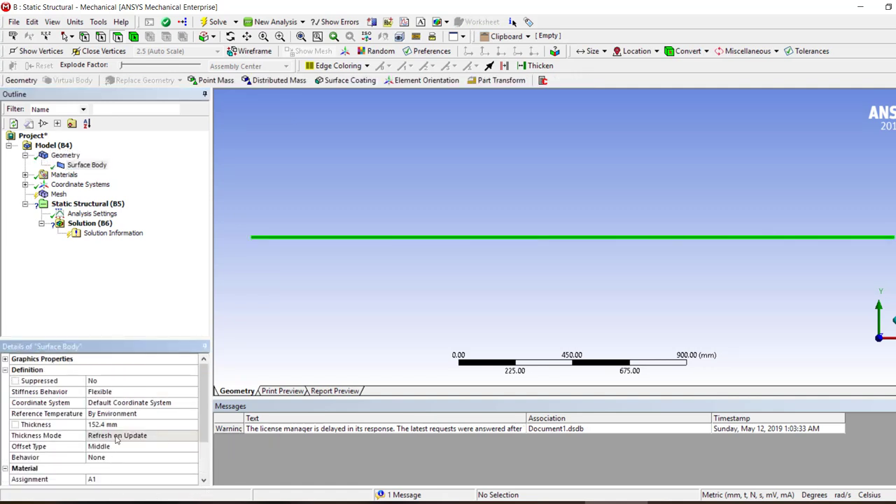
Check the Surface Body's thickness and switch the unit system to U.S. Customary (in, lbm, lbf, °F, s, V, A)
{"action": "left_click", "coordinate": [107, 424]}
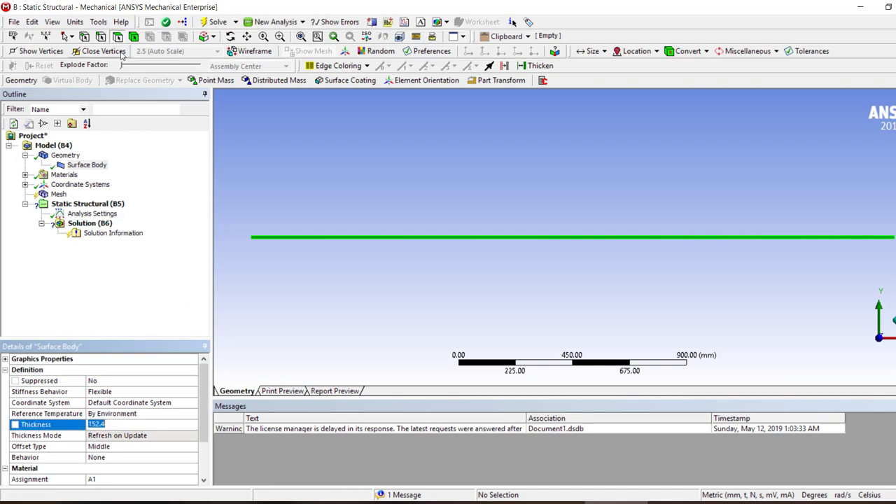
{"action": "left_click", "coordinate": [75, 22]}
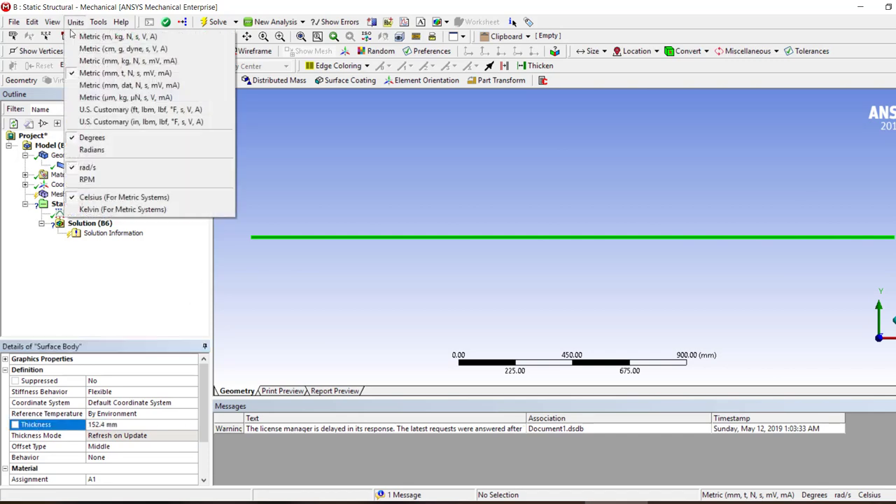
{"action": "left_click", "coordinate": [88, 123]}
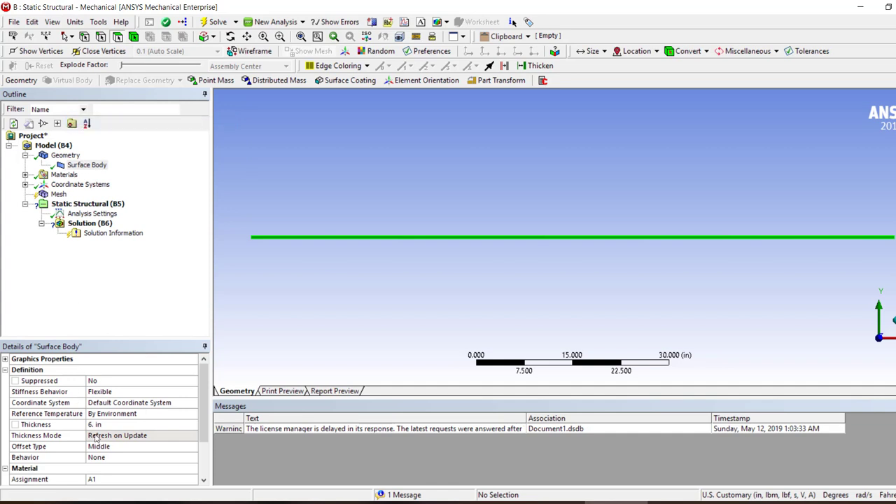
Select the Static Structural environment and examine the left end of the beam surface up close
{"action": "left_click", "coordinate": [58, 194]}
{"action": "left_click", "coordinate": [105, 204]}
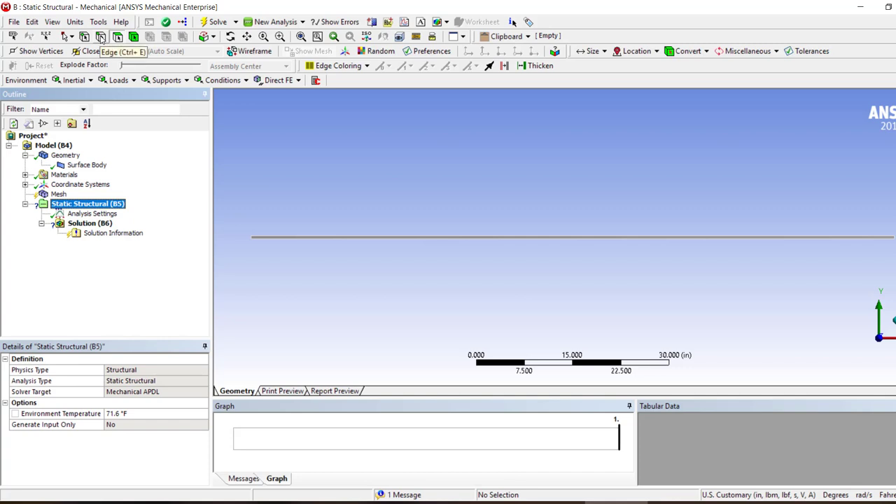
{"action": "right_click_drag", "start_coordinate": [343, 211], "coordinate": [263, 243]}
{"action": "scroll", "coordinate": [290, 295], "scroll_direction": "down", "scroll_amount": 3}
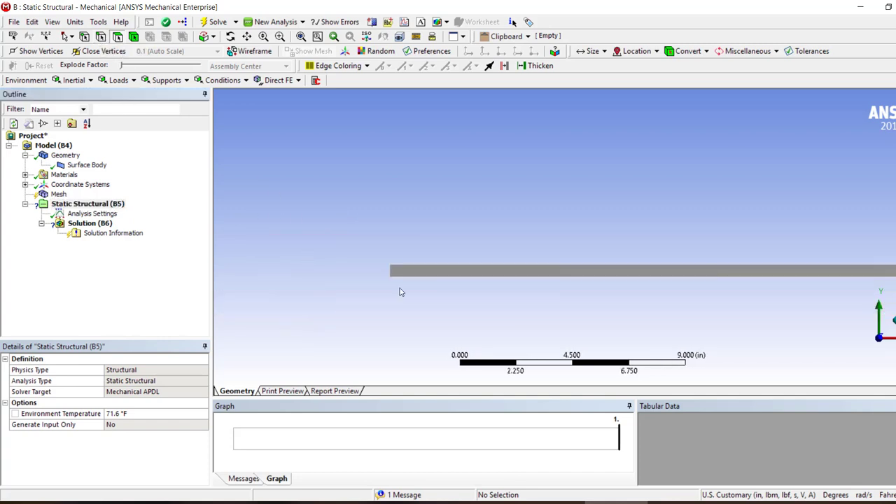
{"action": "right_click_drag", "start_coordinate": [525, 236], "coordinate": [405, 299]}
{"action": "scroll", "coordinate": [476, 249], "scroll_direction": "down", "scroll_amount": 3}
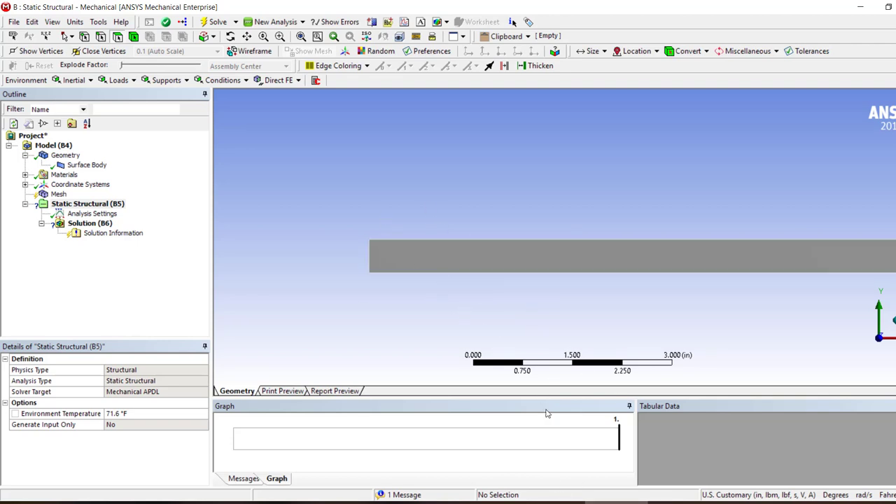
Switch to DesignModeler and select the face of the surface body near the beam's left end
{"action": "left_click", "coordinate": [553, 502]}
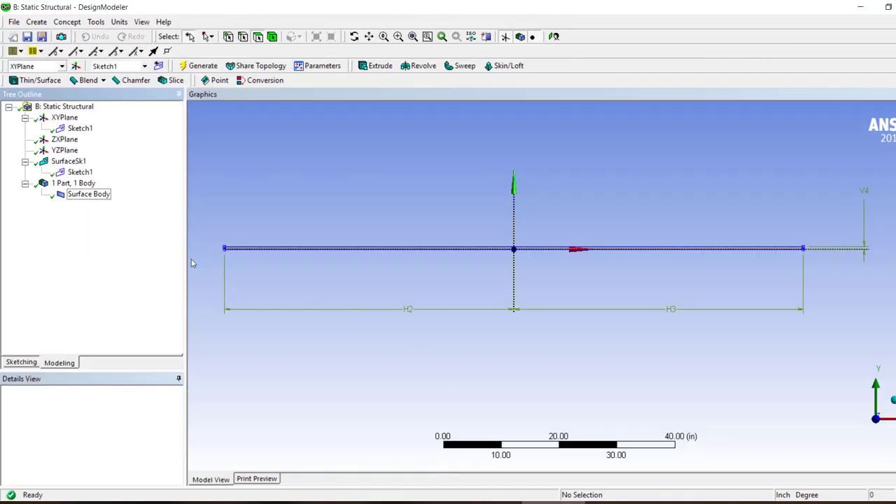
{"action": "left_click", "coordinate": [89, 194]}
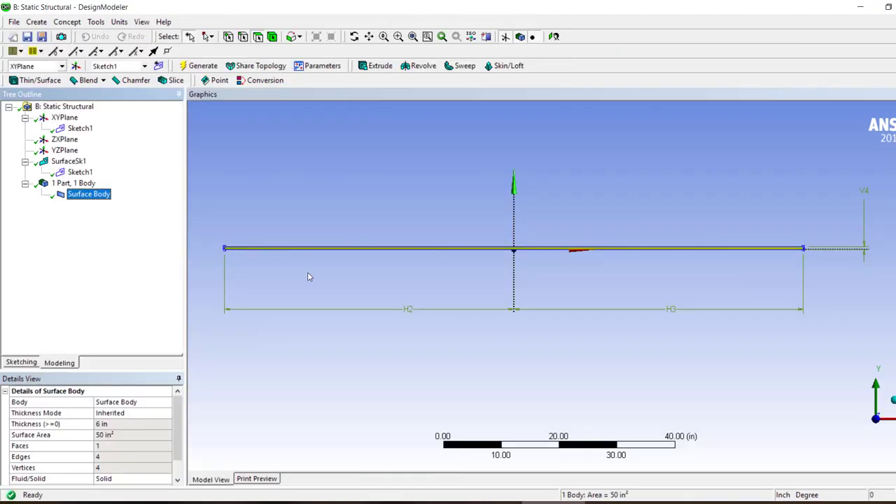
{"action": "scroll", "coordinate": [306, 266], "scroll_direction": "down", "scroll_amount": 2}
{"action": "scroll", "coordinate": [303, 261], "scroll_direction": "up", "scroll_amount": 1}
{"action": "right_click_drag", "start_coordinate": [314, 236], "coordinate": [282, 271]}
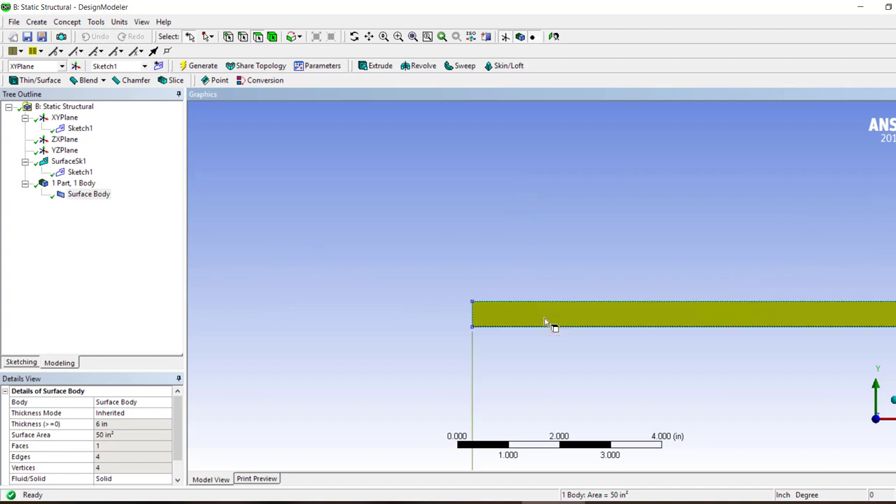
{"action": "left_click", "coordinate": [522, 320]}
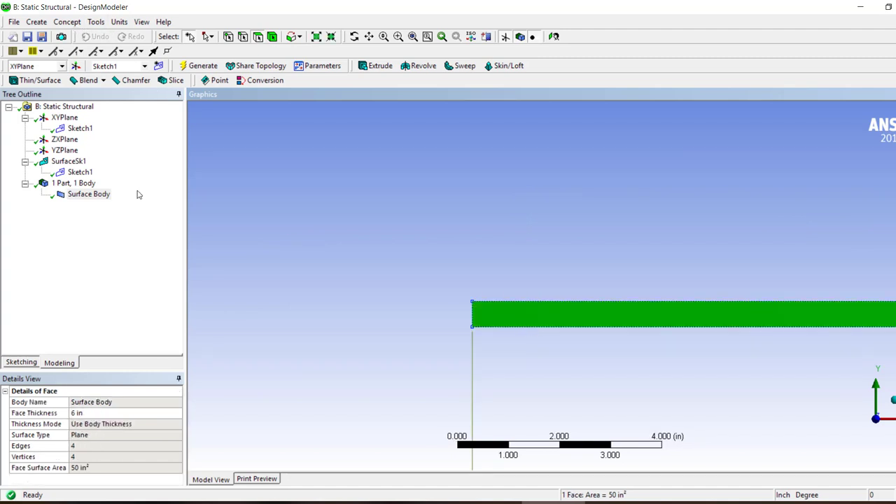
{"action": "left_click", "coordinate": [119, 22]}
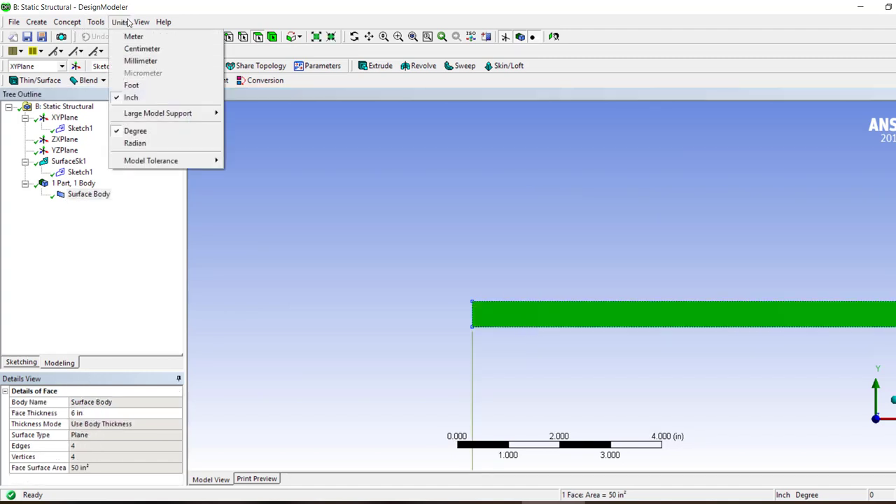
{"action": "mouse_move", "coordinate": [135, 24]}
{"action": "mouse_move", "coordinate": [96, 25]}
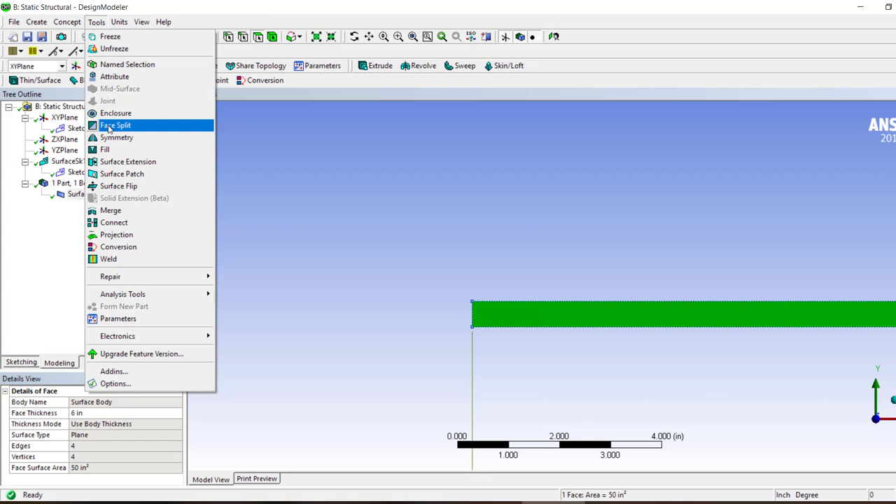
{"action": "left_click", "coordinate": [109, 128]}
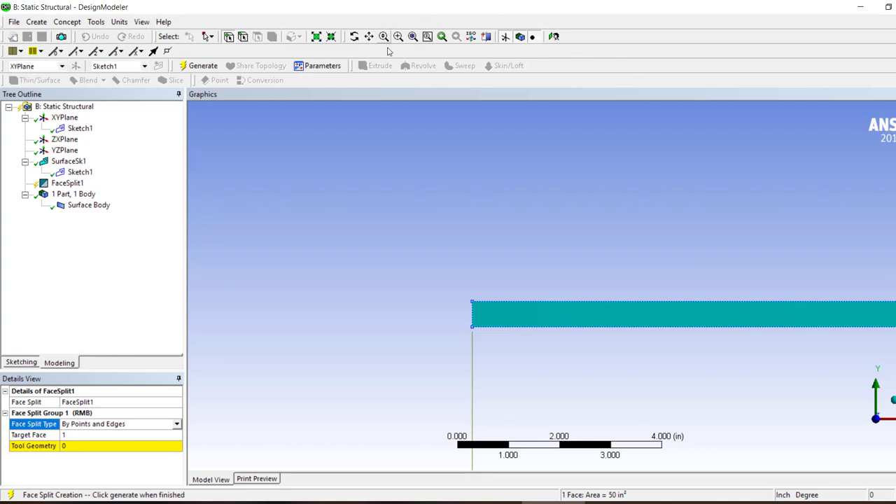
{"action": "left_click", "coordinate": [203, 296]}
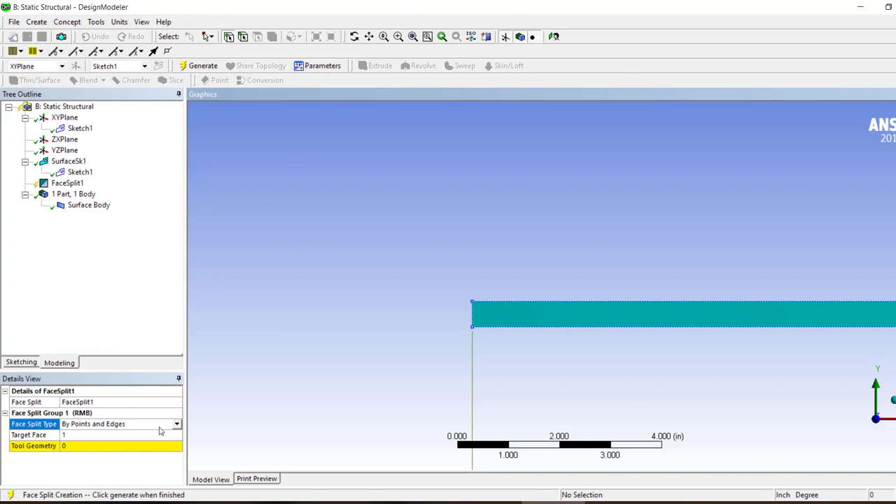
{"action": "right_click", "coordinate": [68, 183]}
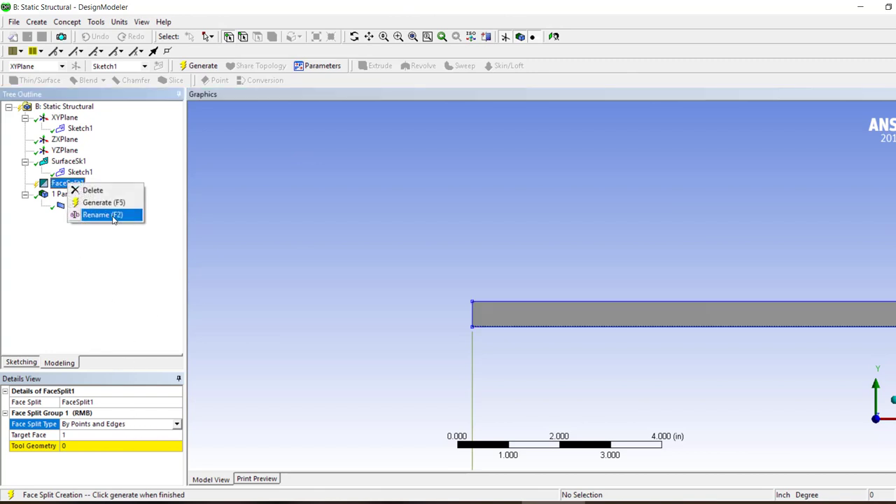
{"action": "left_click", "coordinate": [105, 189]}
{"action": "left_click", "coordinate": [435, 300]}
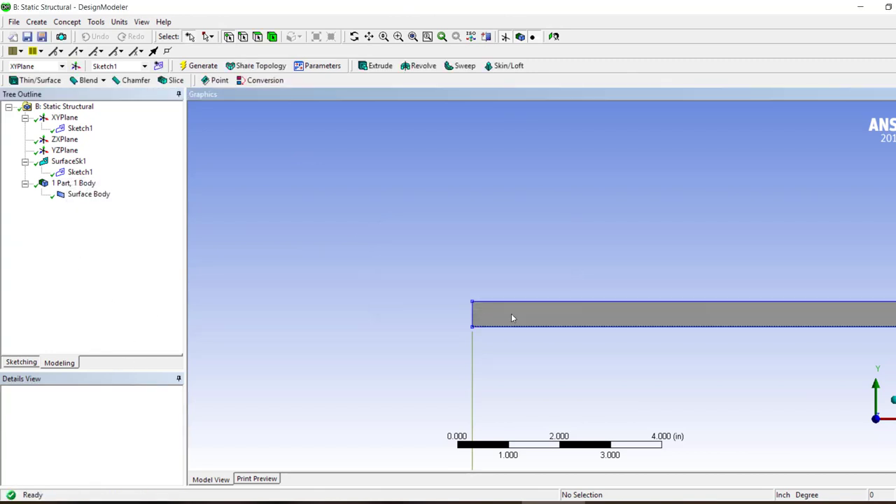
Hide Sketch1 under the XYPlane
{"action": "left_click", "coordinate": [79, 128]}
{"action": "right_click", "coordinate": [79, 128]}
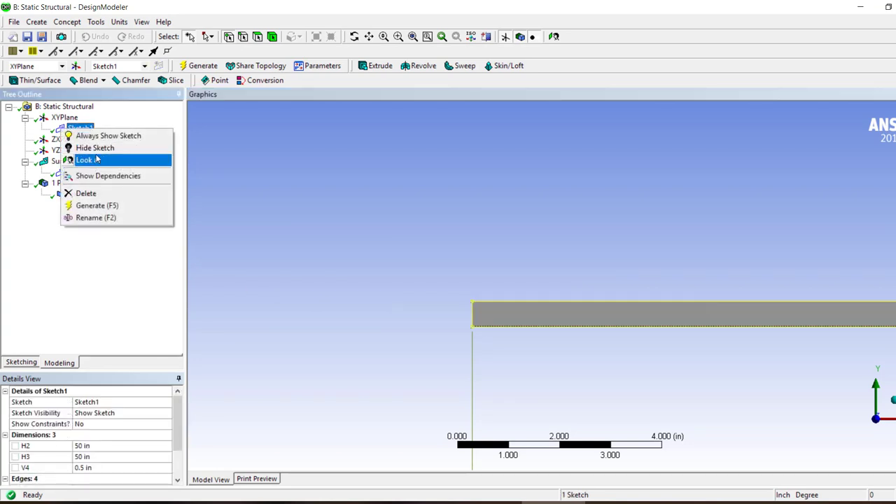
{"action": "left_click", "coordinate": [98, 148]}
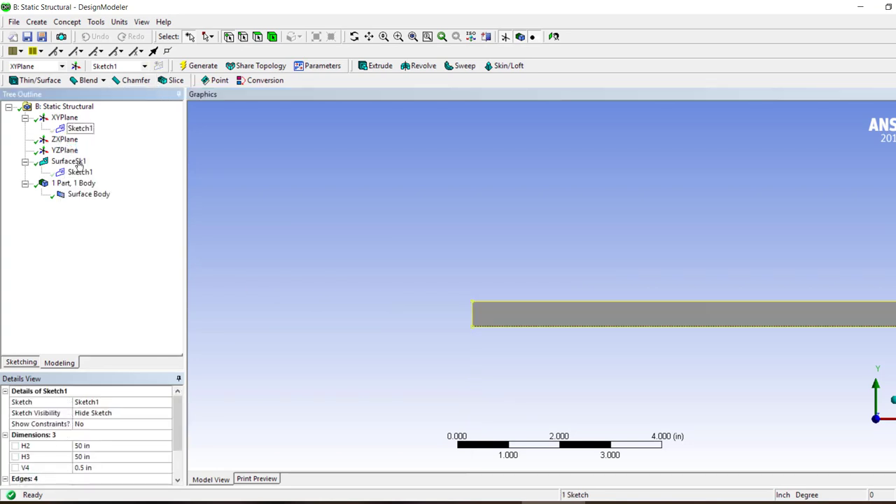
Create a new sketch on the XYPlane and draw a vertical line across the beam near its left end, at about x = -49.1 in
{"action": "left_click", "coordinate": [63, 118]}
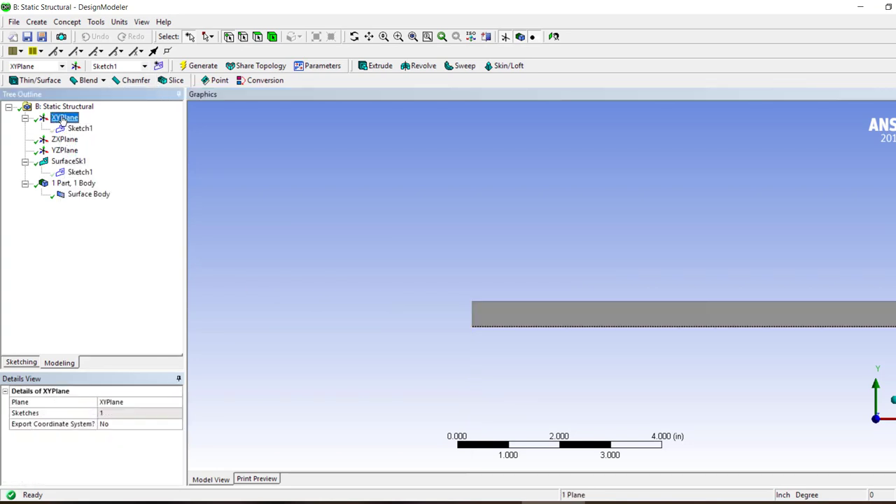
{"action": "left_click", "coordinate": [158, 65]}
{"action": "left_click", "coordinate": [21, 362]}
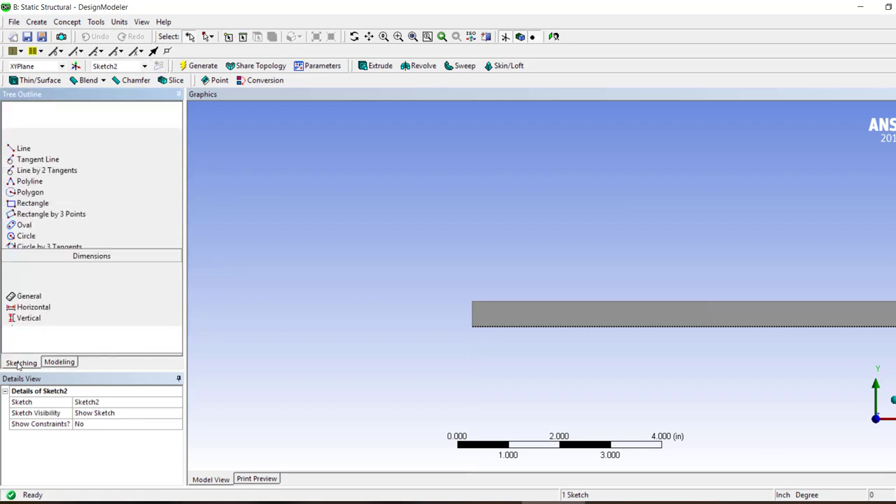
{"action": "left_click", "coordinate": [23, 121]}
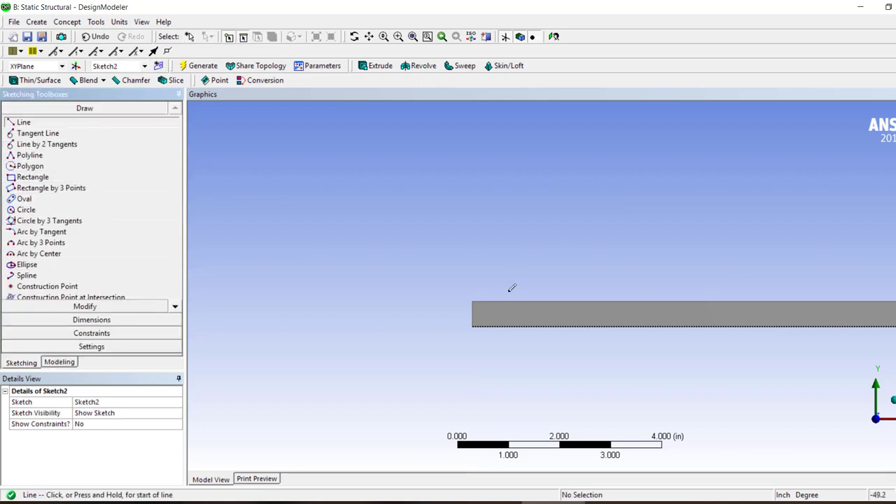
{"action": "left_click", "coordinate": [515, 268]}
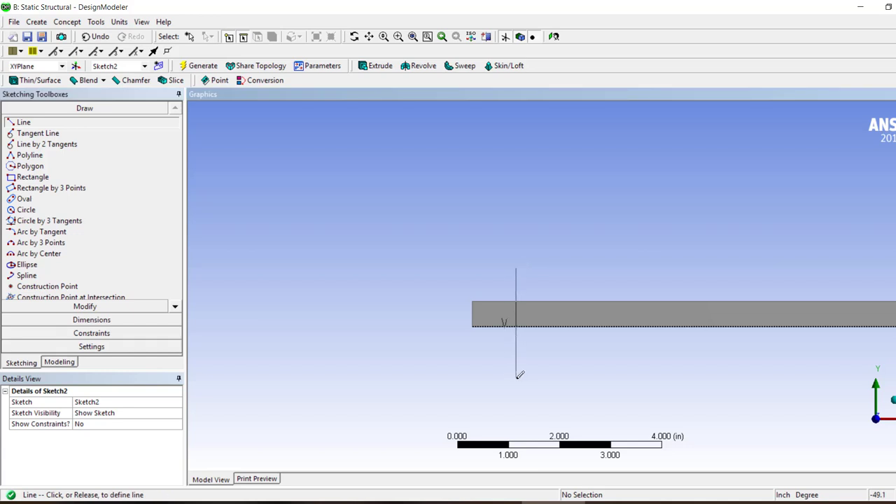
{"action": "left_click", "coordinate": [515, 376]}
Draw a second vertical line through the origin along the Y axis, crossing the beam at midspan
{"action": "scroll", "coordinate": [515, 315], "scroll_direction": "up", "scroll_amount": 4}
{"action": "scroll", "coordinate": [516, 315], "scroll_direction": "down", "scroll_amount": 5}
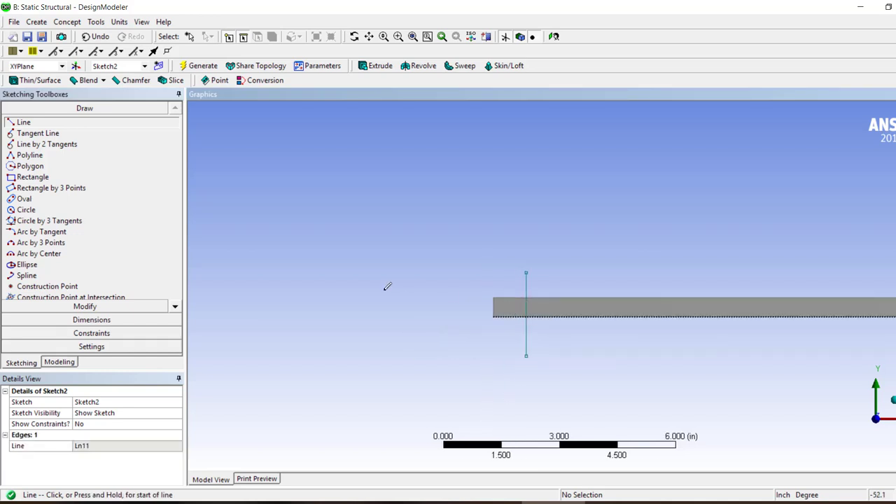
{"action": "scroll", "coordinate": [404, 289], "scroll_direction": "down", "scroll_amount": 10}
{"action": "scroll", "coordinate": [826, 289], "scroll_direction": "down", "scroll_amount": 1}
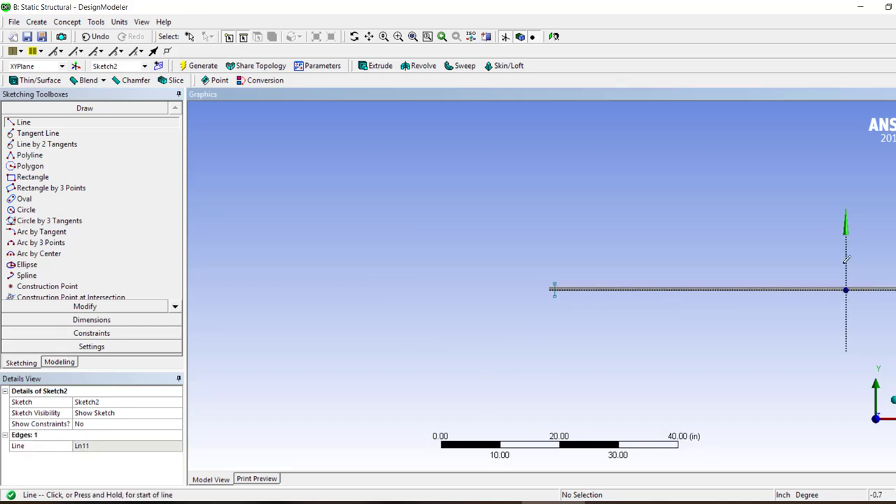
{"action": "left_click", "coordinate": [846, 261]}
{"action": "left_click", "coordinate": [848, 315]}
Draw a third vertical line across the beam near its right end, at about x = 48.4 in, and finish drawing
{"action": "scroll", "coordinate": [857, 266], "scroll_direction": "up", "scroll_amount": 1}
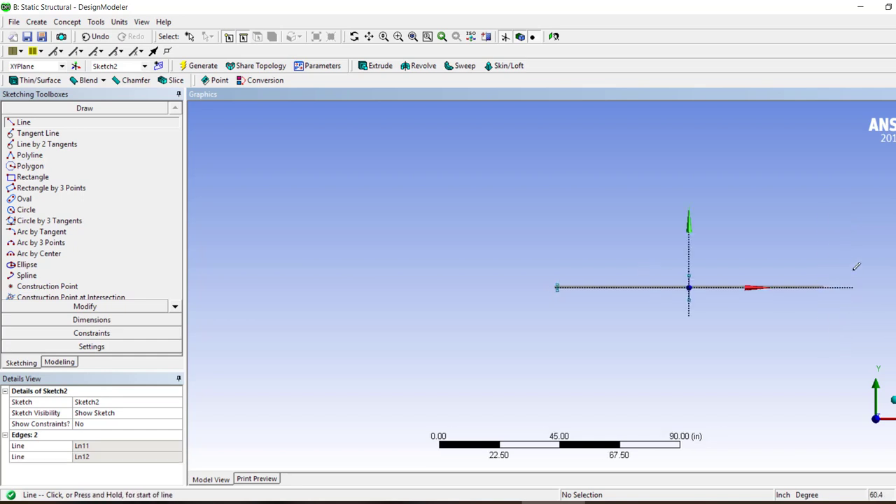
{"action": "scroll", "coordinate": [778, 301], "scroll_direction": "up", "scroll_amount": 4}
{"action": "left_click", "coordinate": [595, 265]}
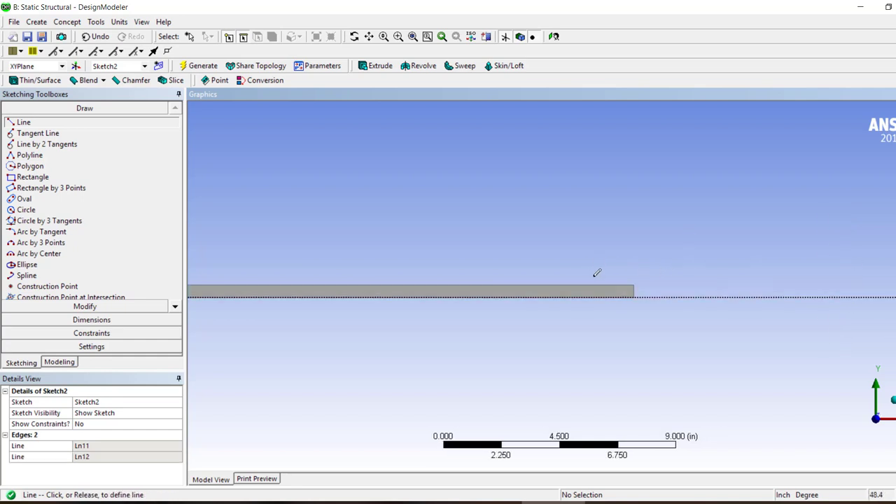
{"action": "left_click", "coordinate": [594, 334]}
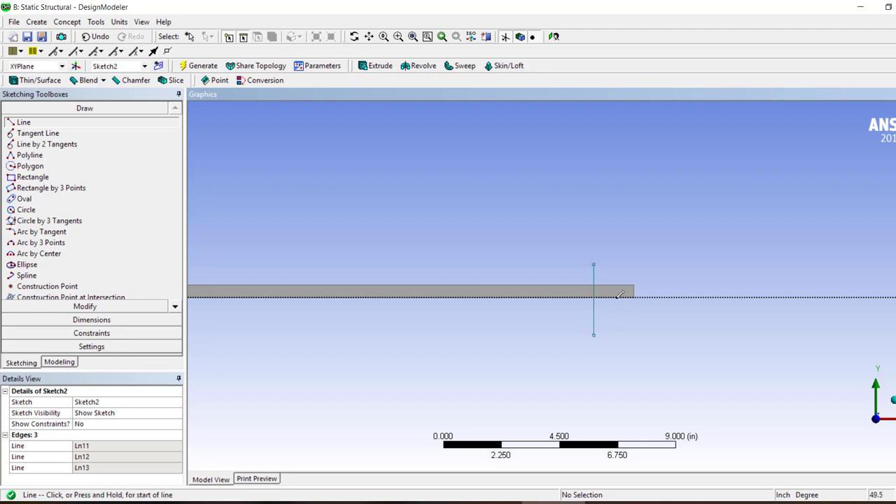
{"action": "right_click", "coordinate": [599, 252]}
{"action": "left_click", "coordinate": [478, 228]}
Start a Face Split by points and edges and apply the beam's surface face as the target face
{"action": "left_click", "coordinate": [58, 362]}
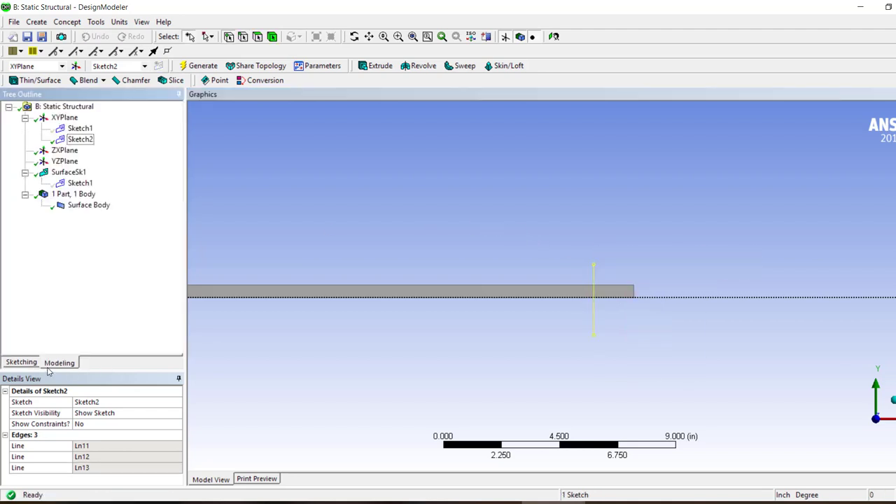
{"action": "left_click", "coordinate": [80, 139]}
{"action": "left_click", "coordinate": [142, 23]}
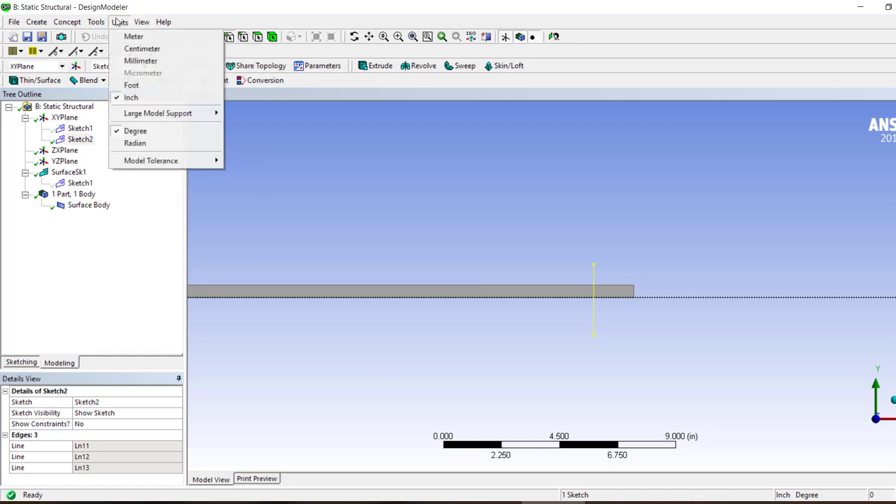
{"action": "left_click", "coordinate": [115, 125]}
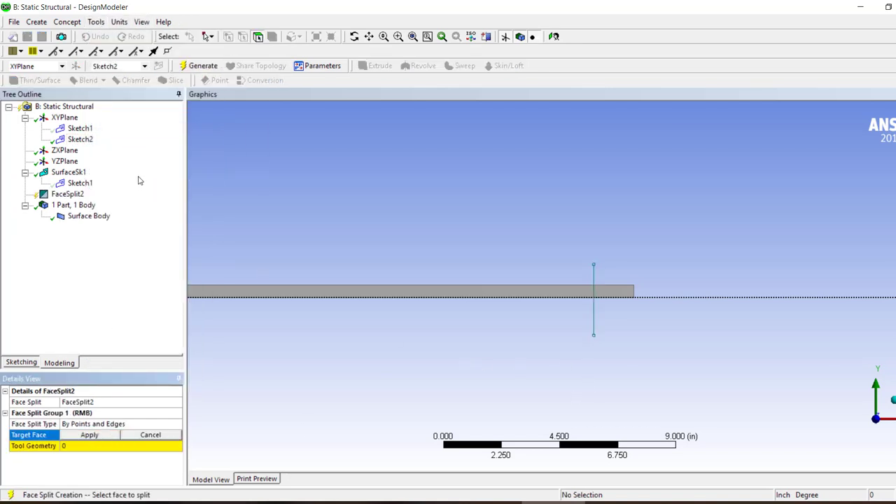
{"action": "left_click", "coordinate": [427, 292]}
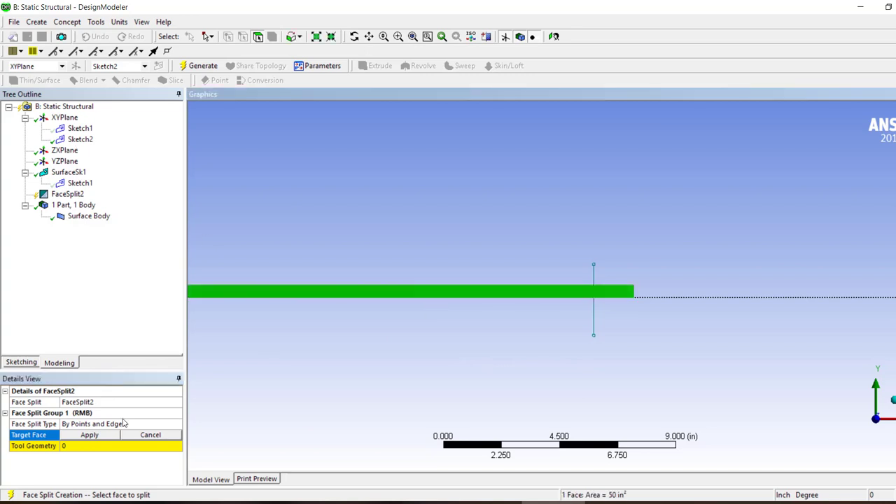
{"action": "left_click", "coordinate": [90, 435]}
Try to use Sketch2, with its three vertical lines, as the tool geometry of the Face Split
{"action": "left_click", "coordinate": [77, 140]}
{"action": "right_click", "coordinate": [97, 432]}
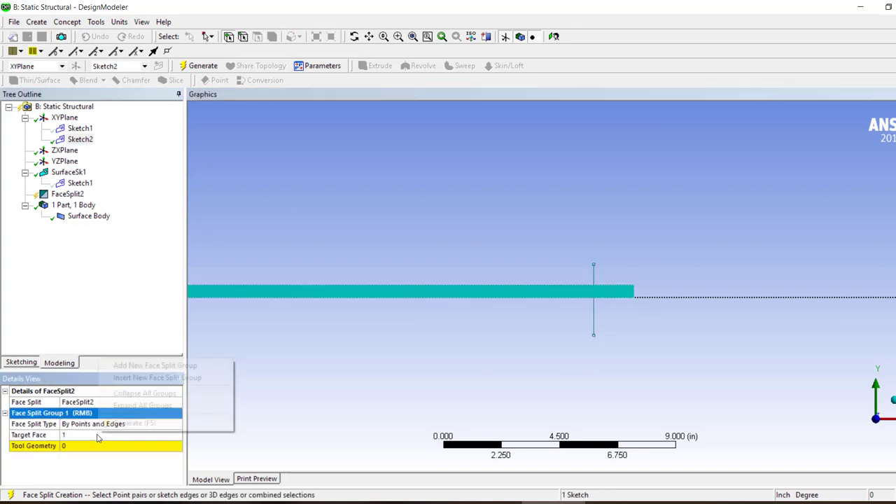
{"action": "left_click", "coordinate": [83, 446]}
{"action": "left_click", "coordinate": [79, 140]}
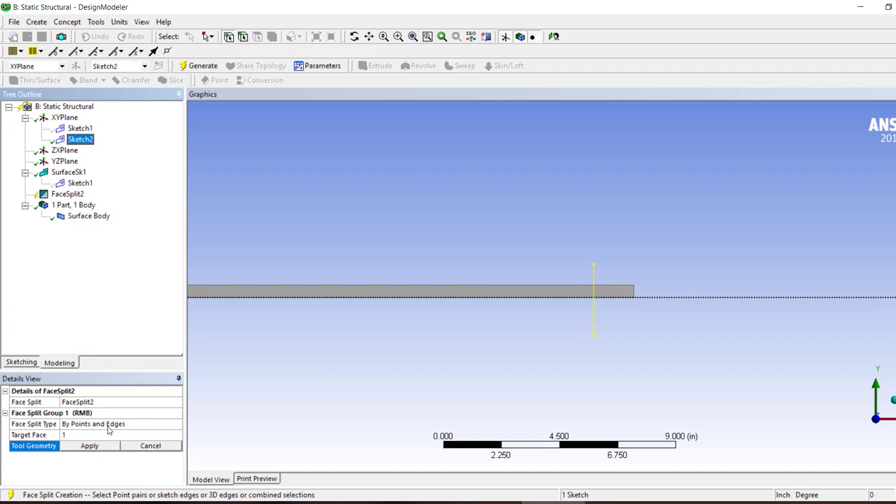
{"action": "left_click", "coordinate": [97, 448]}
{"action": "left_click", "coordinate": [98, 448]}
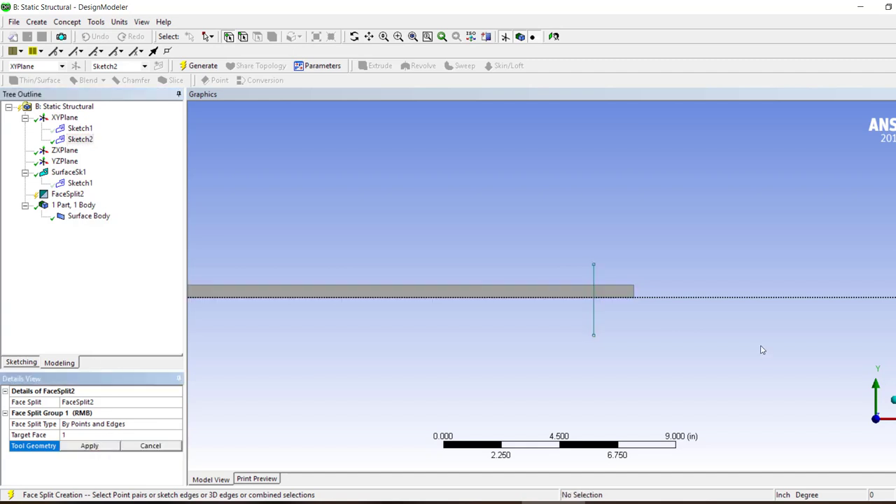
{"action": "left_click", "coordinate": [79, 139]}
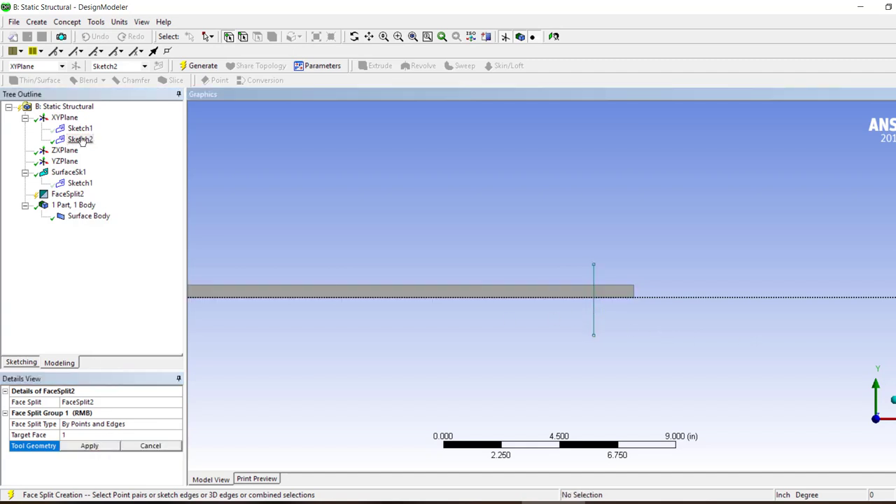
Abandon the tool geometry selection and delete the unfinished FaceSplit2 feature
{"action": "left_click", "coordinate": [150, 446]}
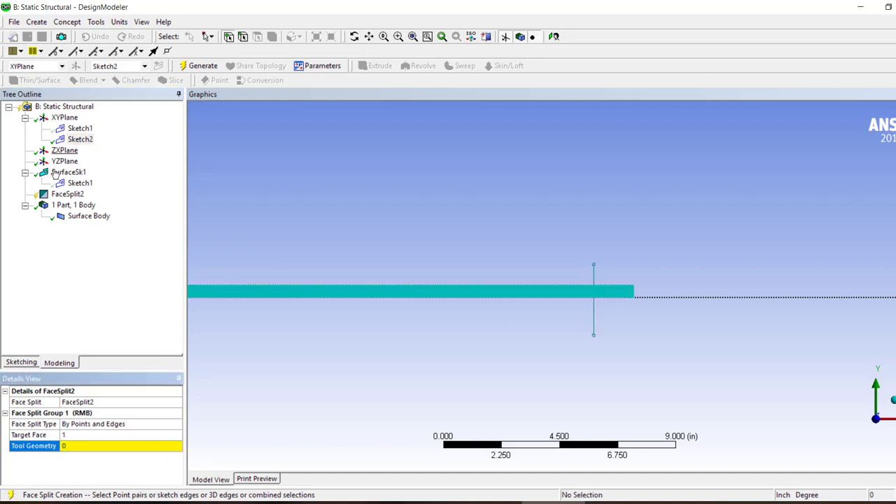
{"action": "right_click", "coordinate": [64, 194]}
{"action": "left_click", "coordinate": [86, 197]}
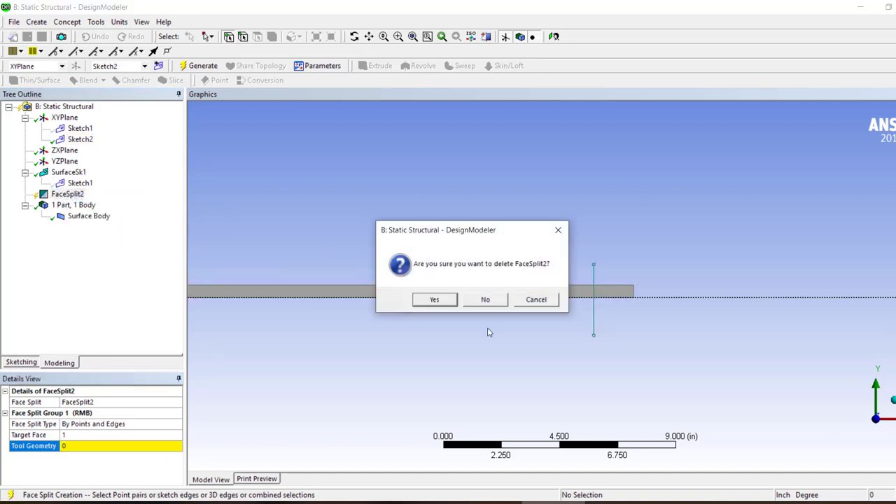
{"action": "left_click", "coordinate": [435, 300]}
{"action": "left_click", "coordinate": [79, 139]}
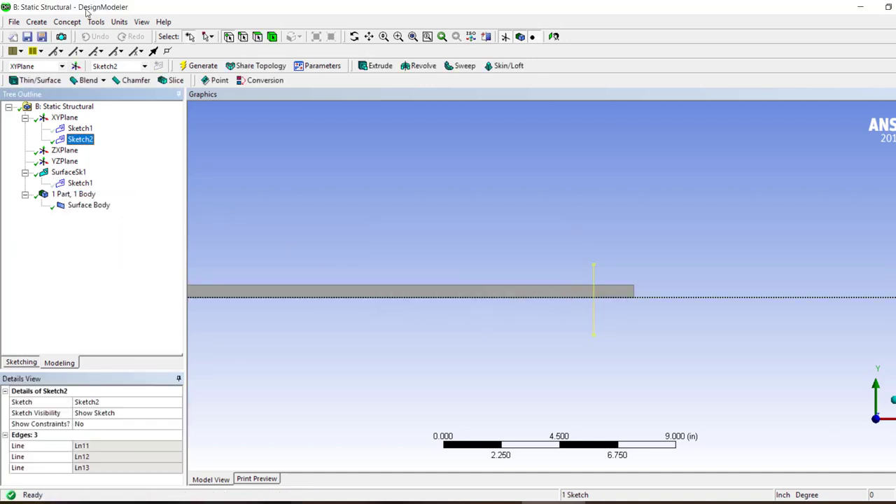
{"action": "left_click", "coordinate": [47, 23]}
{"action": "mouse_move", "coordinate": [52, 25]}
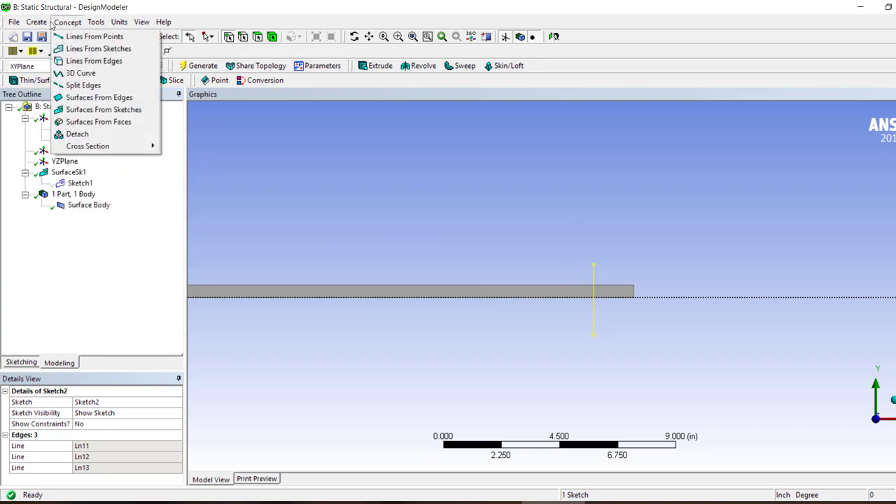
{"action": "left_click", "coordinate": [99, 62]}
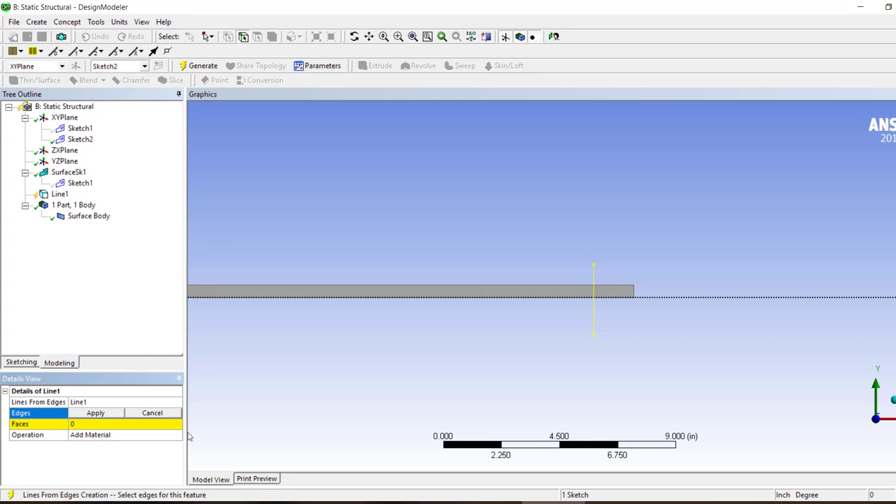
{"action": "right_click", "coordinate": [60, 194]}
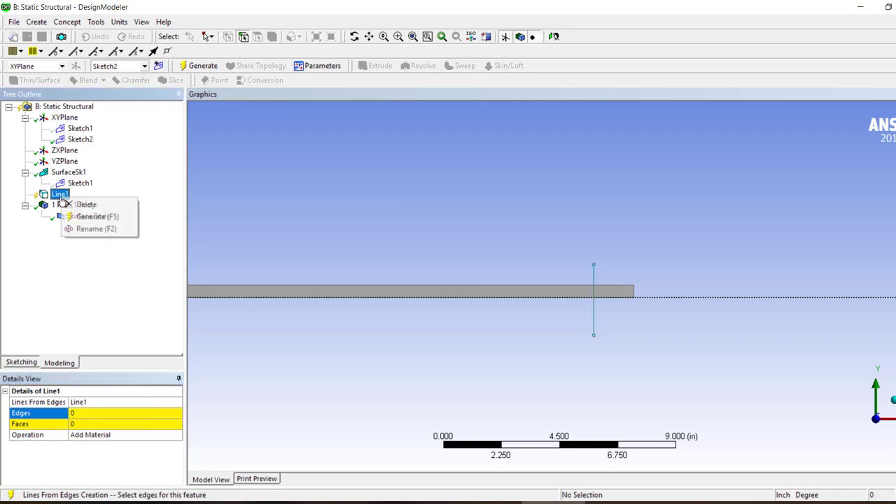
{"action": "left_click", "coordinate": [109, 207]}
{"action": "left_click", "coordinate": [425, 298]}
Create line bodies from Sketch2 with Lines From Sketches, set the operation to Add Frozen, and generate them
{"action": "left_click", "coordinate": [81, 139]}
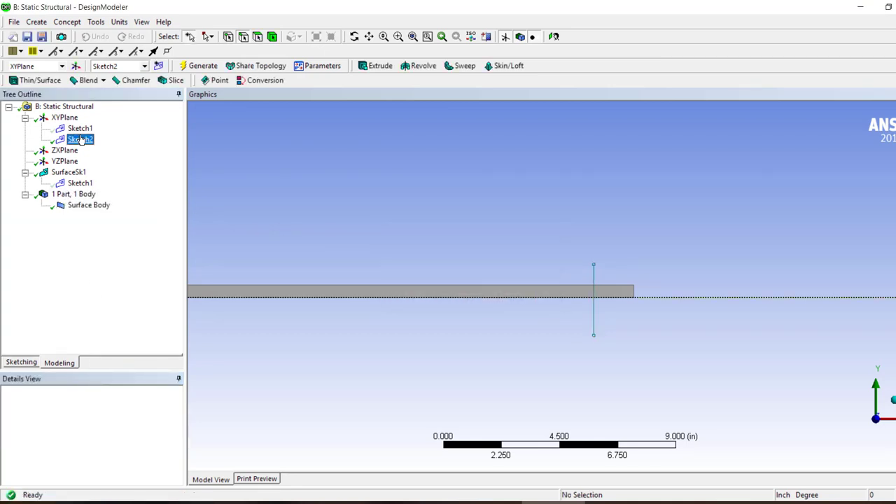
{"action": "left_click", "coordinate": [68, 22]}
{"action": "left_click", "coordinate": [94, 49]}
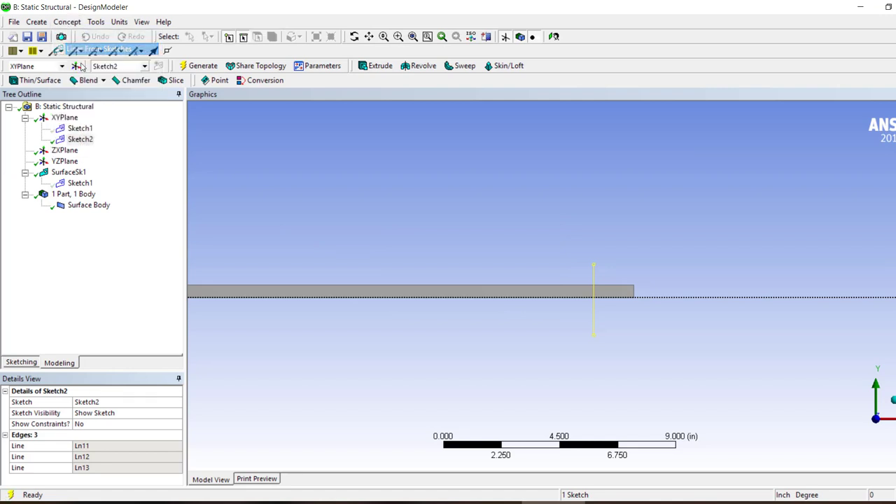
{"action": "double_click", "coordinate": [106, 424]}
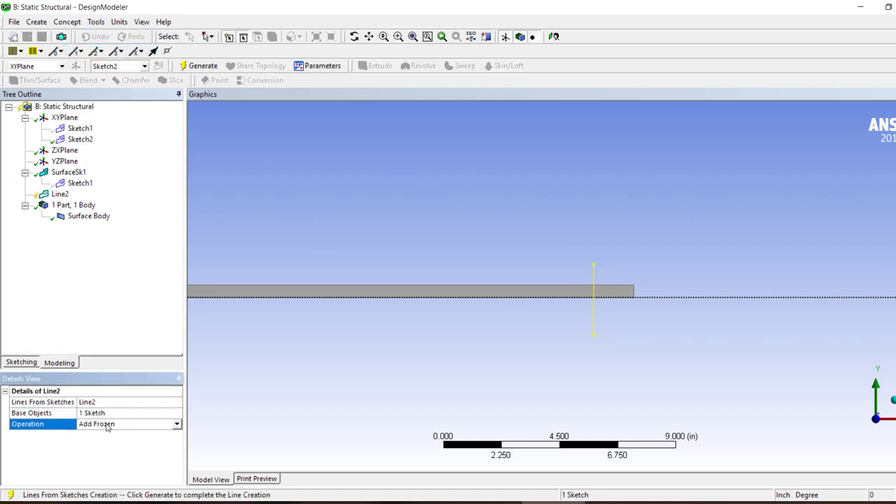
{"action": "left_click", "coordinate": [102, 414]}
{"action": "left_click", "coordinate": [120, 172]}
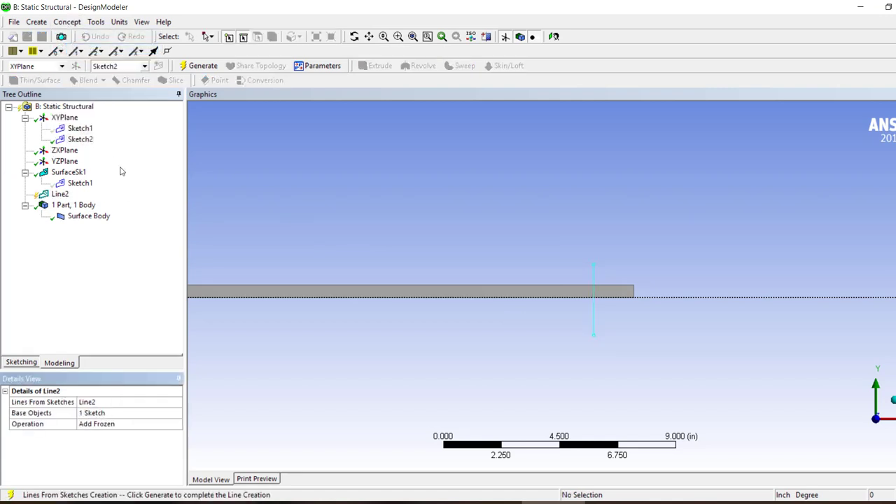
{"action": "left_click", "coordinate": [56, 194]}
{"action": "left_click", "coordinate": [198, 65]}
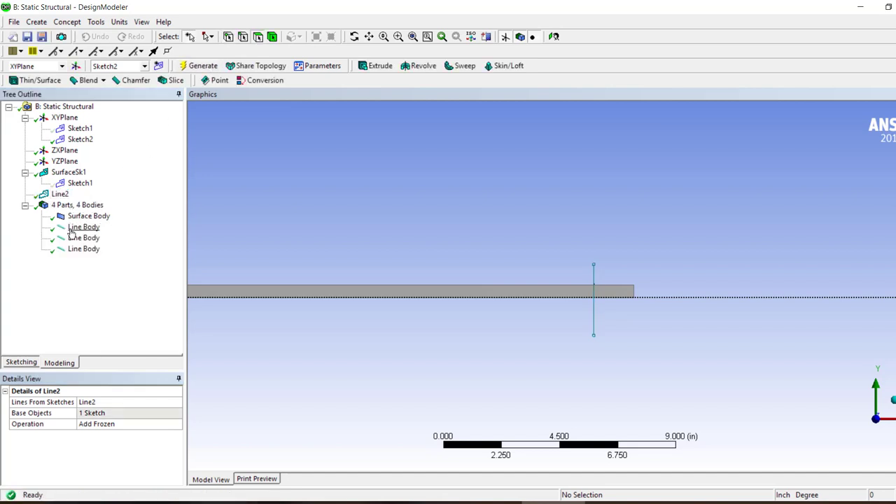
{"action": "left_click", "coordinate": [71, 228]}
{"action": "left_click", "coordinate": [77, 250]}
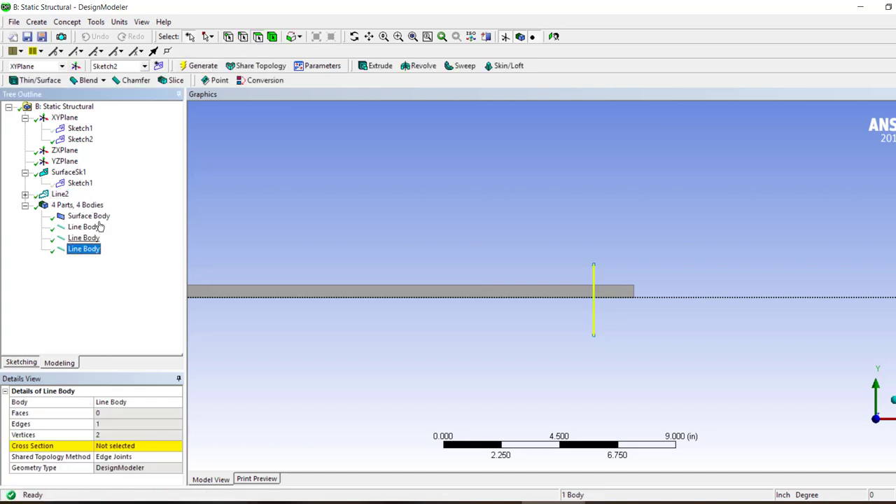
Start another Face Split by points and edges with the beam's surface face as the target face
{"action": "left_click", "coordinate": [141, 21]}
{"action": "mouse_move", "coordinate": [96, 21]}
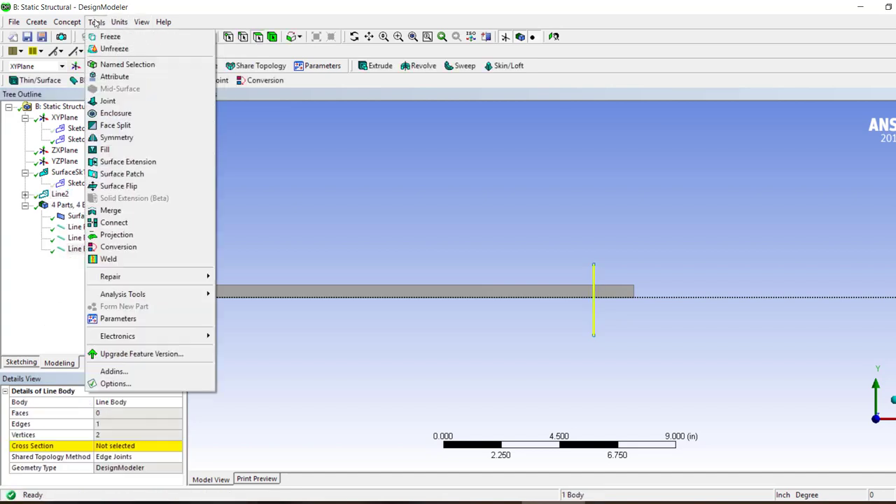
{"action": "left_click", "coordinate": [114, 125]}
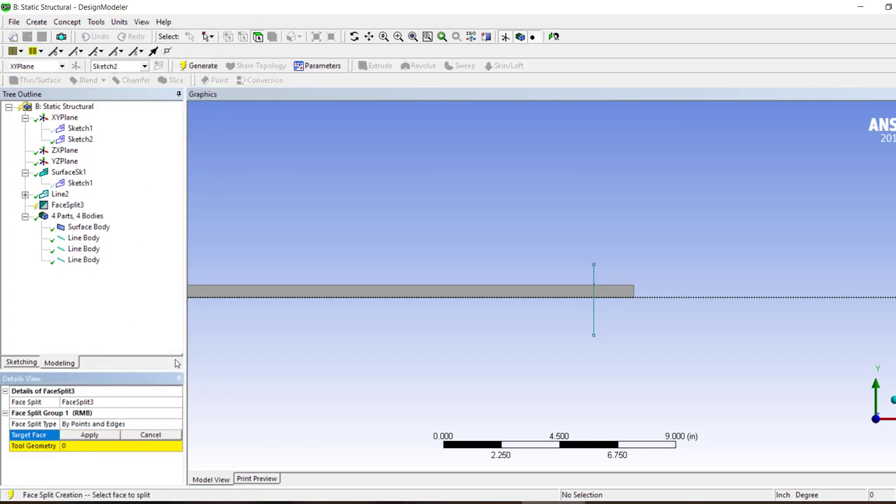
{"action": "left_click", "coordinate": [245, 294]}
{"action": "left_click", "coordinate": [69, 437]}
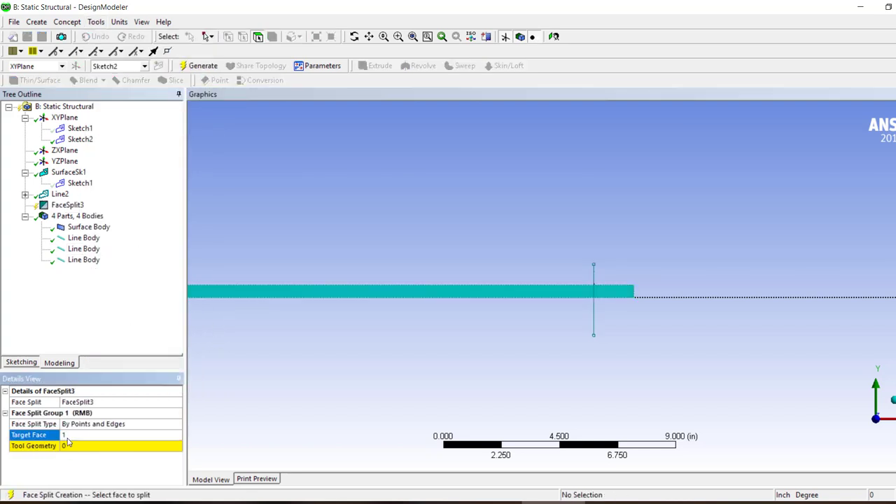
Try to use all three line bodies, and the last one alone, as the Face Split's tool geometry
{"action": "left_click", "coordinate": [84, 239]}
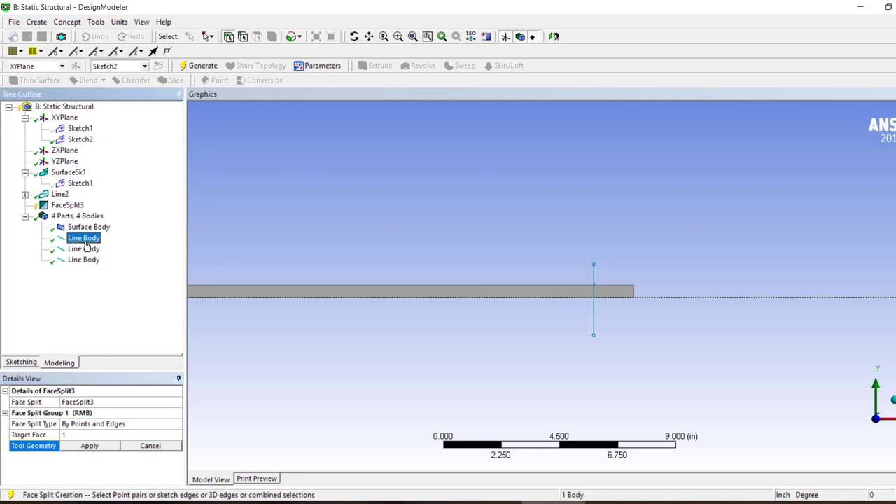
{"action": "left_click", "coordinate": [80, 261], "text": "shift"}
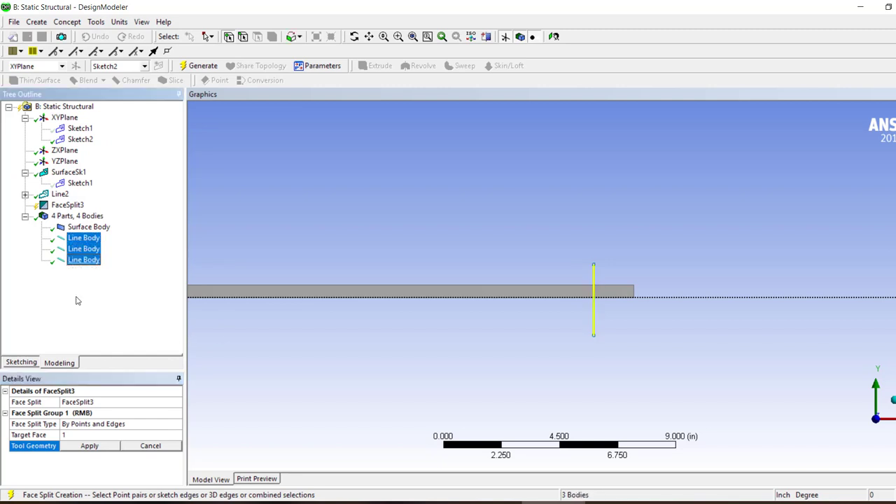
{"action": "left_click", "coordinate": [87, 448]}
{"action": "left_click", "coordinate": [84, 260]}
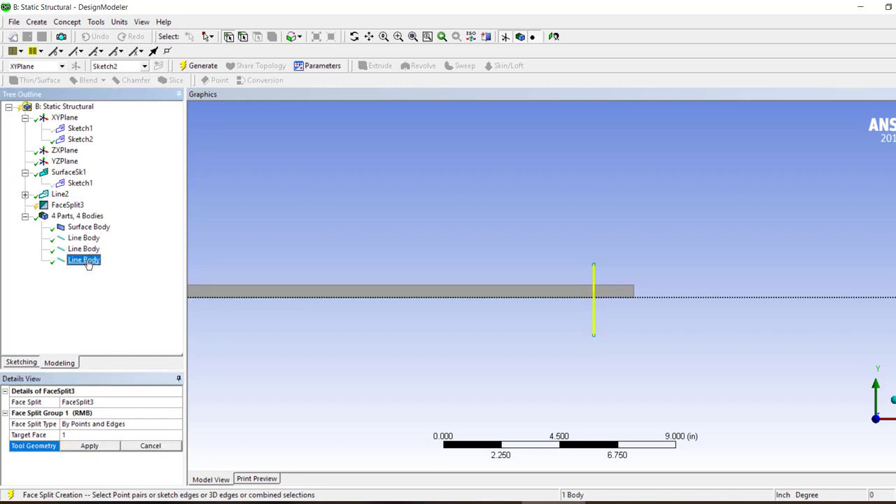
{"action": "left_click", "coordinate": [91, 447]}
Set the face split type to By Location and try the three line bodies as its tool geometry
{"action": "double_click", "coordinate": [172, 426]}
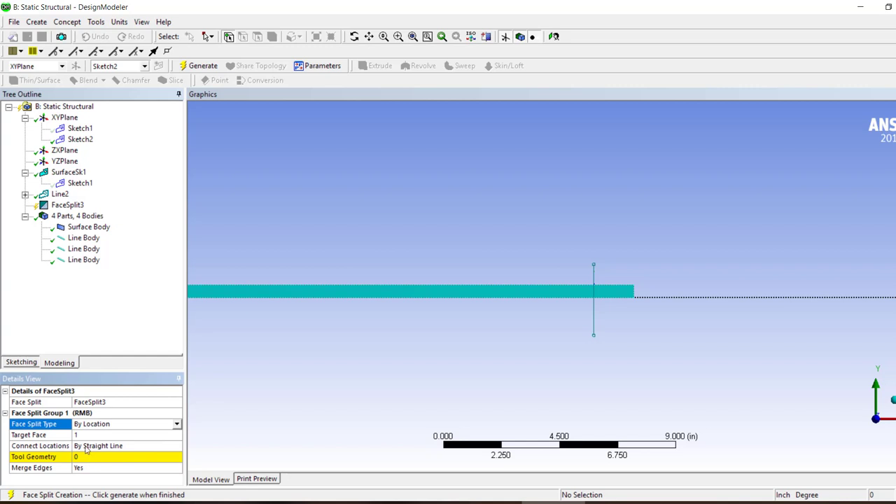
{"action": "left_click", "coordinate": [97, 459]}
{"action": "left_click", "coordinate": [82, 239]}
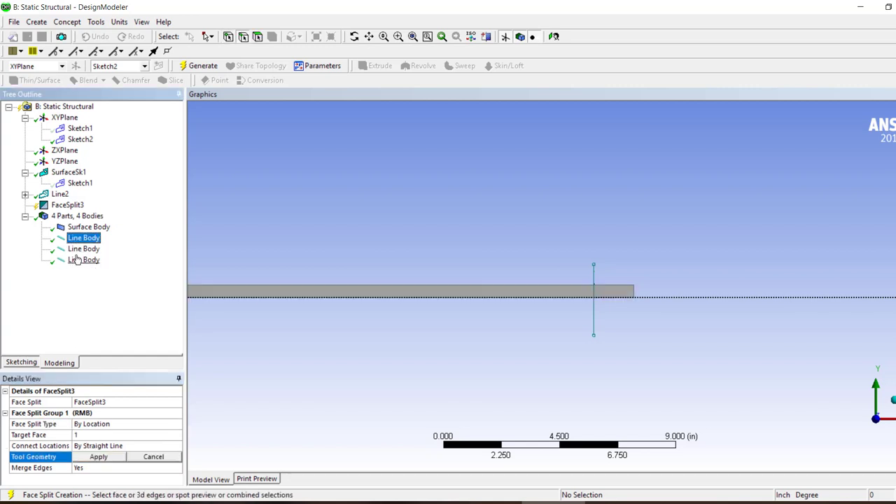
{"action": "left_click", "coordinate": [81, 261], "text": "shift"}
{"action": "left_click", "coordinate": [99, 456]}
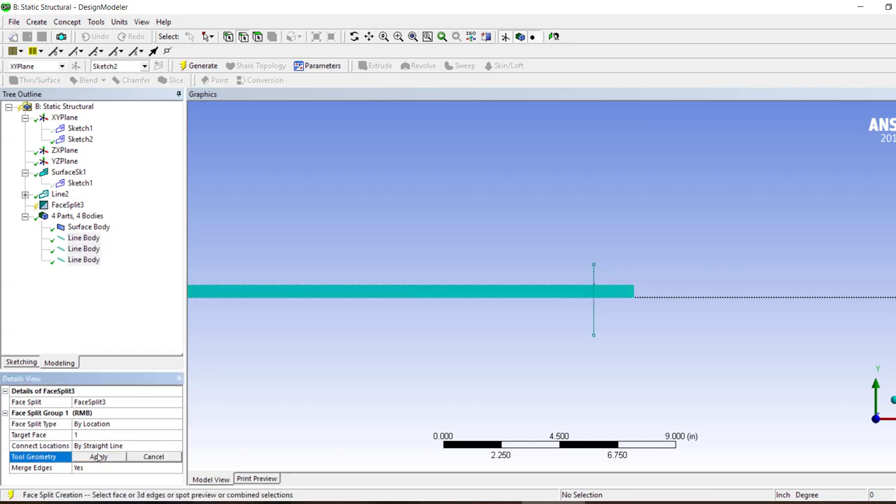
{"action": "left_click", "coordinate": [97, 459]}
Try the last line body alone and Sketch2 as tool geometry for the By Location split
{"action": "left_click", "coordinate": [76, 264]}
{"action": "left_click", "coordinate": [75, 263]}
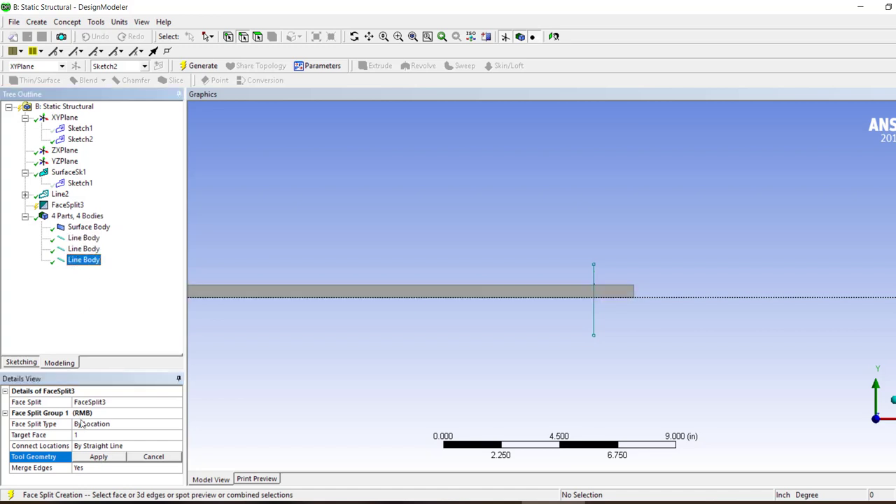
{"action": "left_click", "coordinate": [98, 456]}
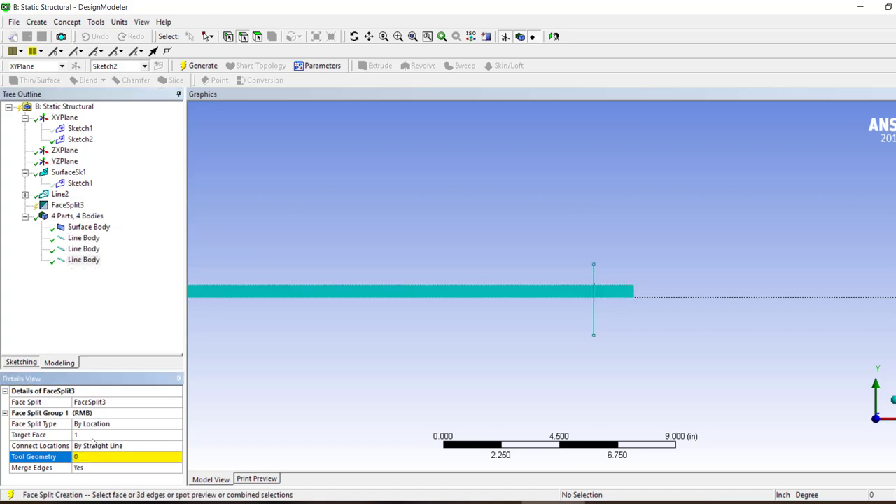
{"action": "left_click", "coordinate": [80, 139]}
{"action": "left_click", "coordinate": [95, 458]}
{"action": "left_click", "coordinate": [96, 459]}
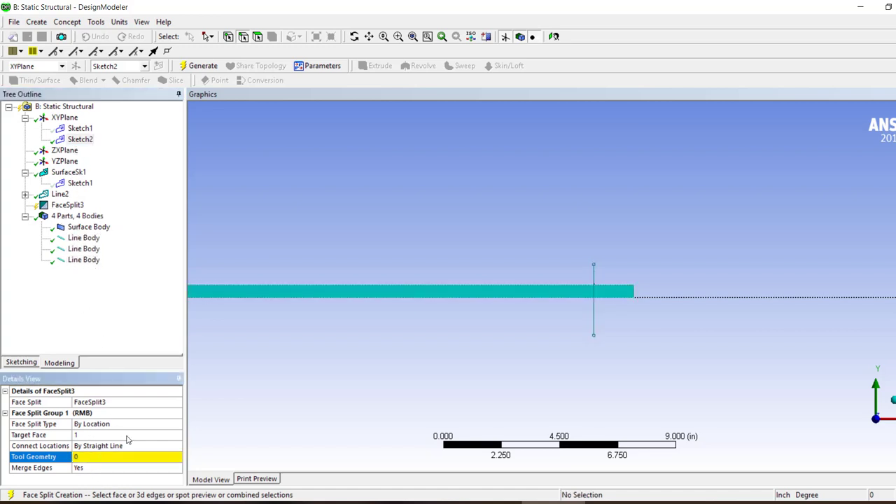
Review the available face split types and delete the unfinished FaceSplit3 feature
{"action": "left_click", "coordinate": [178, 424]}
{"action": "left_click", "coordinate": [178, 424]}
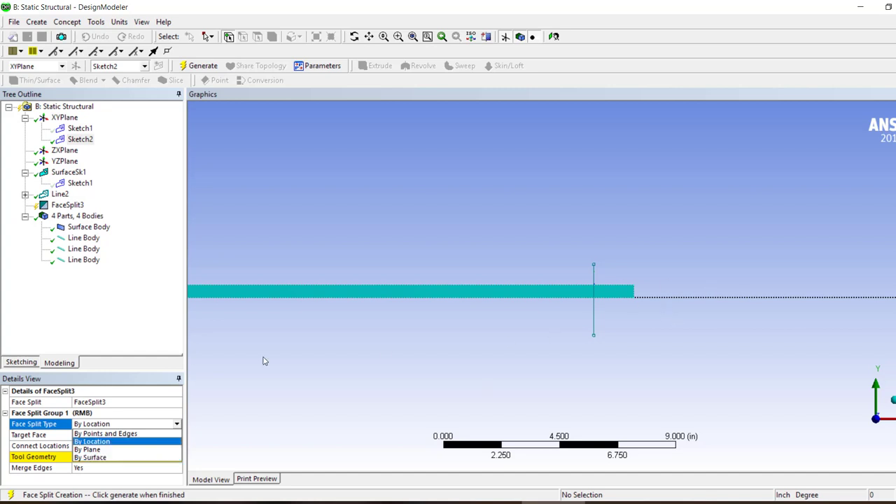
{"action": "left_click", "coordinate": [106, 263]}
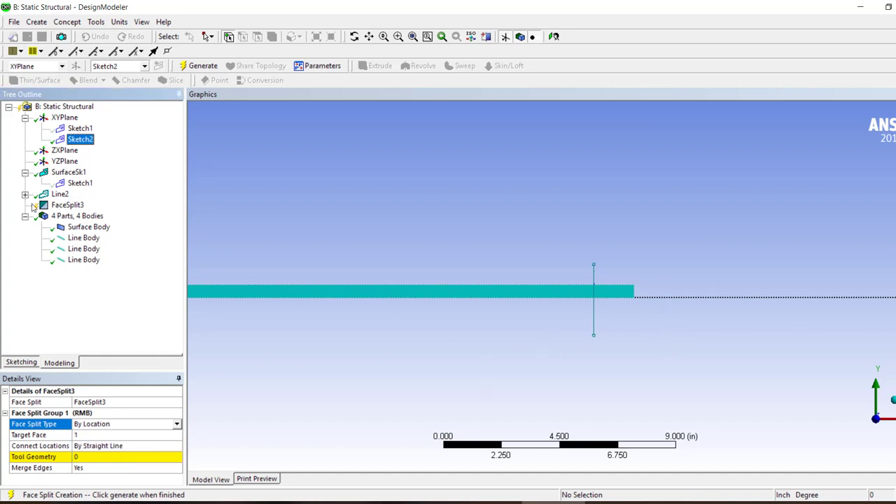
{"action": "right_click", "coordinate": [67, 195]}
{"action": "left_click", "coordinate": [67, 204]}
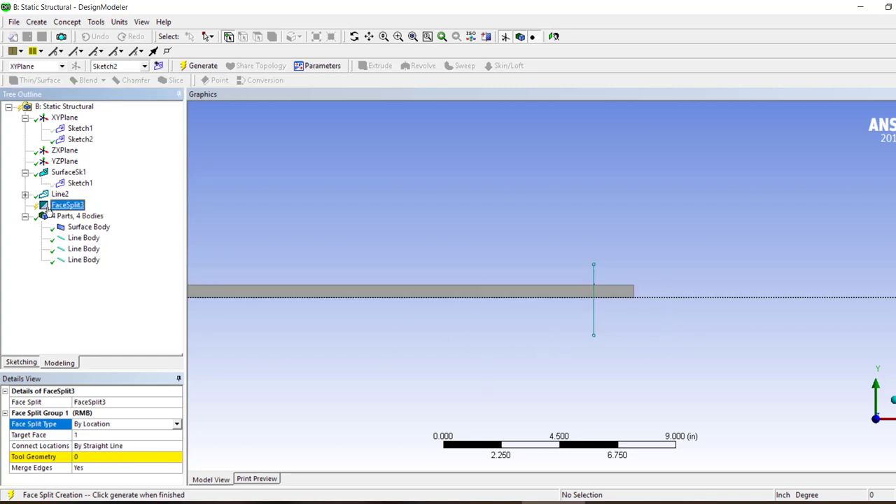
{"action": "right_click", "coordinate": [65, 205]}
{"action": "left_click", "coordinate": [72, 215]}
{"action": "key", "text": "Return"}
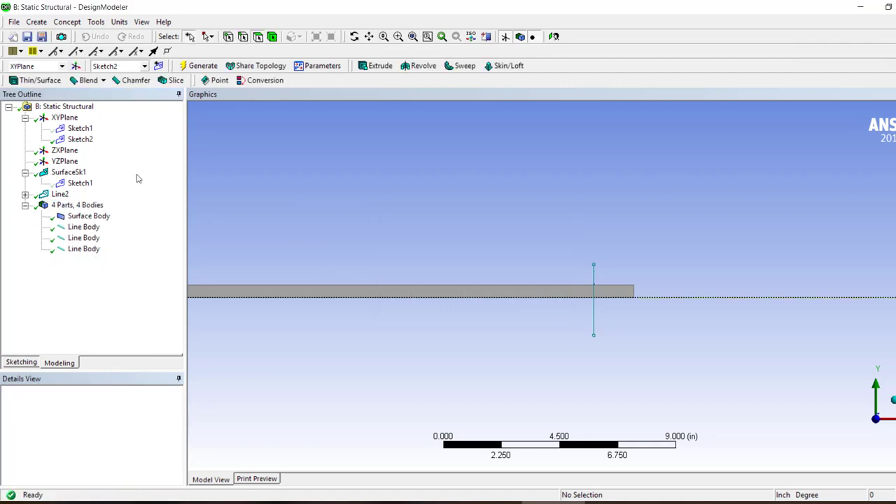
{"action": "left_click", "coordinate": [39, 23]}
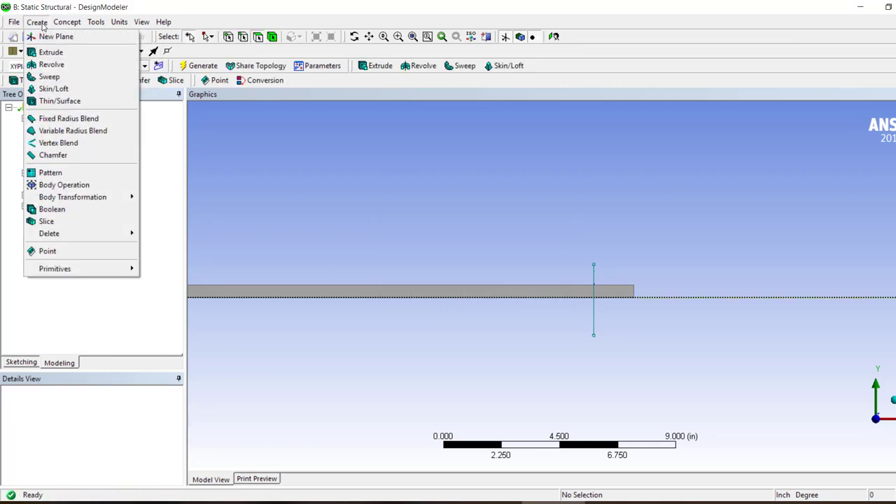
{"action": "mouse_move", "coordinate": [108, 202]}
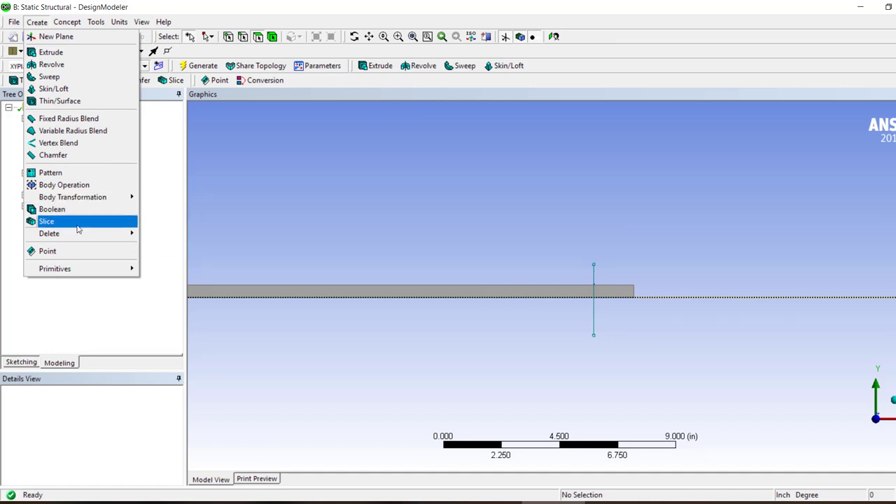
{"action": "mouse_move", "coordinate": [67, 22]}
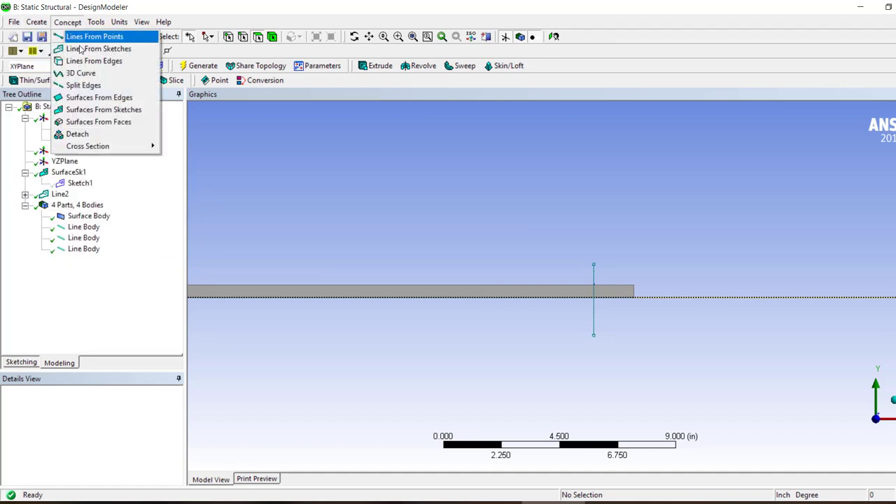
{"action": "left_click", "coordinate": [102, 87]}
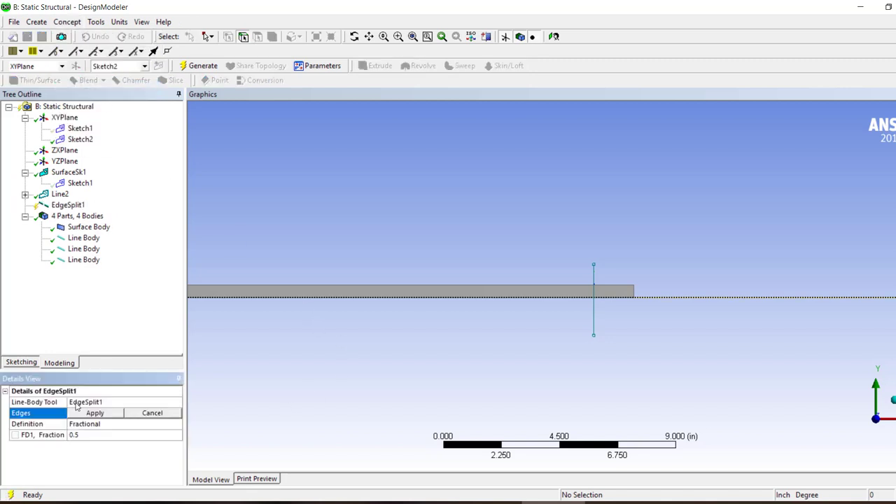
{"action": "left_click", "coordinate": [160, 424]}
{"action": "left_click", "coordinate": [177, 425]}
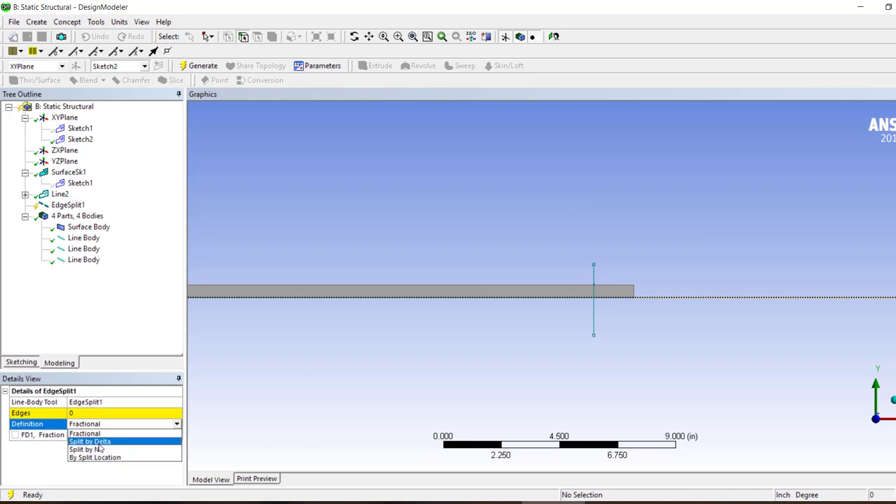
{"action": "left_click", "coordinate": [110, 314]}
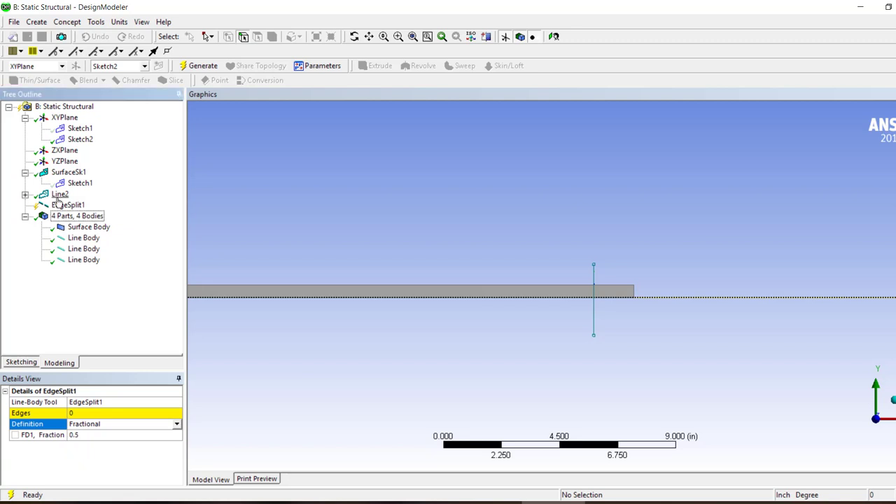
{"action": "right_click", "coordinate": [61, 204]}
{"action": "left_click", "coordinate": [81, 210]}
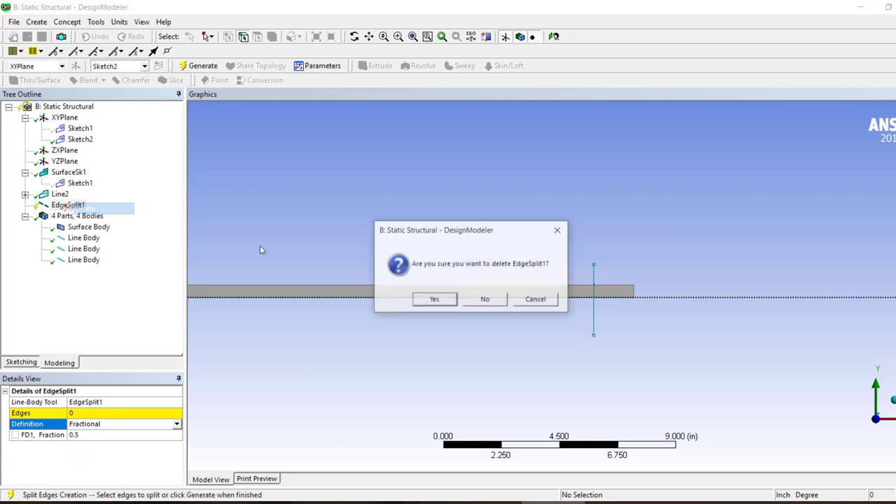
{"action": "left_click", "coordinate": [432, 299]}
Delete the Line2 feature and the Sketch2 sketch of vertical lines, leaving only the beam's surface and its sketch
{"action": "right_click", "coordinate": [82, 143]}
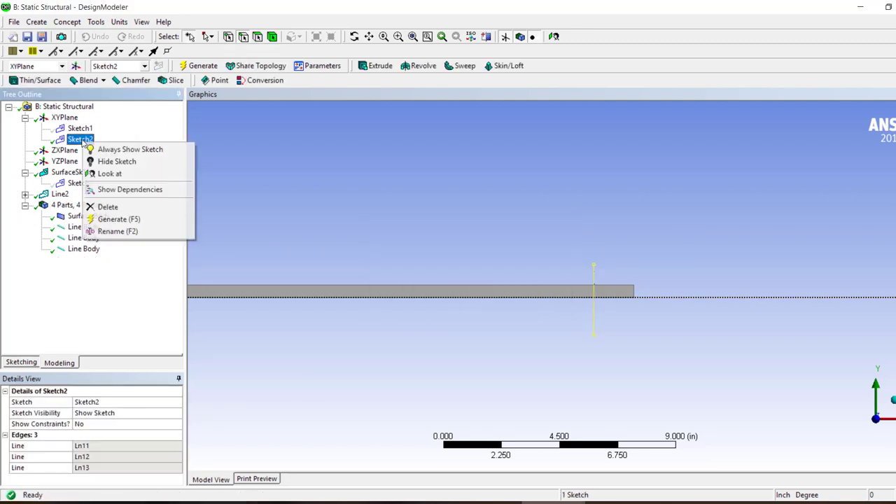
{"action": "left_click", "coordinate": [59, 194]}
{"action": "right_click", "coordinate": [59, 195]}
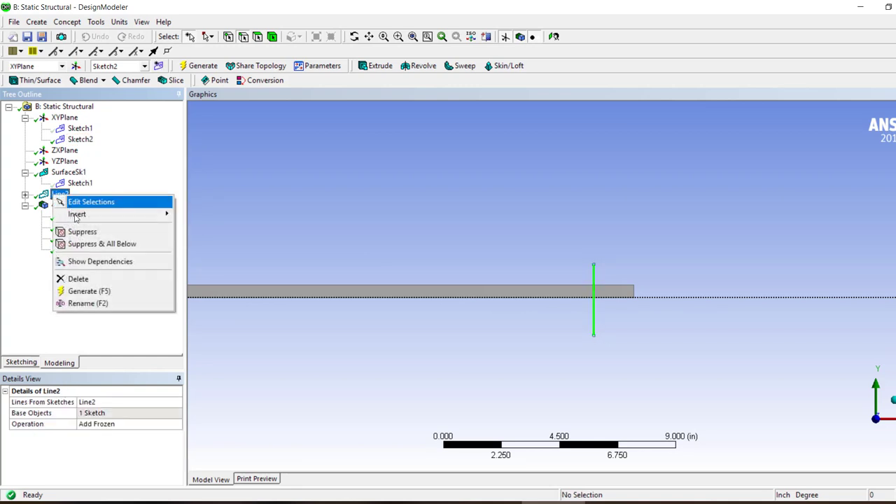
{"action": "left_click", "coordinate": [78, 278]}
{"action": "left_click", "coordinate": [431, 301]}
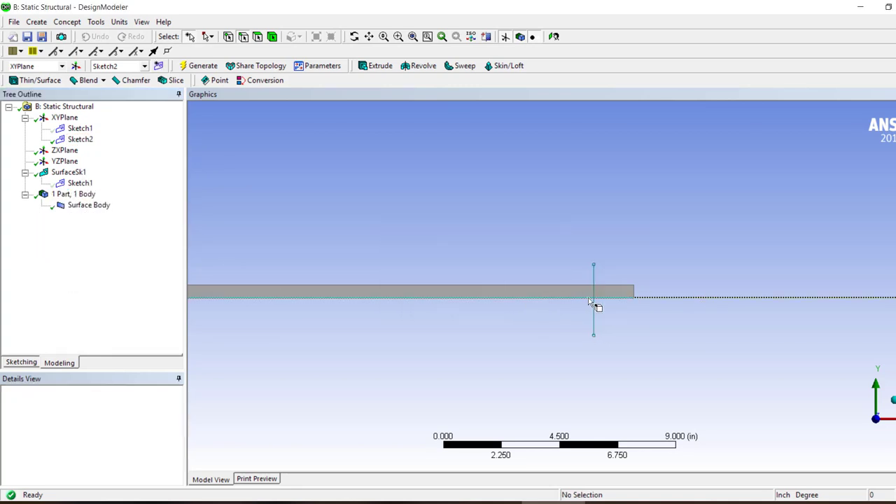
{"action": "left_click", "coordinate": [82, 140]}
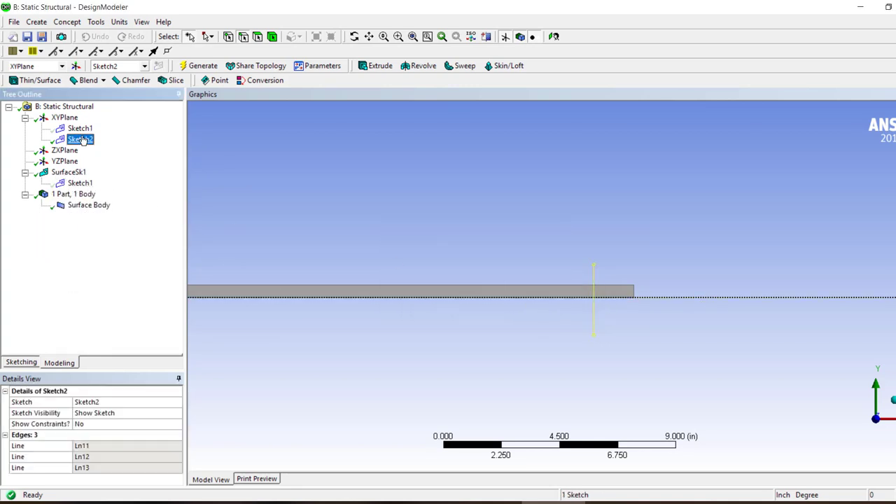
{"action": "right_click", "coordinate": [82, 140]}
{"action": "left_click", "coordinate": [98, 202]}
{"action": "left_click", "coordinate": [447, 301]}
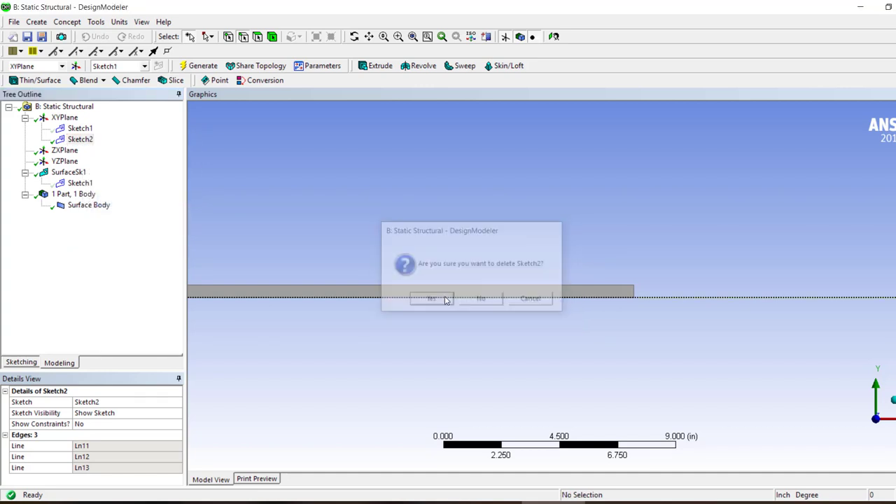
Set both horizontal dimensions H2 and H3 of Sketch1 to 48 in and regenerate the surface
{"action": "left_click", "coordinate": [78, 129]}
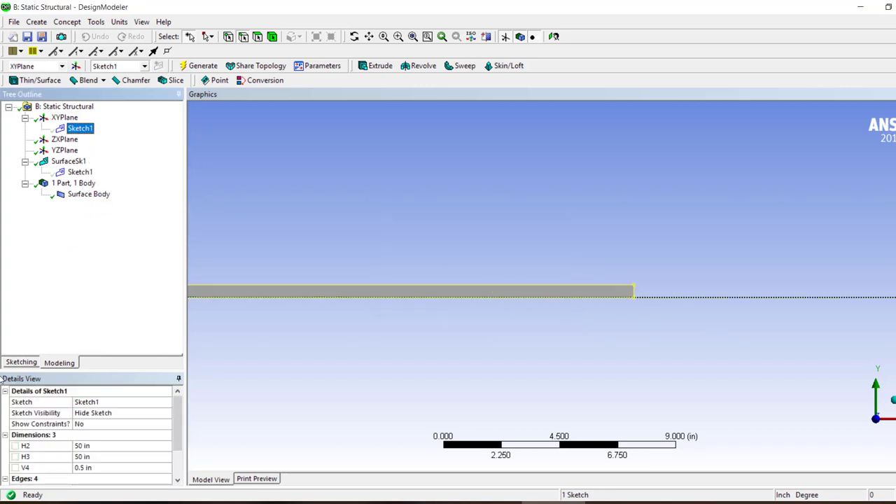
{"action": "left_click", "coordinate": [21, 363]}
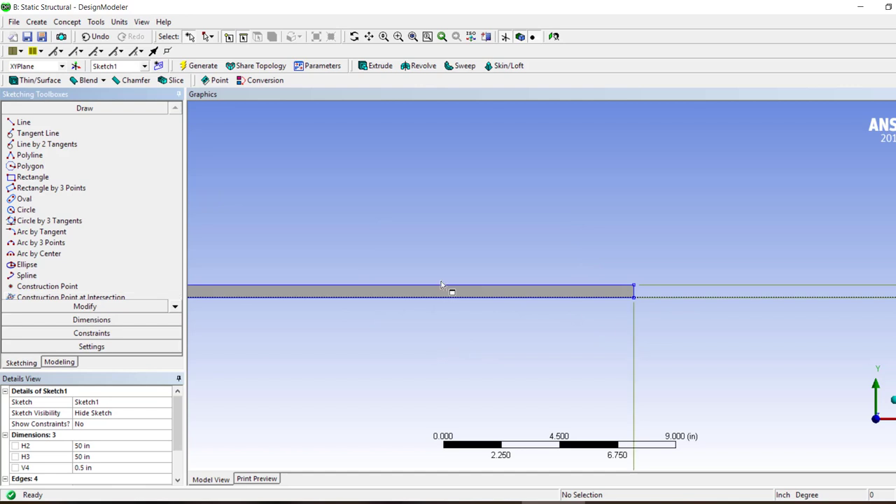
{"action": "left_click", "coordinate": [100, 447]}
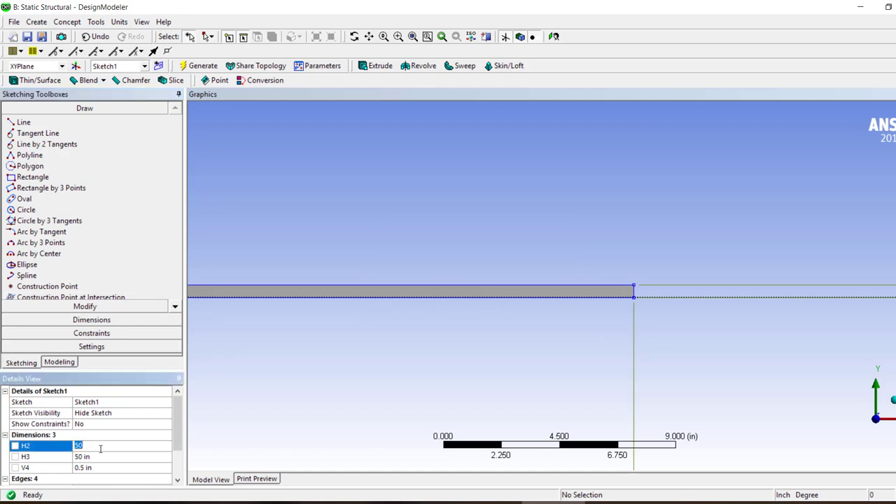
{"action": "type", "text": "48"}
{"action": "key", "text": "Return"}
{"action": "left_click", "coordinate": [91, 458]}
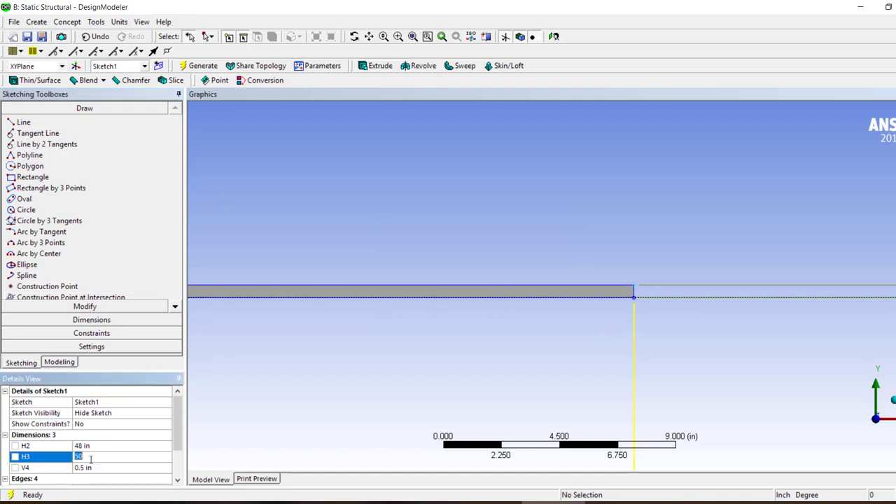
{"action": "type", "text": "48"}
{"action": "key", "text": "Return"}
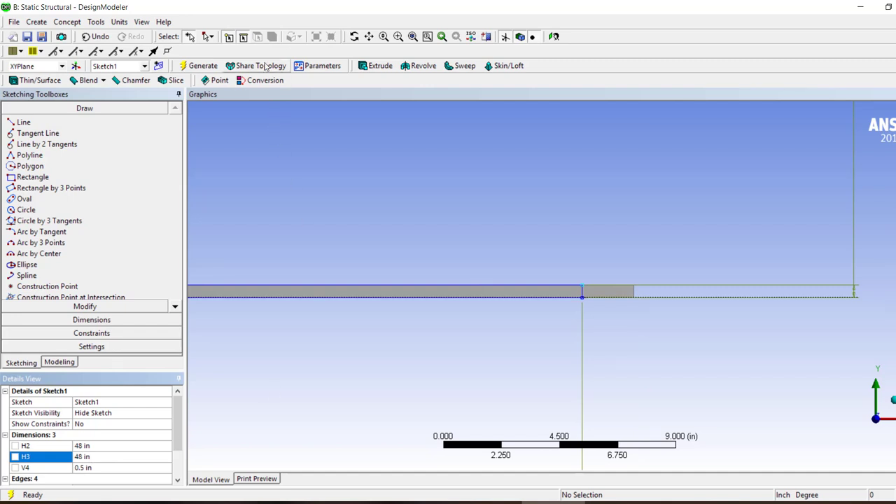
{"action": "left_click", "coordinate": [196, 67]}
{"action": "scroll", "coordinate": [705, 231], "scroll_direction": "up", "scroll_amount": 3}
{"action": "scroll", "coordinate": [626, 257], "scroll_direction": "down", "scroll_amount": 5}
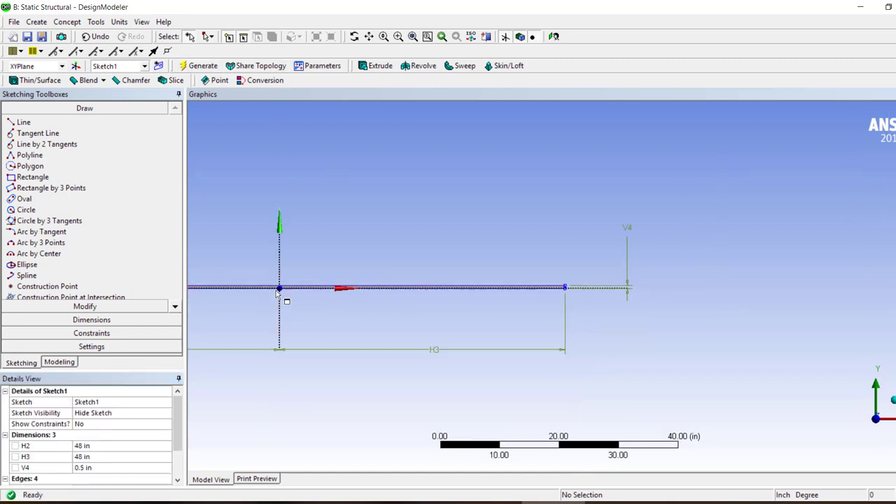
{"action": "left_click", "coordinate": [58, 362]}
{"action": "left_click", "coordinate": [200, 66]}
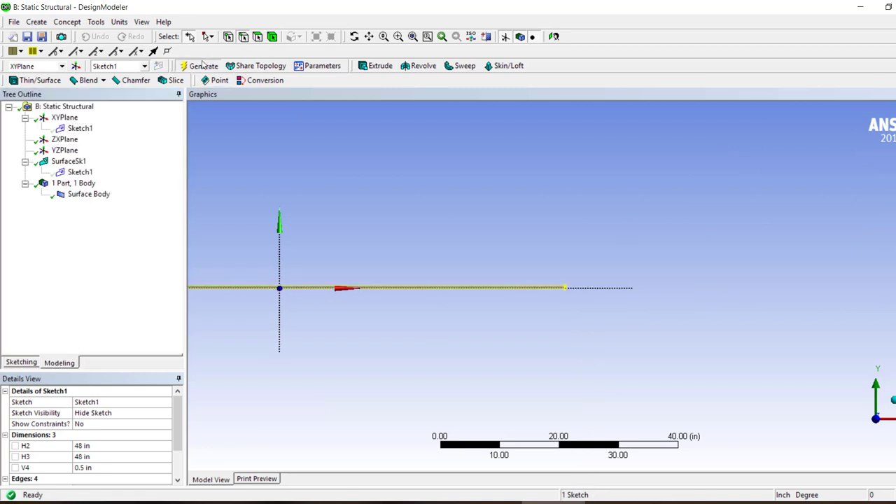
Split the beam's two long edges at fraction 0.5 with Split Edges and generate the feature
{"action": "left_click", "coordinate": [36, 21]}
{"action": "mouse_move", "coordinate": [67, 21]}
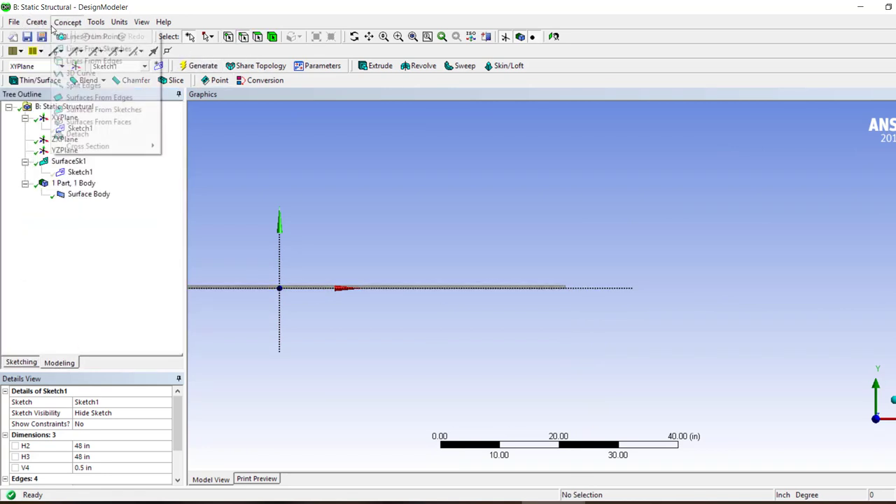
{"action": "left_click", "coordinate": [83, 85]}
{"action": "left_click_drag", "start_coordinate": [362, 269], "coordinate": [341, 298]}
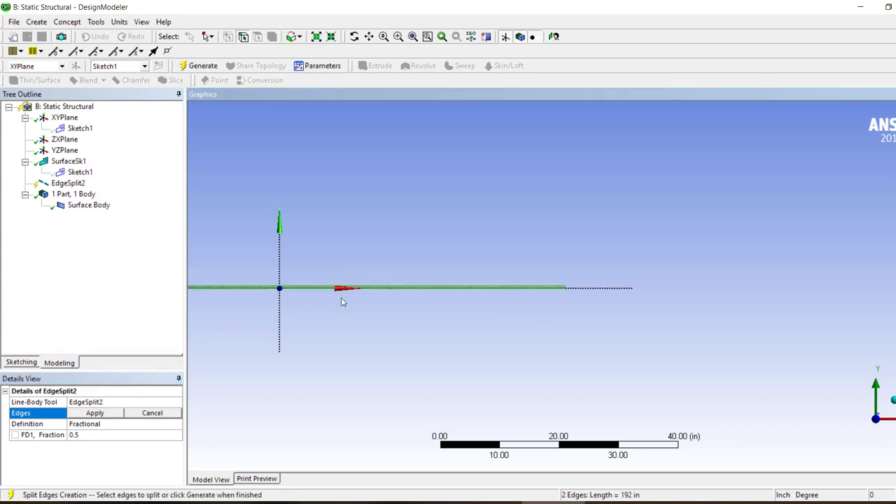
{"action": "left_click", "coordinate": [104, 416]}
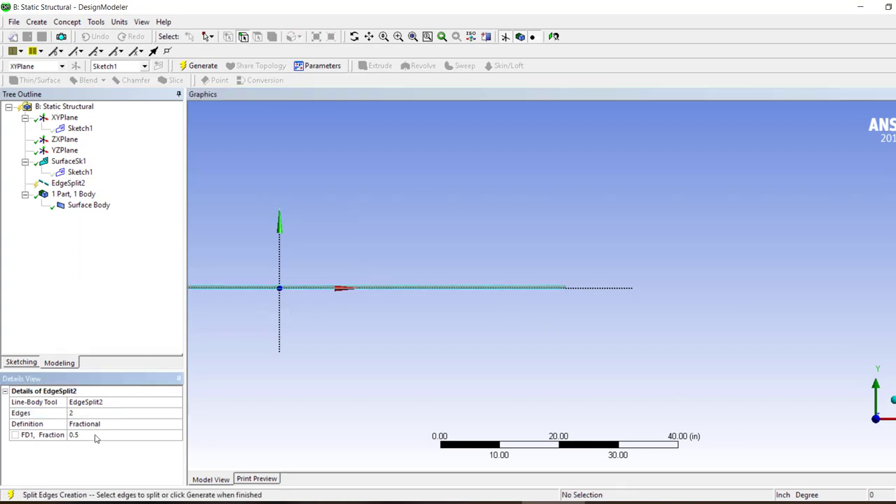
{"action": "left_click", "coordinate": [202, 66]}
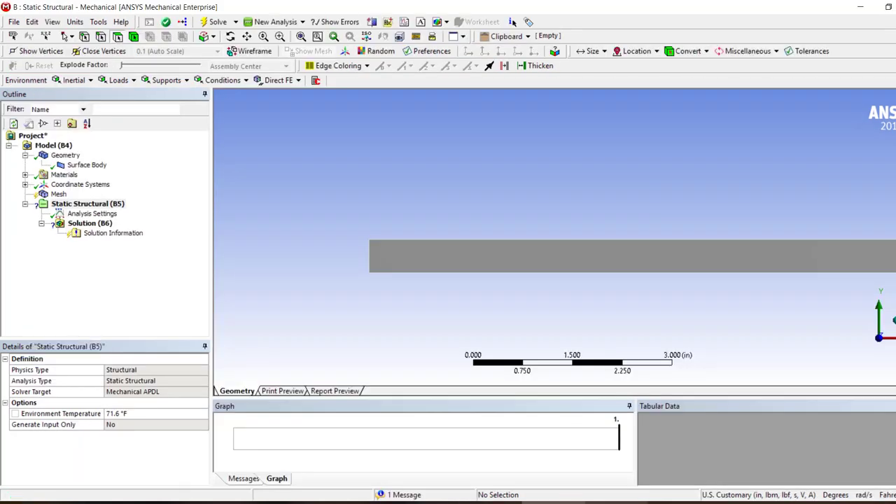
Switch to Mechanical, update the model's geometry from source and activate the Static Structural environment
{"action": "right_click", "coordinate": [44, 147]}
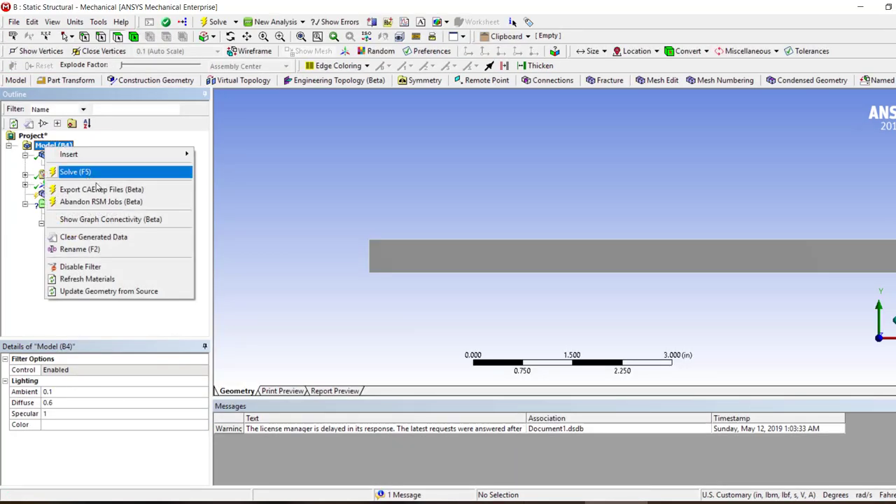
{"action": "left_click", "coordinate": [100, 291]}
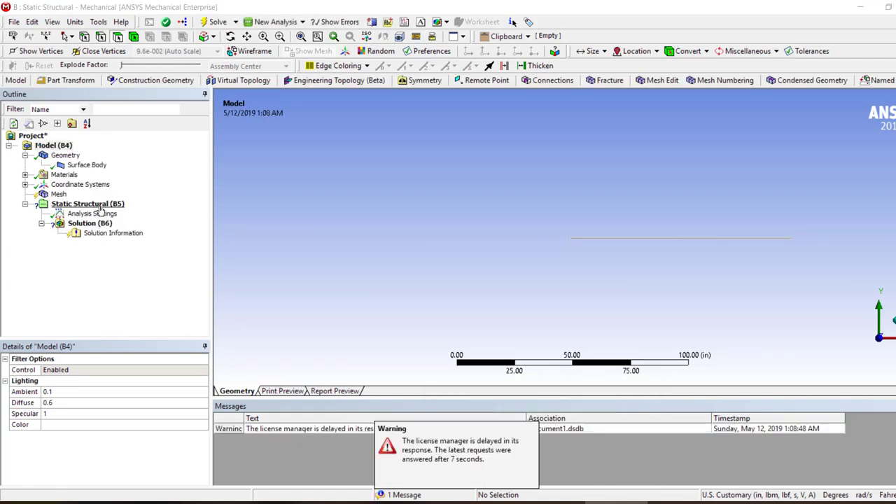
{"action": "left_click", "coordinate": [102, 208]}
{"action": "left_click", "coordinate": [302, 37]}
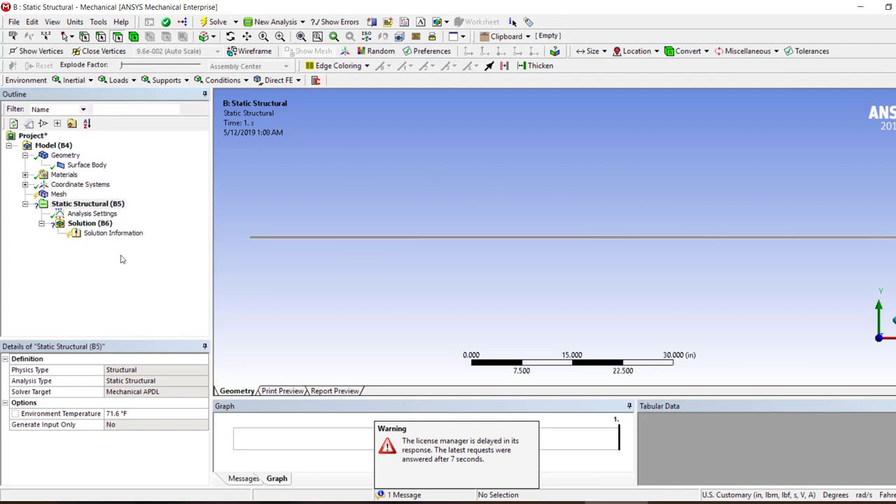
Add a Remote Displacement support scoped to the lower corner vertices at both ends of the beam
{"action": "left_click", "coordinate": [165, 80]}
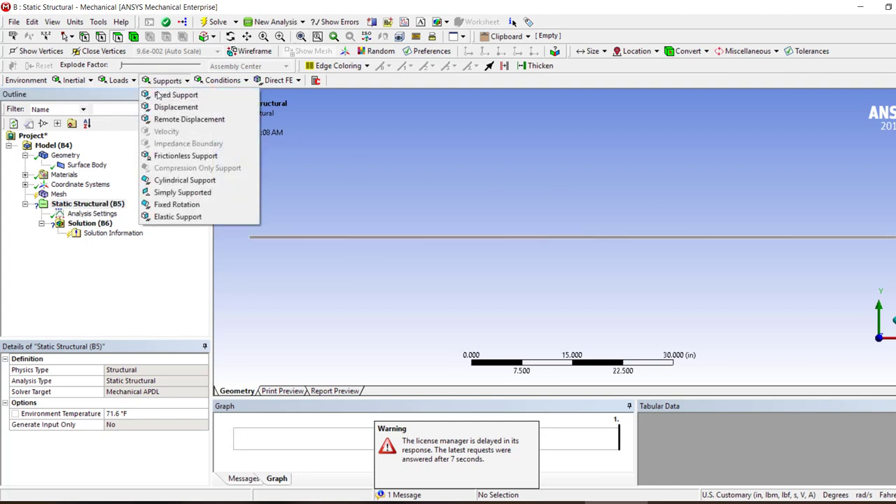
{"action": "left_click", "coordinate": [168, 122]}
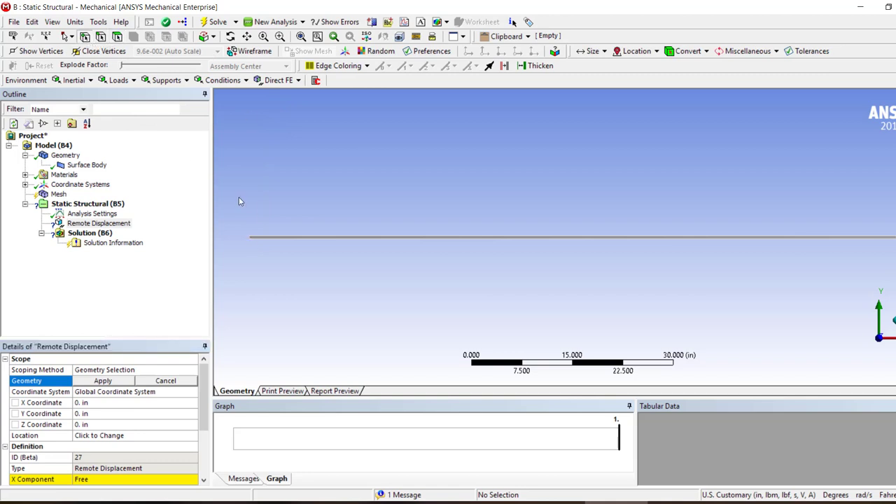
{"action": "right_click_drag", "start_coordinate": [249, 209], "coordinate": [261, 262]}
{"action": "left_click", "coordinate": [570, 308]}
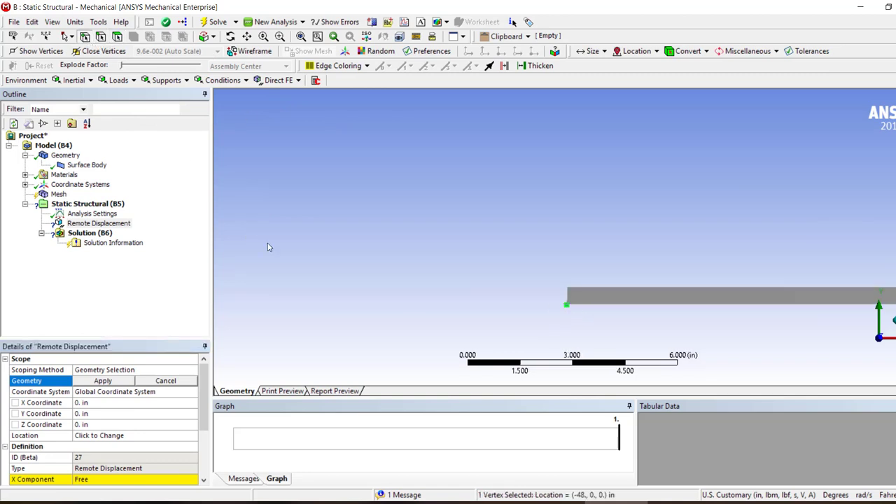
{"action": "scroll", "coordinate": [552, 298], "scroll_direction": "down", "scroll_amount": 5}
{"action": "scroll", "coordinate": [725, 245], "scroll_direction": "up", "scroll_amount": 5}
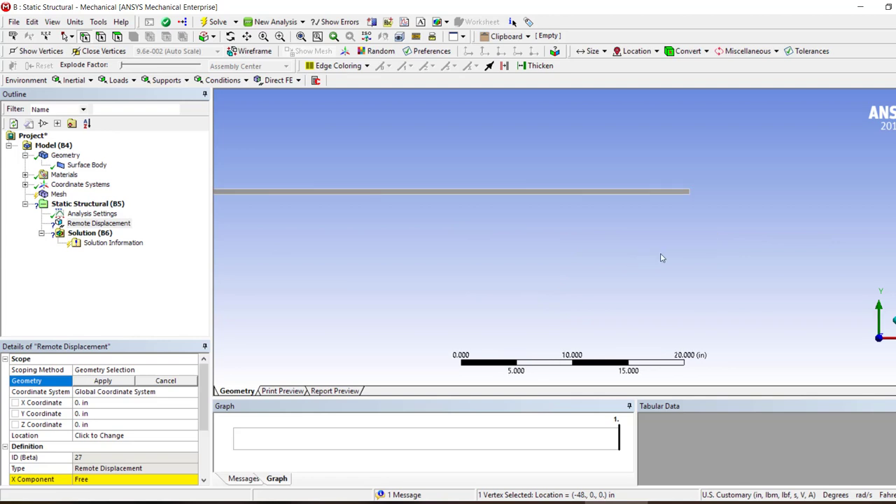
{"action": "right_click_drag", "start_coordinate": [728, 147], "coordinate": [627, 242]}
{"action": "left_click", "coordinate": [604, 254], "text": "ctrl"}
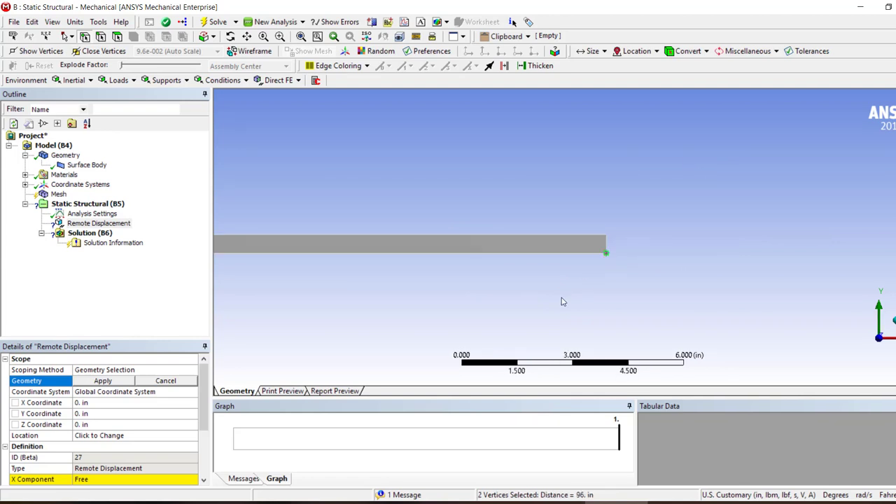
{"action": "left_click", "coordinate": [98, 385]}
Set the Y component of the Remote Displacement to 0 in
{"action": "scroll", "coordinate": [100, 416], "scroll_direction": "down", "scroll_amount": 3}
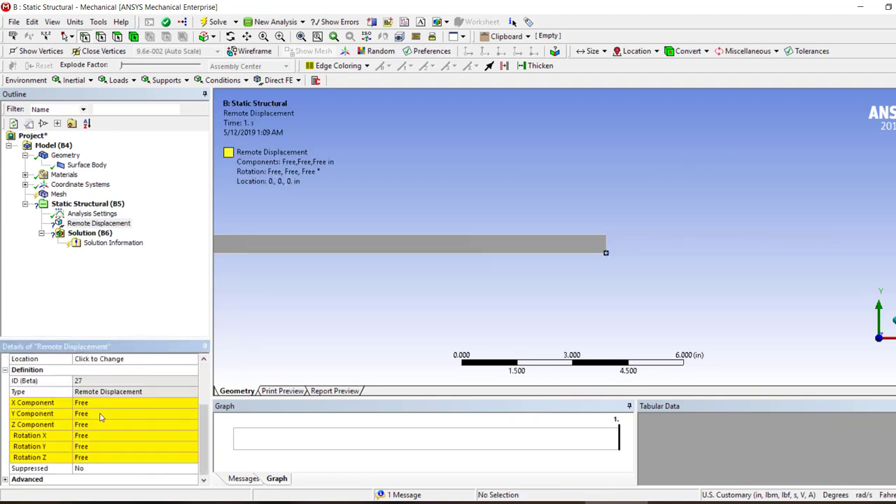
{"action": "left_click", "coordinate": [73, 425]}
{"action": "left_click", "coordinate": [81, 414]}
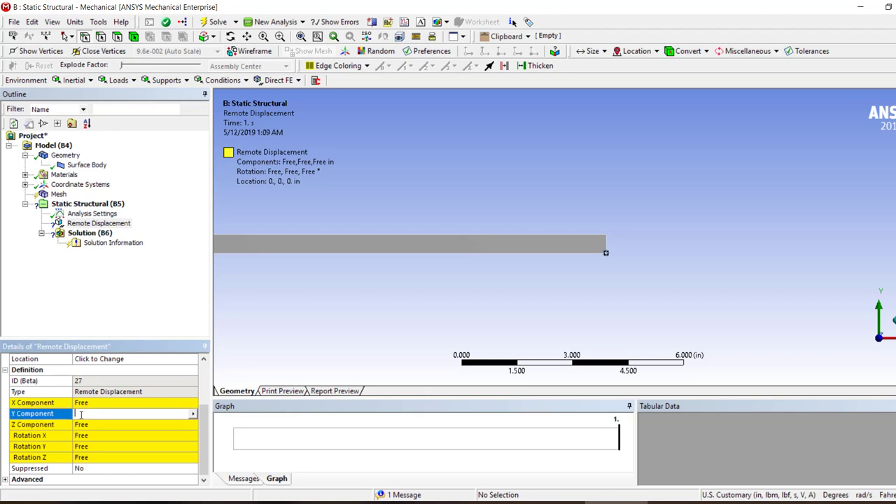
{"action": "type", "text": "0"}
{"action": "key", "text": "Return"}
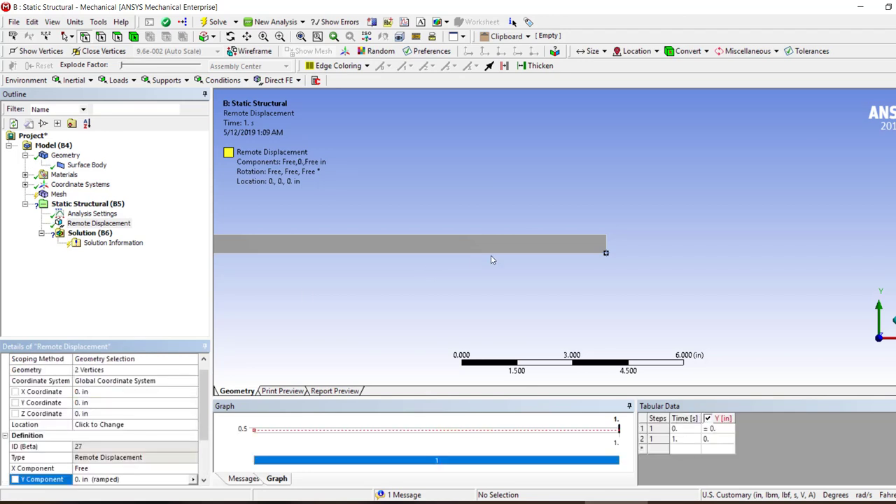
Add a second Remote Displacement support scoped to the upper vertex at the beam's midspan
{"action": "scroll", "coordinate": [497, 254], "scroll_direction": "down", "scroll_amount": 5}
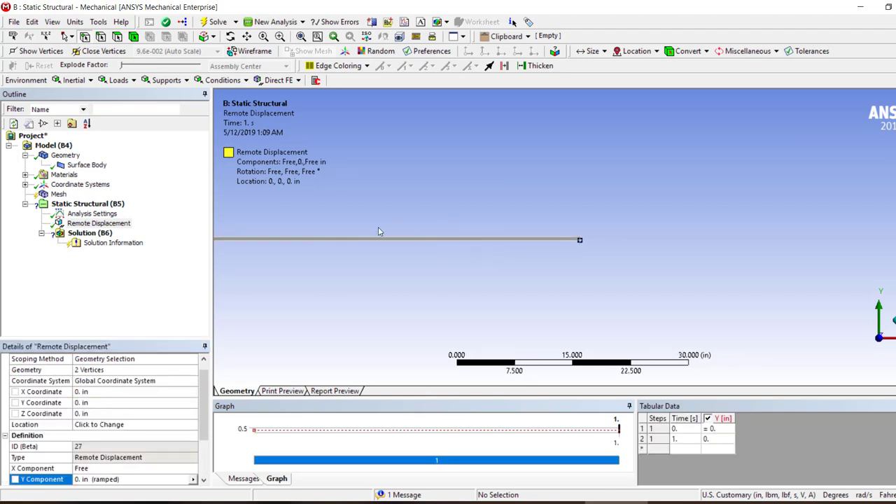
{"action": "left_click", "coordinate": [390, 204]}
{"action": "left_click_drag", "start_coordinate": [424, 200], "coordinate": [214, 311]}
{"action": "scroll", "coordinate": [459, 204], "scroll_direction": "down", "scroll_amount": 3}
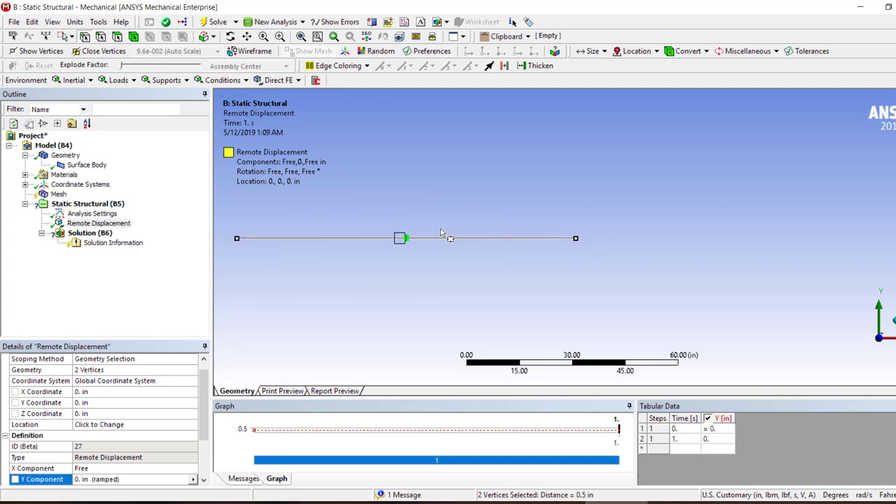
{"action": "scroll", "coordinate": [420, 241], "scroll_direction": "up", "scroll_amount": 10}
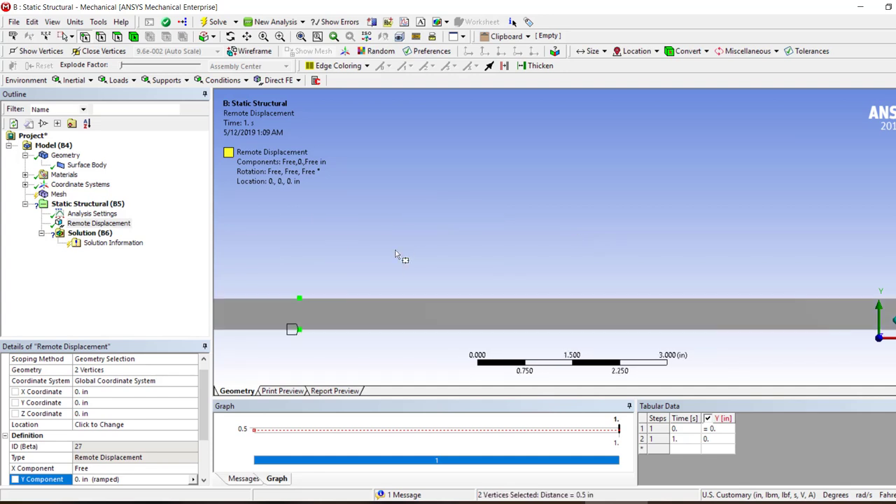
{"action": "left_click", "coordinate": [300, 298]}
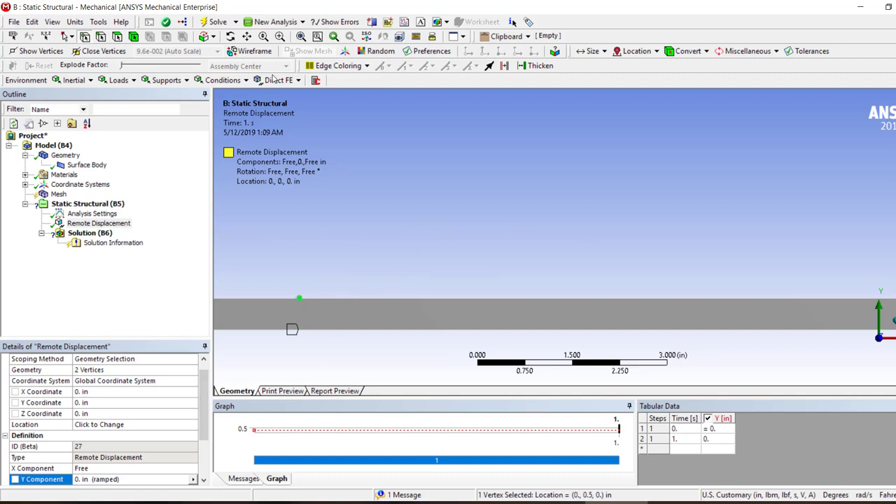
{"action": "left_click", "coordinate": [164, 80]}
{"action": "left_click", "coordinate": [177, 119]}
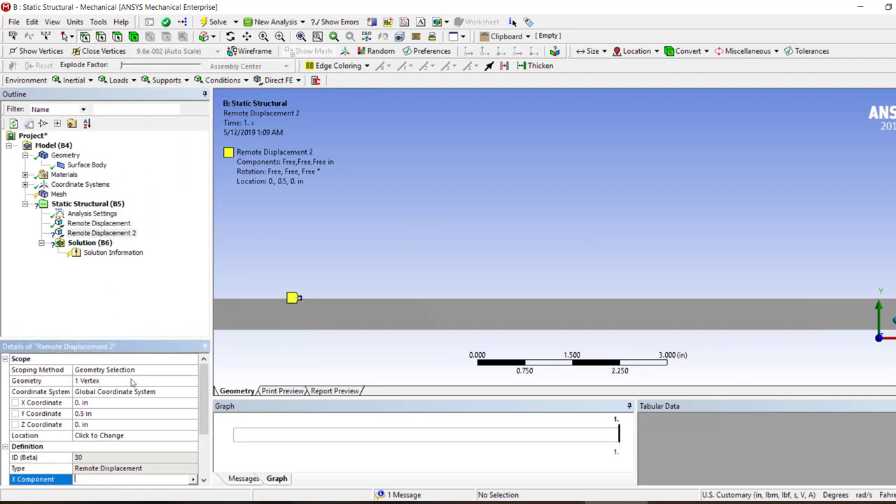
Set the Y component of the midspan Remote Displacement to -3 in
{"action": "scroll", "coordinate": [98, 441], "scroll_direction": "down", "scroll_amount": 2}
{"action": "left_click", "coordinate": [99, 425]}
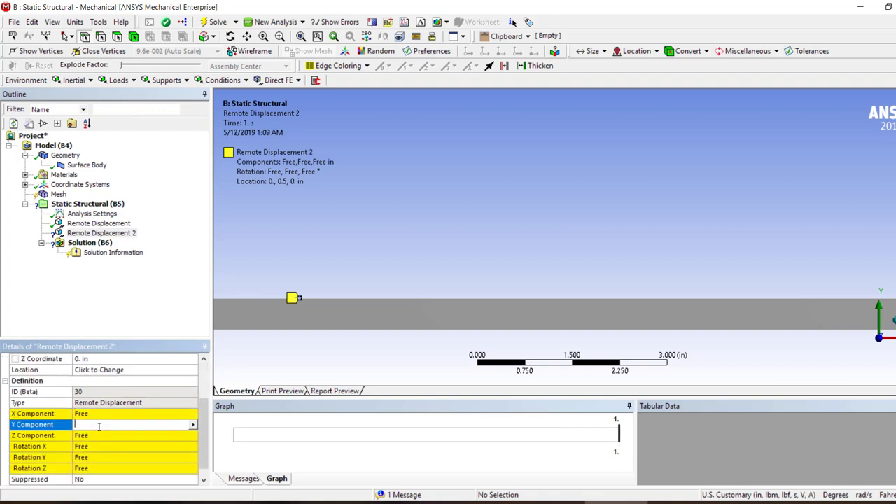
{"action": "type", "text": "-3"}
{"action": "key", "text": "Return"}
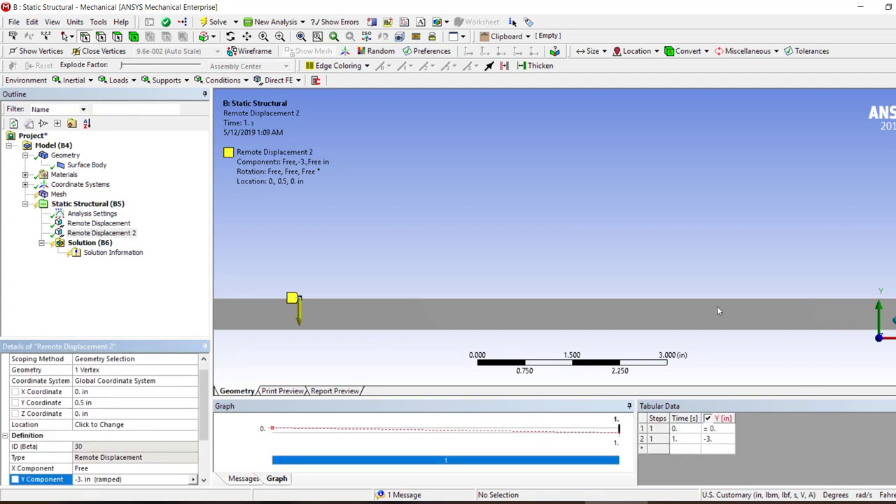
Review the first Remote Displacement's Y component and its scoped corner vertices at the beam ends
{"action": "scroll", "coordinate": [716, 310], "scroll_direction": "down", "scroll_amount": 5}
{"action": "left_click", "coordinate": [99, 222]}
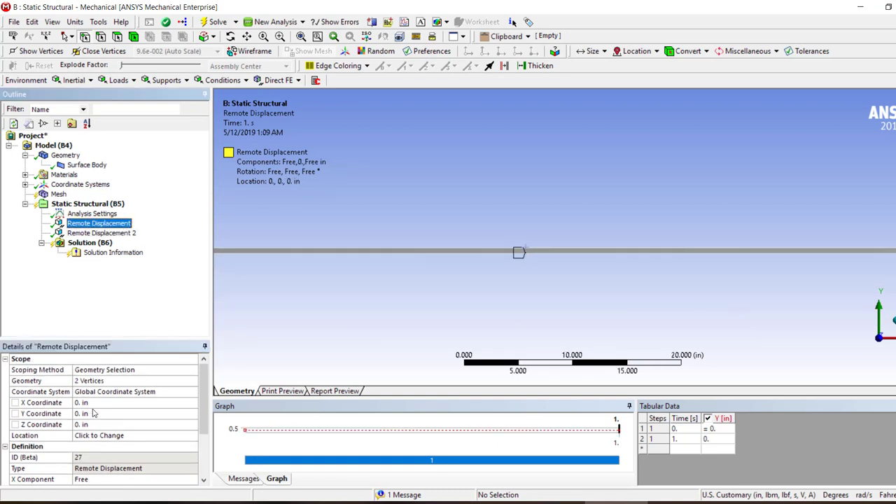
{"action": "scroll", "coordinate": [94, 413], "scroll_direction": "down", "scroll_amount": 3}
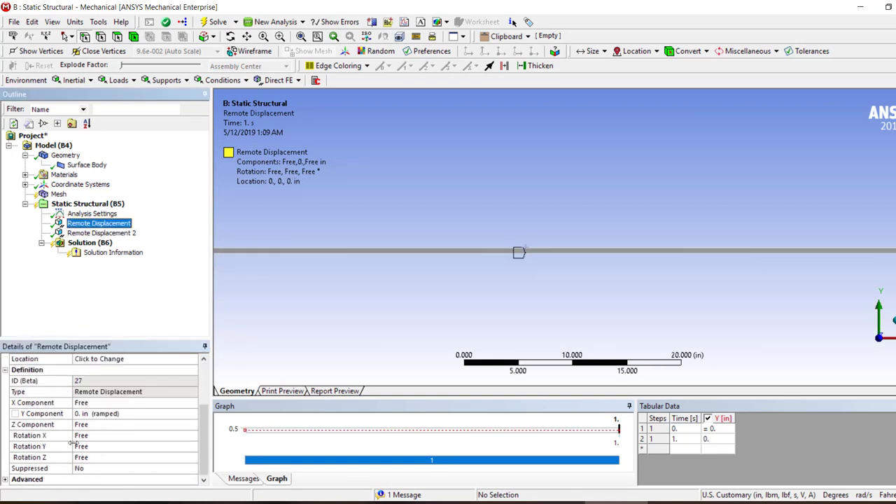
{"action": "left_click", "coordinate": [93, 414]}
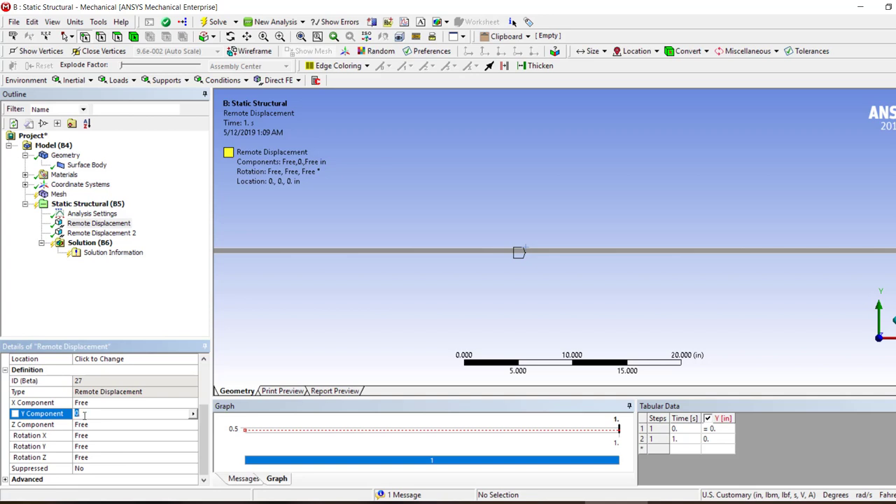
{"action": "scroll", "coordinate": [392, 312], "scroll_direction": "down", "scroll_amount": 3}
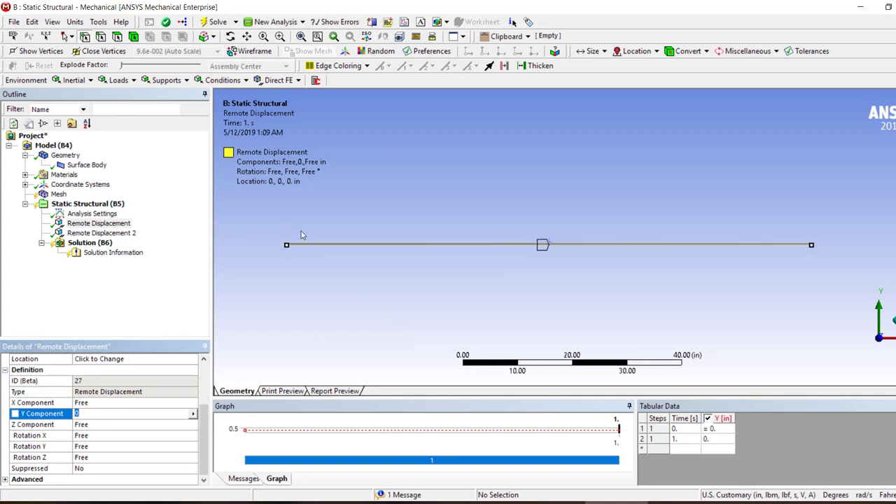
{"action": "right_click_drag", "start_coordinate": [295, 231], "coordinate": [264, 270]}
{"action": "right_click_drag", "start_coordinate": [645, 163], "coordinate": [615, 203]}
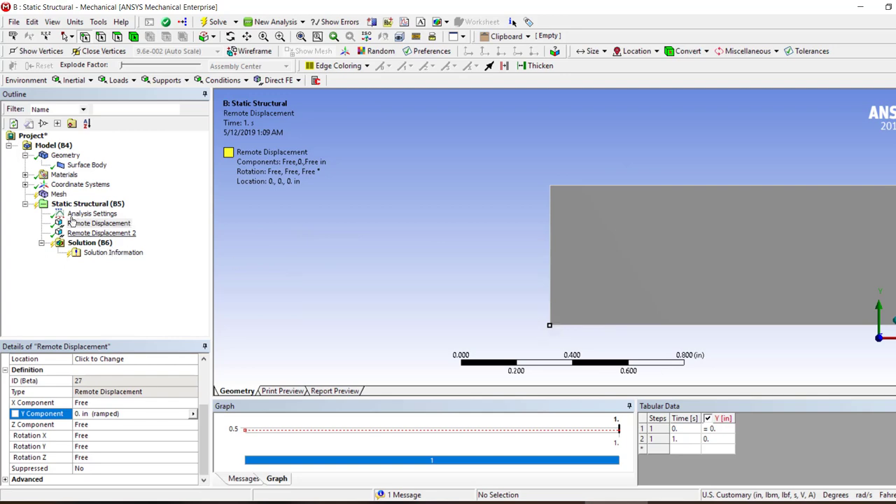
Try to solve the Static Structural analysis with the default mesh and inspect the elements along the beam
{"action": "left_click", "coordinate": [58, 193]}
{"action": "left_click", "coordinate": [210, 23]}
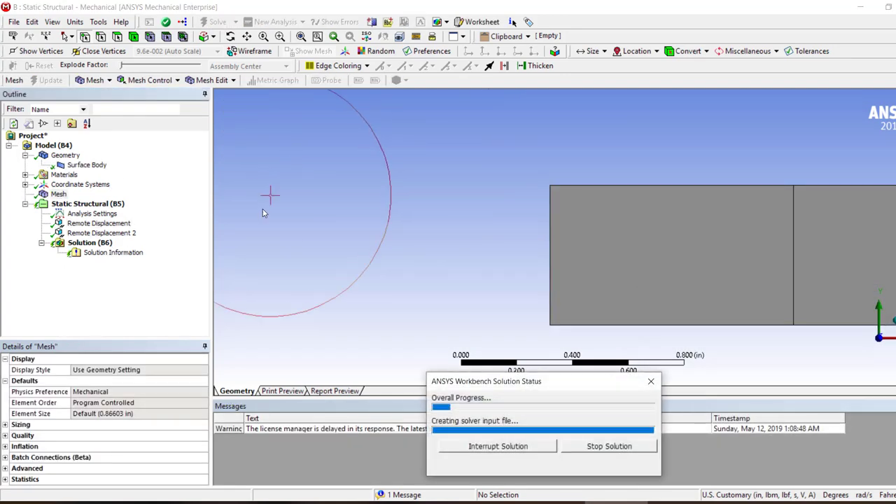
{"action": "scroll", "coordinate": [431, 239], "scroll_direction": "down", "scroll_amount": 1}
{"action": "scroll", "coordinate": [530, 254], "scroll_direction": "down", "scroll_amount": 10}
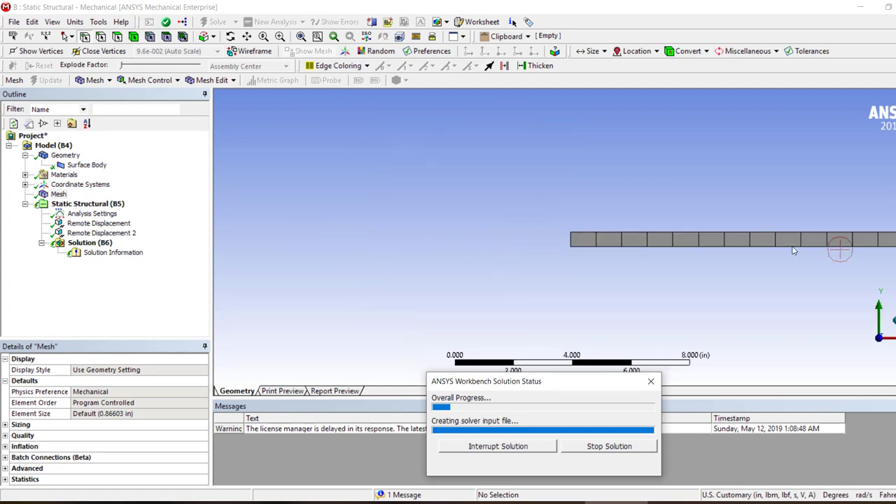
{"action": "right_click_drag", "start_coordinate": [824, 215], "coordinate": [705, 258]}
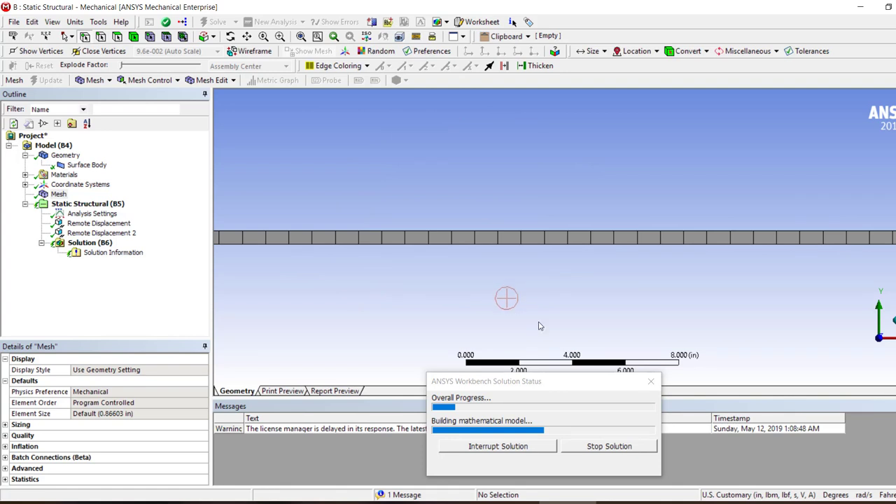
{"action": "left_click_drag", "start_coordinate": [536, 382], "coordinate": [732, 303]}
{"action": "scroll", "coordinate": [427, 272], "scroll_direction": "down", "scroll_amount": 4}
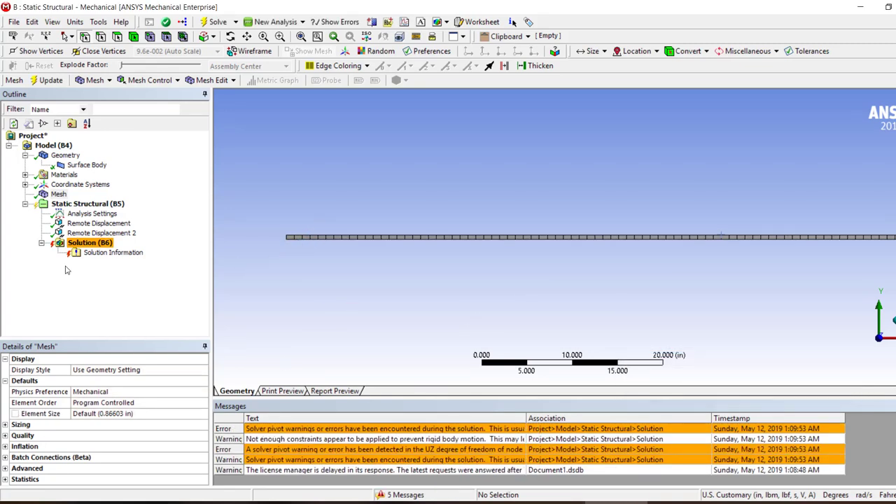
Set the Z and X components of the end-support Remote Displacement to 0 in, solve again and check the solver messages
{"action": "left_click", "coordinate": [84, 222]}
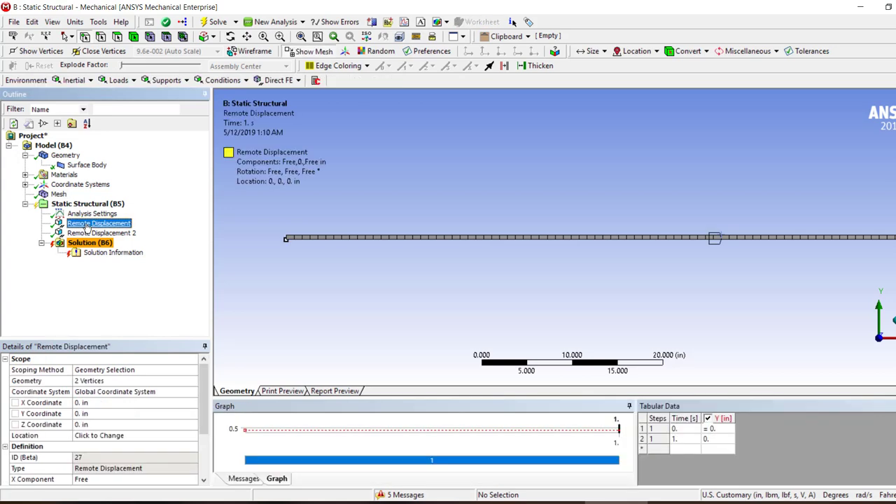
{"action": "scroll", "coordinate": [98, 428], "scroll_direction": "down", "scroll_amount": 3}
{"action": "left_click", "coordinate": [84, 425]}
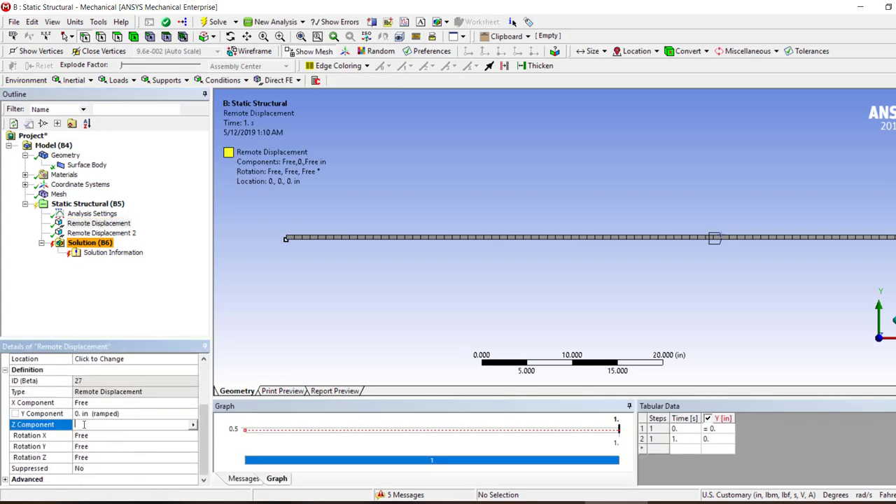
{"action": "type", "text": "0"}
{"action": "key", "text": "Return"}
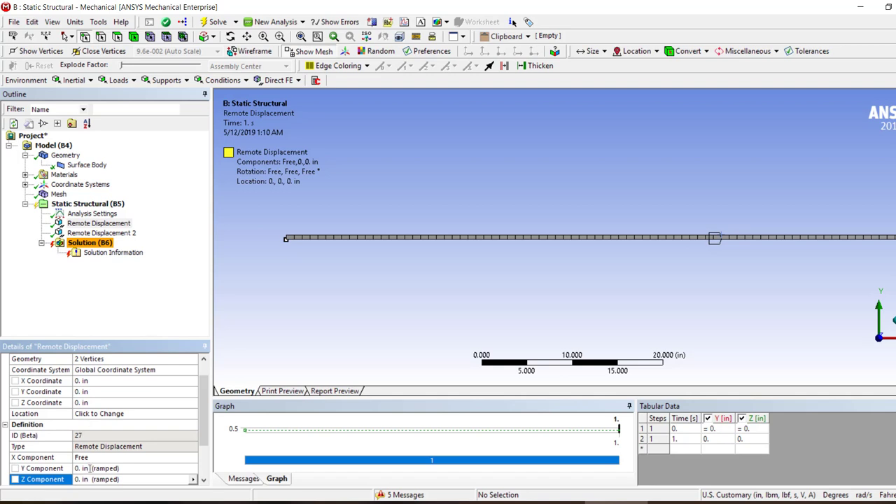
{"action": "left_click", "coordinate": [91, 457]}
{"action": "type", "text": "0"}
{"action": "key", "text": "Return"}
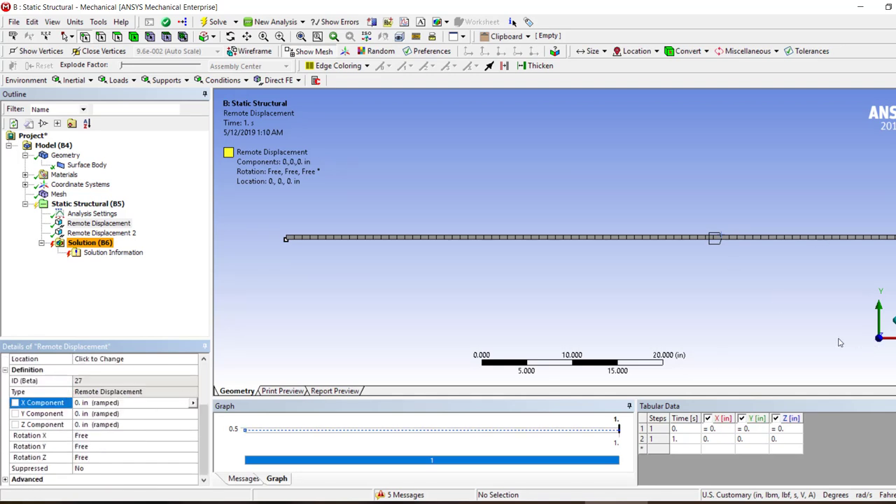
{"action": "left_click", "coordinate": [213, 21]}
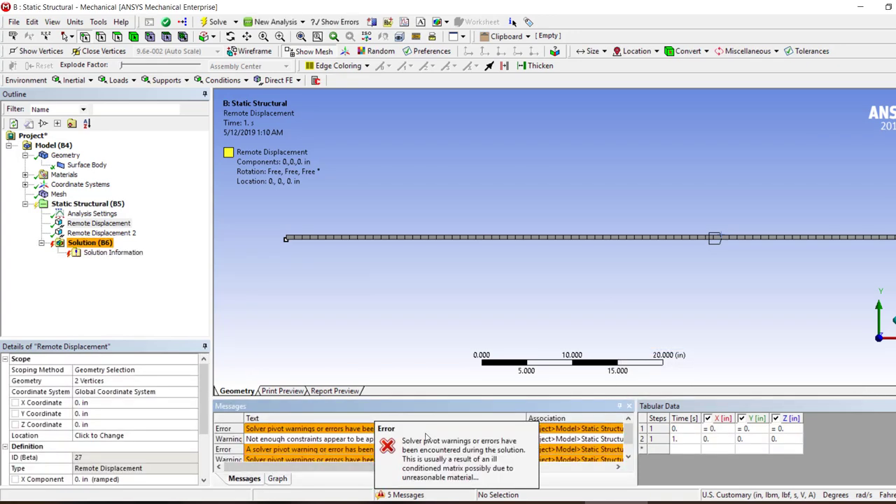
{"action": "left_click", "coordinate": [292, 441]}
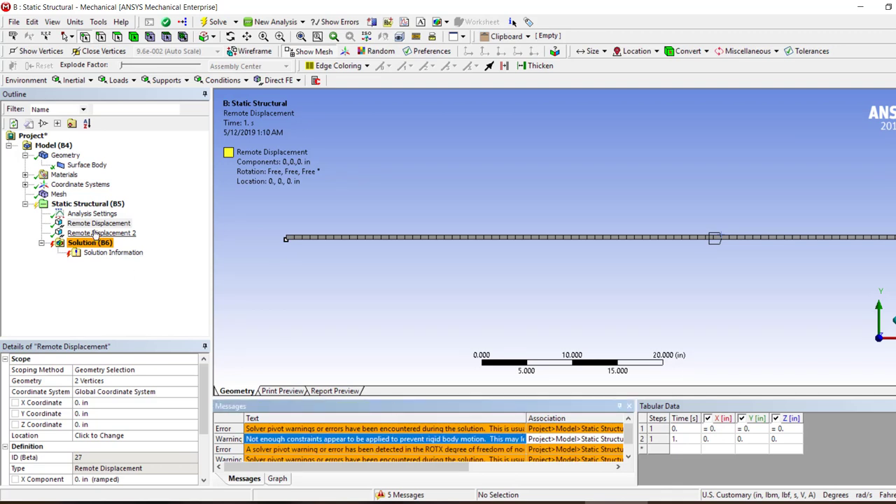
Set Rotation Z, Rotation X and Rotation Y of the end-support Remote Displacement to 0°
{"action": "scroll", "coordinate": [138, 430], "scroll_direction": "down", "scroll_amount": 3}
{"action": "left_click", "coordinate": [102, 458]}
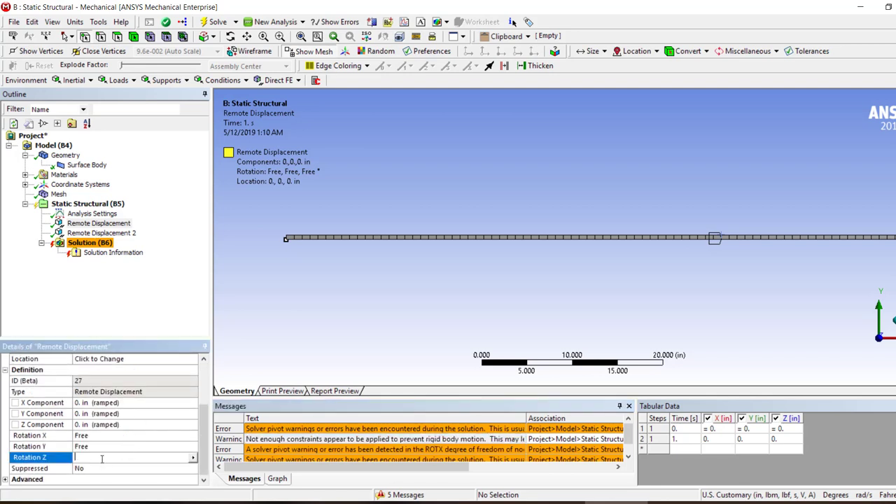
{"action": "type", "text": "0"}
{"action": "key", "text": "Return"}
{"action": "left_click", "coordinate": [100, 460]}
{"action": "type", "text": "0"}
{"action": "key", "text": "Return"}
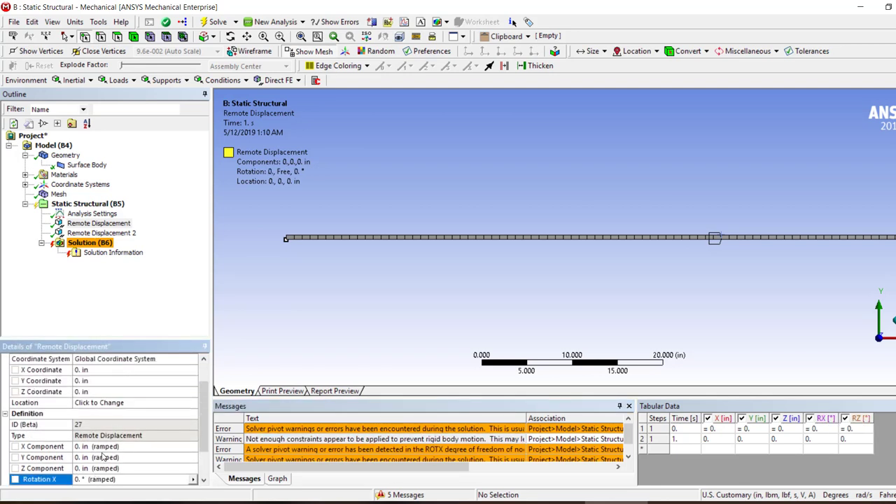
{"action": "scroll", "coordinate": [102, 456], "scroll_direction": "down", "scroll_amount": 2}
{"action": "scroll", "coordinate": [84, 453], "scroll_direction": "up", "scroll_amount": 1}
{"action": "scroll", "coordinate": [84, 454], "scroll_direction": "down", "scroll_amount": 2}
{"action": "left_click", "coordinate": [96, 446]}
{"action": "type", "text": "0"}
{"action": "key", "text": "Return"}
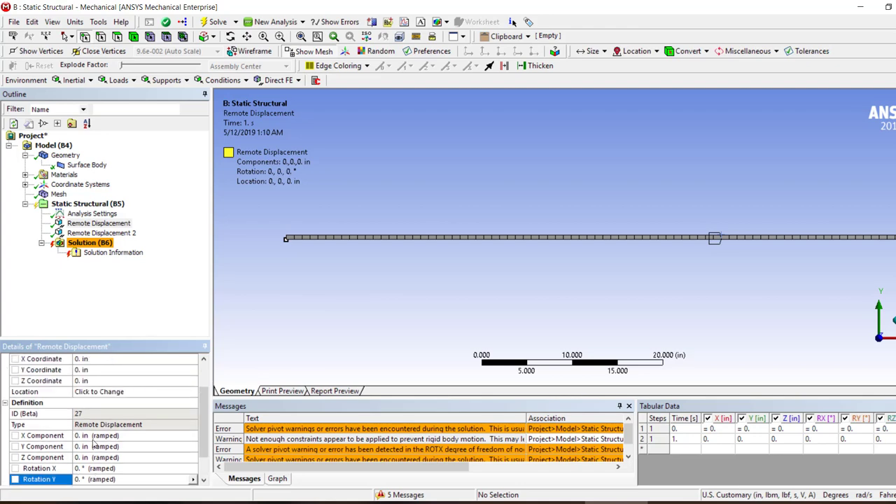
Insert a mesh Sizing control and scope it to the whole surface body of the beam
{"action": "right_click", "coordinate": [58, 193]}
{"action": "mouse_move", "coordinate": [77, 205]}
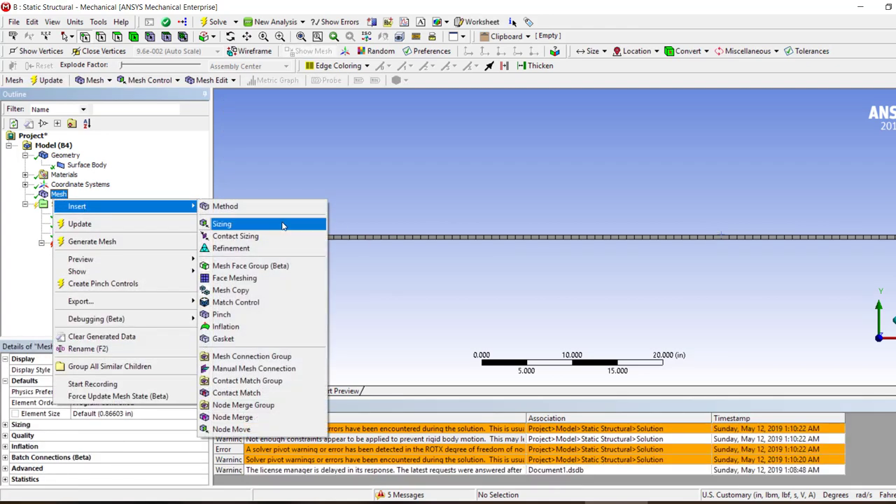
{"action": "left_click", "coordinate": [221, 223]}
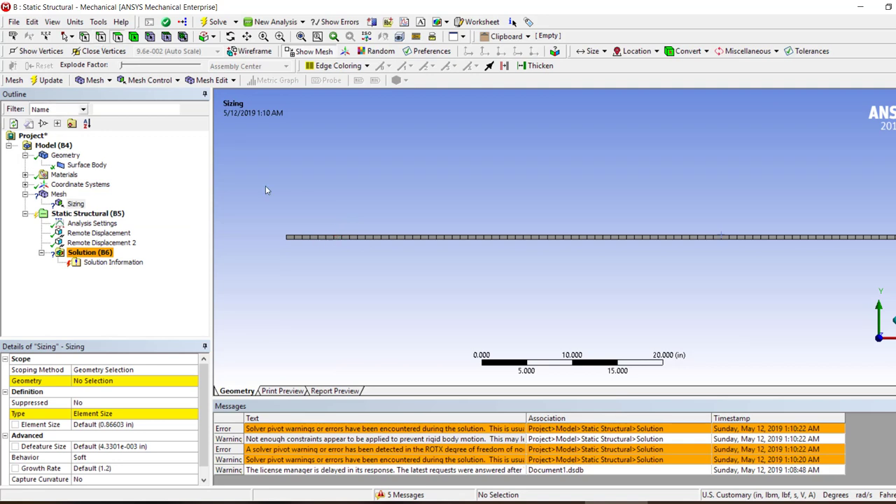
{"action": "left_click", "coordinate": [309, 237]}
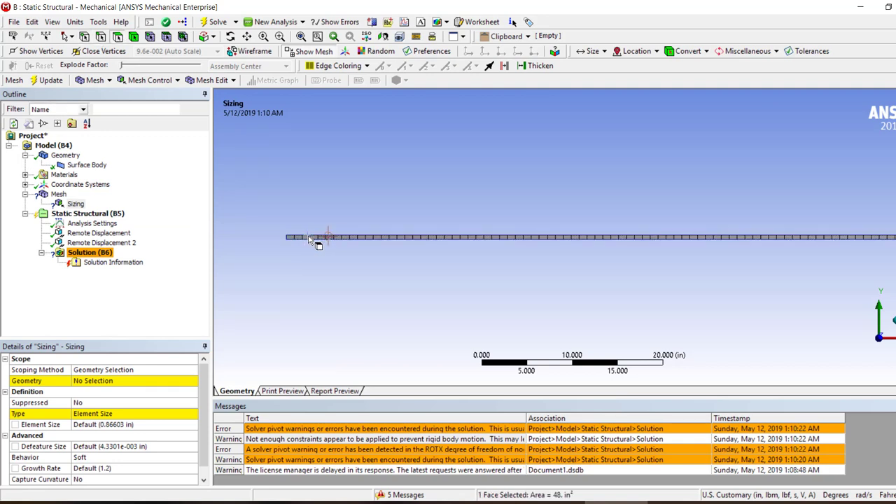
{"action": "left_click", "coordinate": [307, 240]}
{"action": "left_click", "coordinate": [307, 238]}
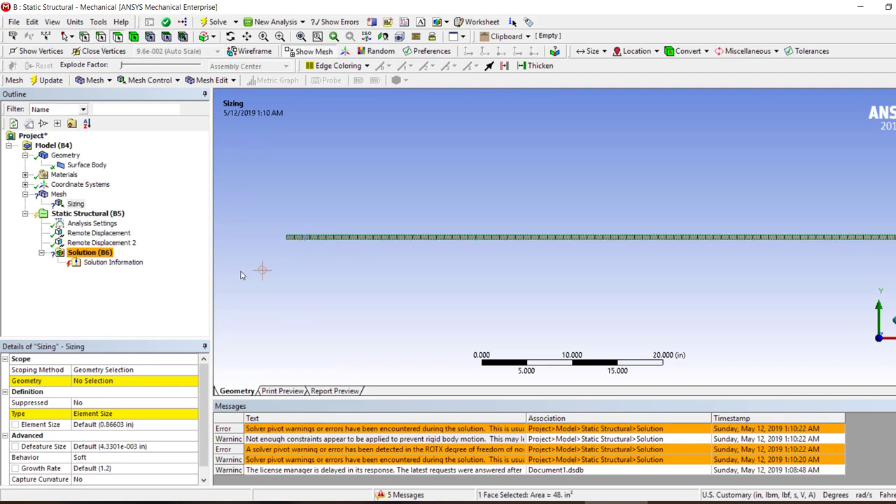
{"action": "left_click", "coordinate": [133, 36]}
{"action": "left_click", "coordinate": [454, 237]}
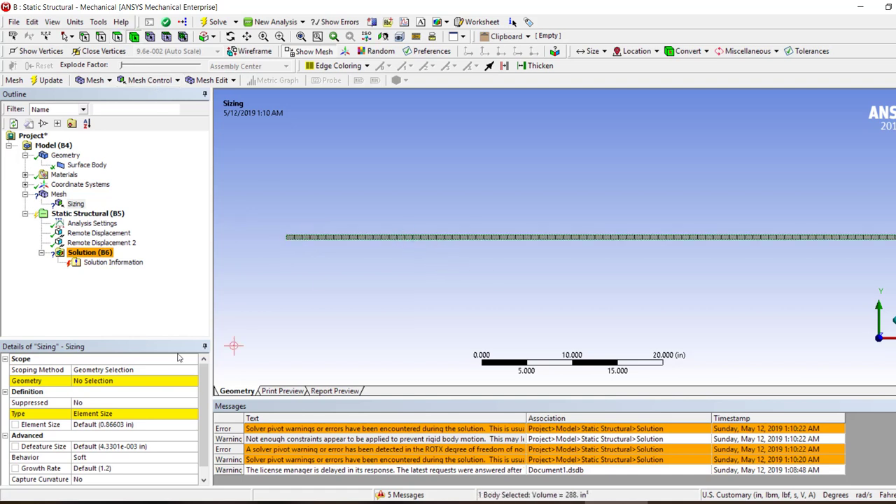
{"action": "left_click", "coordinate": [91, 381]}
{"action": "left_click", "coordinate": [87, 381]}
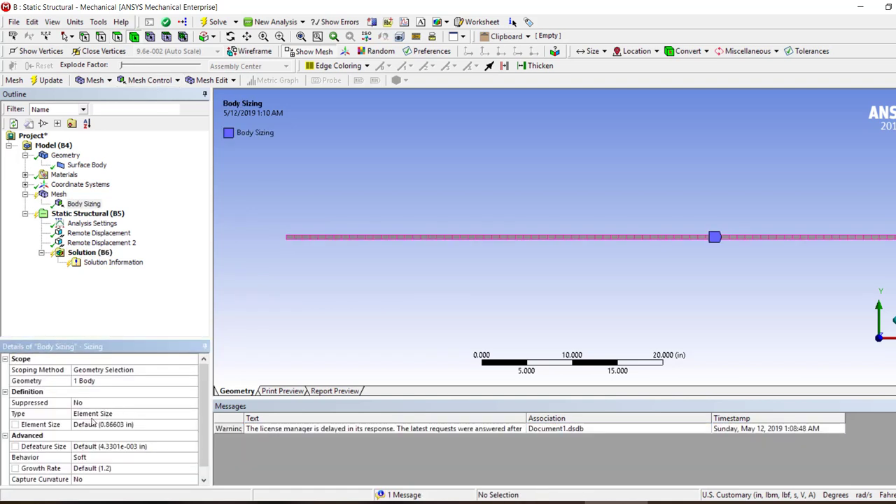
Set the Body Sizing element size to 0.01 in and try to generate the mesh
{"action": "left_click", "coordinate": [96, 425]}
{"action": "type", "text": "0"}
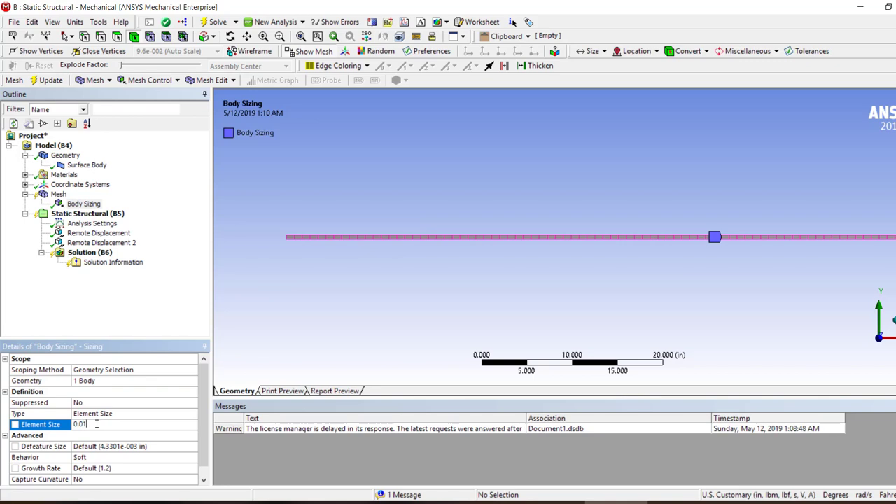
{"action": "type", "text": ".01"}
{"action": "key", "text": "Return"}
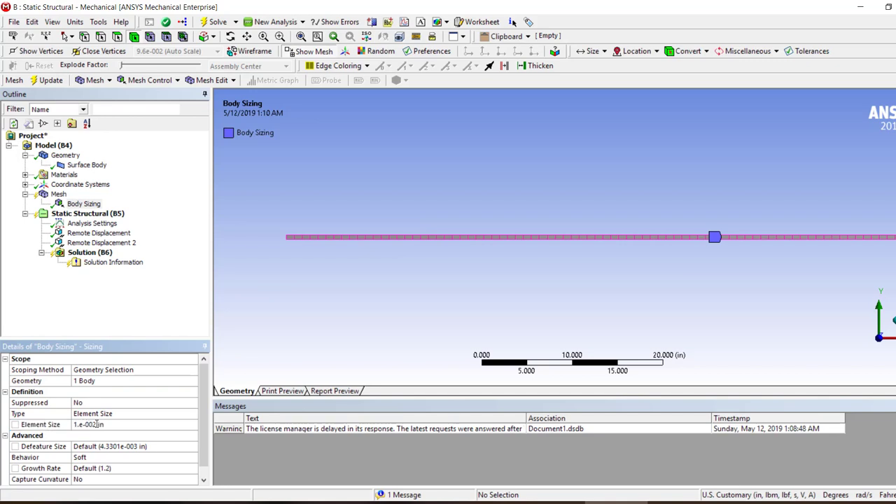
{"action": "right_click", "coordinate": [48, 194]}
{"action": "left_click", "coordinate": [74, 233]}
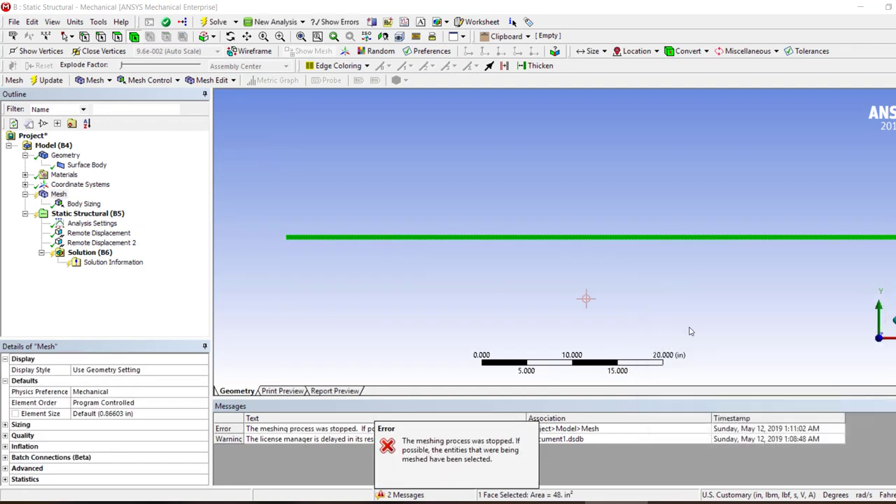
Set the mesh's Element Order to Linear
{"action": "double_click", "coordinate": [93, 405]}
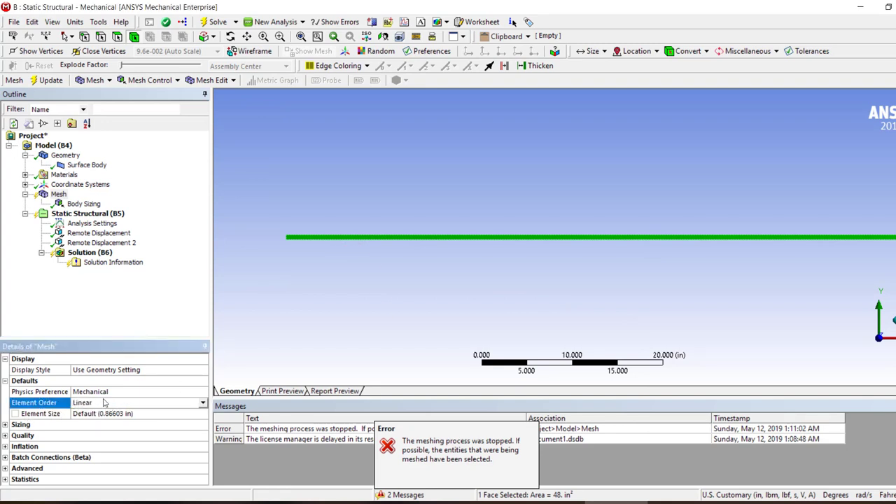
Set the Element Control of the geometry to Manual
{"action": "left_click", "coordinate": [65, 156]}
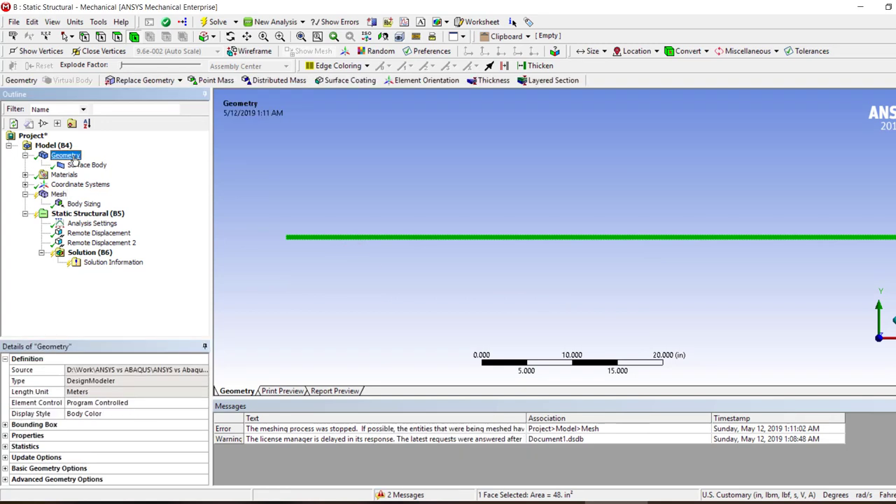
{"action": "left_click", "coordinate": [108, 405]}
{"action": "double_click", "coordinate": [109, 405]}
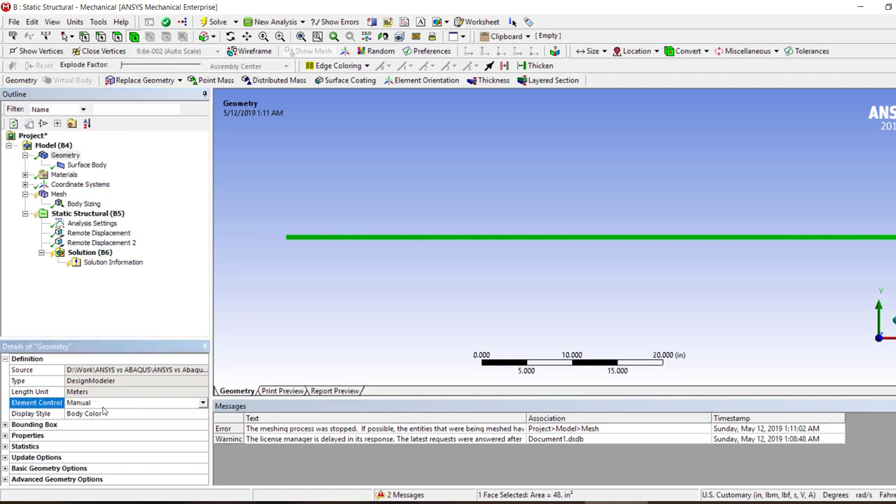
Generate the beam mesh again with linear elements and manual element control
{"action": "left_click", "coordinate": [57, 196]}
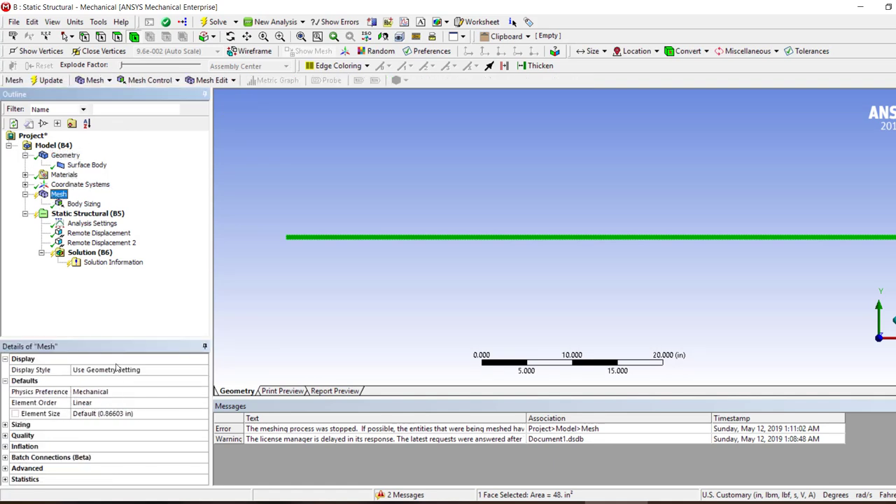
{"action": "right_click", "coordinate": [62, 196]}
{"action": "left_click", "coordinate": [105, 235]}
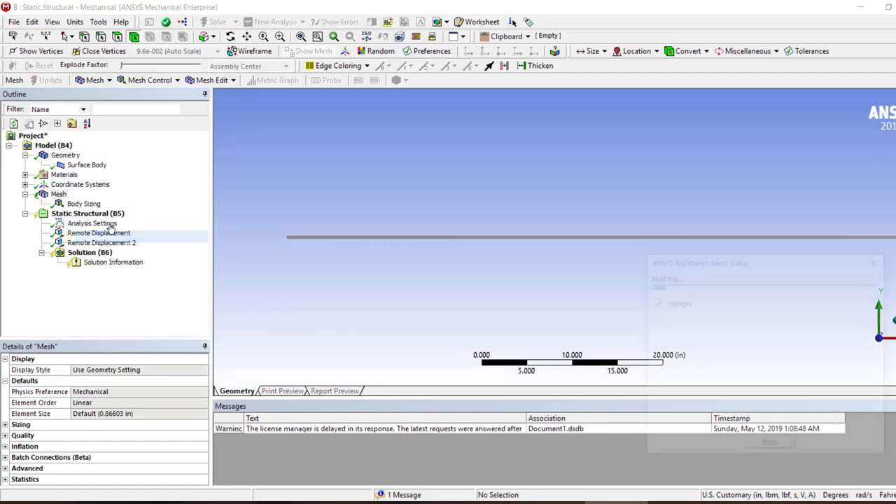
Review the Body Sizing details and expand the mesh Statistics to show the node and element fields
{"action": "left_click", "coordinate": [63, 203]}
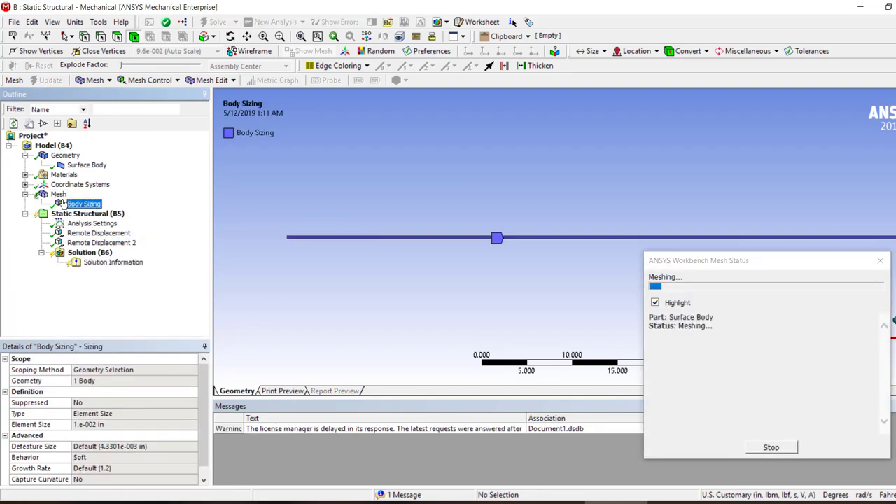
{"action": "left_click", "coordinate": [59, 194]}
{"action": "left_click", "coordinate": [5, 479]}
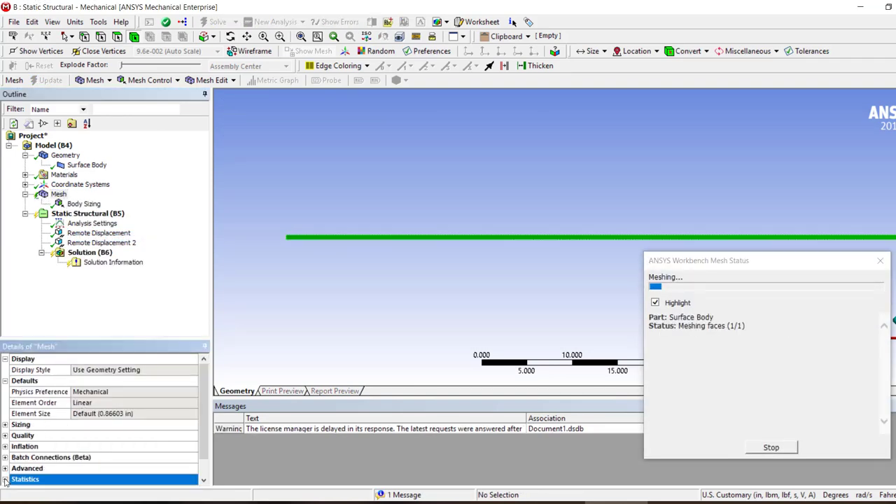
{"action": "scroll", "coordinate": [69, 461], "scroll_direction": "down", "scroll_amount": 1}
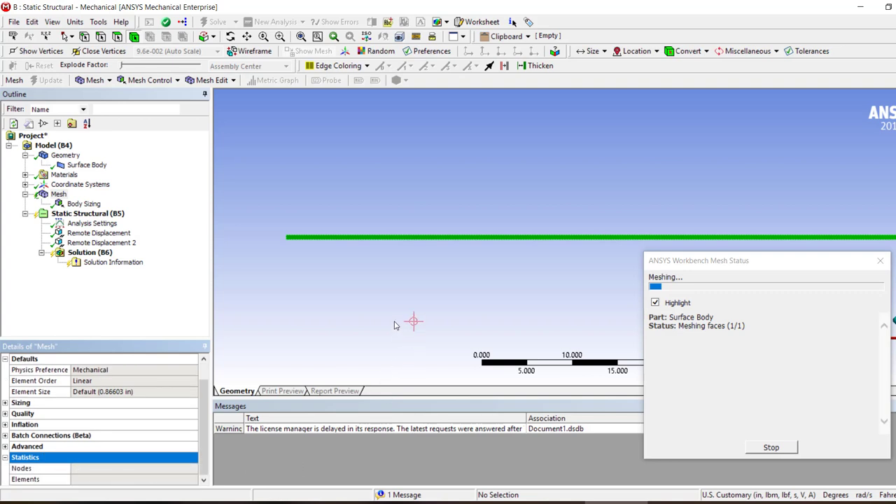
Switch to Abaqus, show the mesh of Part-1 in Model-5, and check its global seed size without changing it
{"action": "left_click", "coordinate": [307, 503]}
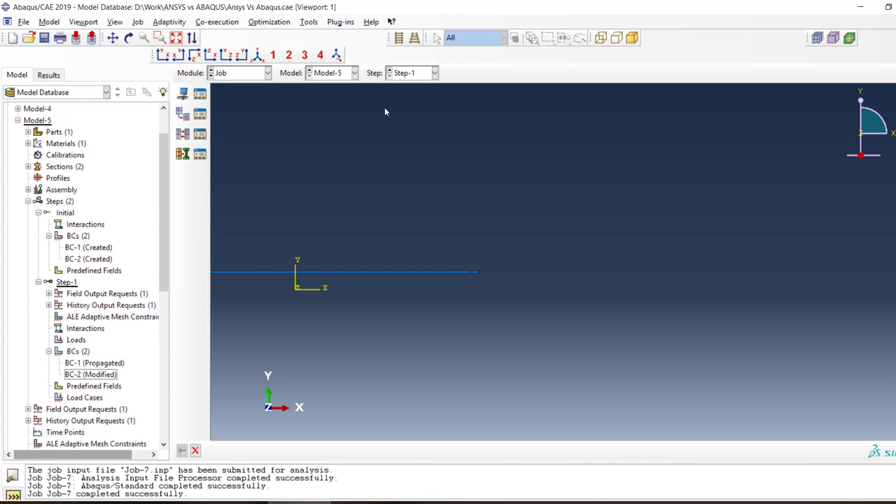
{"action": "left_click", "coordinate": [255, 74]}
{"action": "left_click", "coordinate": [226, 155]}
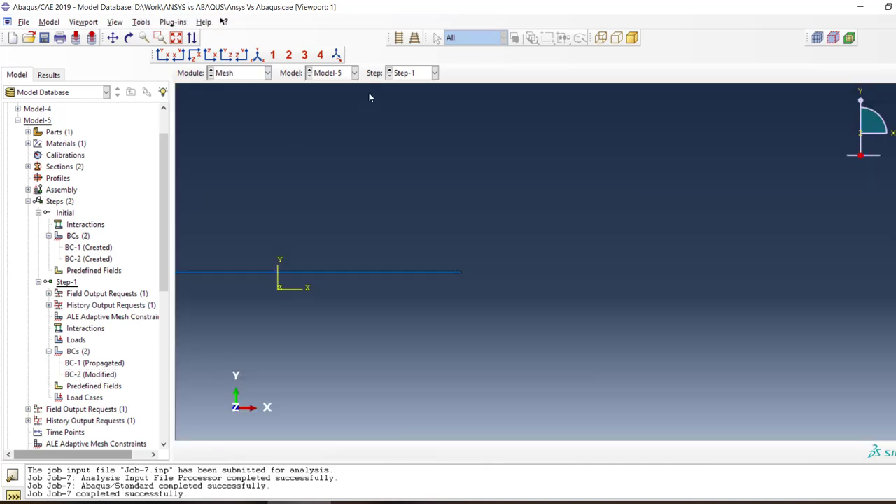
{"action": "left_click", "coordinate": [338, 75]}
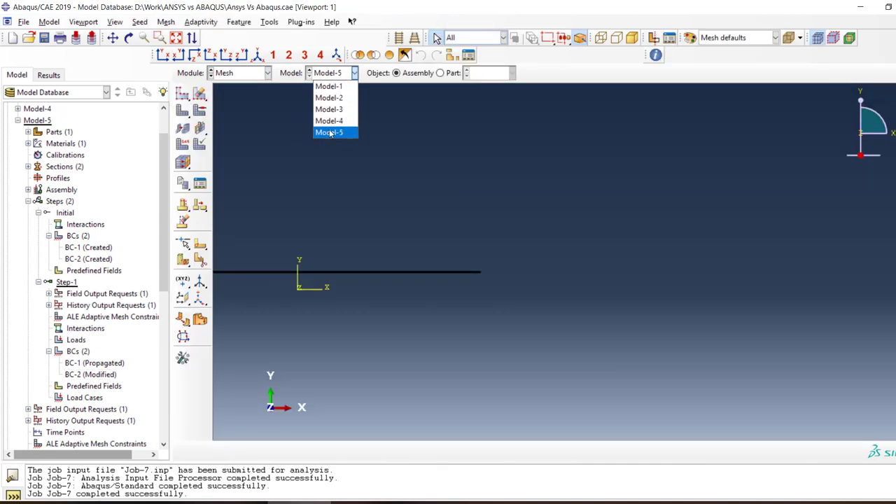
{"action": "left_click", "coordinate": [330, 134]}
{"action": "left_click", "coordinate": [440, 73]}
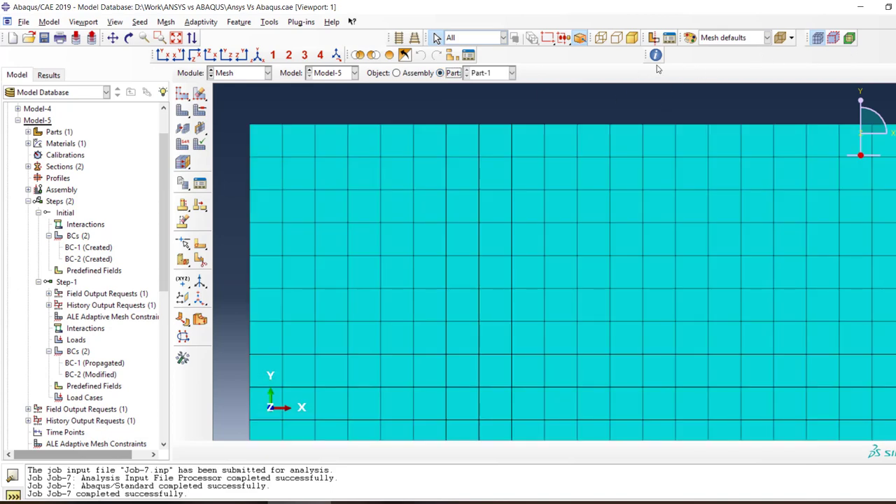
{"action": "left_click", "coordinate": [181, 93]}
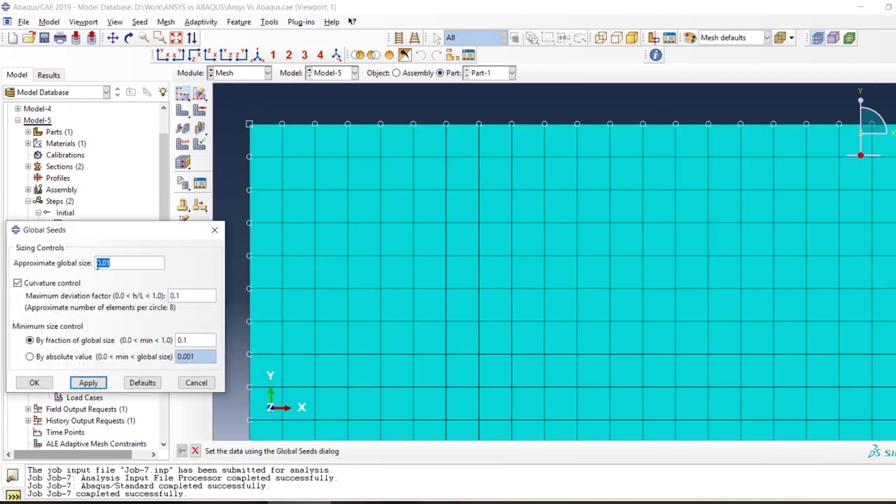
{"action": "left_click", "coordinate": [196, 383]}
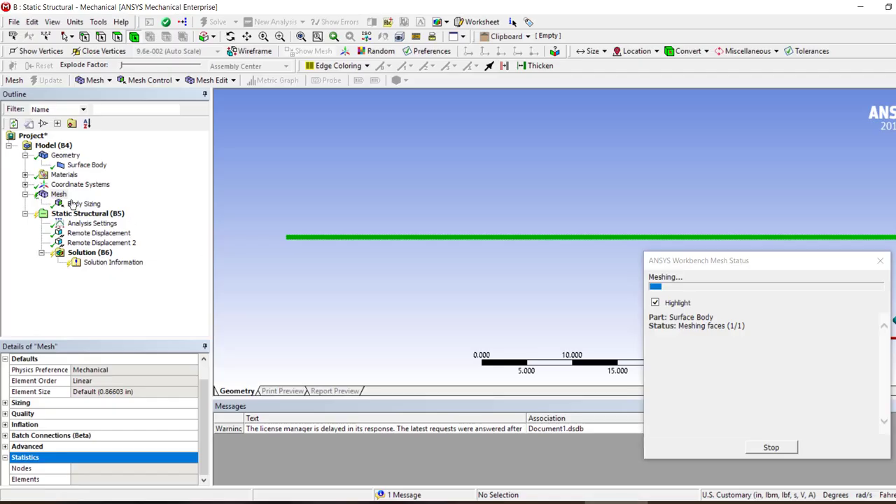
Check the Body Sizing element size in ANSYS and query the mesh of Part-1 in Abaqus
{"action": "left_click", "coordinate": [75, 203]}
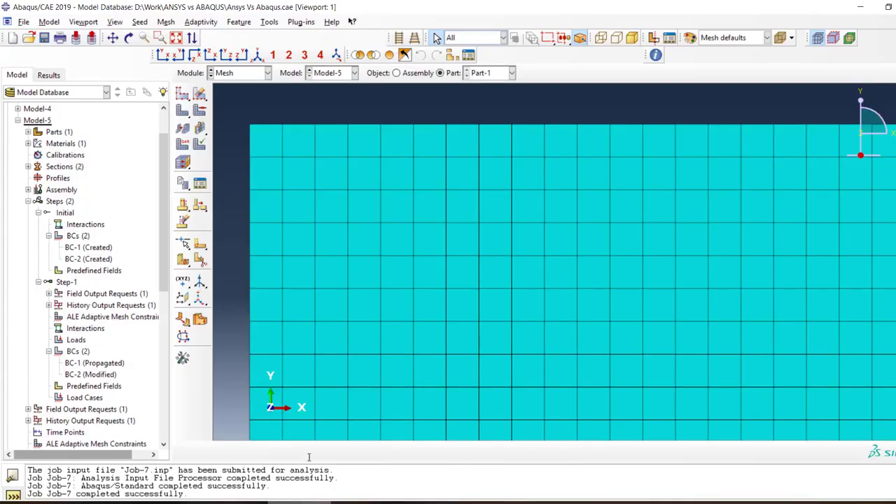
{"action": "left_click", "coordinate": [656, 54]}
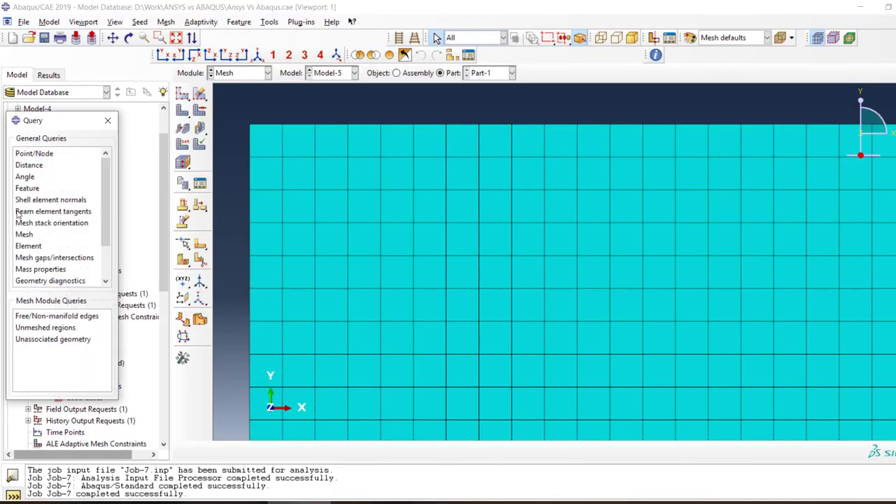
{"action": "left_click", "coordinate": [24, 235]}
{"action": "left_click", "coordinate": [412, 451]}
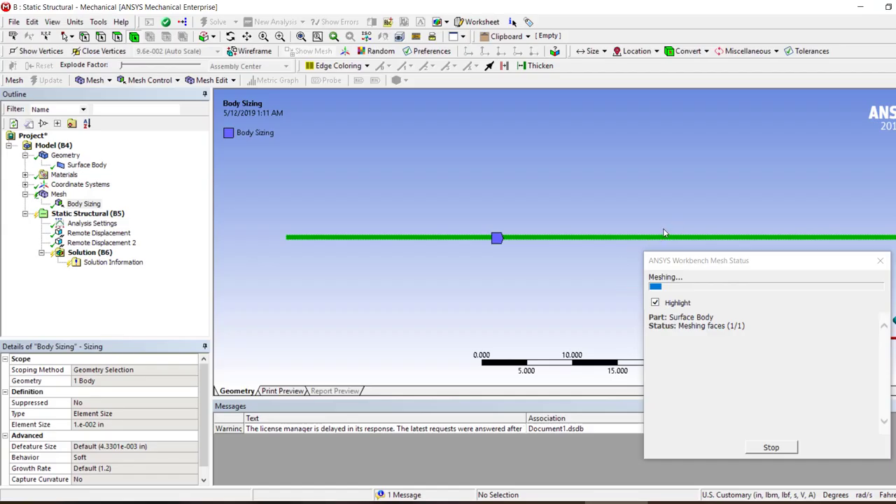
{"action": "left_click_drag", "start_coordinate": [793, 275], "coordinate": [737, 272]}
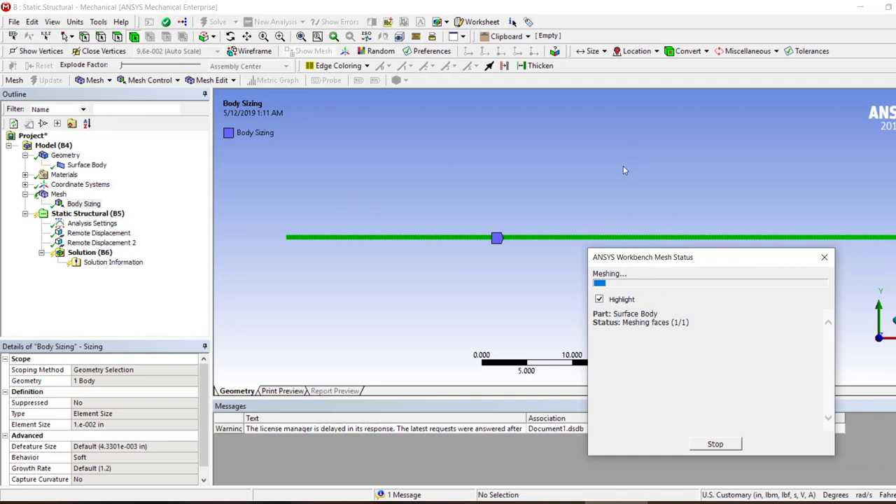
{"action": "mouse_move", "coordinate": [712, 262]}
{"action": "left_mouse_down"}
{"action": "mouse_move", "coordinate": [767, 264]}
{"action": "mouse_move", "coordinate": [728, 265]}
{"action": "left_mouse_up"}
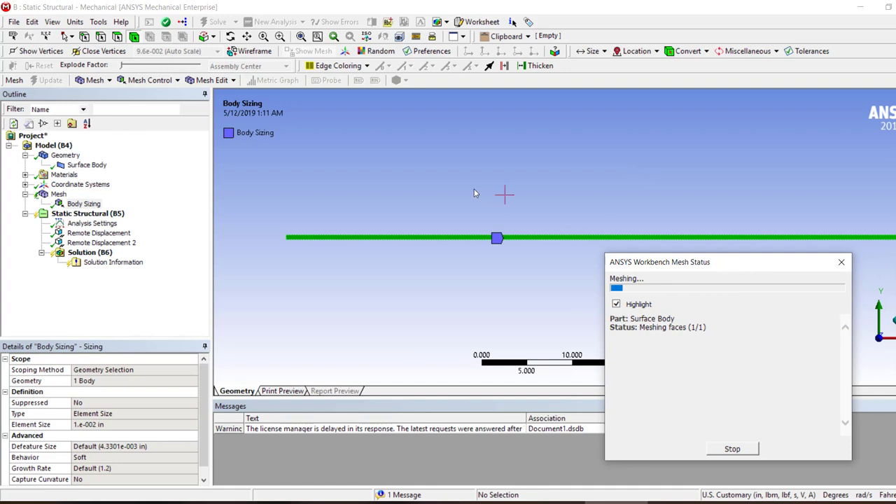
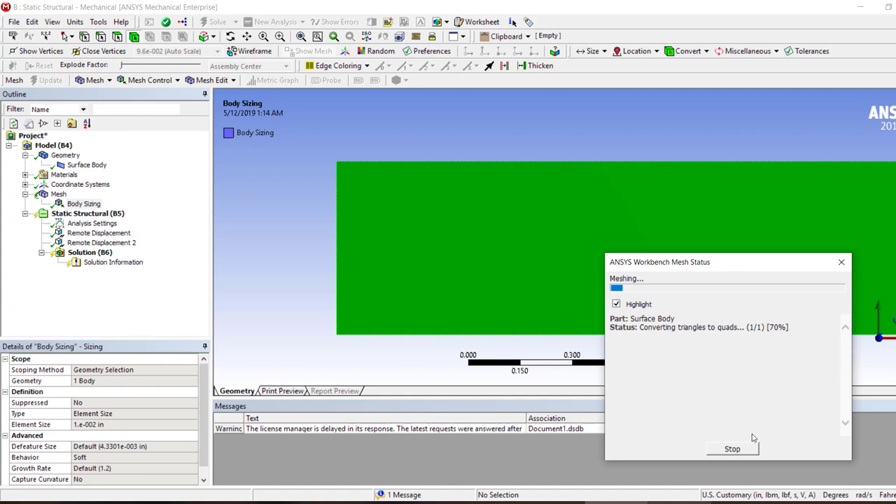
Stop the running mesh generation and open the element size of the Body Sizing control
{"action": "left_click", "coordinate": [733, 450]}
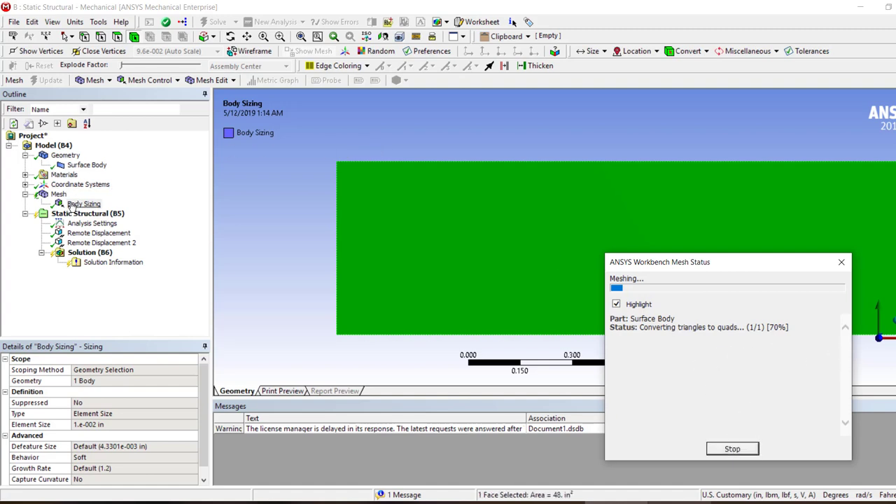
{"action": "left_click", "coordinate": [73, 205]}
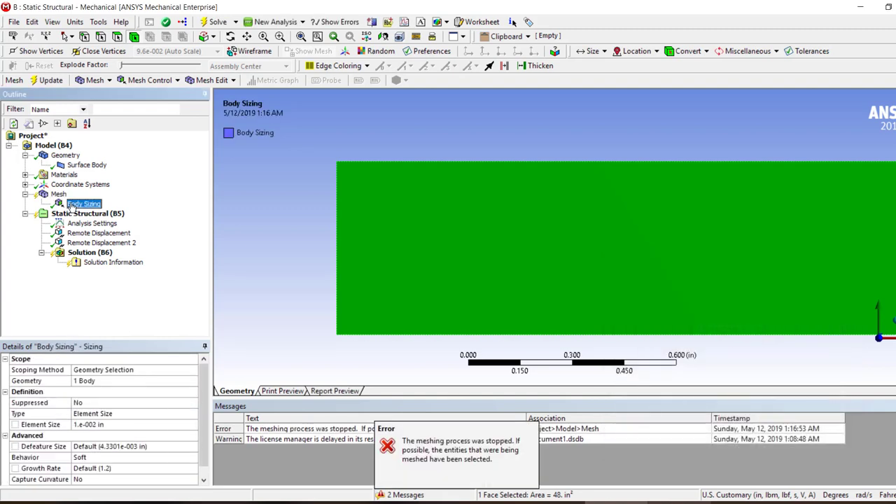
{"action": "left_click", "coordinate": [82, 424]}
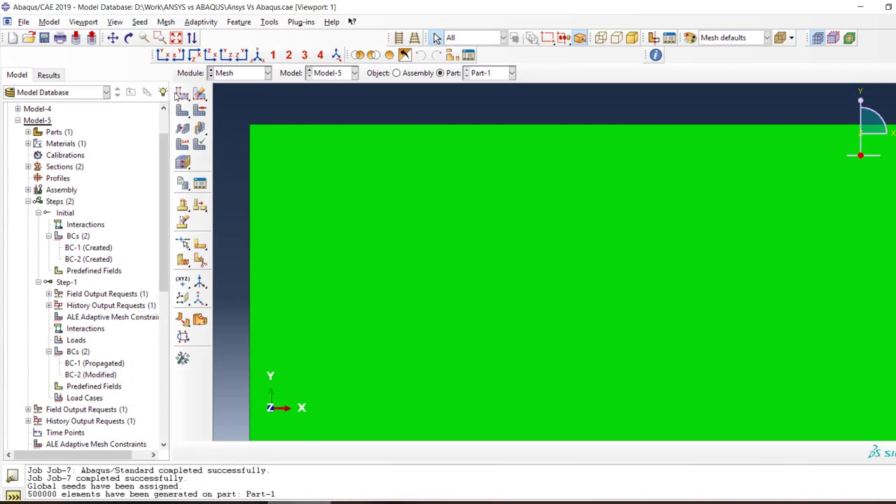
Switch to Abaqus, seed Part-1 in Model-5 with a global size of 0.01, and mesh the part again
{"action": "left_click", "coordinate": [181, 94]}
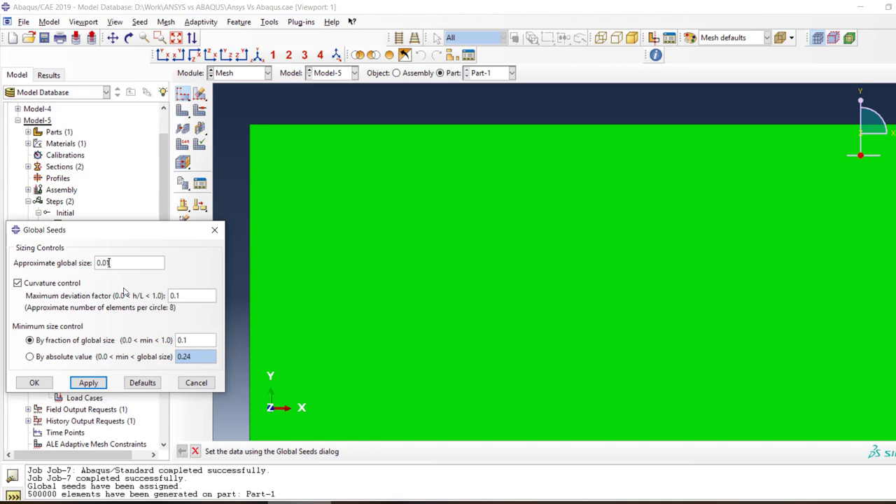
{"action": "type", "text": "0.01"}
{"action": "left_click", "coordinate": [34, 382]}
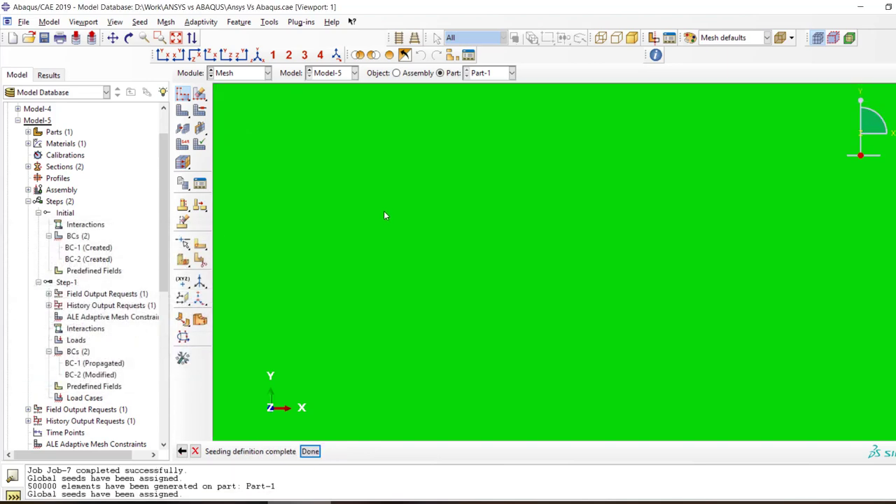
{"action": "scroll", "coordinate": [383, 211], "scroll_direction": "down", "scroll_amount": 5}
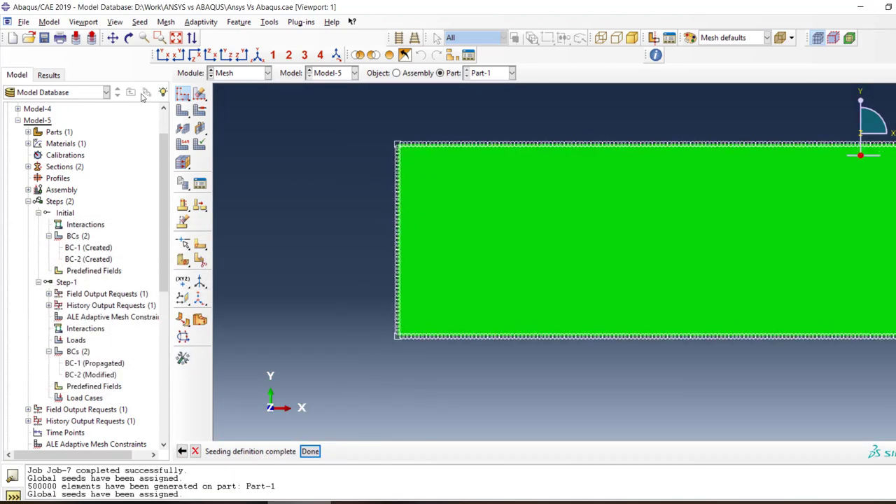
{"action": "left_click", "coordinate": [182, 110]}
{"action": "left_click", "coordinate": [284, 452]}
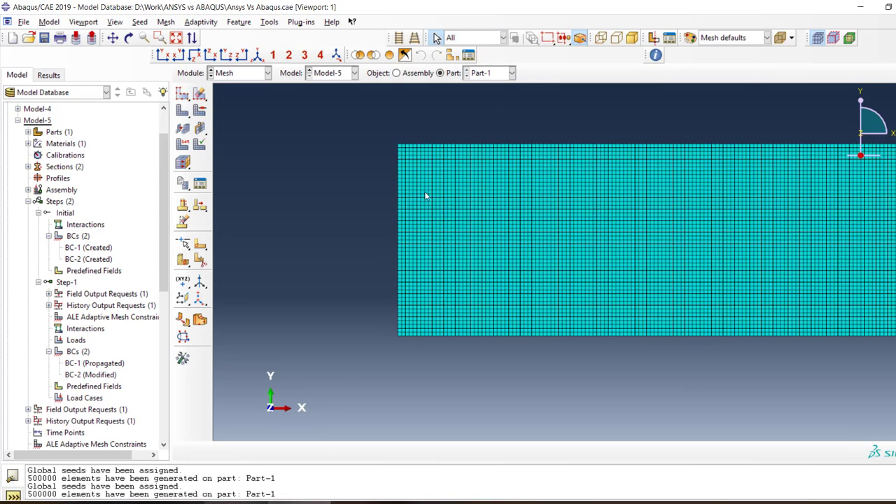
{"action": "scroll", "coordinate": [483, 160], "scroll_direction": "up", "scroll_amount": 4}
{"action": "scroll", "coordinate": [311, 179], "scroll_direction": "down", "scroll_amount": 3}
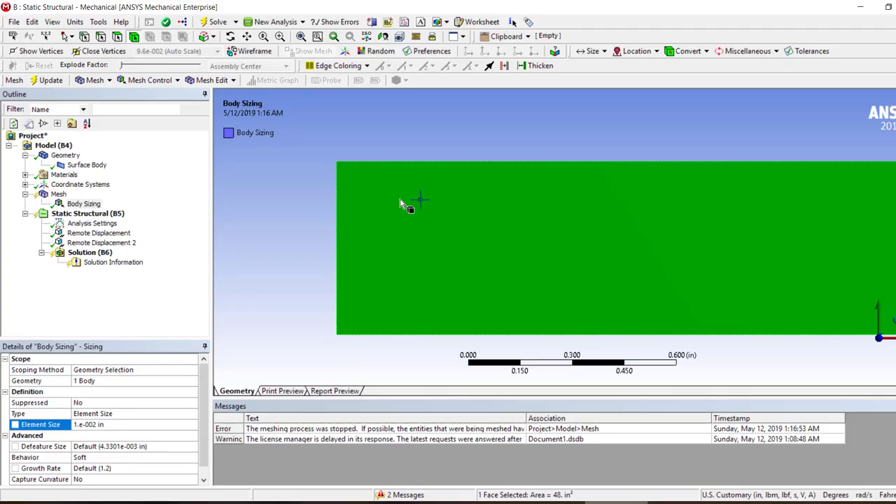
Switch back to ANSYS Mechanical, set the Body Sizing element size to 1 in, and generate the mesh
{"action": "left_click", "coordinate": [120, 422]}
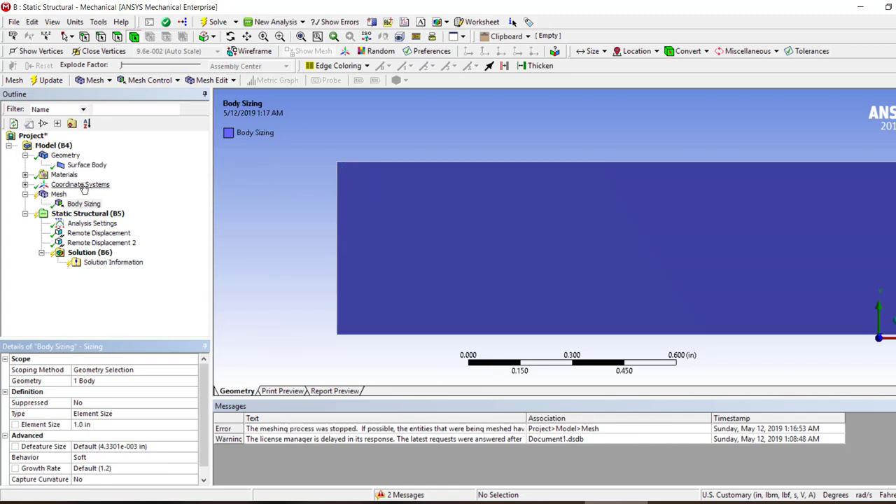
{"action": "left_click", "coordinate": [58, 194]}
{"action": "right_click", "coordinate": [58, 196]}
{"action": "left_click", "coordinate": [98, 236]}
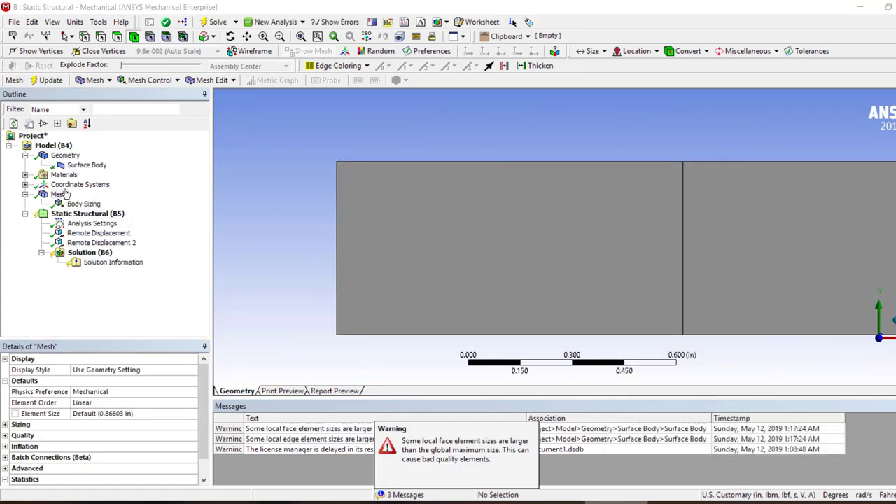
Refine the Body Sizing element size to 0.1 in and generate the mesh again
{"action": "left_click", "coordinate": [84, 203]}
{"action": "left_click", "coordinate": [92, 423]}
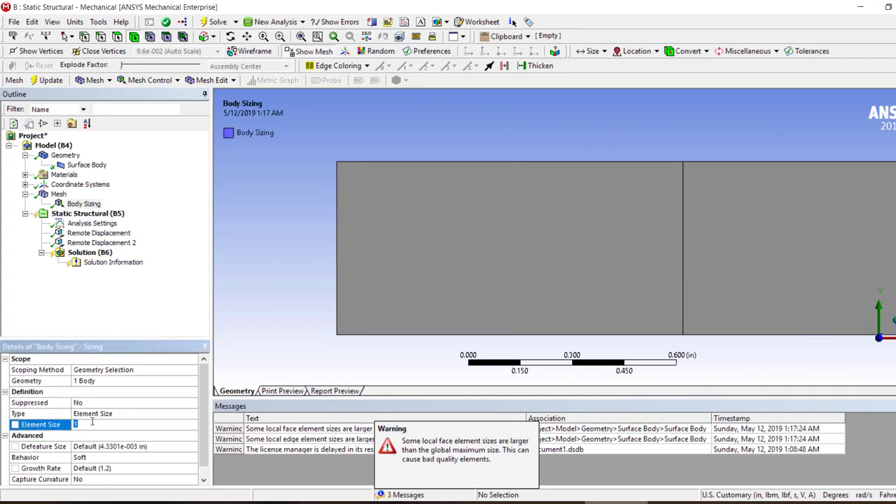
{"action": "type", "text": "0.1"}
{"action": "key", "text": "Return"}
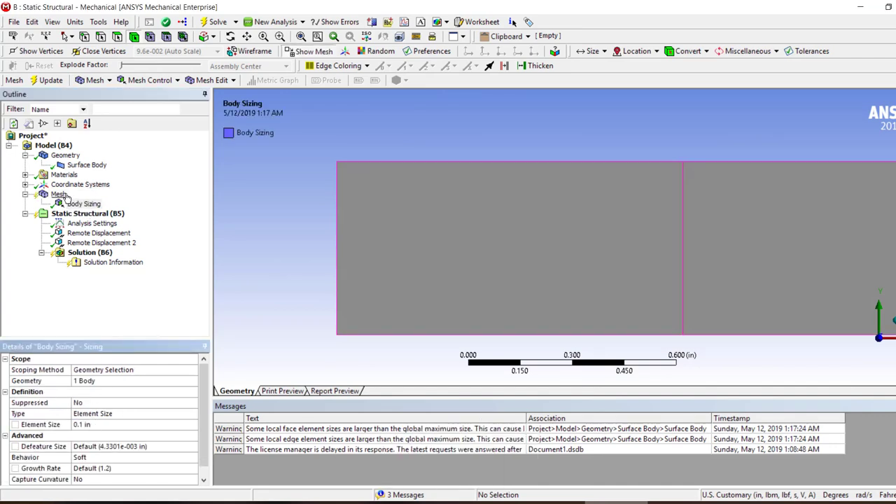
{"action": "right_click", "coordinate": [60, 194]}
{"action": "left_click", "coordinate": [95, 236]}
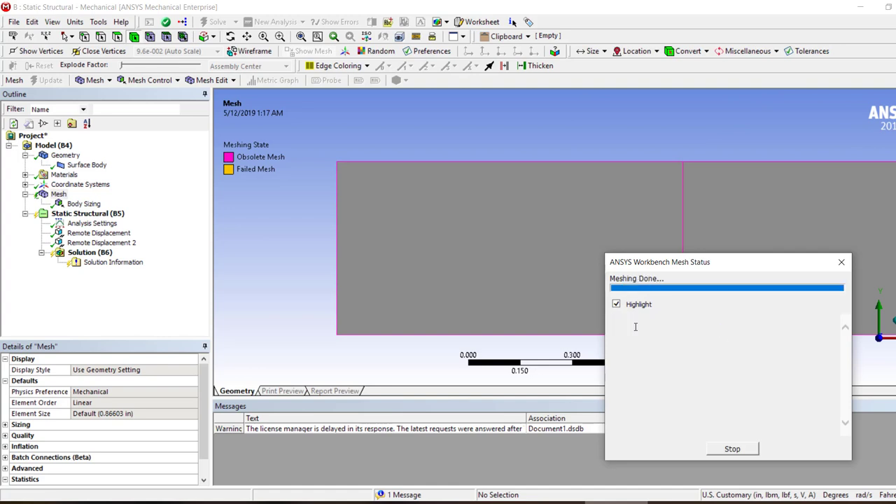
Set the Body Sizing element size to 0.05 in and clear the generated mesh data
{"action": "left_click", "coordinate": [83, 203]}
{"action": "left_click", "coordinate": [105, 424]}
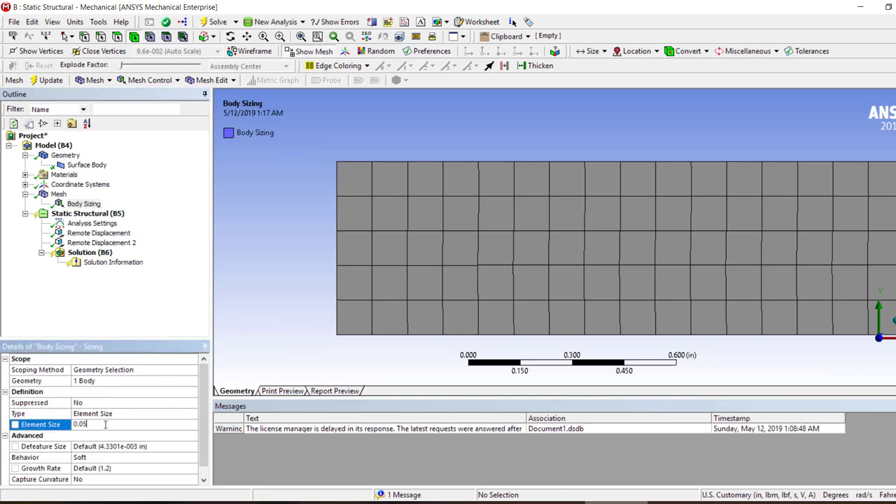
{"action": "key", "text": "Return"}
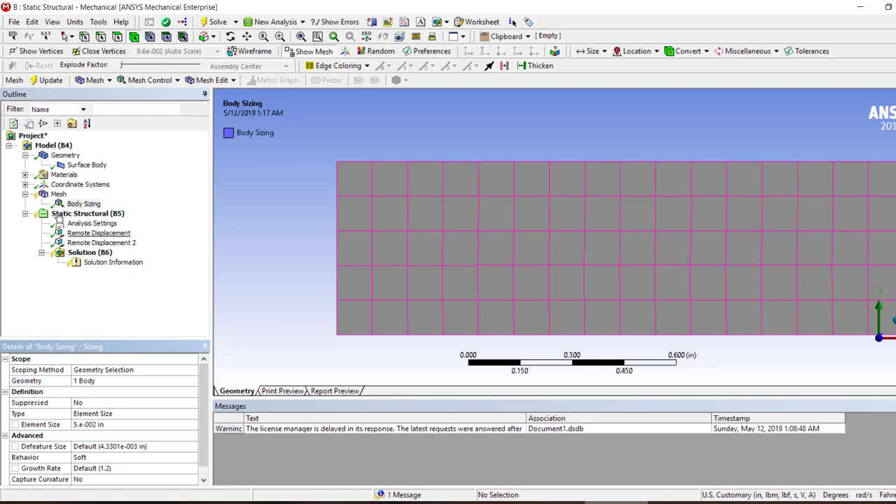
{"action": "right_click", "coordinate": [58, 194]}
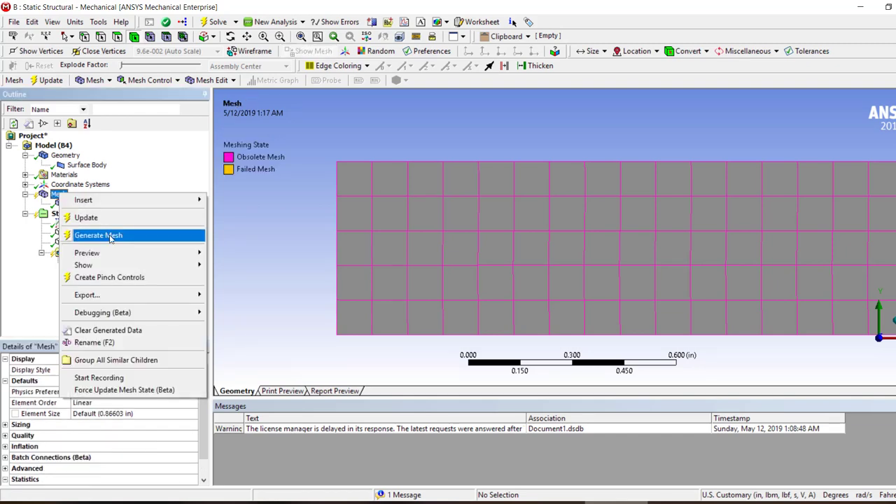
{"action": "left_click", "coordinate": [108, 330]}
{"action": "left_click", "coordinate": [514, 300]}
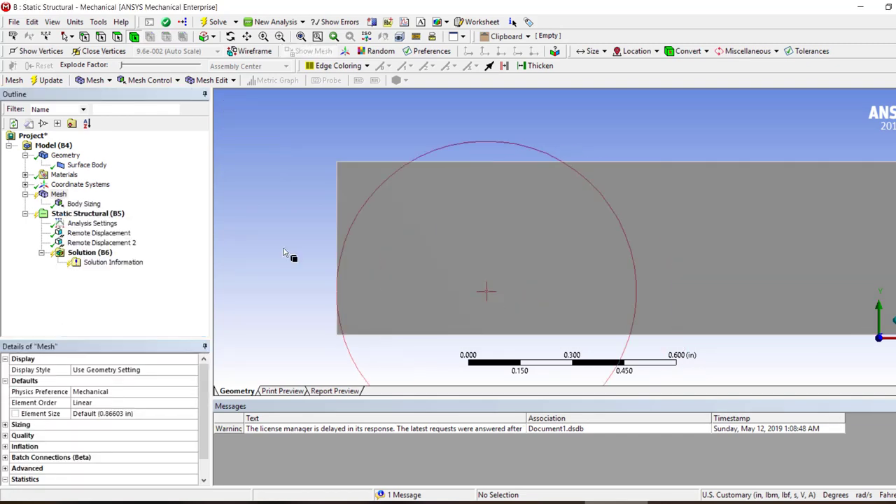
Insert a mesh method control scoped to the surface body, using the Quadrilateral Dominant method
{"action": "right_click", "coordinate": [56, 194]}
{"action": "mouse_move", "coordinate": [126, 198]}
{"action": "left_click", "coordinate": [210, 199]}
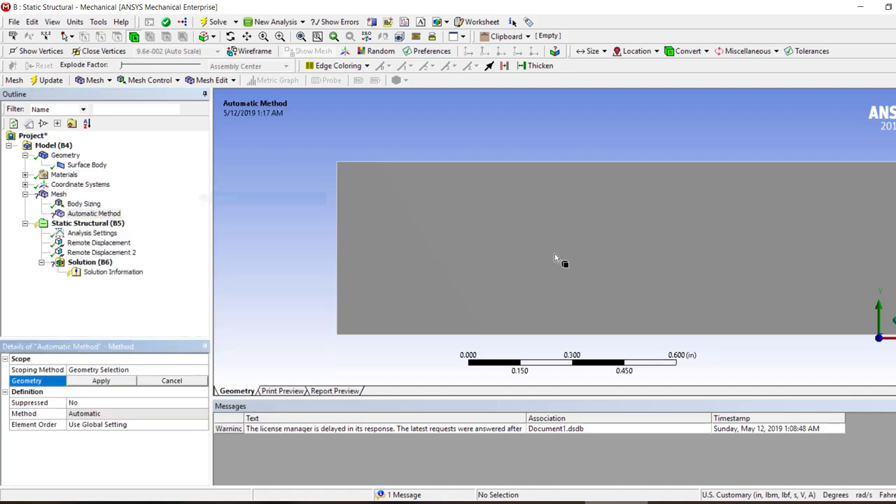
{"action": "left_click", "coordinate": [555, 254]}
{"action": "left_click", "coordinate": [120, 386]}
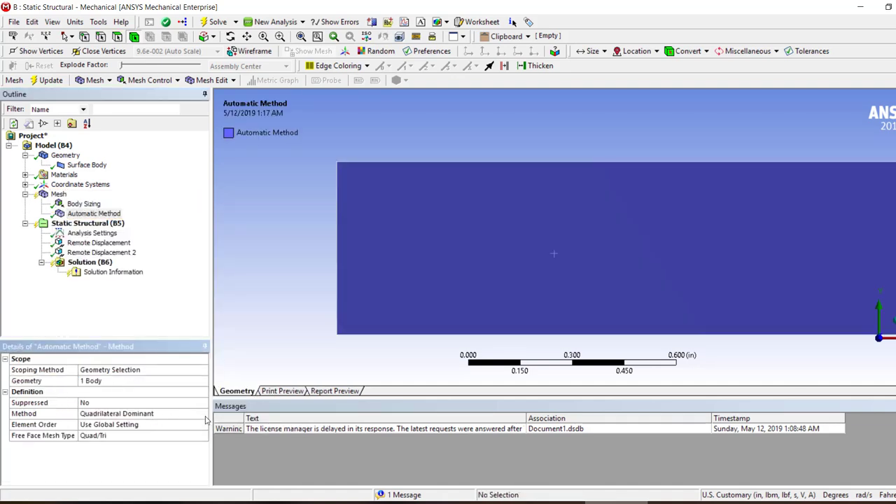
{"action": "left_click", "coordinate": [203, 414]}
{"action": "left_click", "coordinate": [187, 413]}
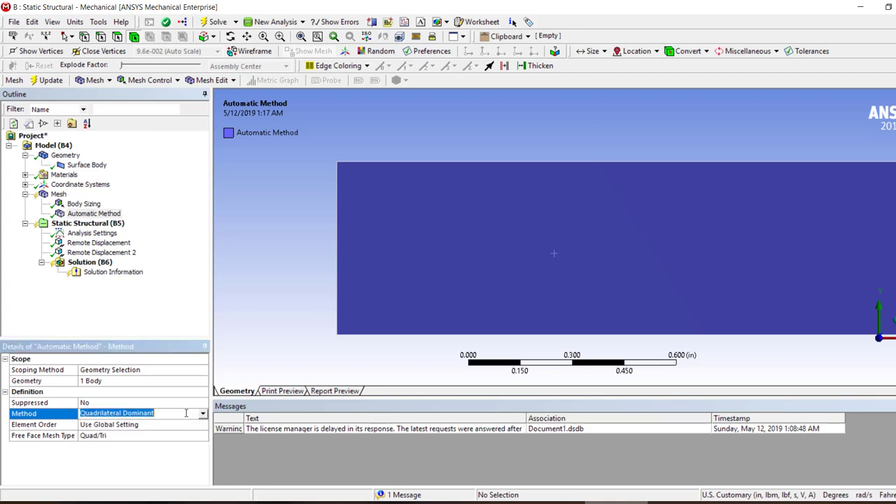
Generate the surface body's mesh with the 0.05 in sizing and the Quadrilateral Dominant method, and inspect its elements
{"action": "right_click", "coordinate": [59, 194]}
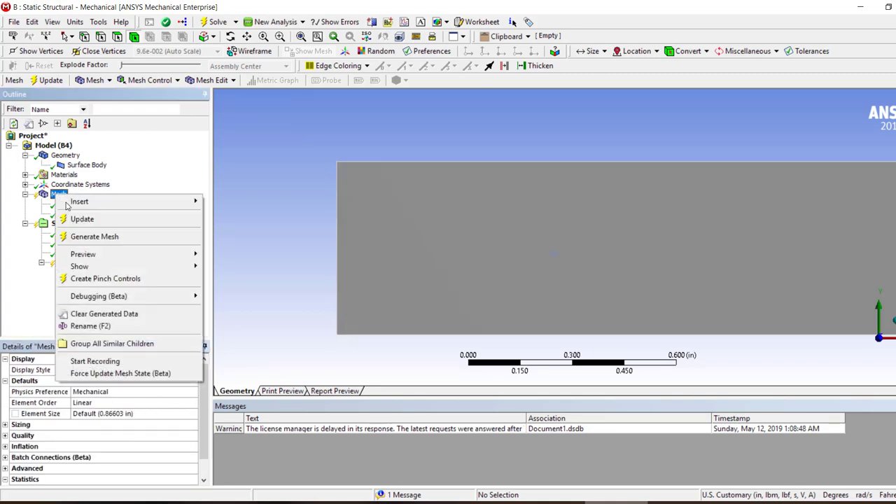
{"action": "left_click", "coordinate": [88, 237]}
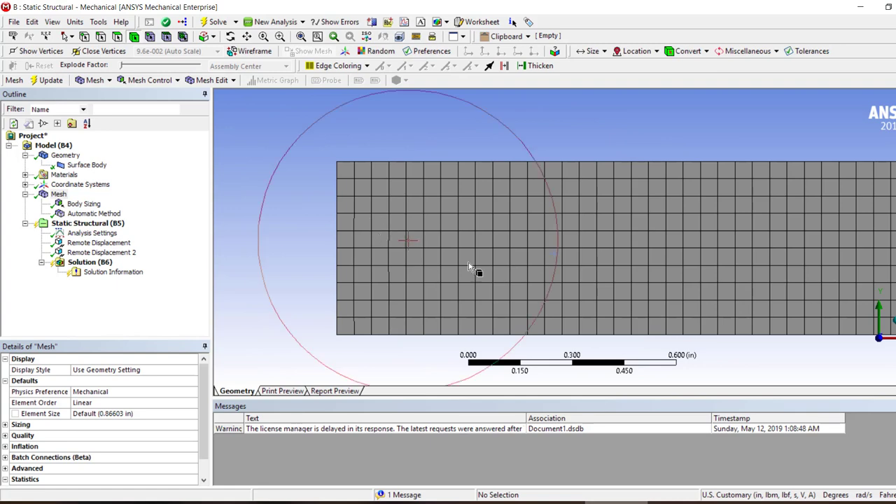
{"action": "scroll", "coordinate": [473, 267], "scroll_direction": "down", "scroll_amount": 3}
{"action": "scroll", "coordinate": [525, 250], "scroll_direction": "up", "scroll_amount": 3}
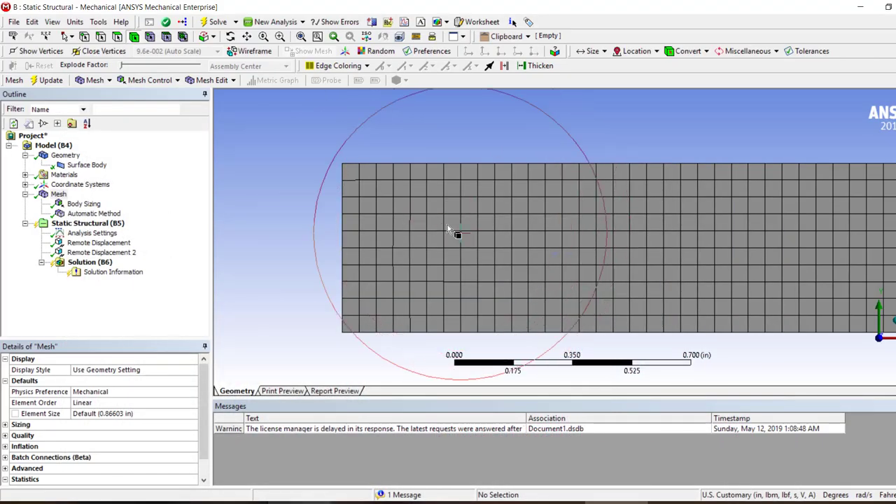
Set the solver type to Direct in the Analysis Settings and solve the static structural analysis
{"action": "left_click", "coordinate": [105, 234]}
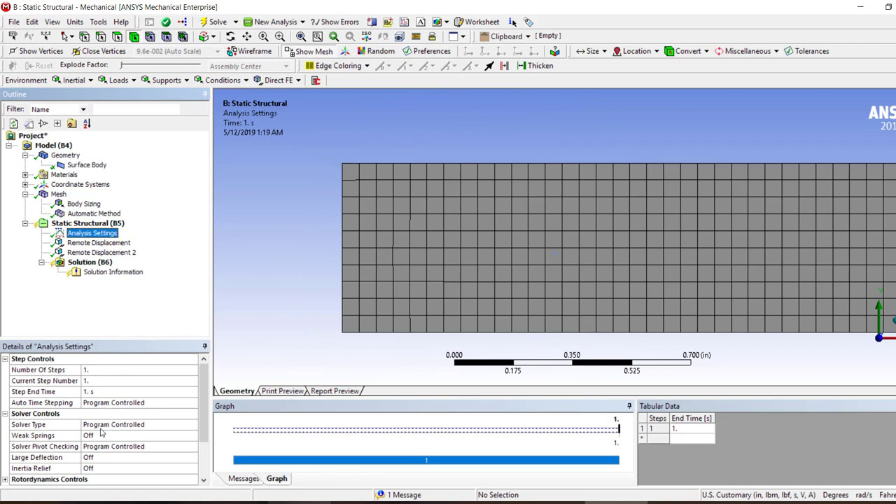
{"action": "double_click", "coordinate": [126, 425]}
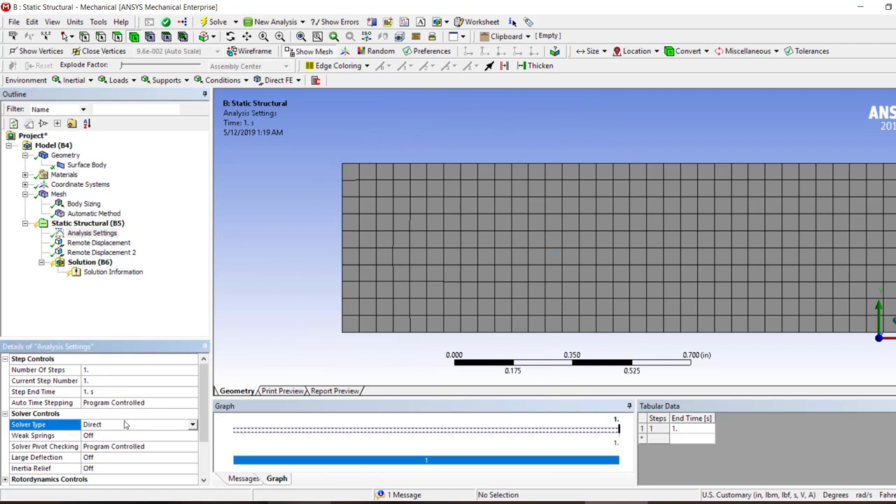
{"action": "left_click", "coordinate": [98, 243]}
{"action": "scroll", "coordinate": [174, 429], "scroll_direction": "down", "scroll_amount": 3}
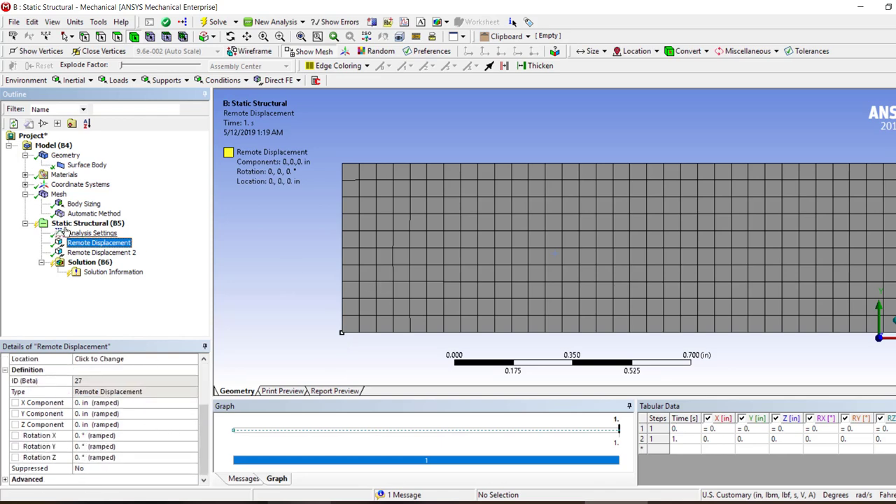
{"action": "right_click", "coordinate": [90, 264]}
{"action": "left_click", "coordinate": [117, 287]}
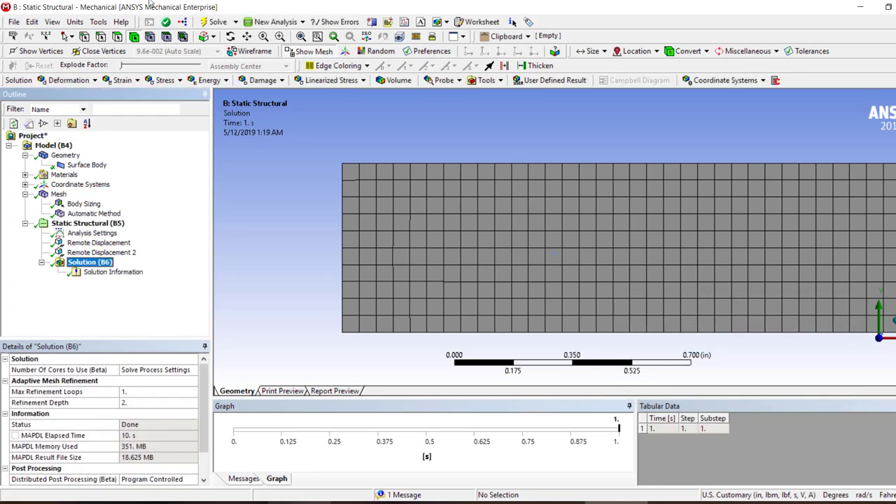
Add an Equivalent (von-Mises) Stress result, evaluate it, and inspect the stress at the beam's supported corner
{"action": "left_click", "coordinate": [165, 79]}
{"action": "left_click", "coordinate": [183, 92]}
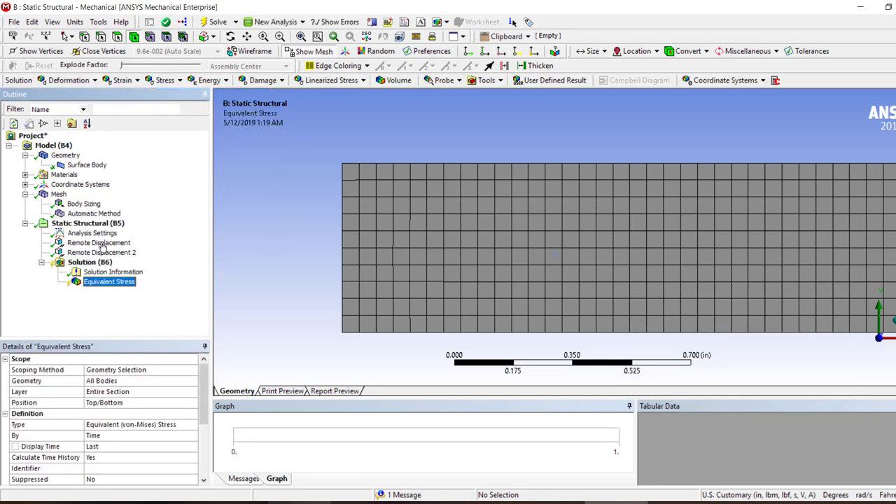
{"action": "right_click", "coordinate": [110, 286]}
{"action": "right_click", "coordinate": [110, 285]}
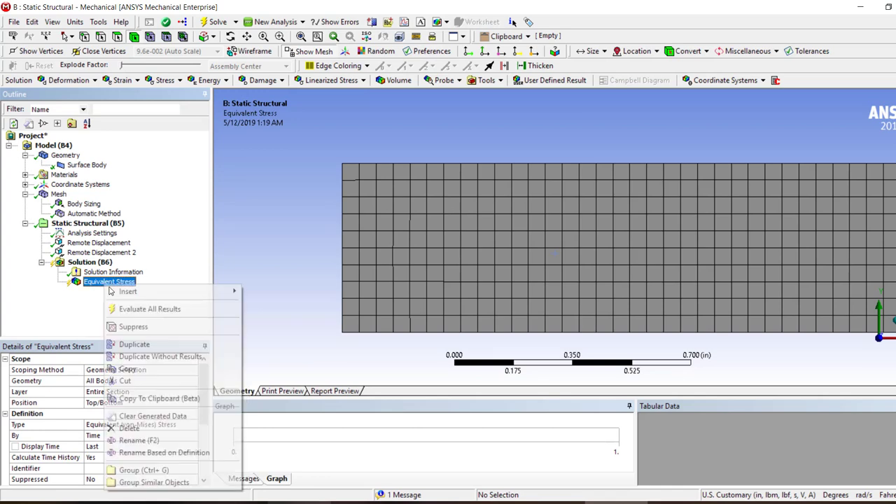
{"action": "left_click", "coordinate": [149, 309]}
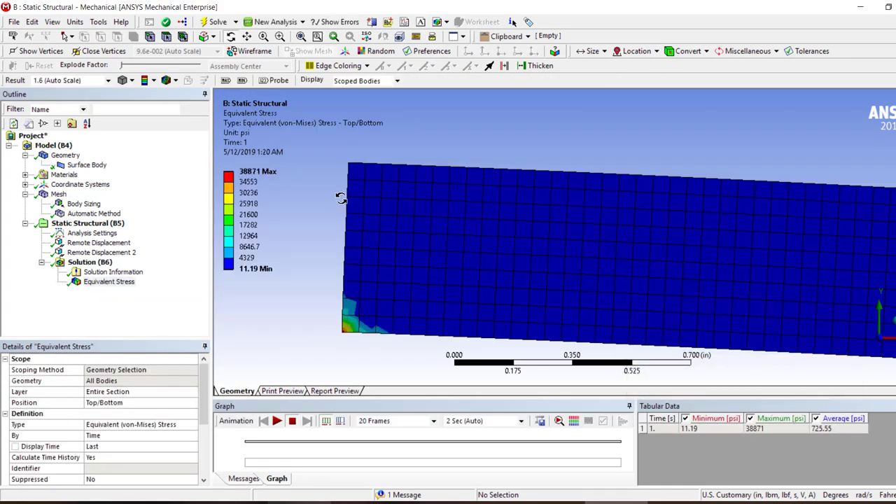
{"action": "right_click_drag", "start_coordinate": [360, 319], "coordinate": [333, 343]}
{"action": "scroll", "coordinate": [557, 251], "scroll_direction": "down", "scroll_amount": 6}
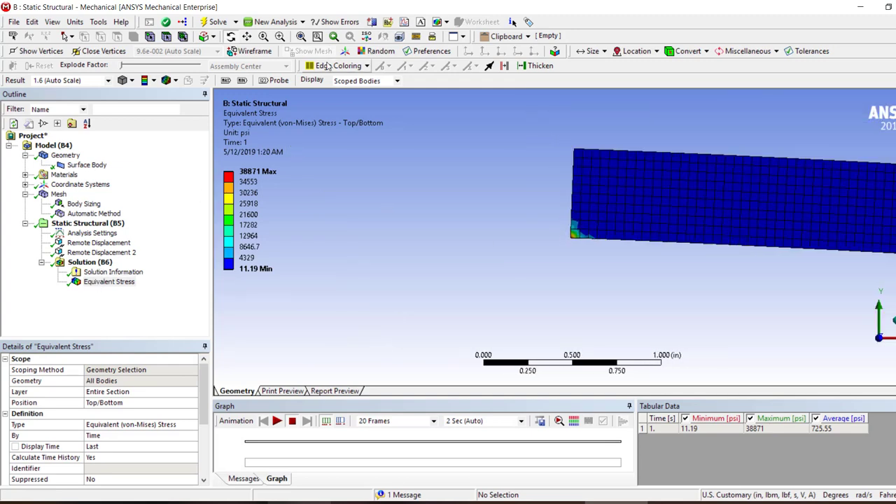
Add a Force Reaction probe for the Remote Displacement 2 boundary condition, and open that displacement's details
{"action": "left_click", "coordinate": [90, 262]}
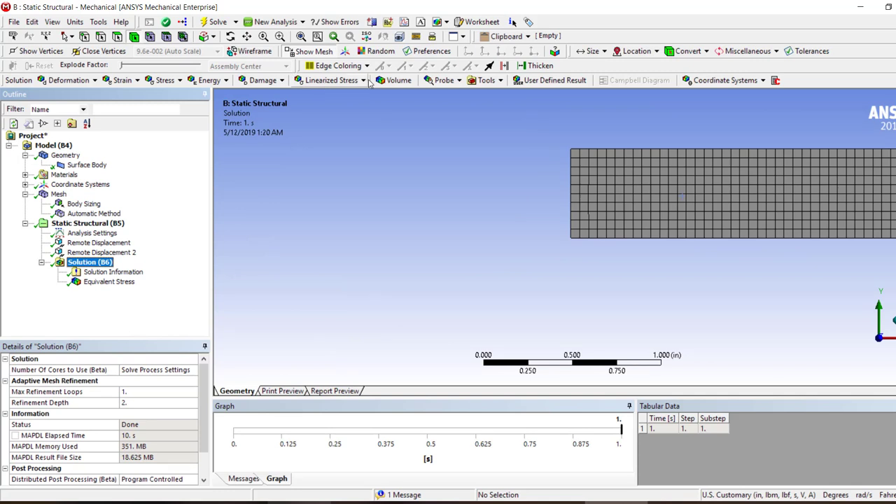
{"action": "left_click", "coordinate": [442, 80]}
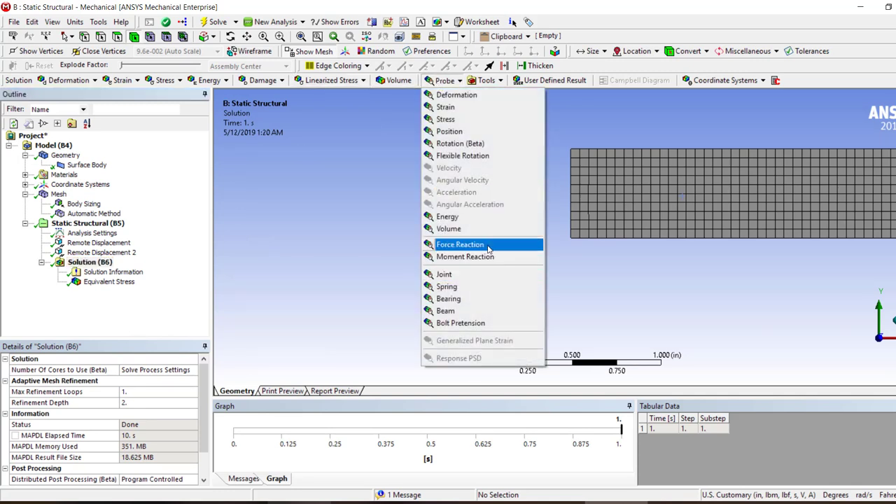
{"action": "left_click", "coordinate": [460, 244]}
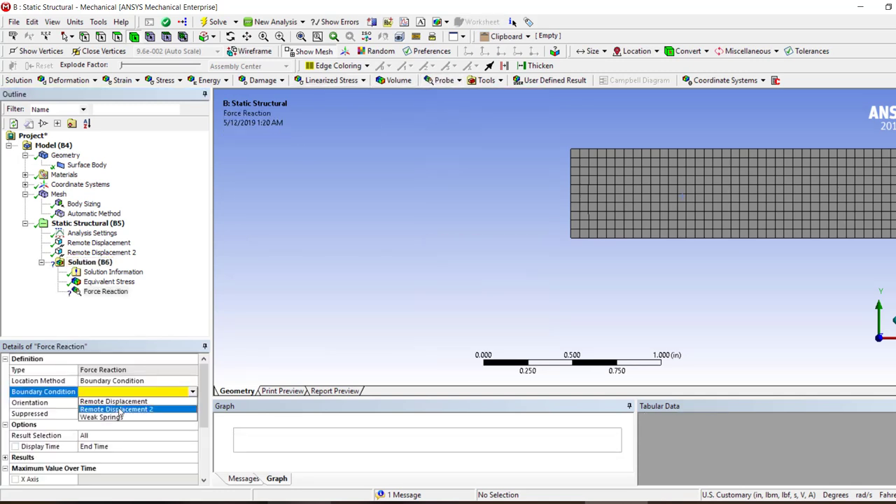
{"action": "left_click", "coordinate": [119, 409]}
{"action": "left_click", "coordinate": [101, 252]}
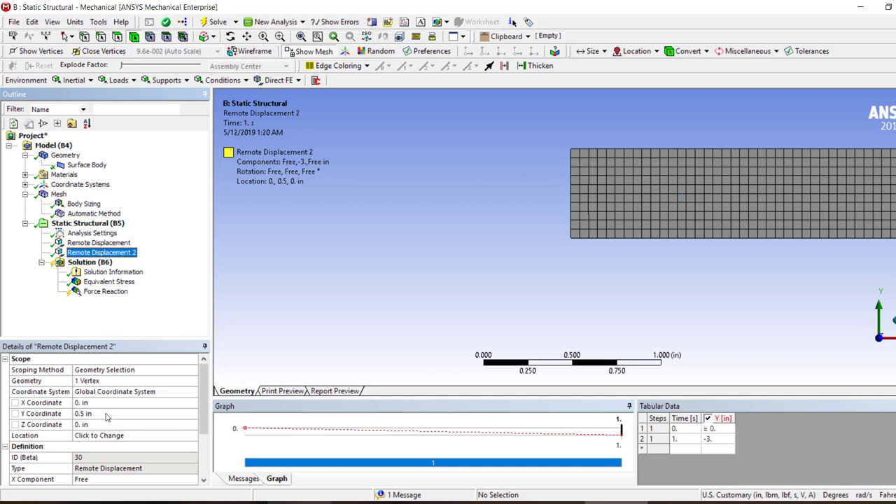
Evaluate the Force Reaction probe and review its components with the whole deformed beam in view
{"action": "scroll", "coordinate": [107, 418], "scroll_direction": "down", "scroll_amount": 3}
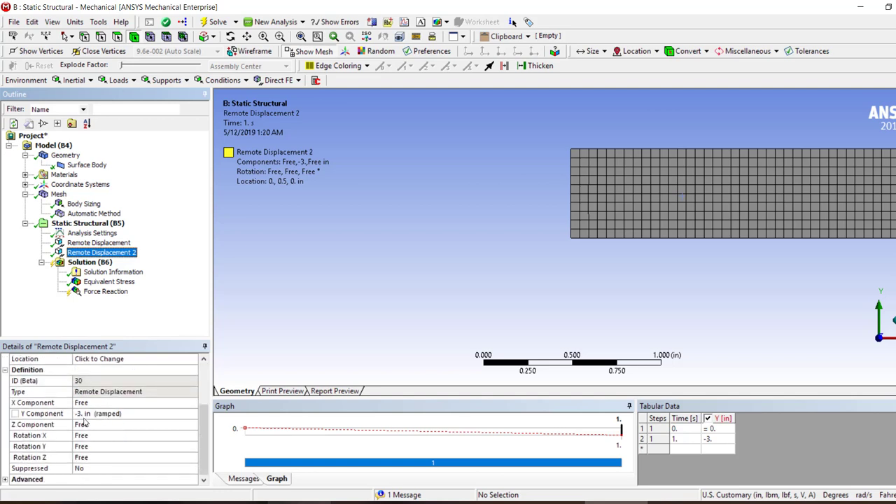
{"action": "right_click", "coordinate": [96, 294]}
{"action": "left_click", "coordinate": [140, 318]}
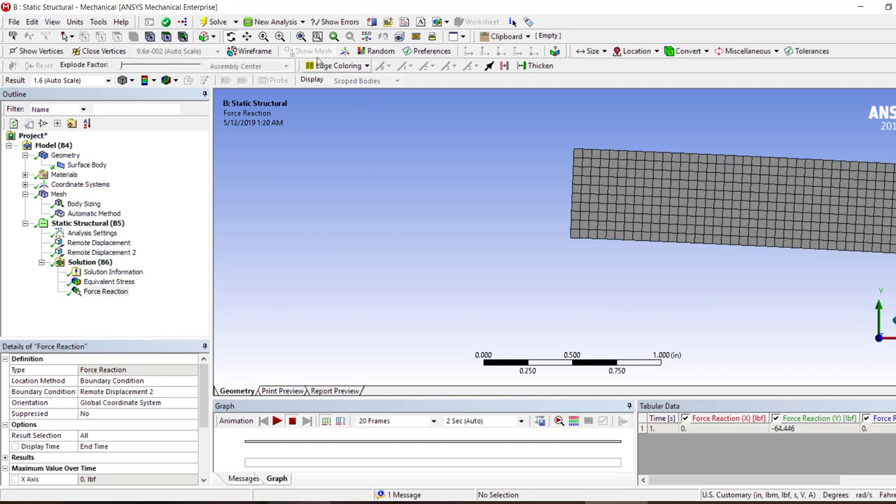
{"action": "left_click", "coordinate": [301, 36]}
{"action": "left_click_drag", "start_coordinate": [798, 483], "coordinate": [880, 483]}
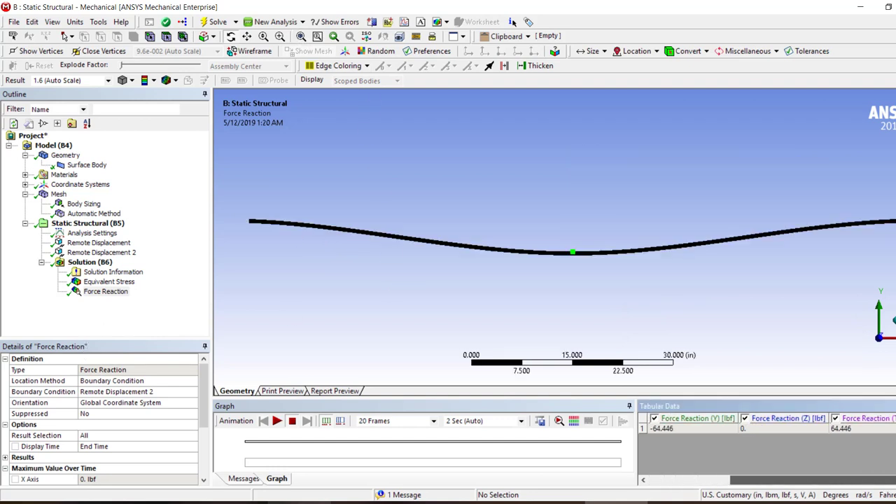
Check the displacement and rotation components of the Remote Displacement at the beam's end, and return to the Force Reaction result
{"action": "right_click_drag", "start_coordinate": [895, 196], "coordinate": [865, 247]}
{"action": "right_click_drag", "start_coordinate": [842, 227], "coordinate": [564, 282]}
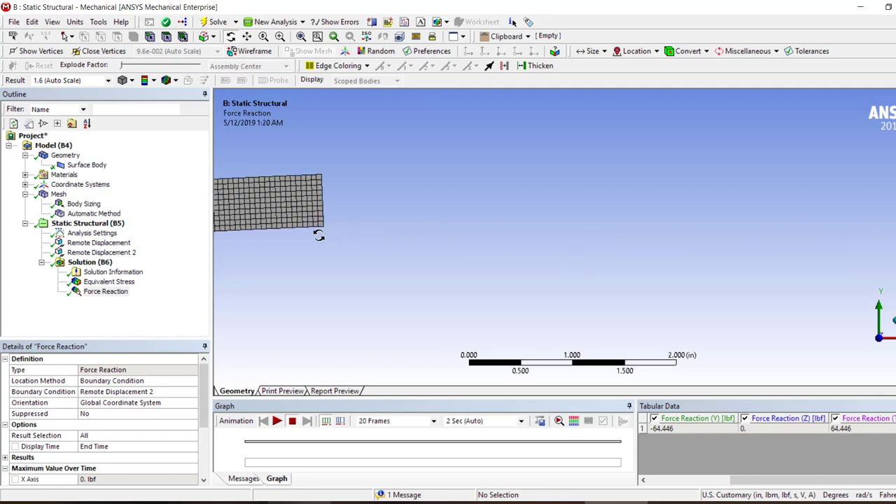
{"action": "left_click", "coordinate": [99, 242]}
{"action": "scroll", "coordinate": [133, 446], "scroll_direction": "down", "scroll_amount": 2}
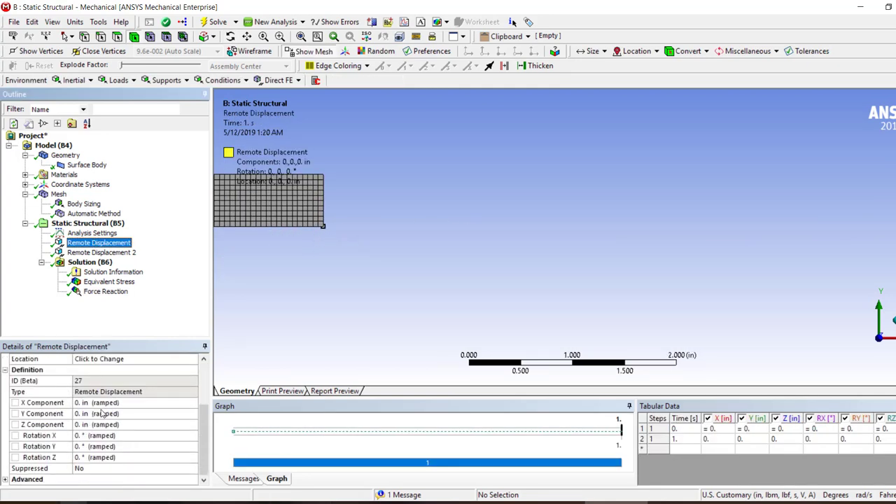
{"action": "left_click", "coordinate": [105, 292]}
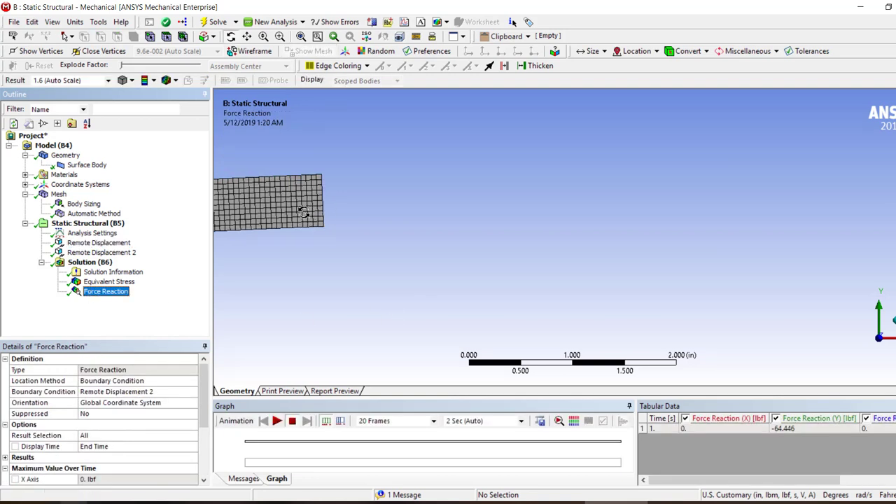
Examine the Equivalent Stress contours around the lower corner at the beam's supported end
{"action": "left_click", "coordinate": [110, 282]}
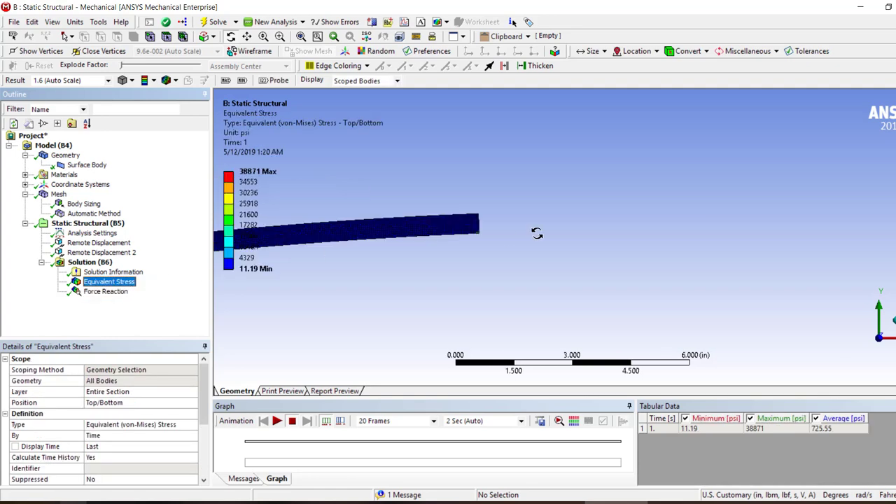
{"action": "scroll", "coordinate": [492, 225], "scroll_direction": "down", "scroll_amount": 2}
{"action": "left_click_drag", "start_coordinate": [250, 272], "coordinate": [250, 272]}
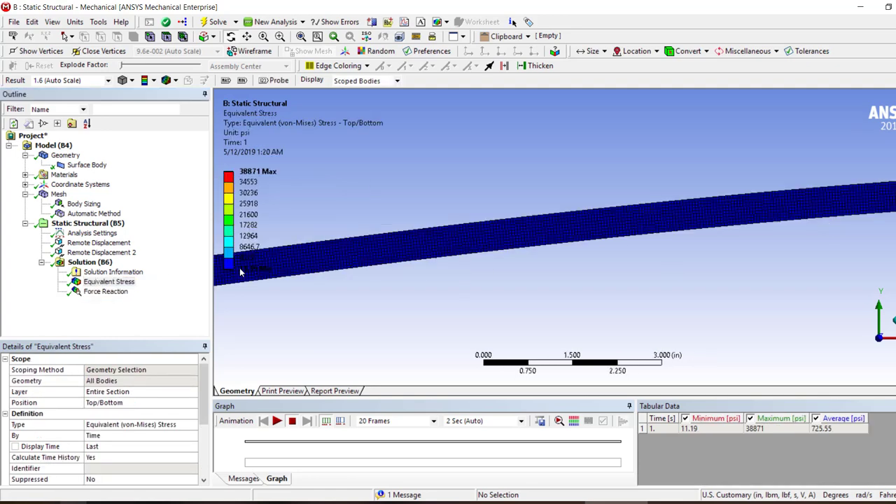
{"action": "left_click_drag", "start_coordinate": [820, 212], "coordinate": [754, 217]}
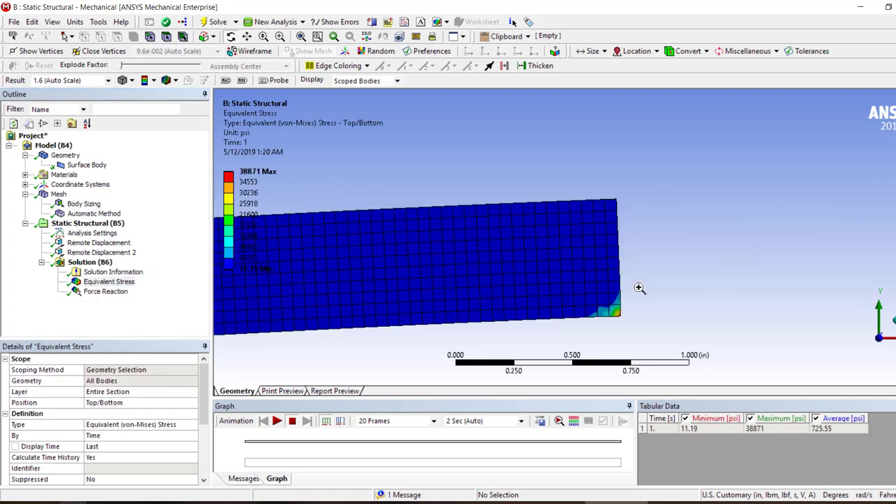
{"action": "scroll", "coordinate": [615, 287], "scroll_direction": "up", "scroll_amount": 3}
{"action": "scroll", "coordinate": [605, 292], "scroll_direction": "down", "scroll_amount": 5}
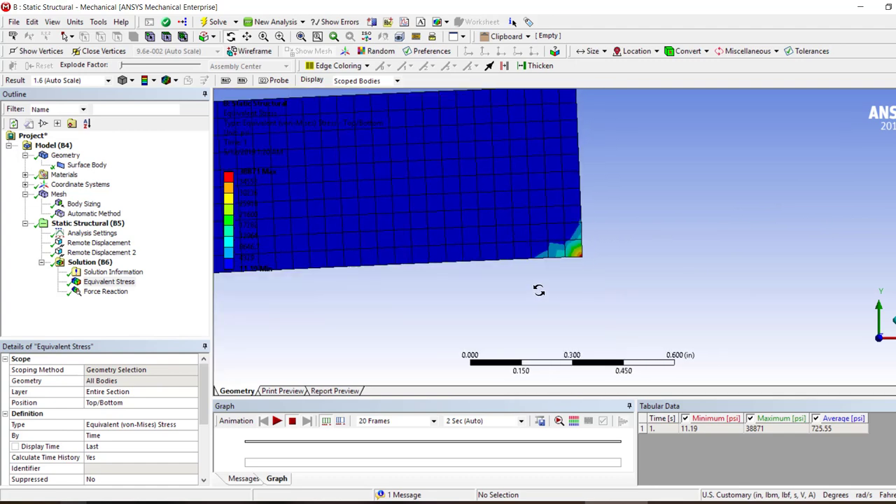
{"action": "right_click_drag", "start_coordinate": [611, 154], "coordinate": [537, 269]}
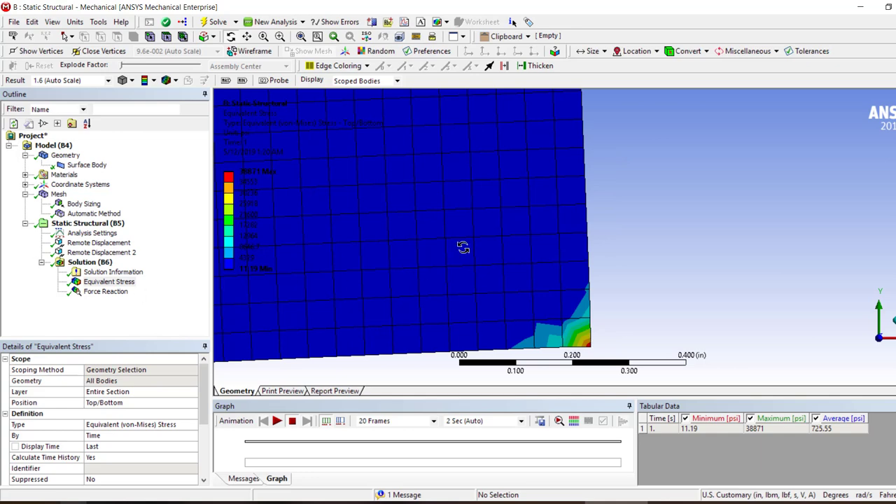
{"action": "scroll", "coordinate": [477, 263], "scroll_direction": "down", "scroll_amount": 4}
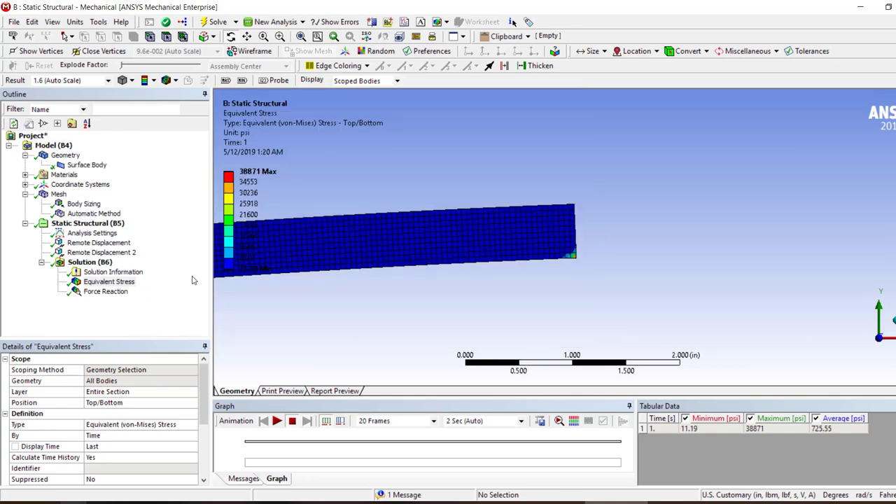
Set the Body Sizing element size to 0.025 in
{"action": "left_click", "coordinate": [89, 204]}
{"action": "left_click", "coordinate": [110, 424]}
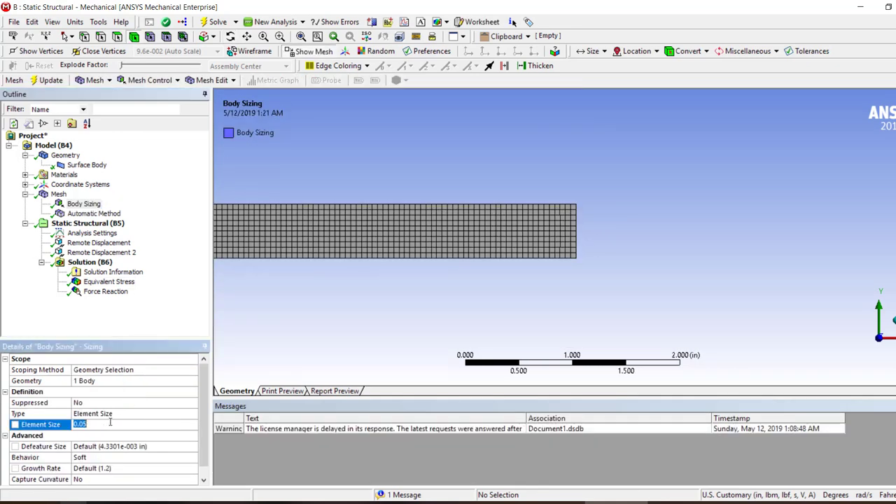
{"action": "left_click", "coordinate": [109, 422]}
{"action": "type", "text": "2"}
{"action": "key", "text": "Return"}
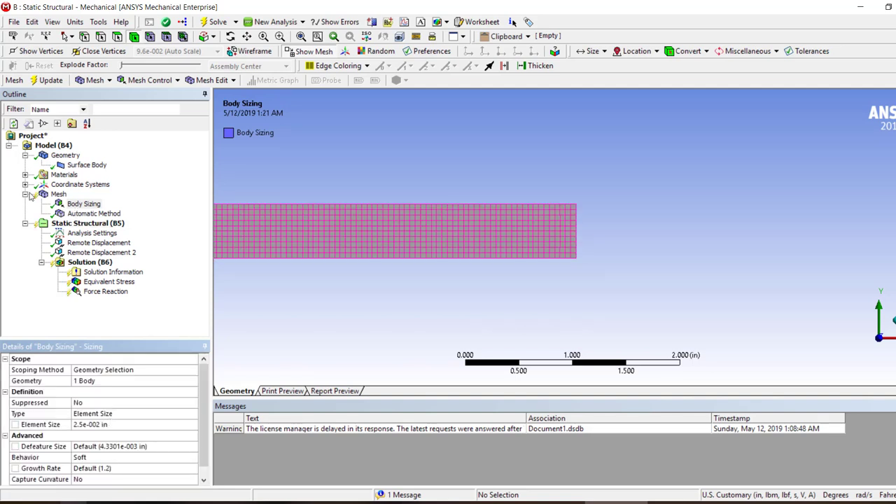
Clear the generated mesh data, try to generate the mesh with the 0.025 in sizing, and stop the meshing
{"action": "right_click", "coordinate": [58, 194]}
{"action": "left_click", "coordinate": [91, 329]}
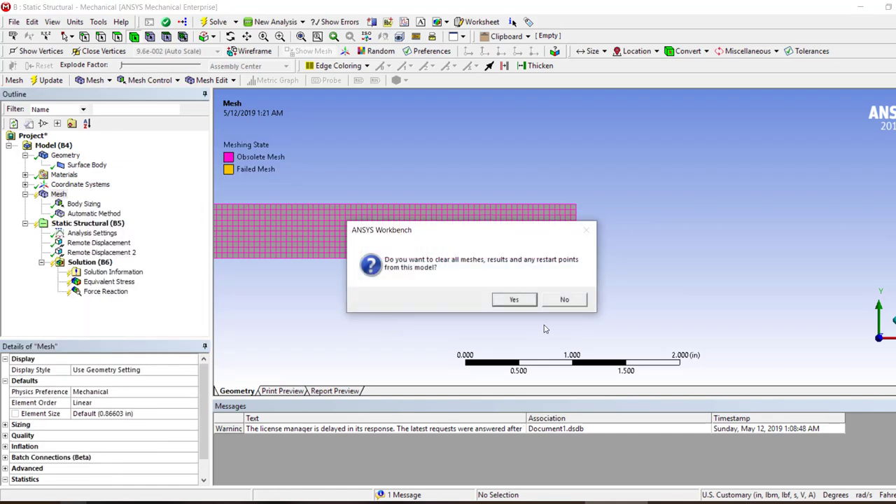
{"action": "left_click", "coordinate": [514, 300]}
{"action": "right_click", "coordinate": [58, 194]}
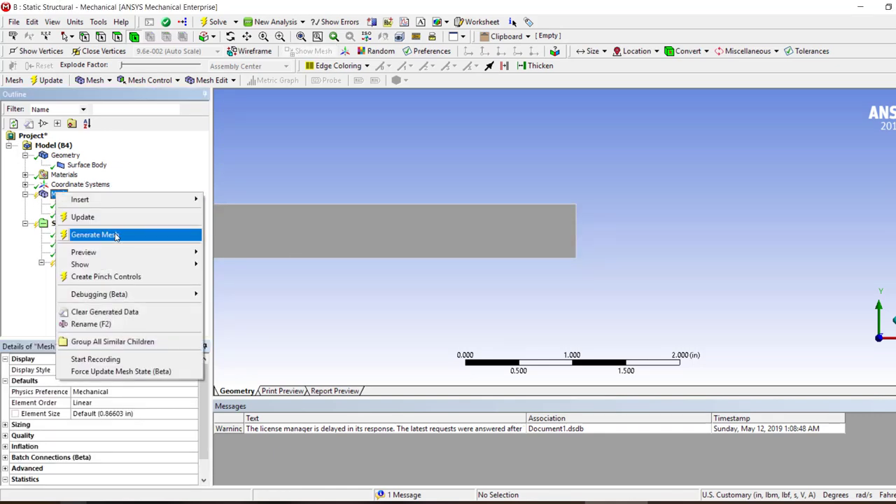
{"action": "left_click", "coordinate": [116, 237]}
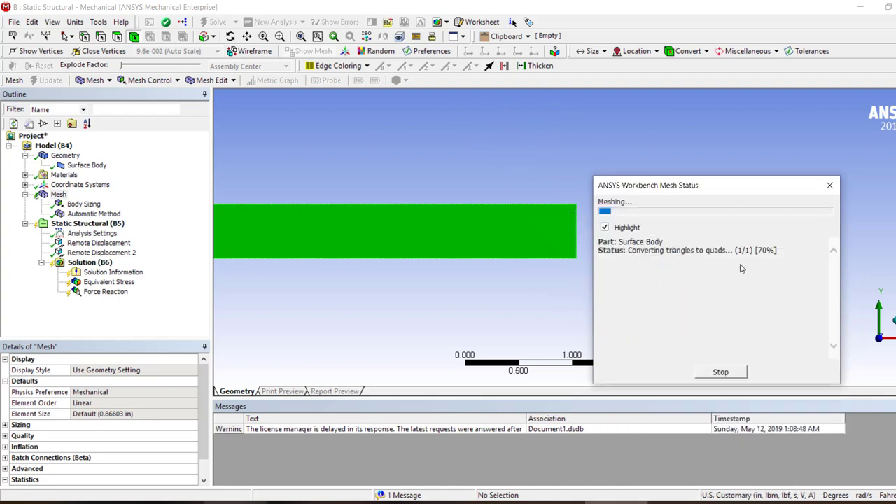
{"action": "left_click", "coordinate": [721, 373]}
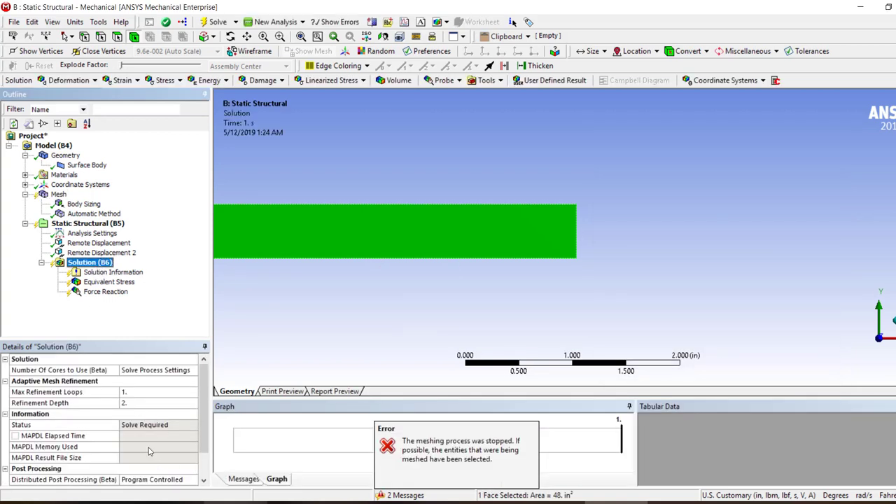
Try to set the Body Sizing defeature size to 0
{"action": "left_click", "coordinate": [84, 204]}
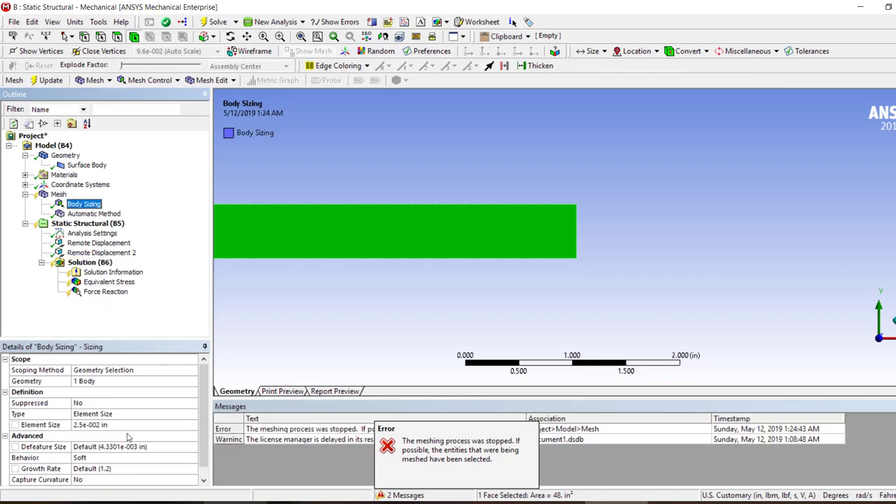
{"action": "left_click", "coordinate": [124, 425]}
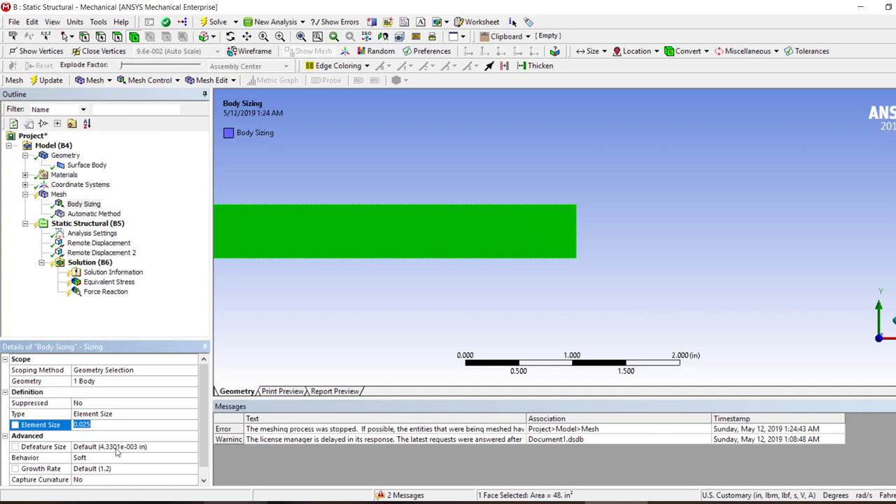
{"action": "left_click", "coordinate": [116, 448]}
{"action": "type", "text": "0"}
{"action": "left_click", "coordinate": [144, 458]}
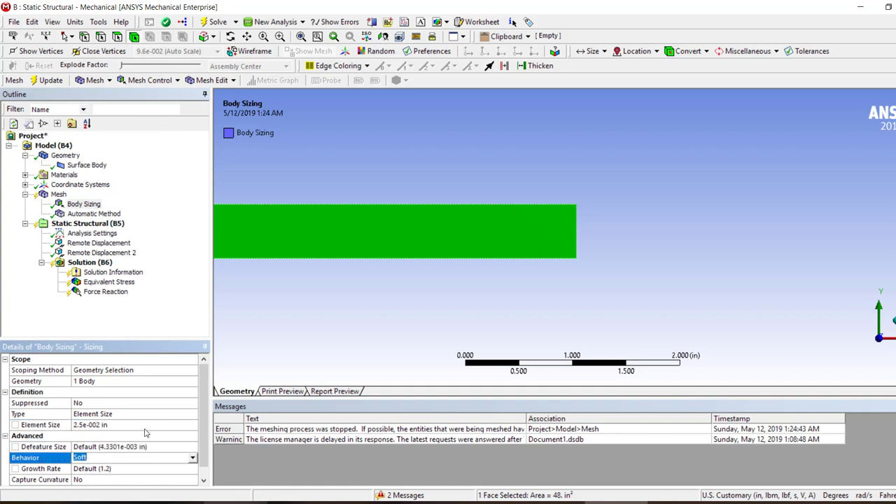
Set Mesh Defeaturing to No in the mesh's global Sizing settings
{"action": "left_click", "coordinate": [58, 194]}
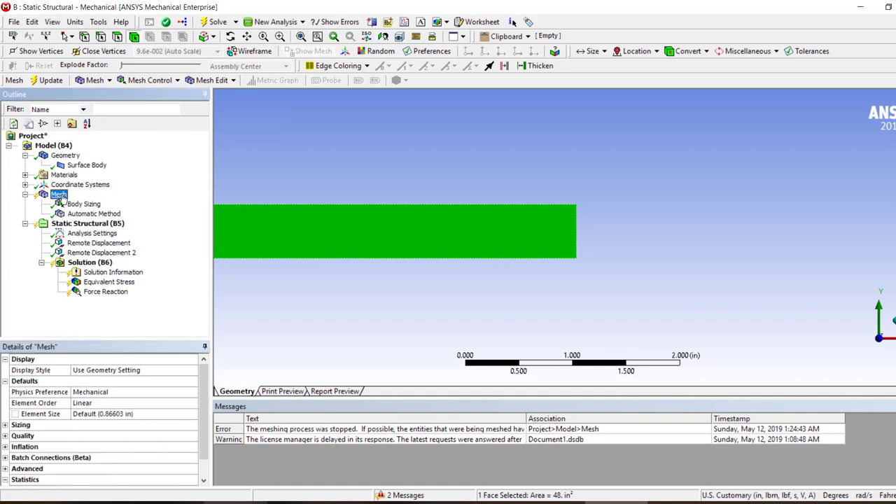
{"action": "left_click", "coordinate": [5, 426]}
{"action": "left_click", "coordinate": [165, 458]}
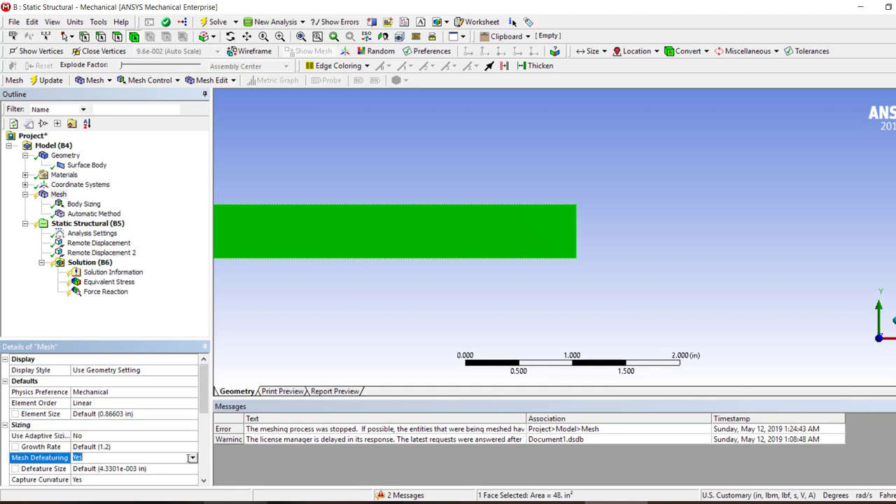
{"action": "left_click", "coordinate": [193, 458]}
{"action": "left_click", "coordinate": [161, 476]}
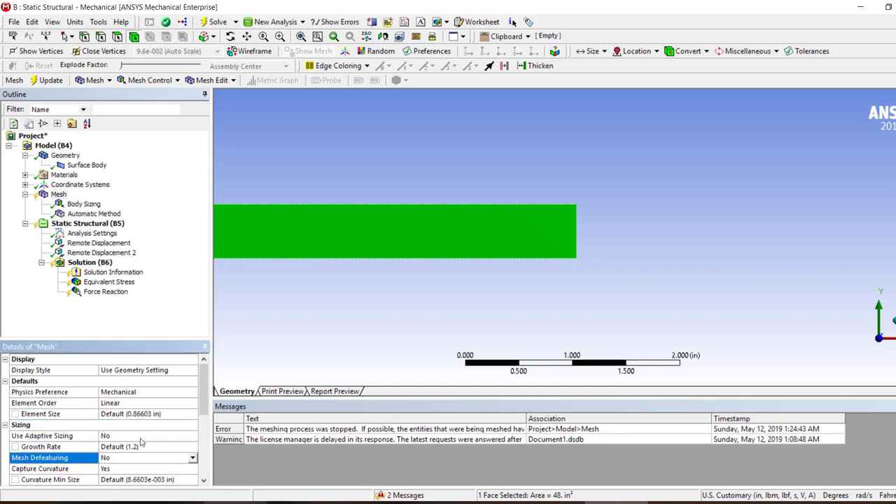
{"action": "scroll", "coordinate": [140, 441], "scroll_direction": "down", "scroll_amount": 1}
{"action": "scroll", "coordinate": [153, 441], "scroll_direction": "up", "scroll_amount": 1}
Set the Body Sizing element size to 0.05 in
{"action": "left_click", "coordinate": [82, 205]}
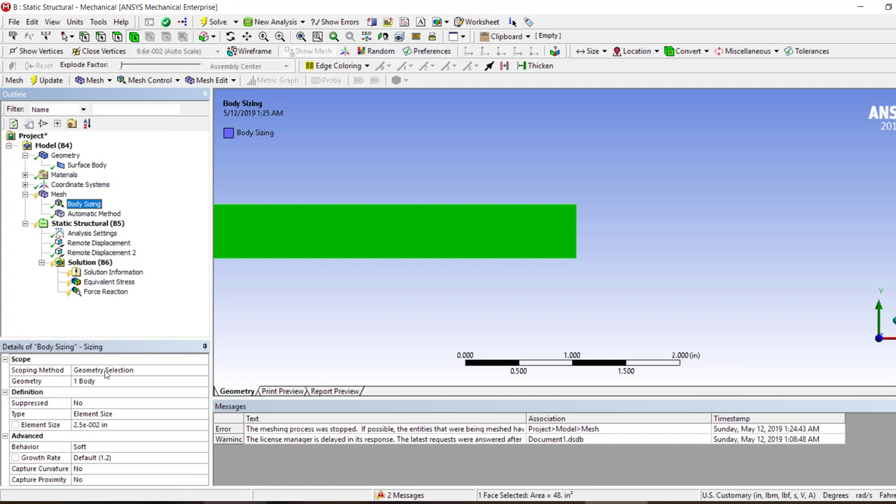
{"action": "left_click", "coordinate": [113, 425]}
{"action": "type", "text": "0.05"}
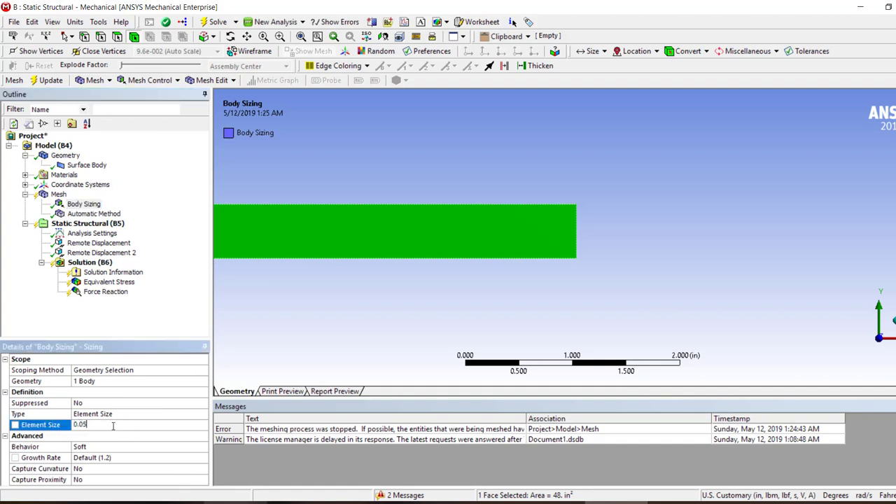
{"action": "key", "text": "Return"}
Change the mesh method to MultiZone Quad/Tri and generate the mesh
{"action": "left_click", "coordinate": [93, 214]}
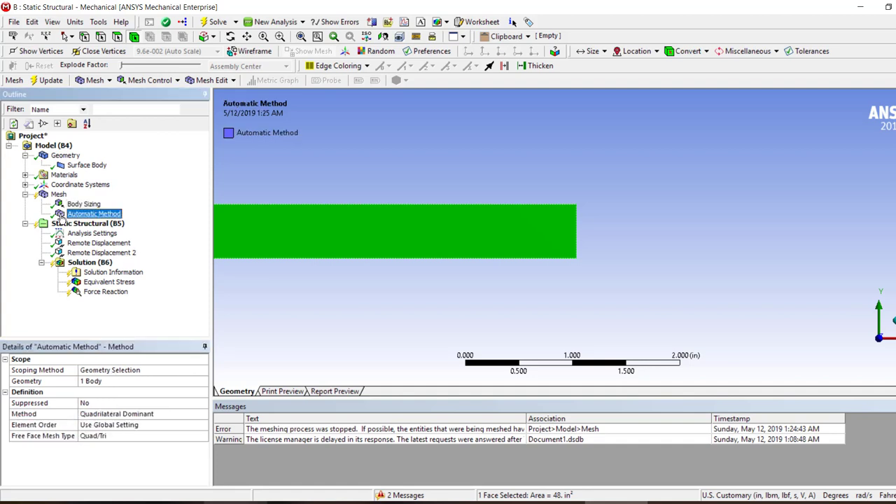
{"action": "left_click", "coordinate": [197, 414]}
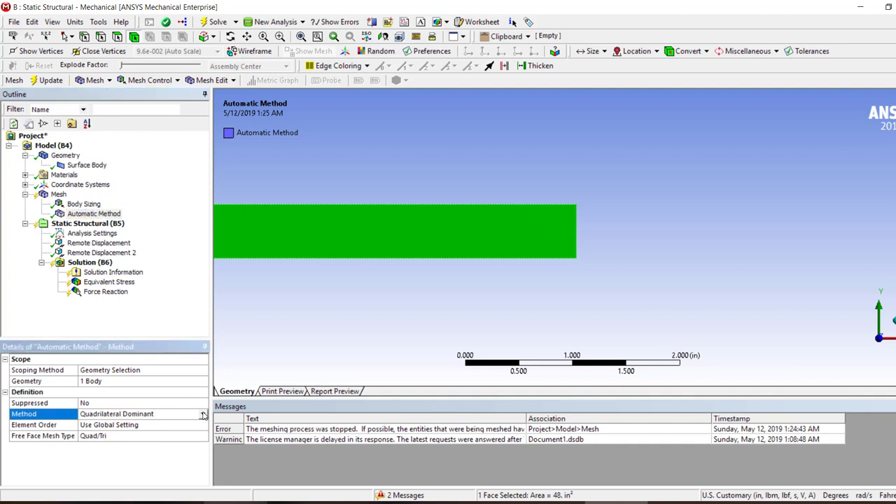
{"action": "left_click", "coordinate": [203, 414]}
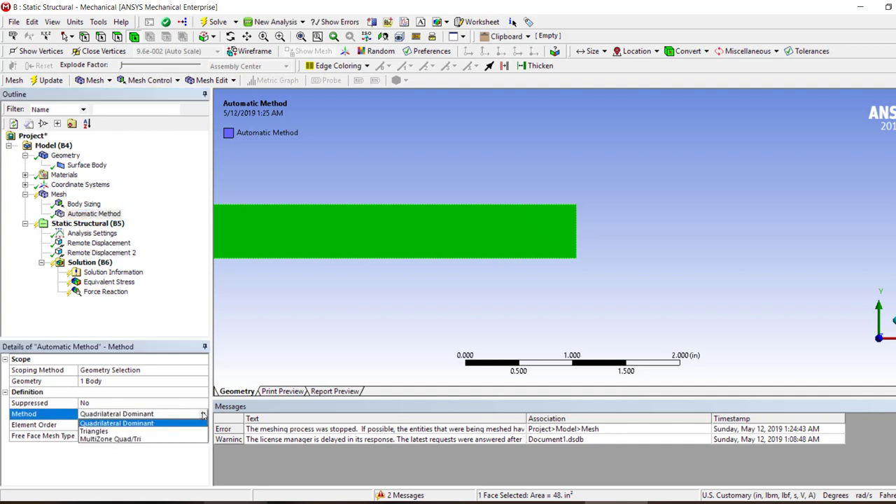
{"action": "left_click", "coordinate": [167, 439]}
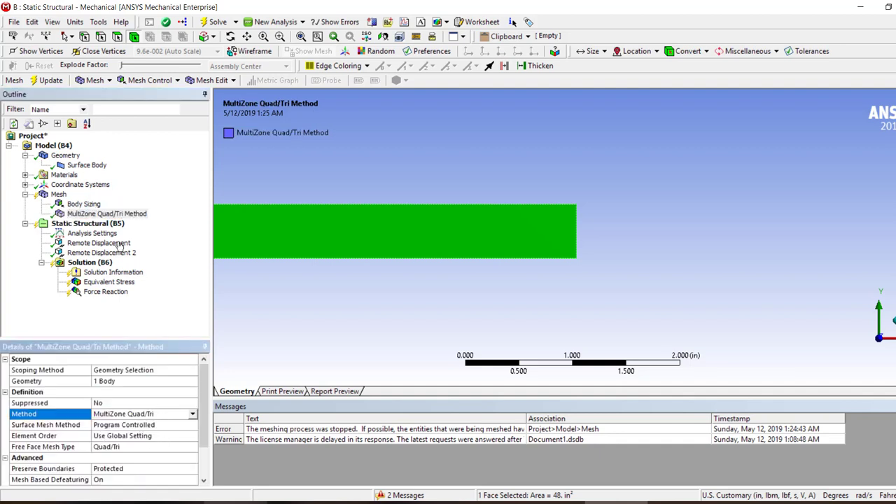
{"action": "right_click", "coordinate": [57, 194]}
{"action": "left_click", "coordinate": [119, 237]}
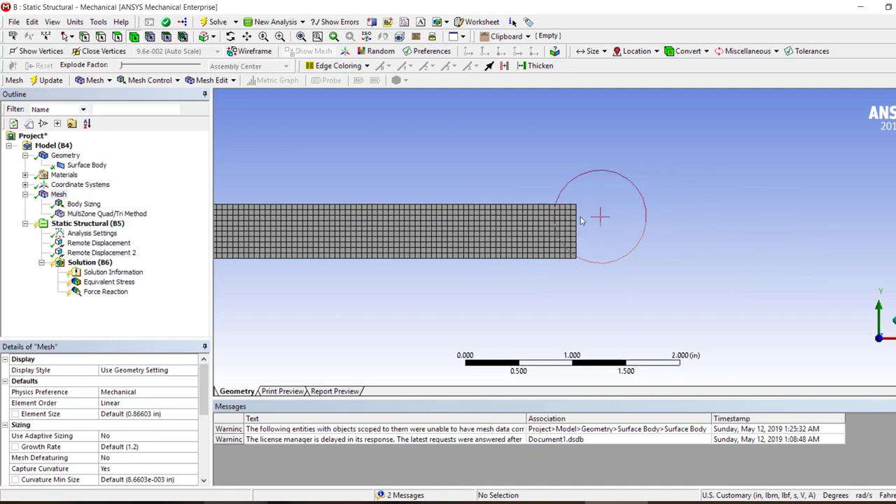
Try to generate the mesh with the Body Sizing element size set to 0.01 in
{"action": "left_click", "coordinate": [85, 204]}
{"action": "left_click", "coordinate": [106, 426]}
{"action": "left_click", "coordinate": [107, 426]}
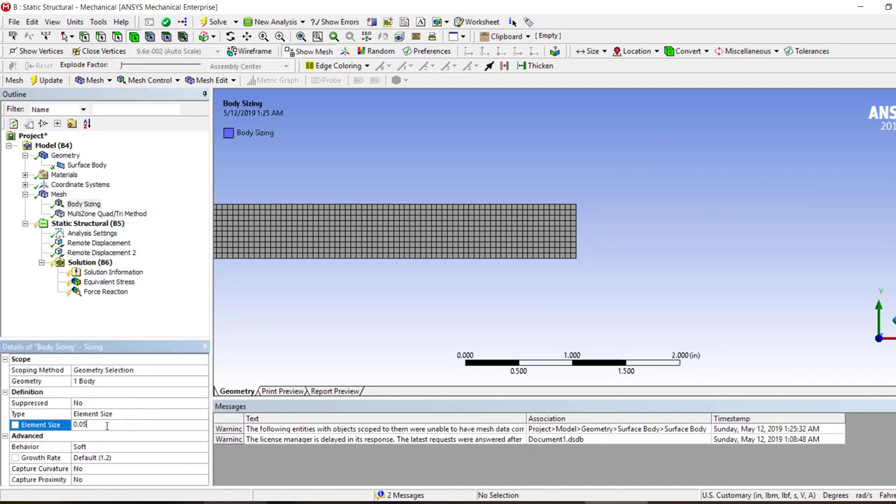
{"action": "key", "text": "Return"}
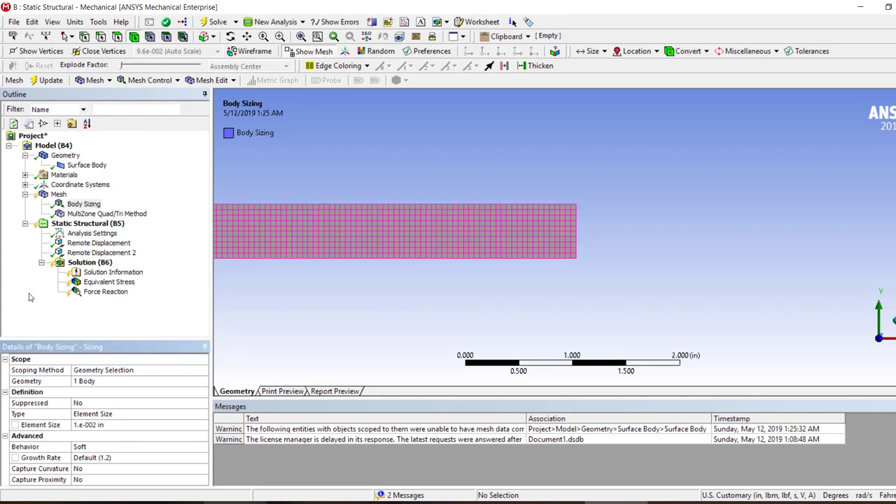
{"action": "right_click", "coordinate": [56, 198]}
{"action": "left_click", "coordinate": [105, 236]}
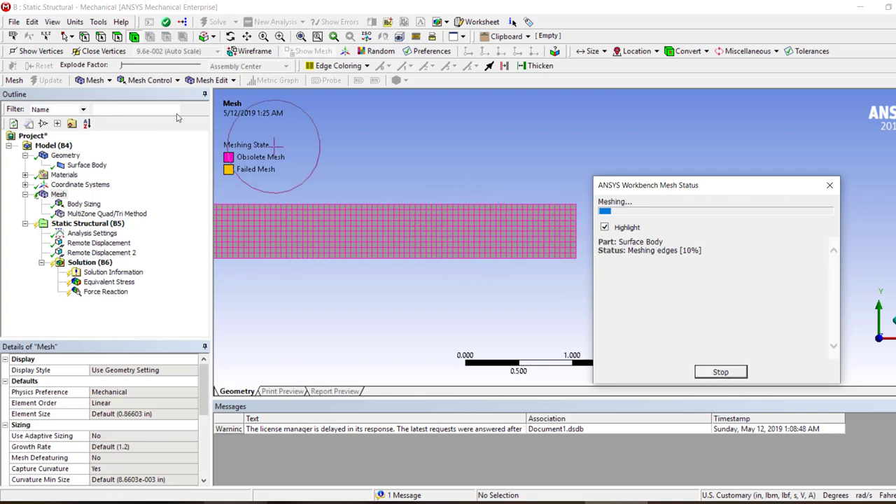
Set the Body Sizing element size to 0.05 in and regenerate the mesh
{"action": "right_click", "coordinate": [61, 197]}
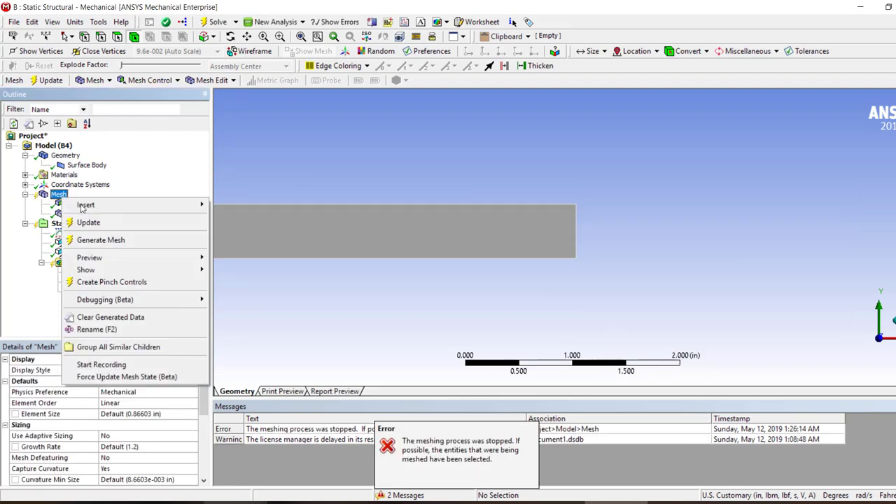
{"action": "key", "text": "Escape"}
{"action": "left_click", "coordinate": [86, 202]}
{"action": "left_click", "coordinate": [108, 425]}
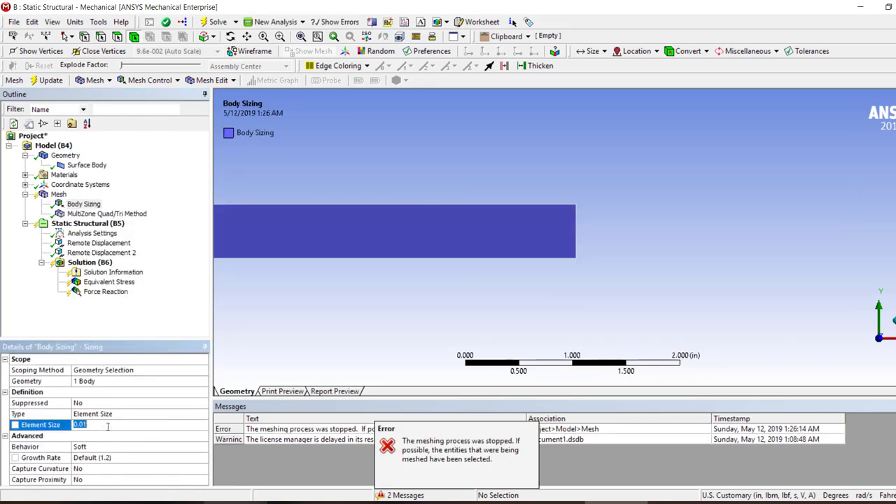
{"action": "type", "text": "0."}
{"action": "key", "text": "Return"}
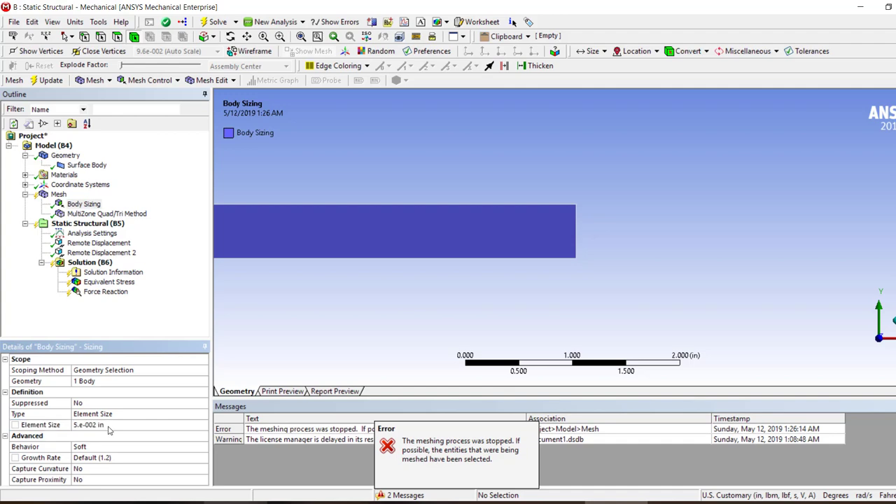
{"action": "right_click", "coordinate": [59, 196]}
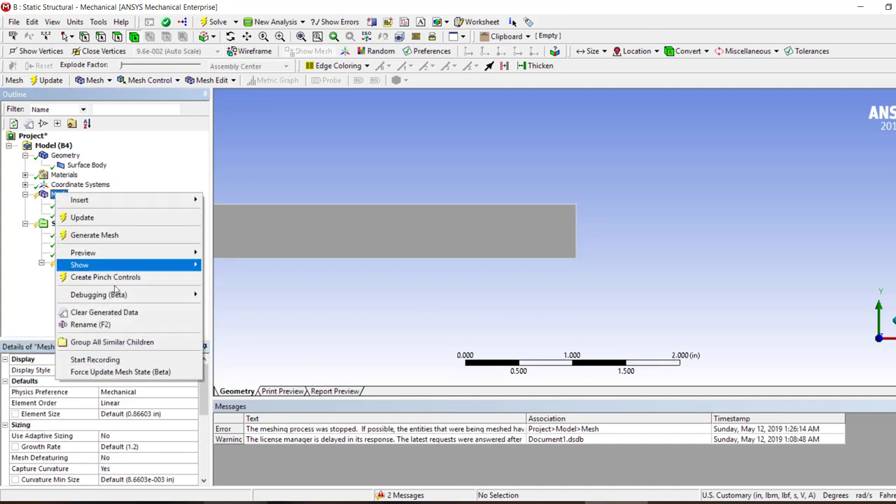
{"action": "left_click", "coordinate": [112, 237]}
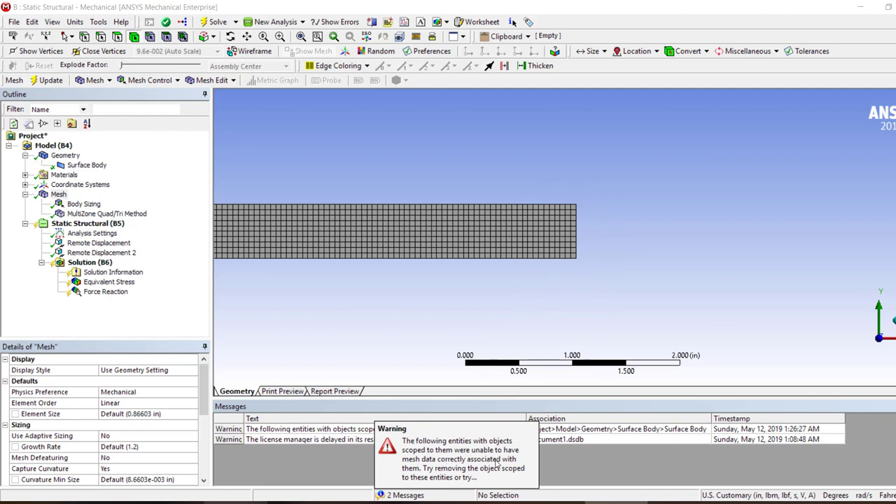
{"action": "left_click", "coordinate": [452, 471]}
Set the Body Sizing element size to 0.025 in
{"action": "left_click", "coordinate": [83, 204]}
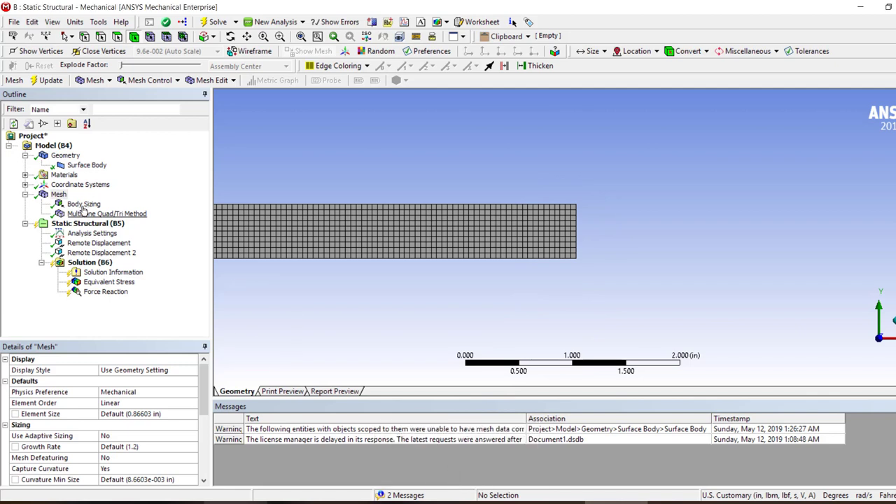
{"action": "left_click", "coordinate": [108, 425]}
{"action": "type", "text": "0.05"}
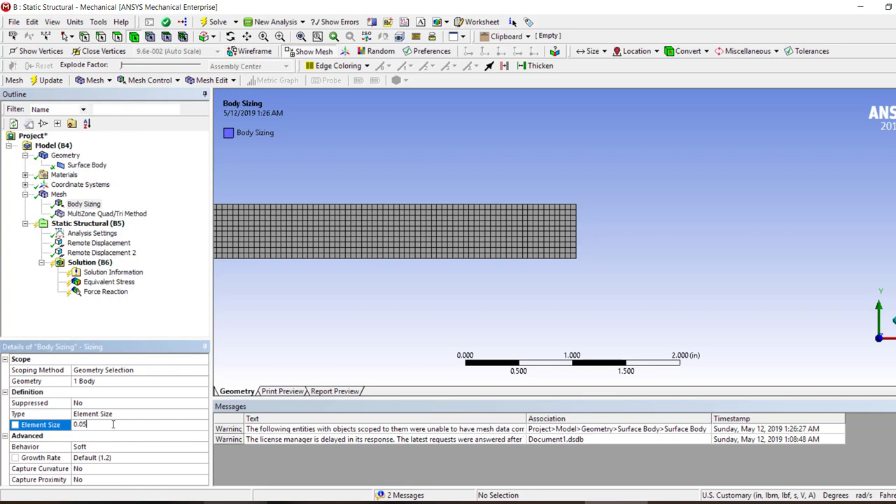
{"action": "type", "text": "25"}
{"action": "key", "text": "Return"}
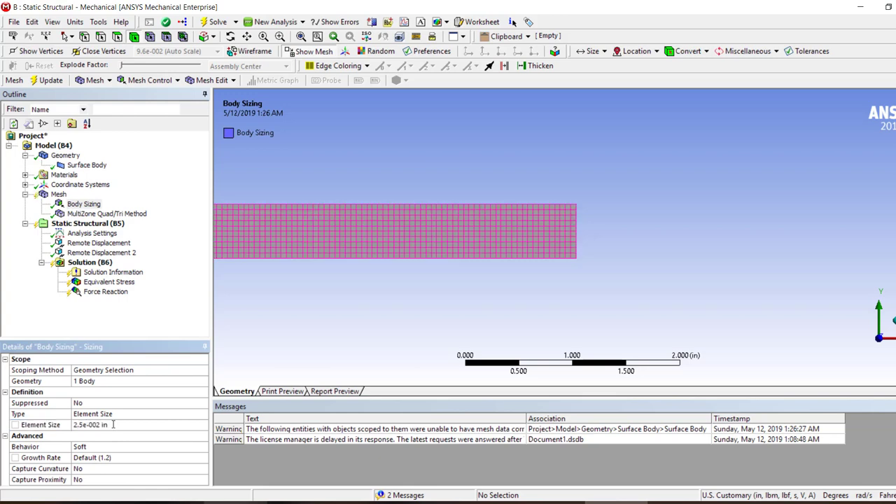
Clear the generated mesh data and generate the mesh again with the current sizing
{"action": "right_click", "coordinate": [38, 196]}
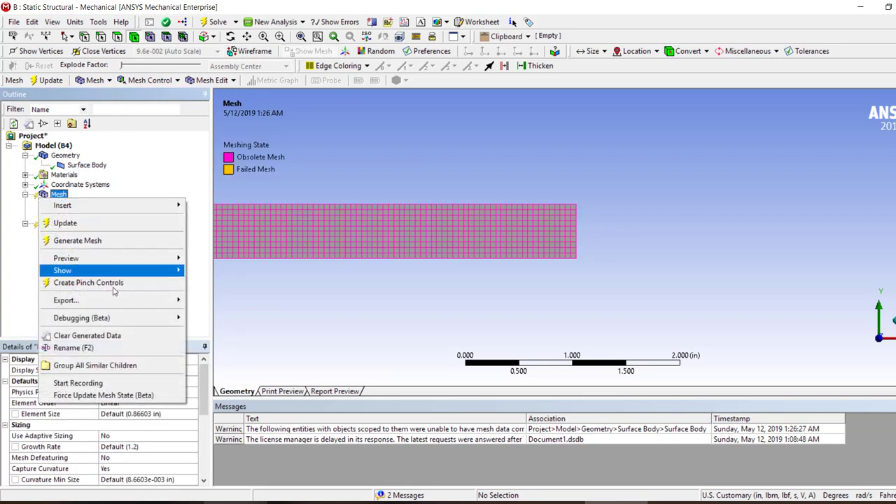
{"action": "left_click", "coordinate": [73, 335]}
{"action": "left_click", "coordinate": [513, 299]}
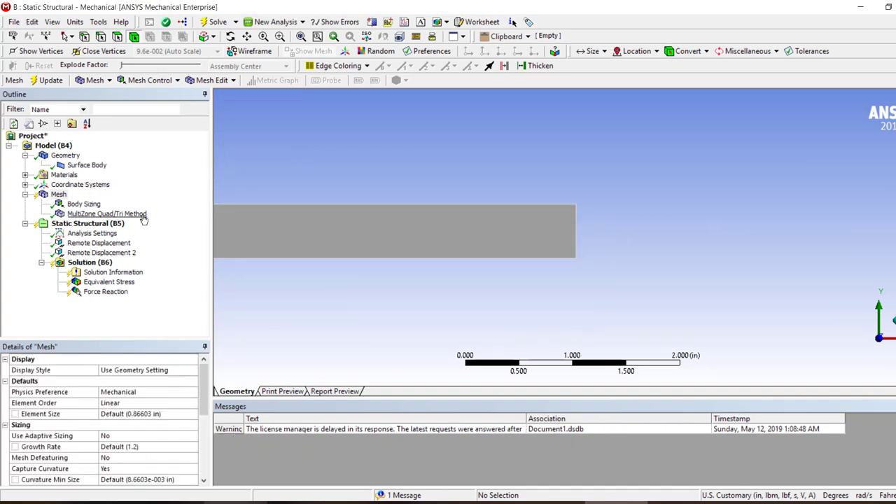
{"action": "right_click", "coordinate": [61, 196]}
{"action": "left_click", "coordinate": [99, 237]}
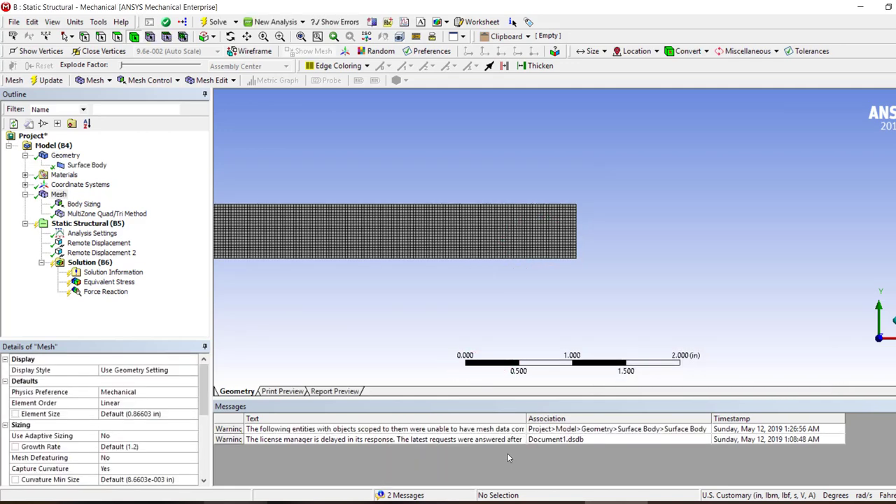
Show the problematic geometry of the mesh association warning and examine the selected vertex and surrounding mesh up close
{"action": "right_click", "coordinate": [424, 431]}
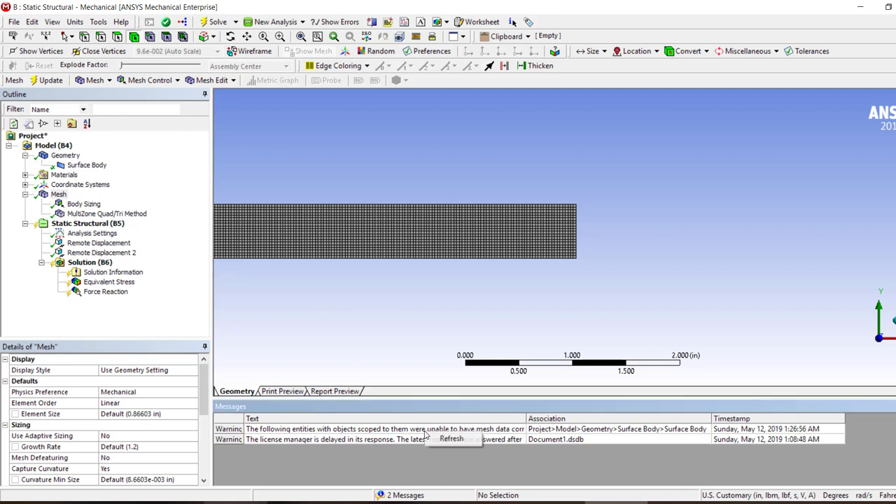
{"action": "left_click", "coordinate": [417, 427]}
{"action": "right_click", "coordinate": [406, 426]}
{"action": "left_click", "coordinate": [433, 445]}
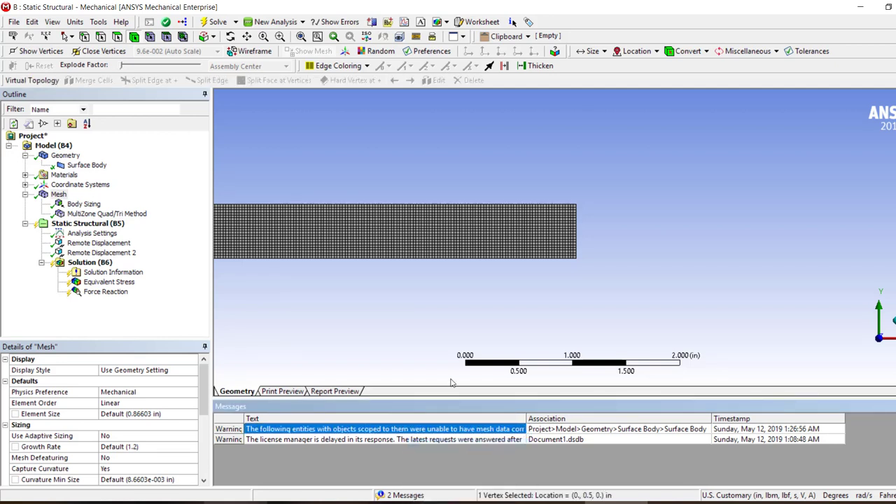
{"action": "scroll", "coordinate": [221, 219], "scroll_direction": "down", "scroll_amount": 3}
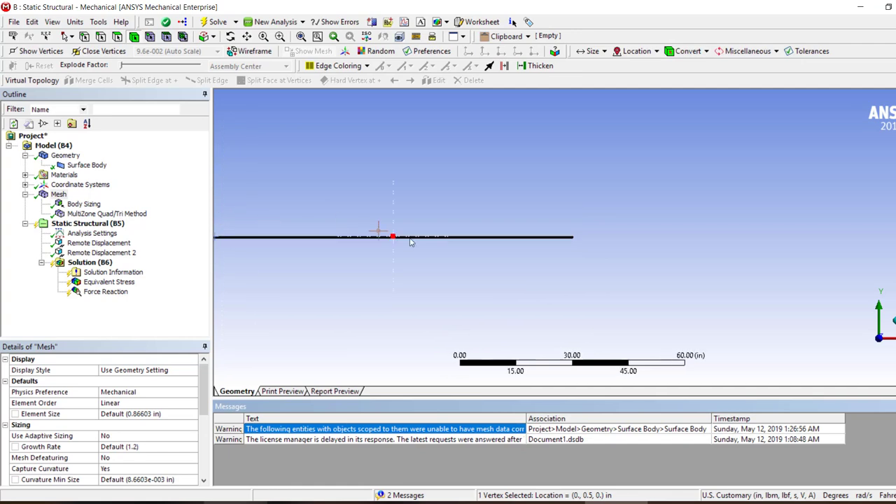
{"action": "right_click_drag", "start_coordinate": [374, 234], "coordinate": [385, 240]}
{"action": "right_click_drag", "start_coordinate": [314, 163], "coordinate": [454, 217]}
{"action": "scroll", "coordinate": [454, 219], "scroll_direction": "down", "scroll_amount": 5}
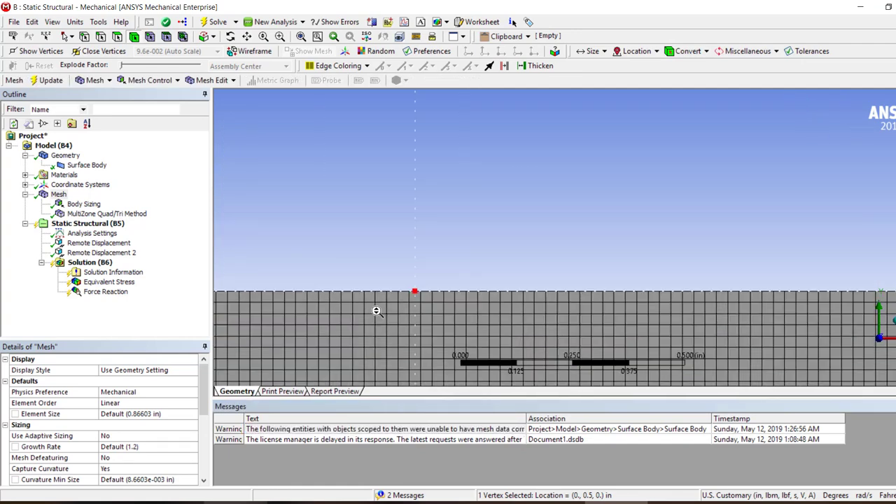
{"action": "scroll", "coordinate": [476, 281], "scroll_direction": "up", "scroll_amount": 6}
{"action": "scroll", "coordinate": [488, 282], "scroll_direction": "down", "scroll_amount": 5}
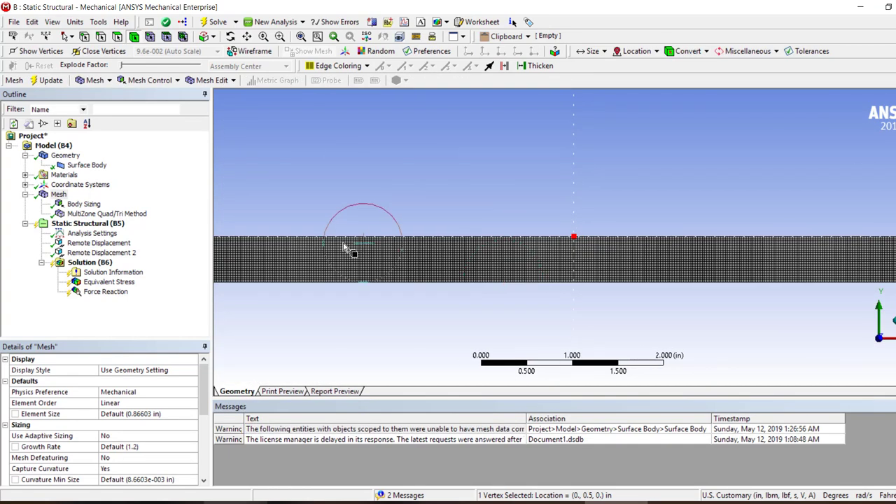
Try to solve the static structural analysis with the refined mesh
{"action": "key", "text": "F5"}
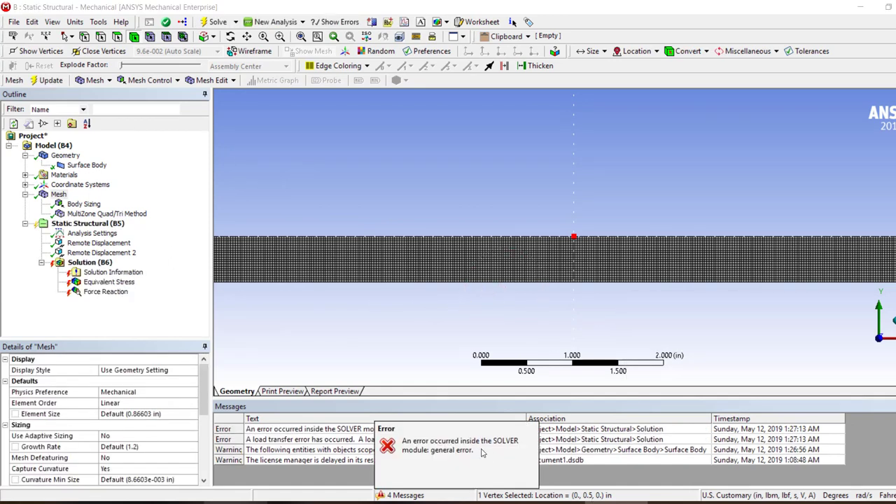
{"action": "left_click", "coordinate": [387, 450]}
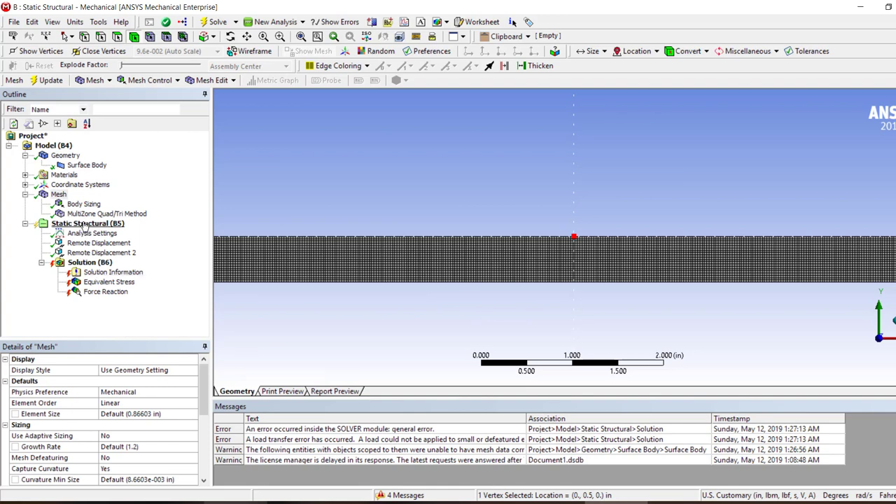
{"action": "scroll", "coordinate": [603, 233], "scroll_direction": "up", "scroll_amount": 5}
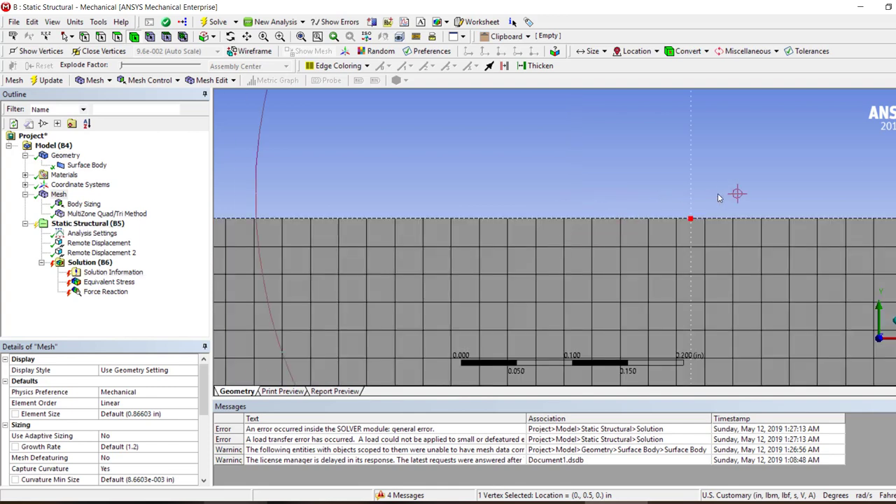
Clear the generated data of the solution and try solving it again
{"action": "left_click", "coordinate": [61, 264]}
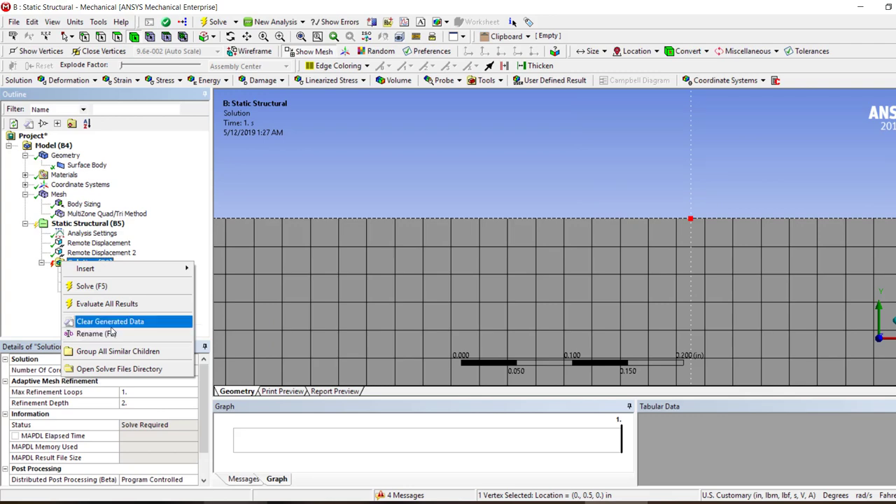
{"action": "left_click", "coordinate": [111, 322]}
{"action": "right_click", "coordinate": [90, 262]}
{"action": "left_click", "coordinate": [172, 289]}
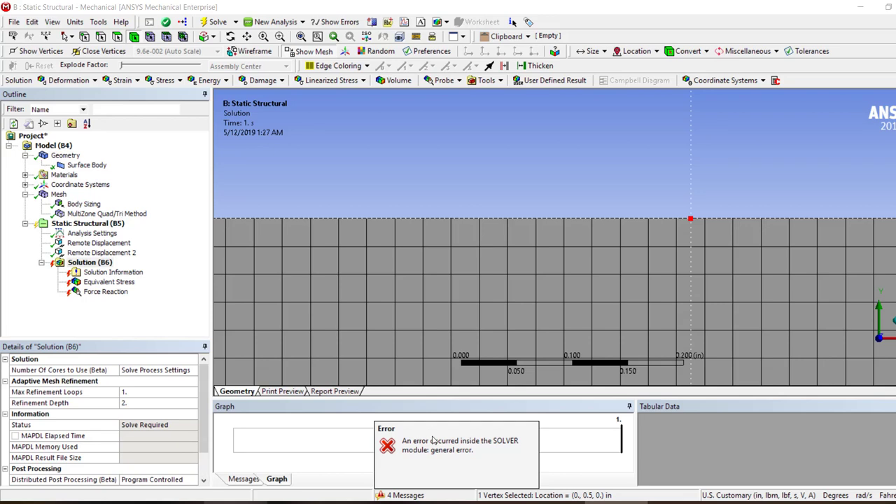
Read the full text of the load transfer error in the solver messages
{"action": "left_click", "coordinate": [432, 439]}
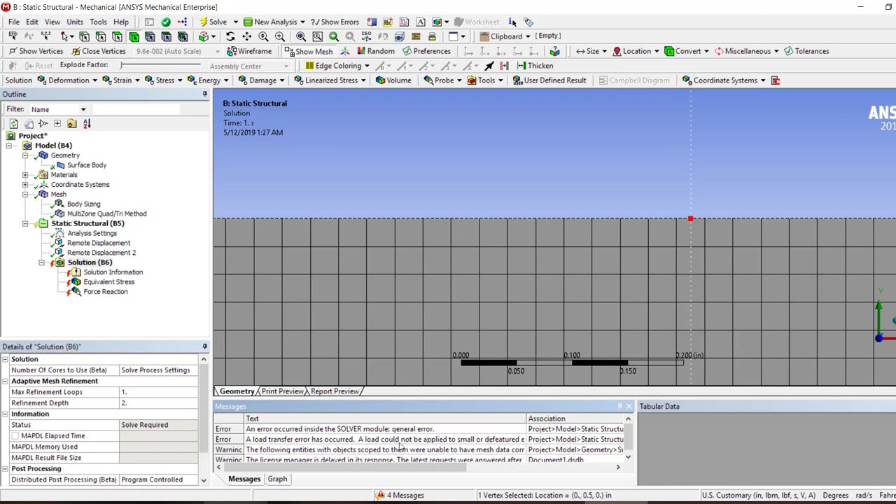
{"action": "double_click", "coordinate": [485, 439]}
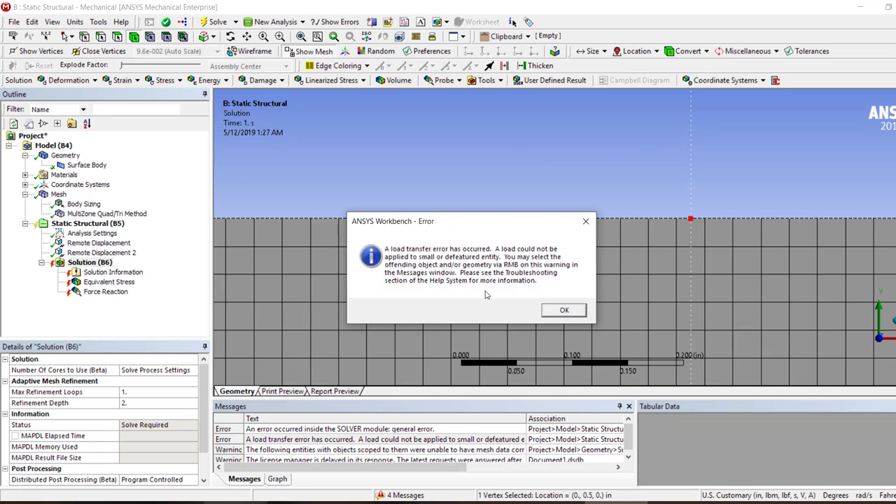
{"action": "left_click", "coordinate": [564, 311]}
Set Mesh Defeaturing to Yes in the mesh's global Sizing settings
{"action": "left_click", "coordinate": [58, 194]}
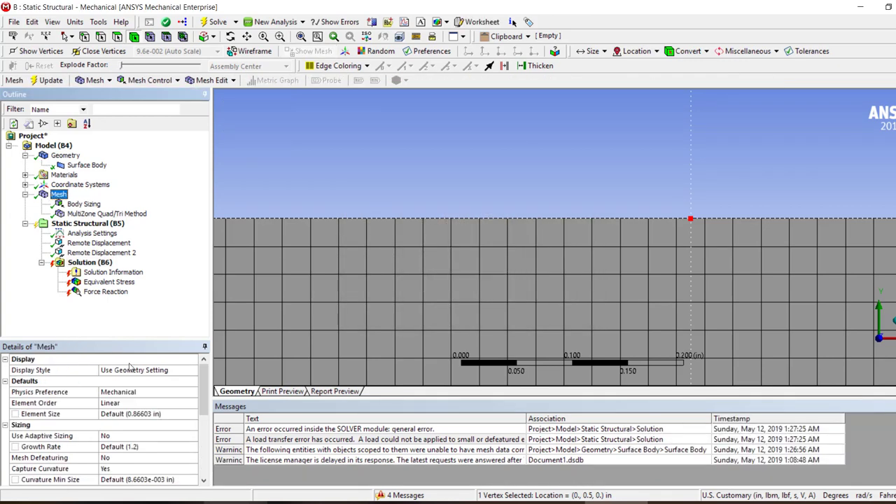
{"action": "left_click", "coordinate": [187, 458]}
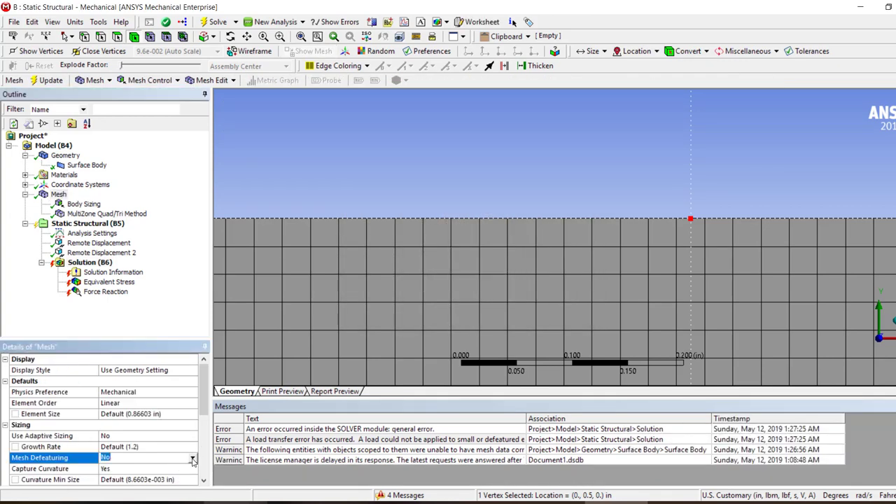
{"action": "left_click", "coordinate": [193, 460]}
{"action": "left_click", "coordinate": [138, 470]}
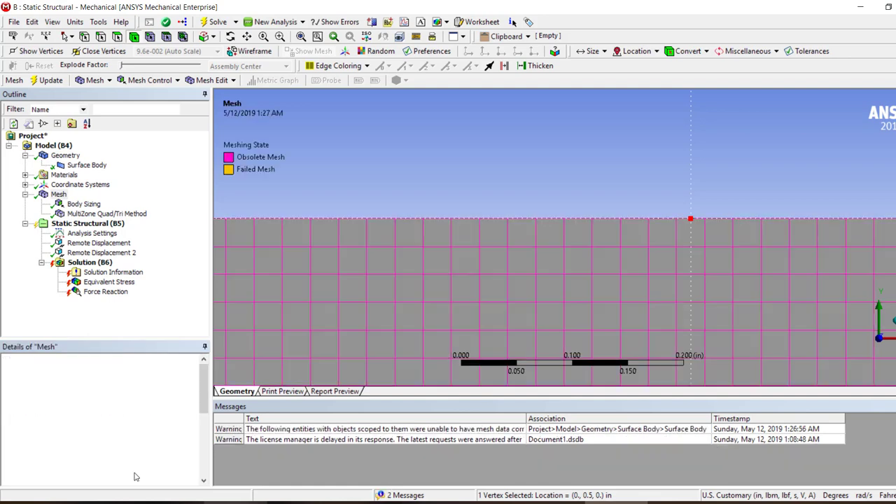
Clear all generated mesh data and solve the model with mesh defeaturing enabled
{"action": "right_click", "coordinate": [51, 196]}
{"action": "left_click", "coordinate": [105, 328]}
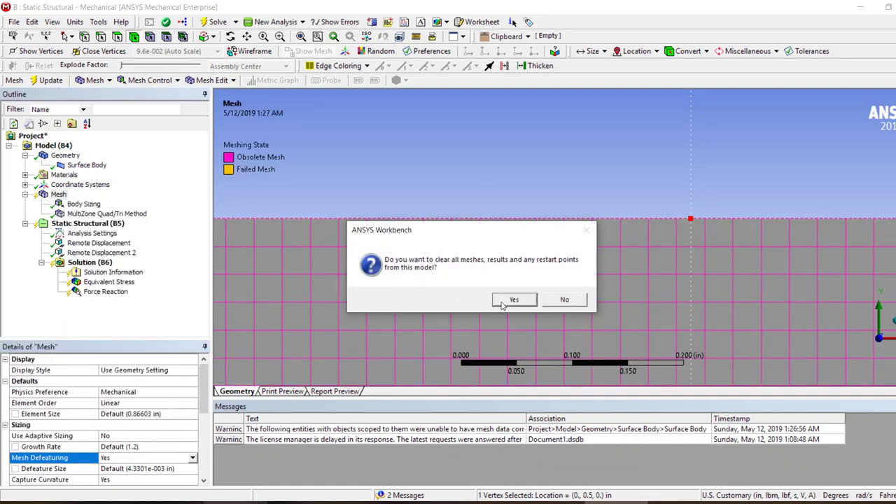
{"action": "left_click", "coordinate": [514, 300]}
{"action": "left_click", "coordinate": [213, 22]}
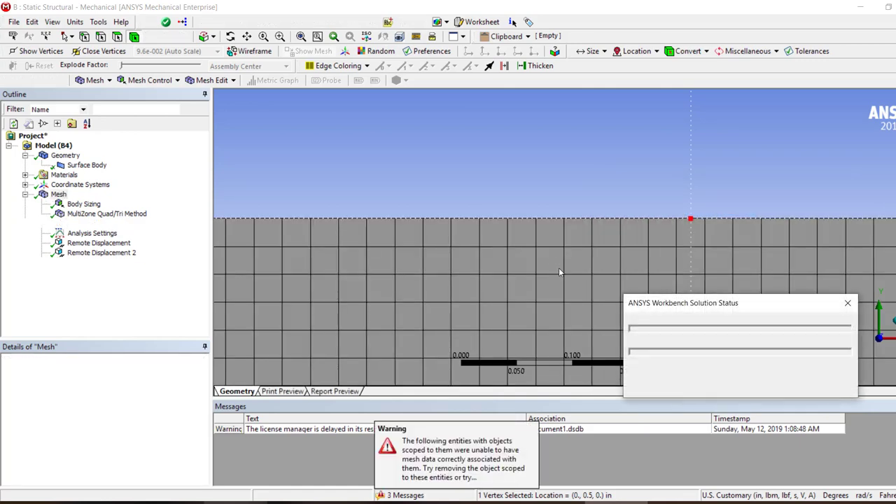
Show the problematic geometry behind the mesh association warning and inspect the vertex carrying Remote Displacement 2
{"action": "scroll", "coordinate": [588, 314], "scroll_direction": "down", "scroll_amount": 5}
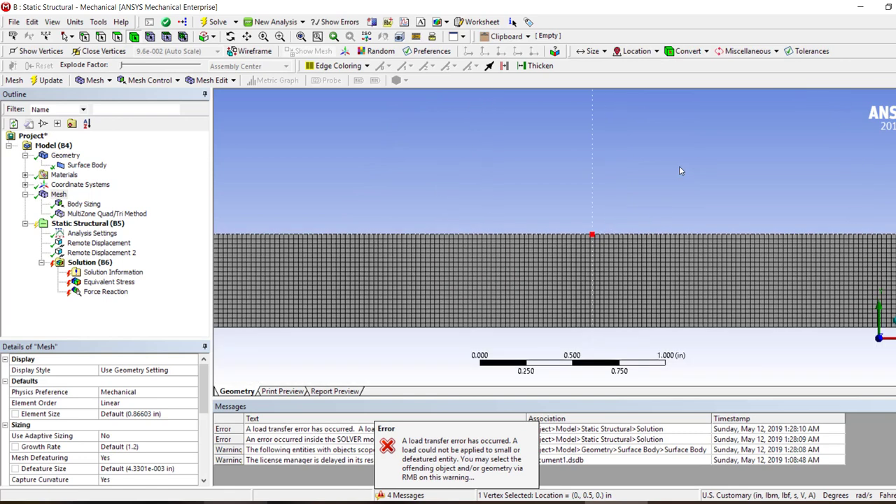
{"action": "left_click", "coordinate": [101, 253]}
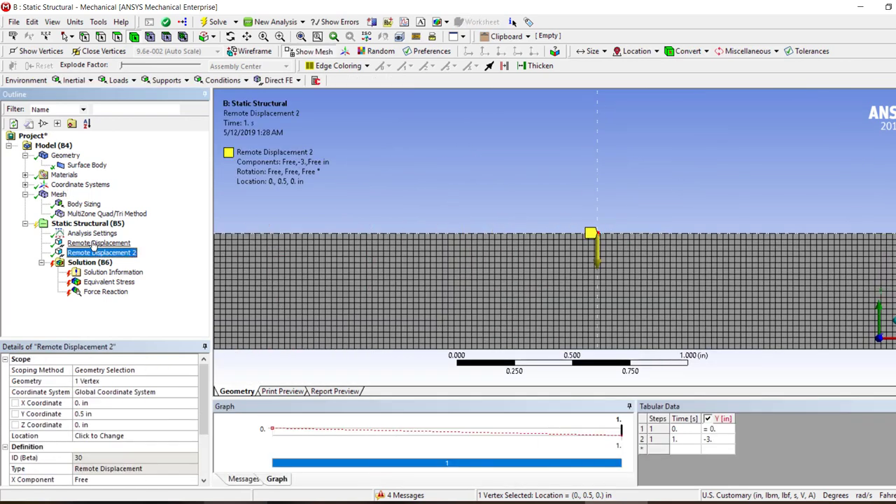
{"action": "left_click", "coordinate": [246, 480]}
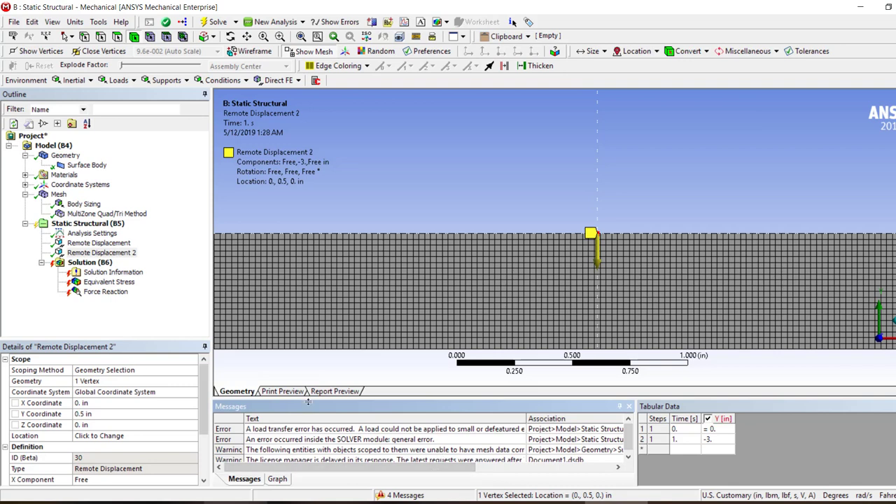
{"action": "right_click", "coordinate": [408, 449]}
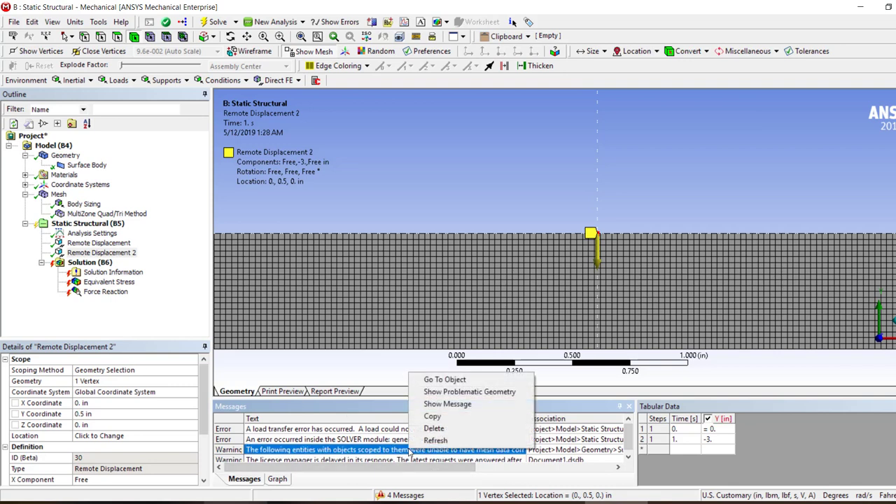
{"action": "left_click", "coordinate": [500, 395]}
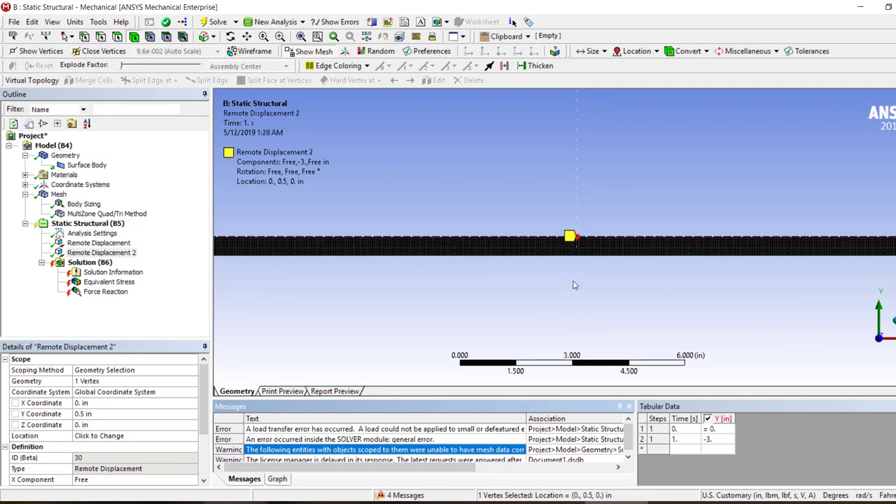
{"action": "right_click_drag", "start_coordinate": [533, 263], "coordinate": [532, 264]}
{"action": "right_click_drag", "start_coordinate": [690, 240], "coordinate": [583, 277]}
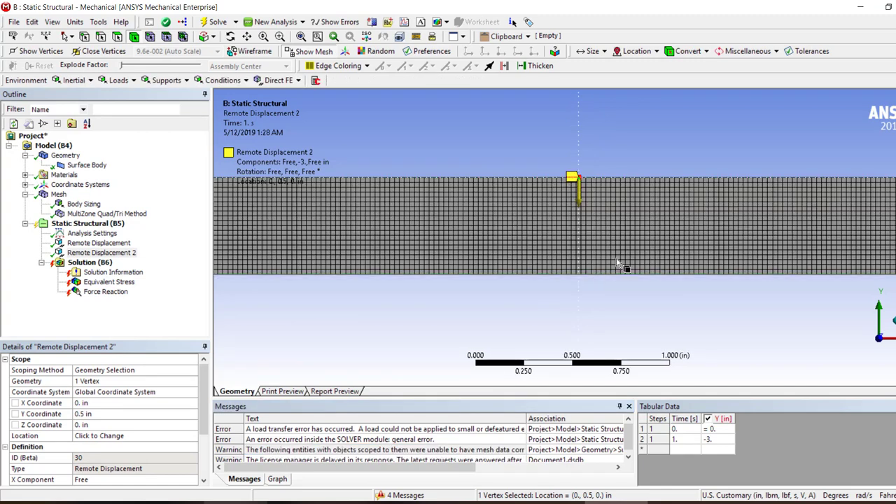
{"action": "right_click_drag", "start_coordinate": [621, 153], "coordinate": [531, 213]}
Read the full text of the warning about entities lacking correctly associated mesh data
{"action": "right_click", "coordinate": [465, 452]}
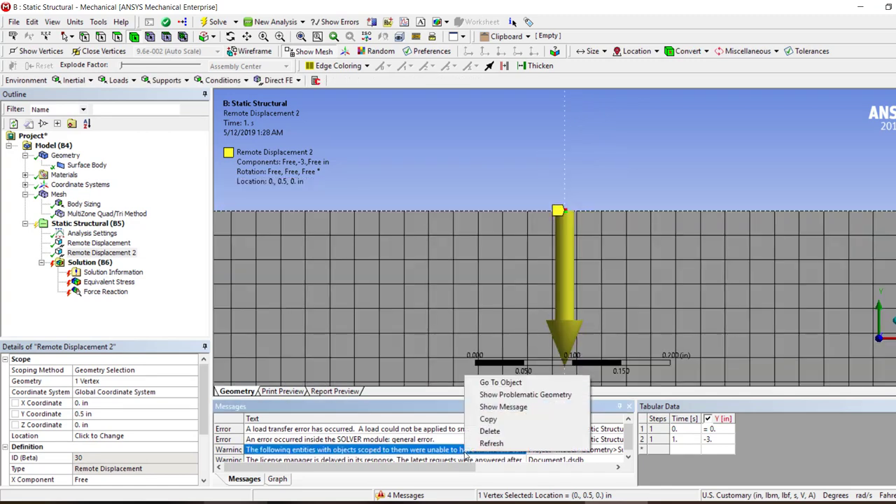
{"action": "left_click", "coordinate": [503, 409]}
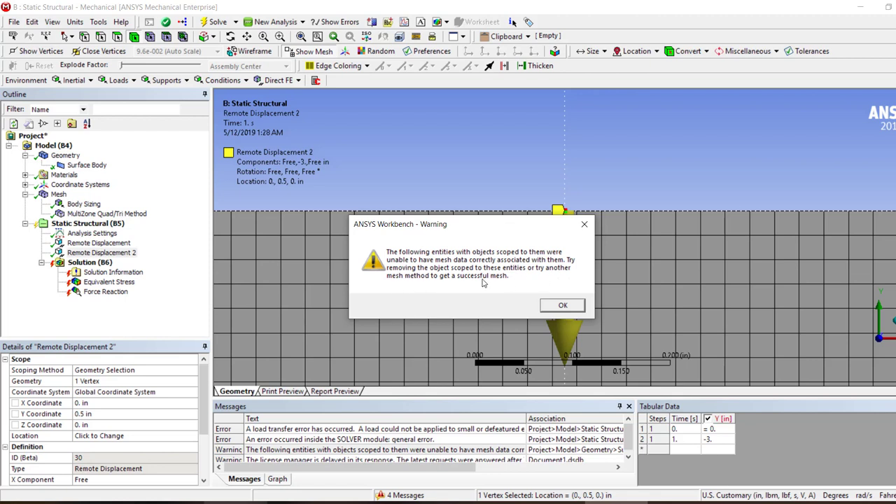
{"action": "left_click", "coordinate": [574, 306]}
Delete the MultiZone Quad/Tri Method from the mesh
{"action": "left_click", "coordinate": [81, 214]}
{"action": "right_click", "coordinate": [98, 214]}
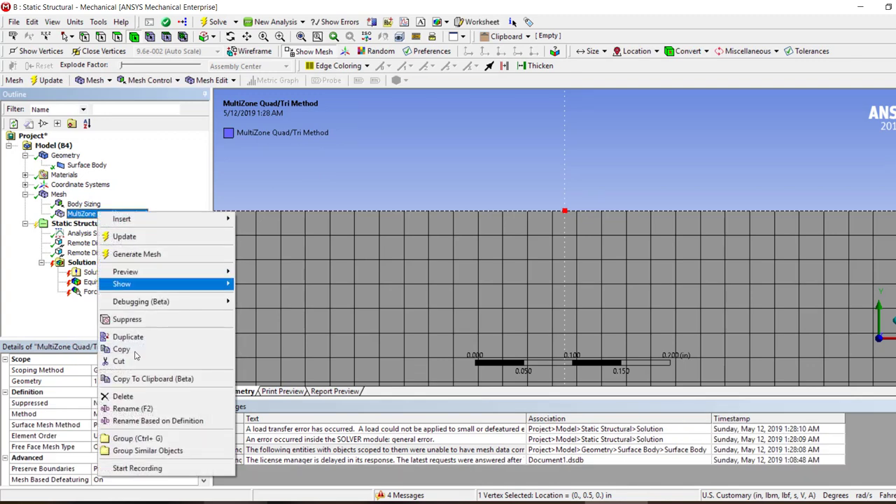
{"action": "left_click", "coordinate": [123, 396]}
{"action": "left_click", "coordinate": [470, 301]}
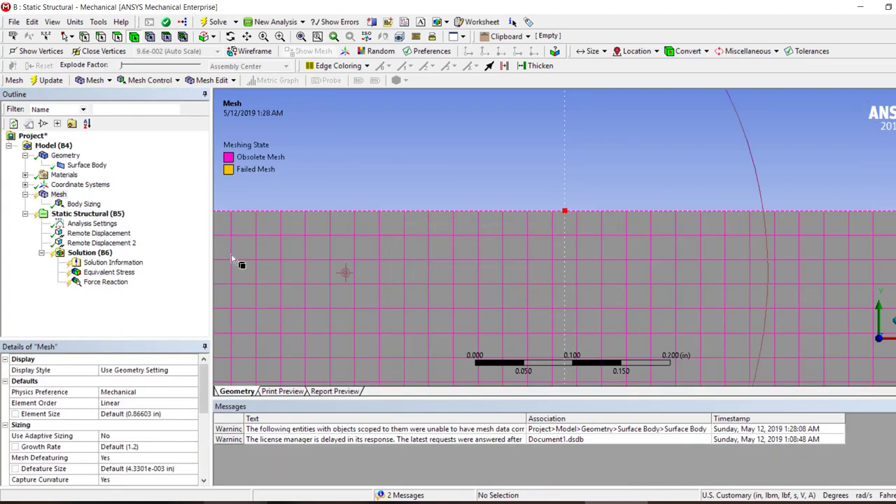
Clear the mesh's generated data and start solving the model with only the body sizing
{"action": "right_click", "coordinate": [57, 195]}
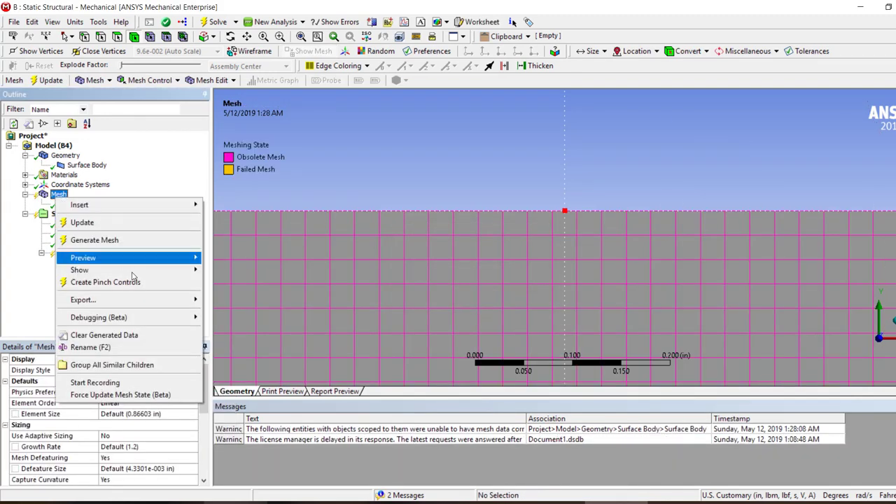
{"action": "left_click", "coordinate": [121, 335]}
{"action": "left_click", "coordinate": [513, 300]}
{"action": "left_click", "coordinate": [215, 21]}
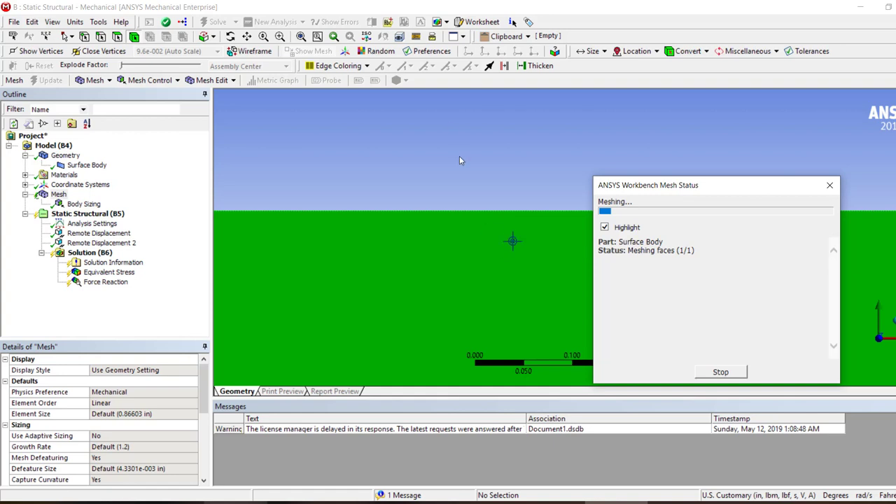
{"action": "scroll", "coordinate": [495, 243], "scroll_direction": "down", "scroll_amount": 10}
{"action": "scroll", "coordinate": [476, 238], "scroll_direction": "up", "scroll_amount": 2}
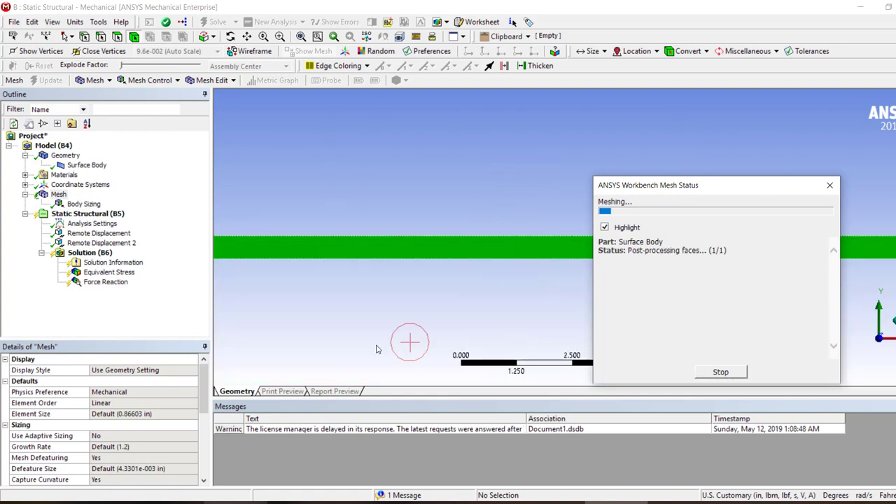
{"action": "scroll", "coordinate": [420, 292], "scroll_direction": "down", "scroll_amount": 1}
{"action": "scroll", "coordinate": [420, 293], "scroll_direction": "down", "scroll_amount": 5}
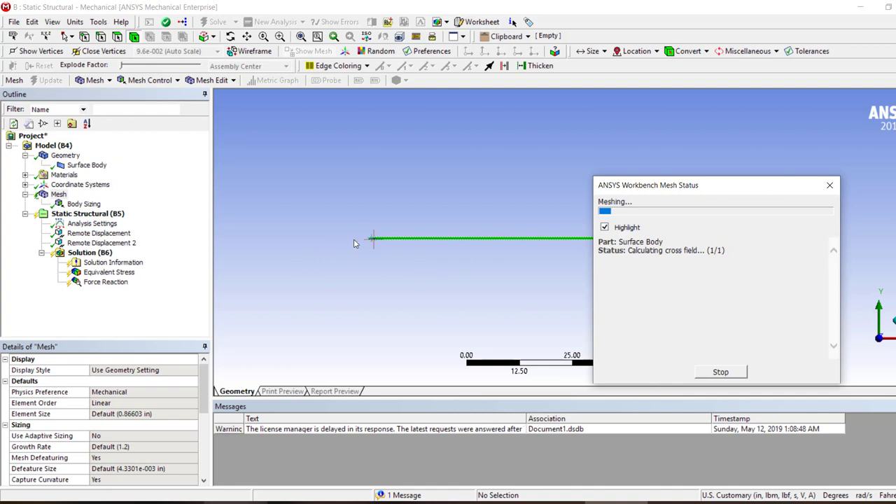
{"action": "scroll", "coordinate": [354, 244], "scroll_direction": "up", "scroll_amount": 3}
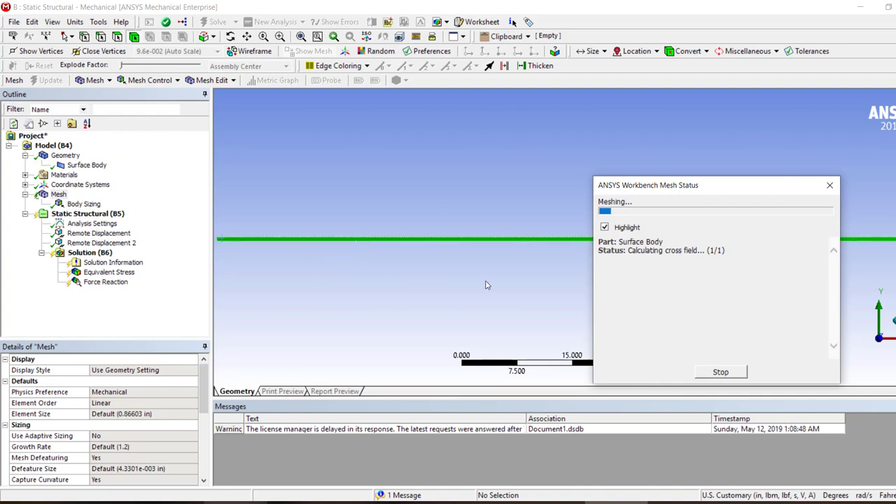
Review the surface body's definition properties and examine the element mesh of Part-1 in Abaqus/CAE for comparison
{"action": "left_click", "coordinate": [87, 165]}
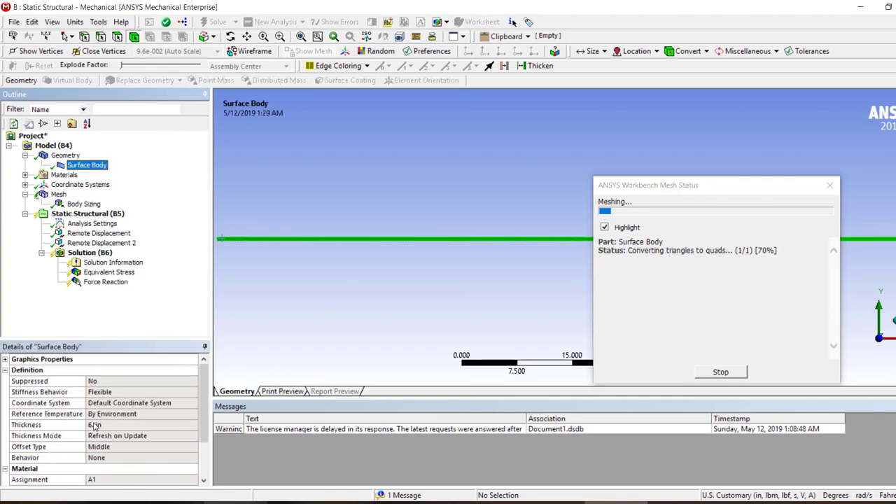
{"action": "left_click", "coordinate": [392, 311]}
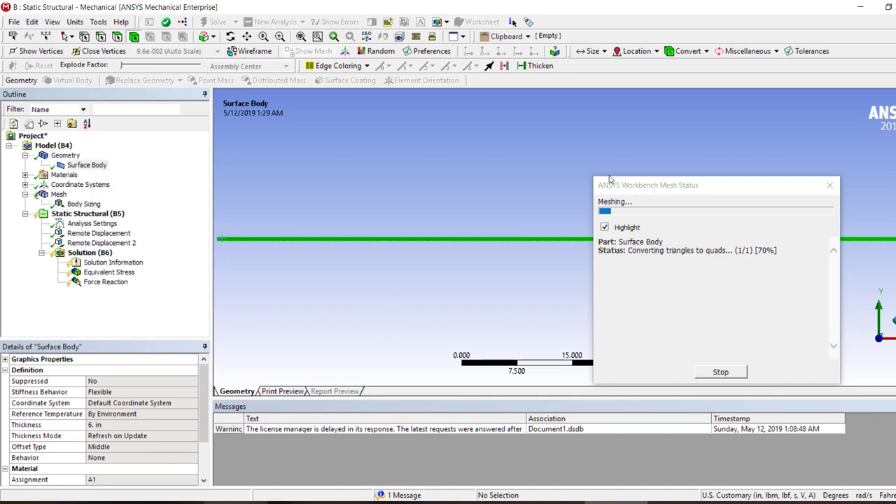
{"action": "left_click_drag", "start_coordinate": [655, 181], "coordinate": [680, 217]}
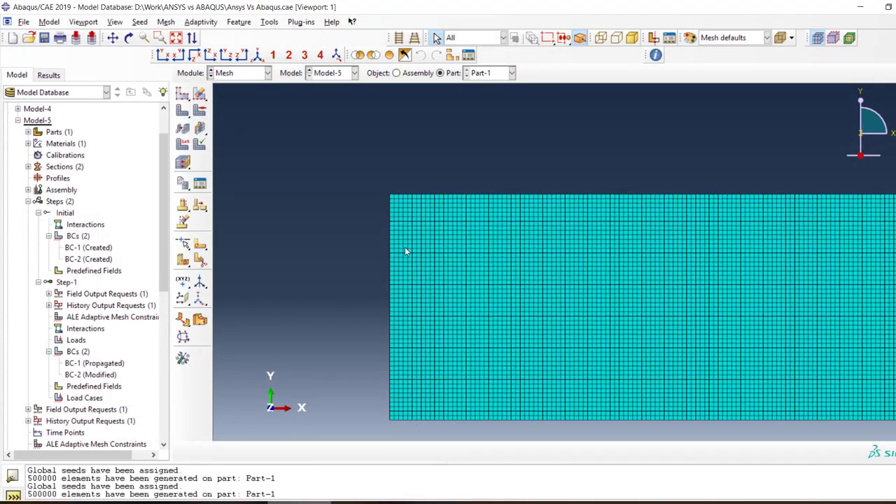
{"action": "scroll", "coordinate": [405, 246], "scroll_direction": "up", "scroll_amount": 3}
{"action": "scroll", "coordinate": [410, 302], "scroll_direction": "down", "scroll_amount": 5}
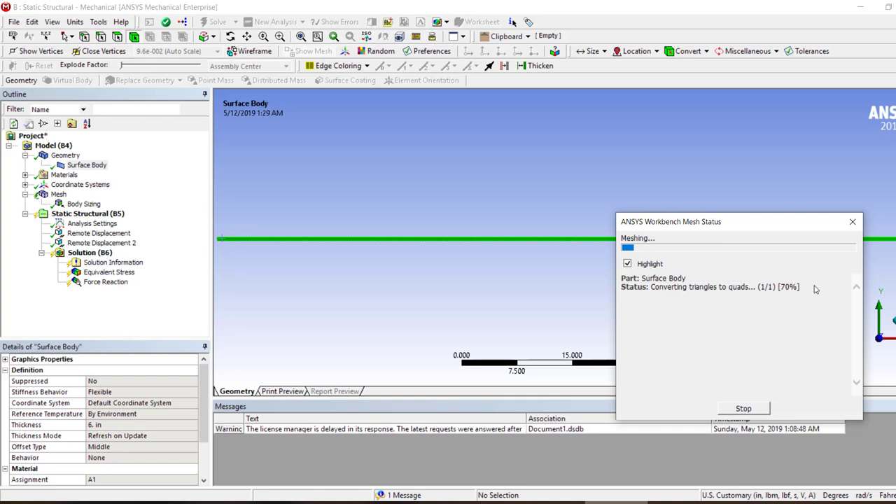
Stop the running meshing process in ANSYS Mechanical and dismiss the error notice
{"action": "mouse_move", "coordinate": [787, 288]}
{"action": "left_mouse_down"}
{"action": "mouse_move", "coordinate": [623, 278]}
{"action": "mouse_move", "coordinate": [801, 292]}
{"action": "left_mouse_up"}
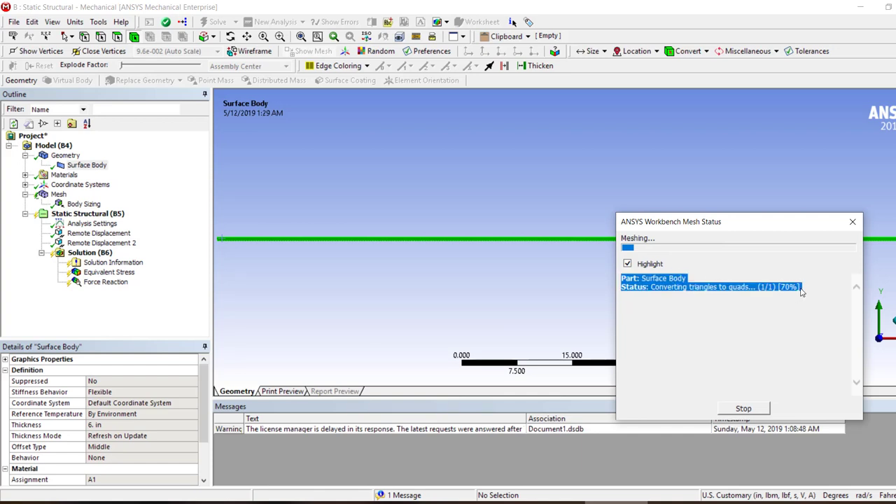
{"action": "left_click", "coordinate": [735, 296]}
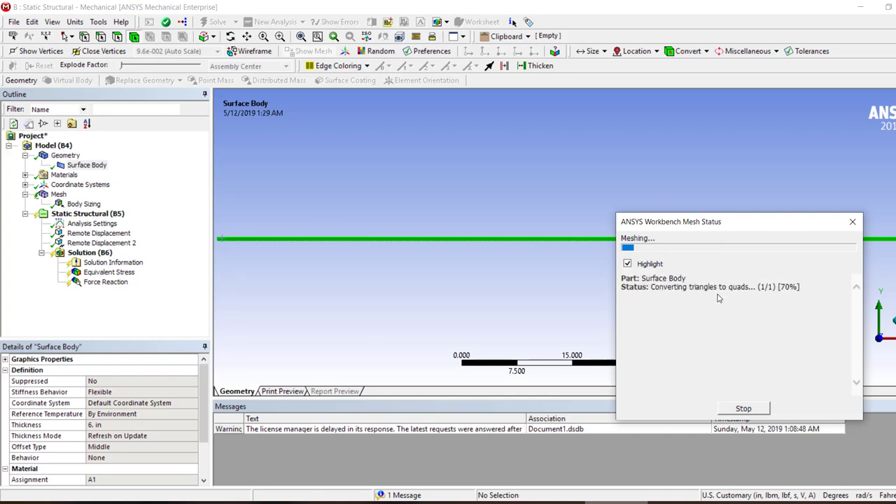
{"action": "left_click", "coordinate": [735, 412]}
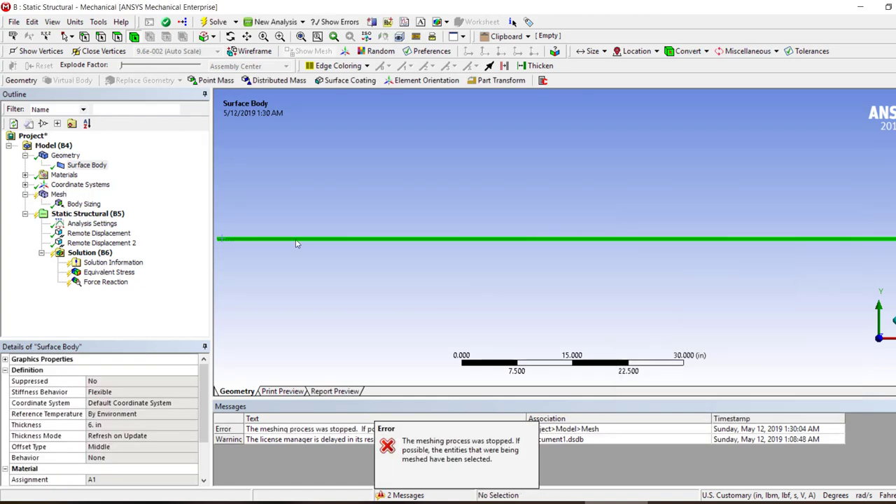
{"action": "left_click", "coordinate": [433, 450]}
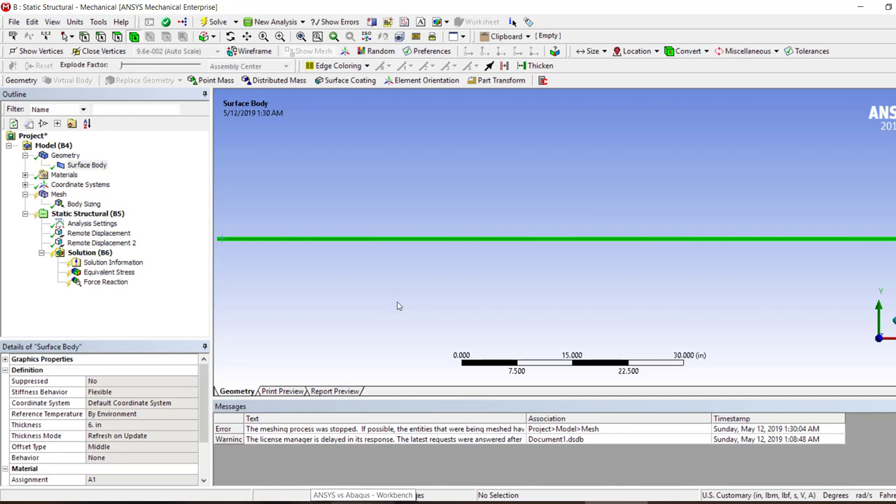
Switch to ANSYS Workbench and check the analysis type of the Geometry cell in system B
{"action": "left_click", "coordinate": [362, 502]}
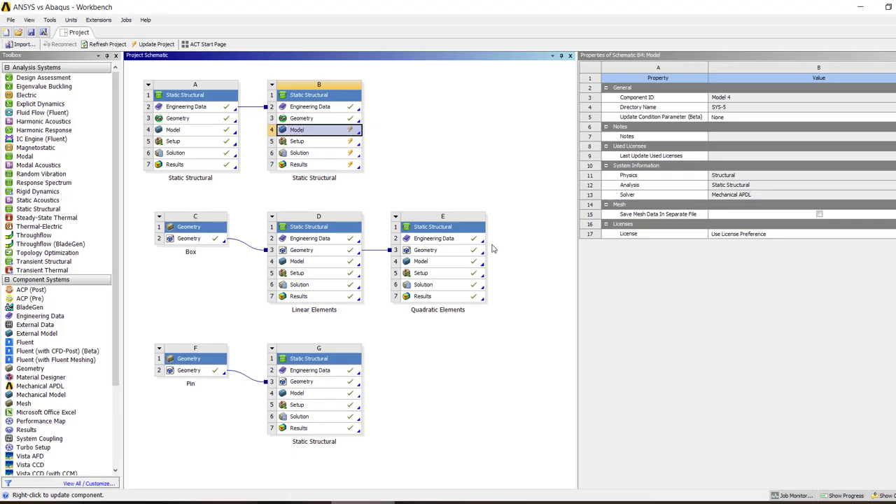
{"action": "left_click", "coordinate": [492, 175]}
{"action": "left_click", "coordinate": [321, 122]}
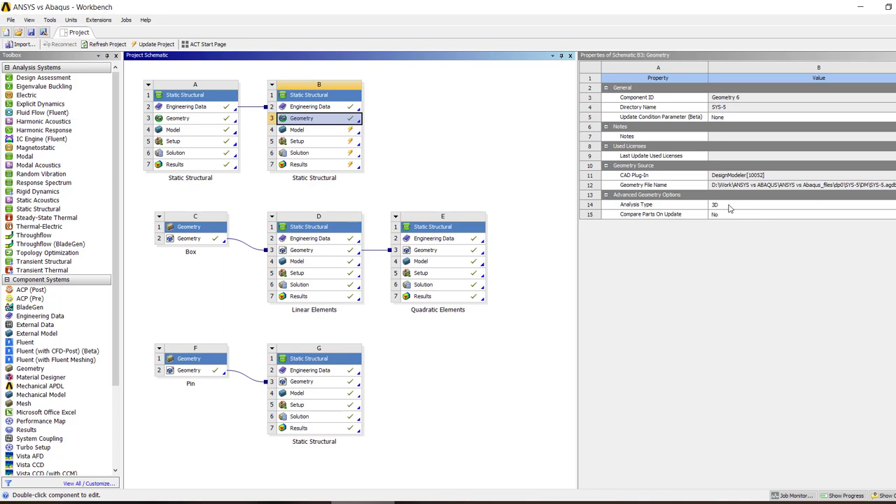
Return to ANSYS Mechanical and review the details of the geometry and its surface body
{"action": "left_click", "coordinate": [630, 502]}
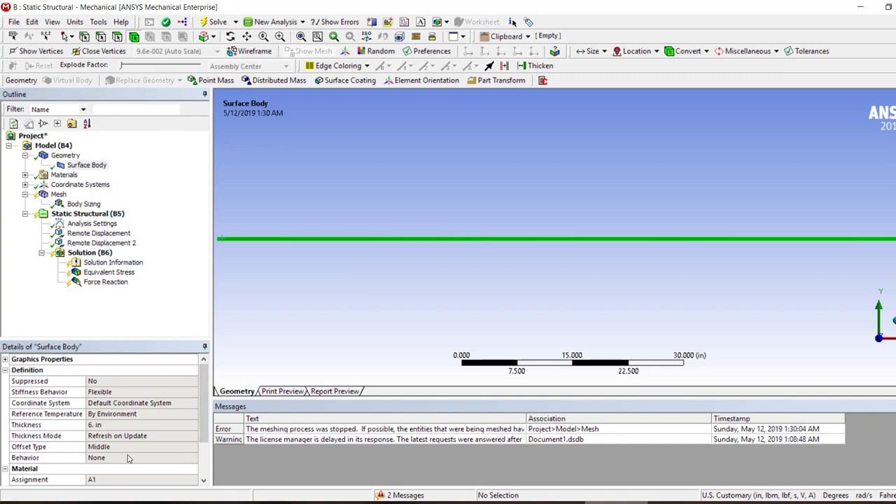
{"action": "left_click", "coordinate": [77, 156]}
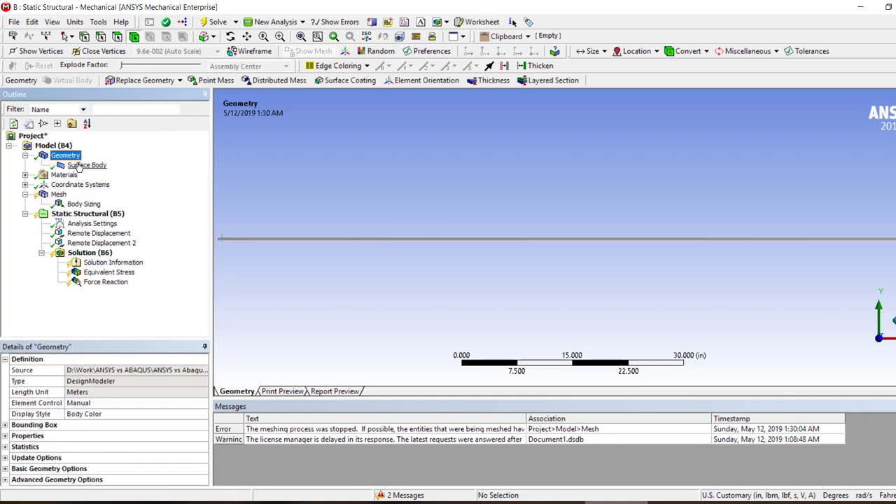
{"action": "left_click", "coordinate": [79, 166]}
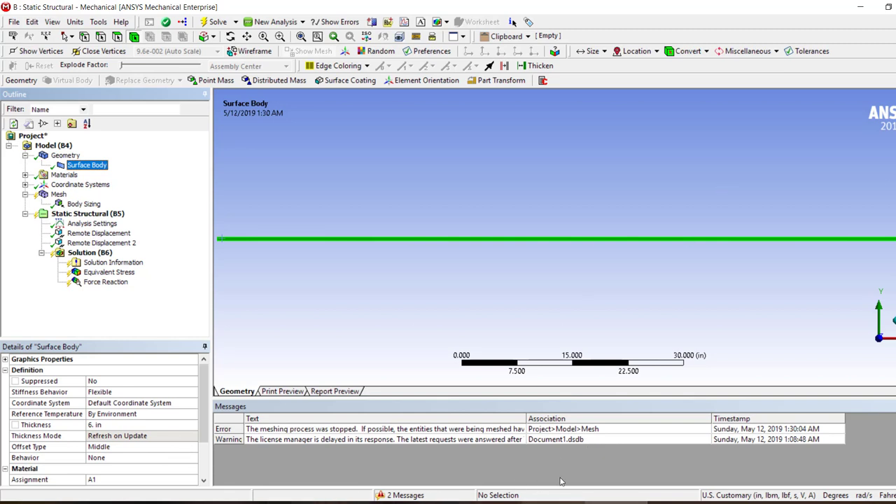
Switch to Abaqus/CAE and check the modeling space and type of Part-1 in Model-5, leaving its definition unedited
{"action": "left_click", "coordinate": [554, 503]}
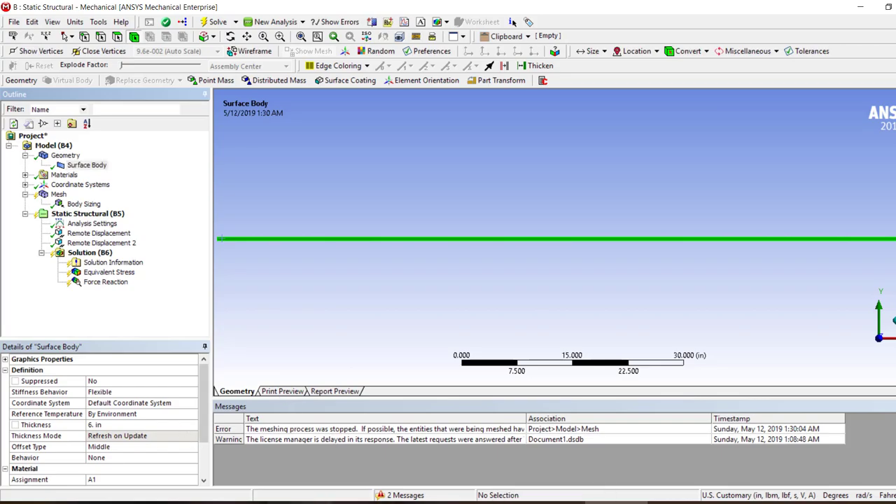
{"action": "left_click", "coordinate": [315, 503]}
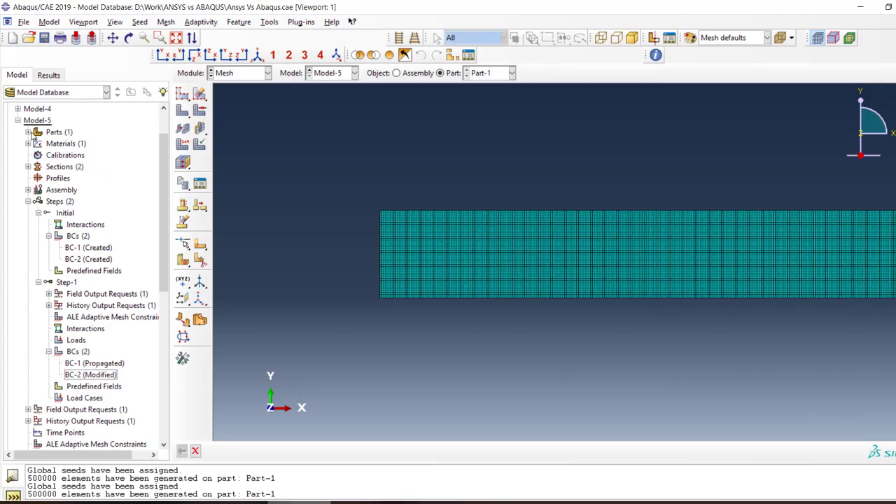
{"action": "left_click", "coordinate": [28, 132]}
{"action": "left_click", "coordinate": [54, 143]}
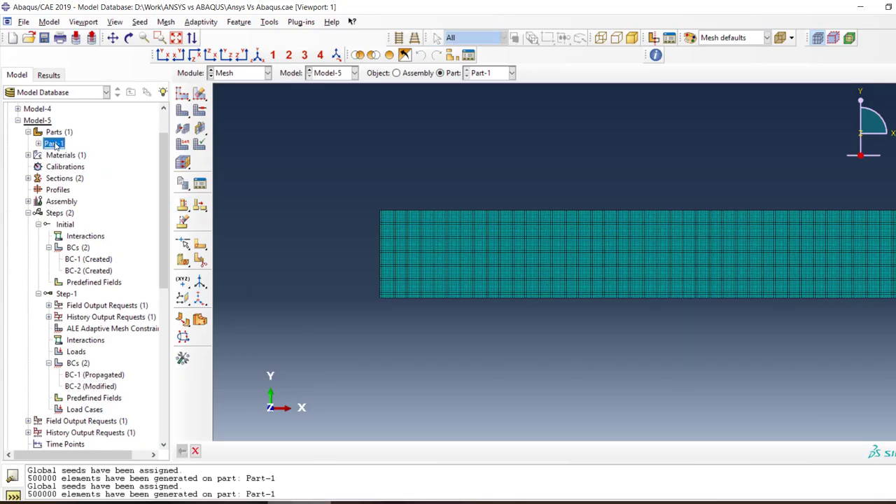
{"action": "double_click", "coordinate": [65, 154]}
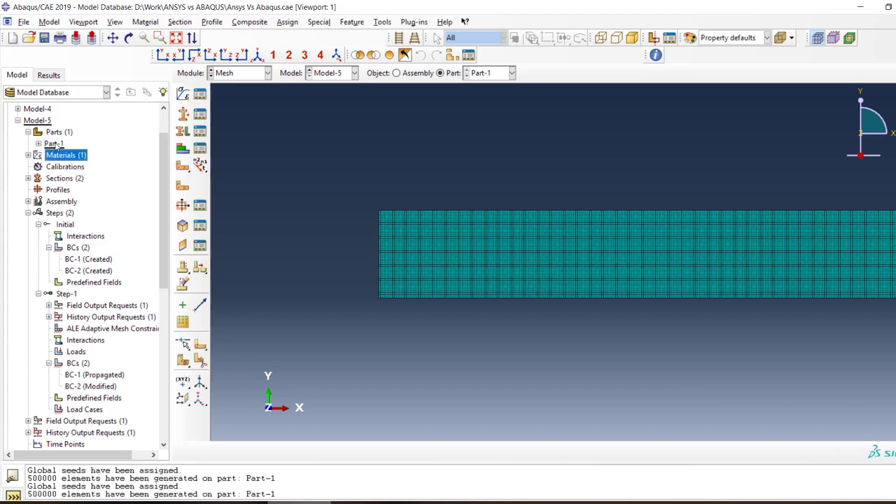
{"action": "left_click", "coordinate": [239, 459]}
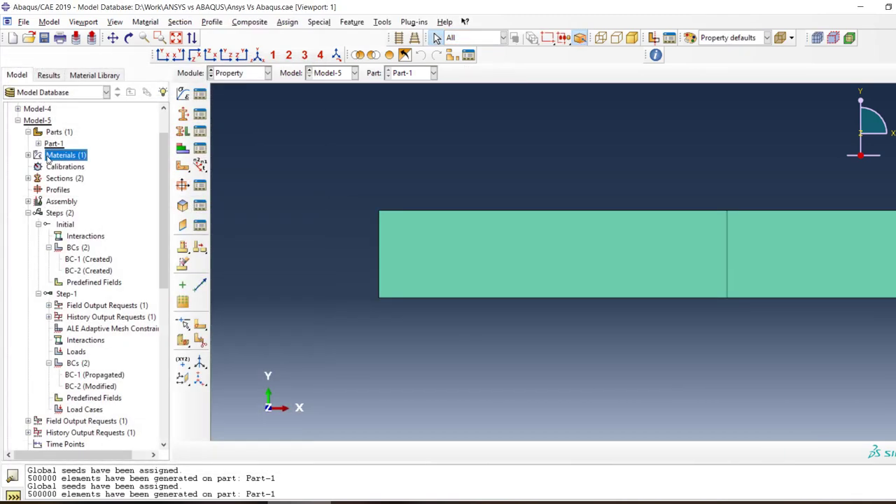
{"action": "left_click", "coordinate": [54, 144]}
{"action": "right_click", "coordinate": [56, 146]}
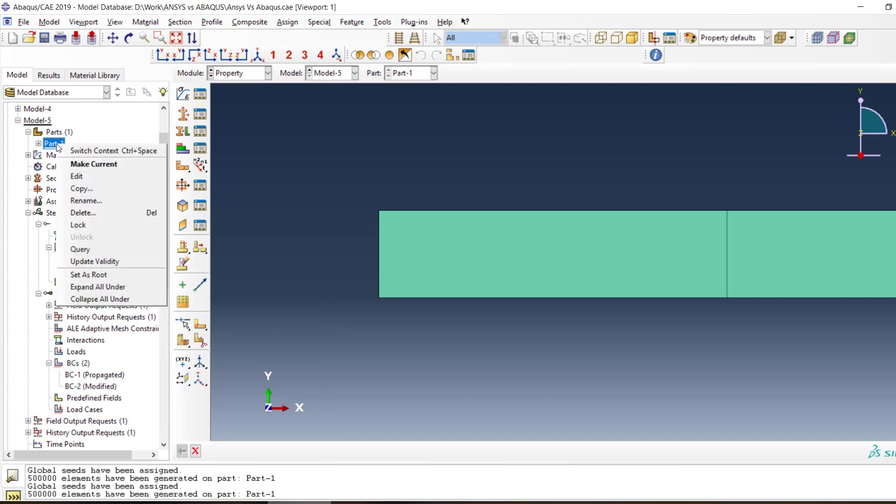
{"action": "left_click", "coordinate": [101, 175]}
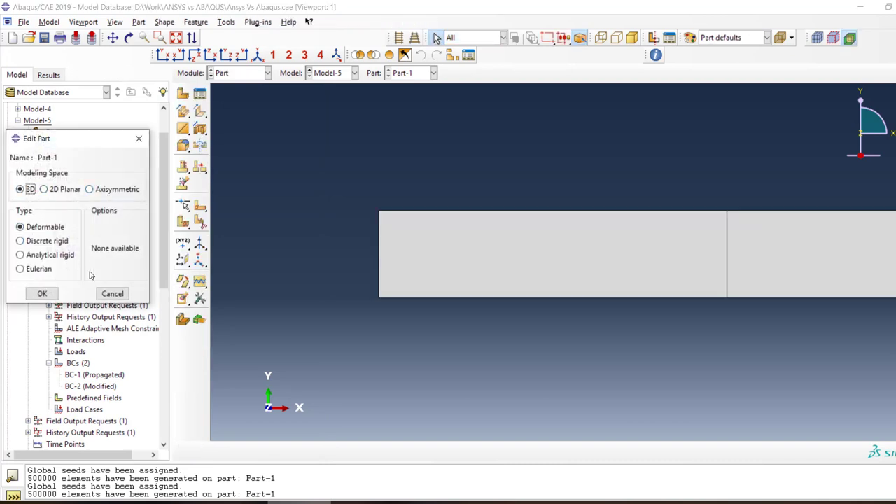
{"action": "left_click", "coordinate": [116, 294]}
Expand Part-1 to review its features and section assignments, and examine the beam's shape
{"action": "left_click", "coordinate": [39, 144]}
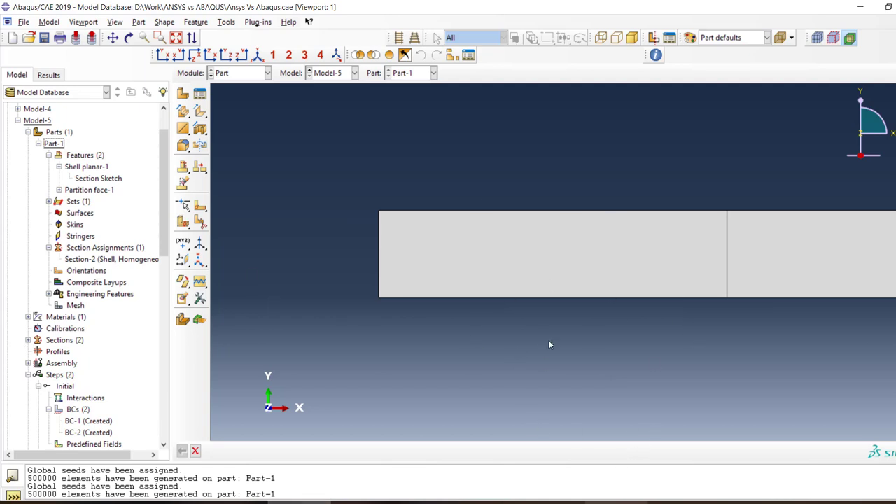
{"action": "scroll", "coordinate": [274, 247], "scroll_direction": "down", "scroll_amount": 5}
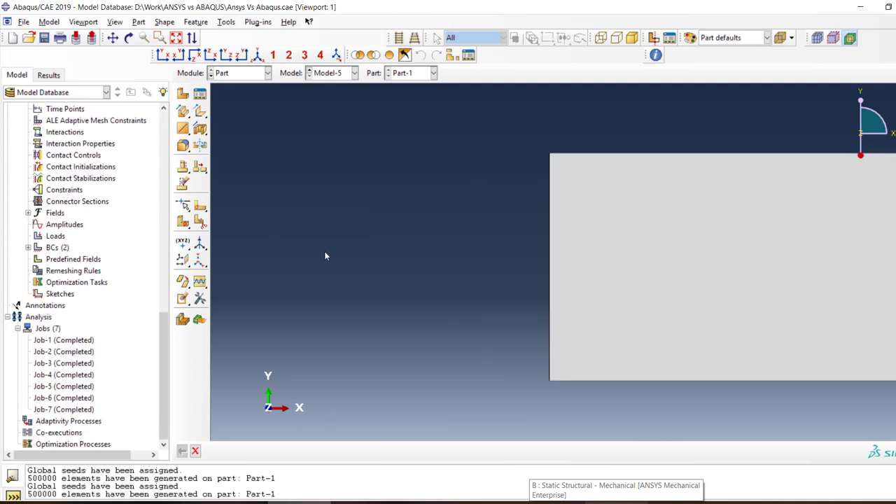
{"action": "scroll", "coordinate": [363, 259], "scroll_direction": "up", "scroll_amount": 10}
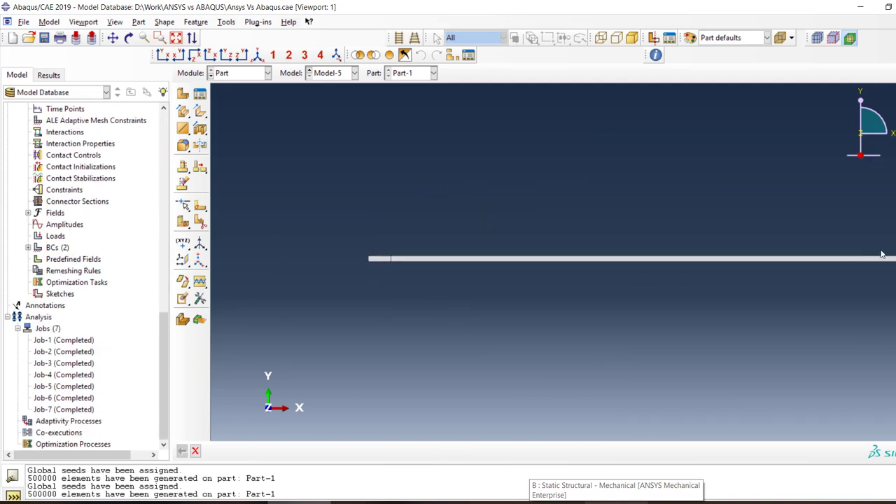